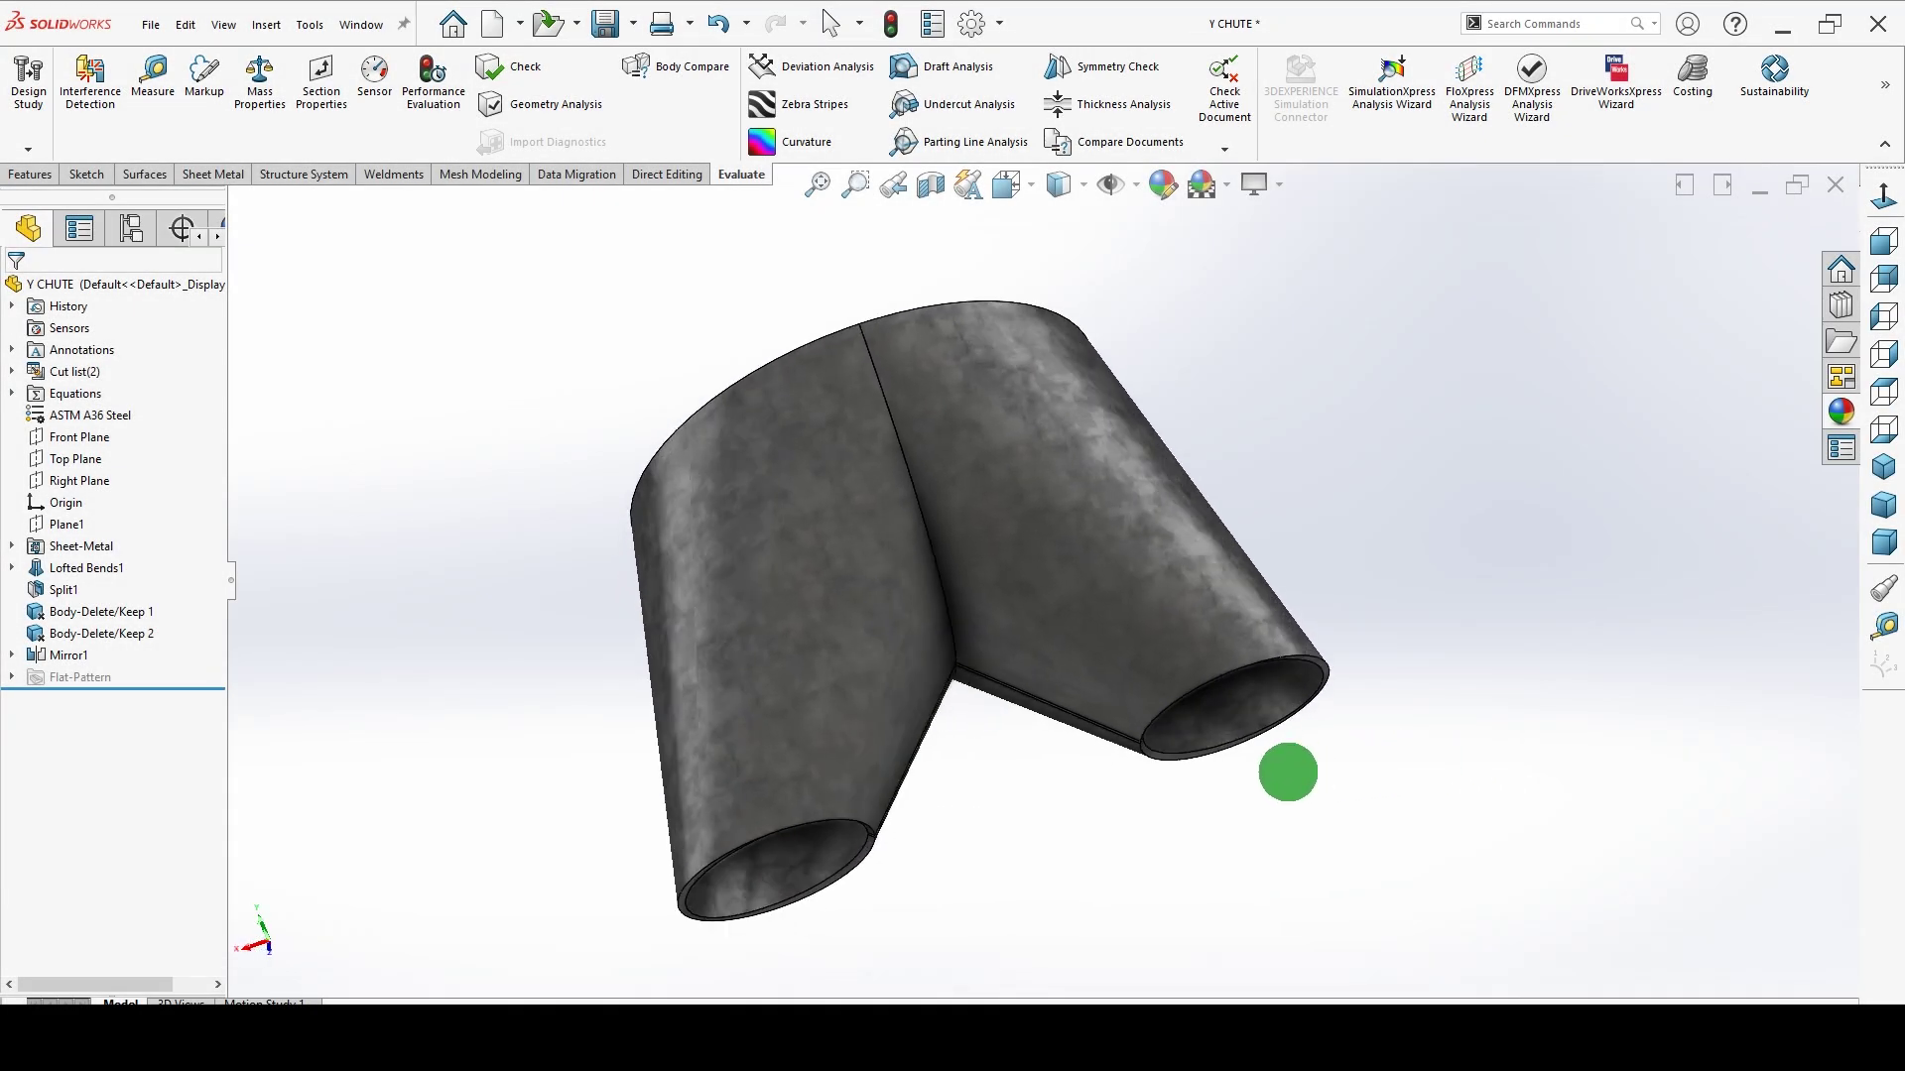
Fold the chute back out of its flat pattern and show it in isometric view.
mouse_move(1020, 753)
middle_down()
mouse_move(748, 923)
mouse_move(795, 1002)
mouse_move(854, 995)
mouse_move(854, 880)
mouse_move(681, 658)
mouse_move(503, 658)
mouse_move(510, 672)
mouse_move(561, 421)
mouse_move(556, 70)
middle_up()
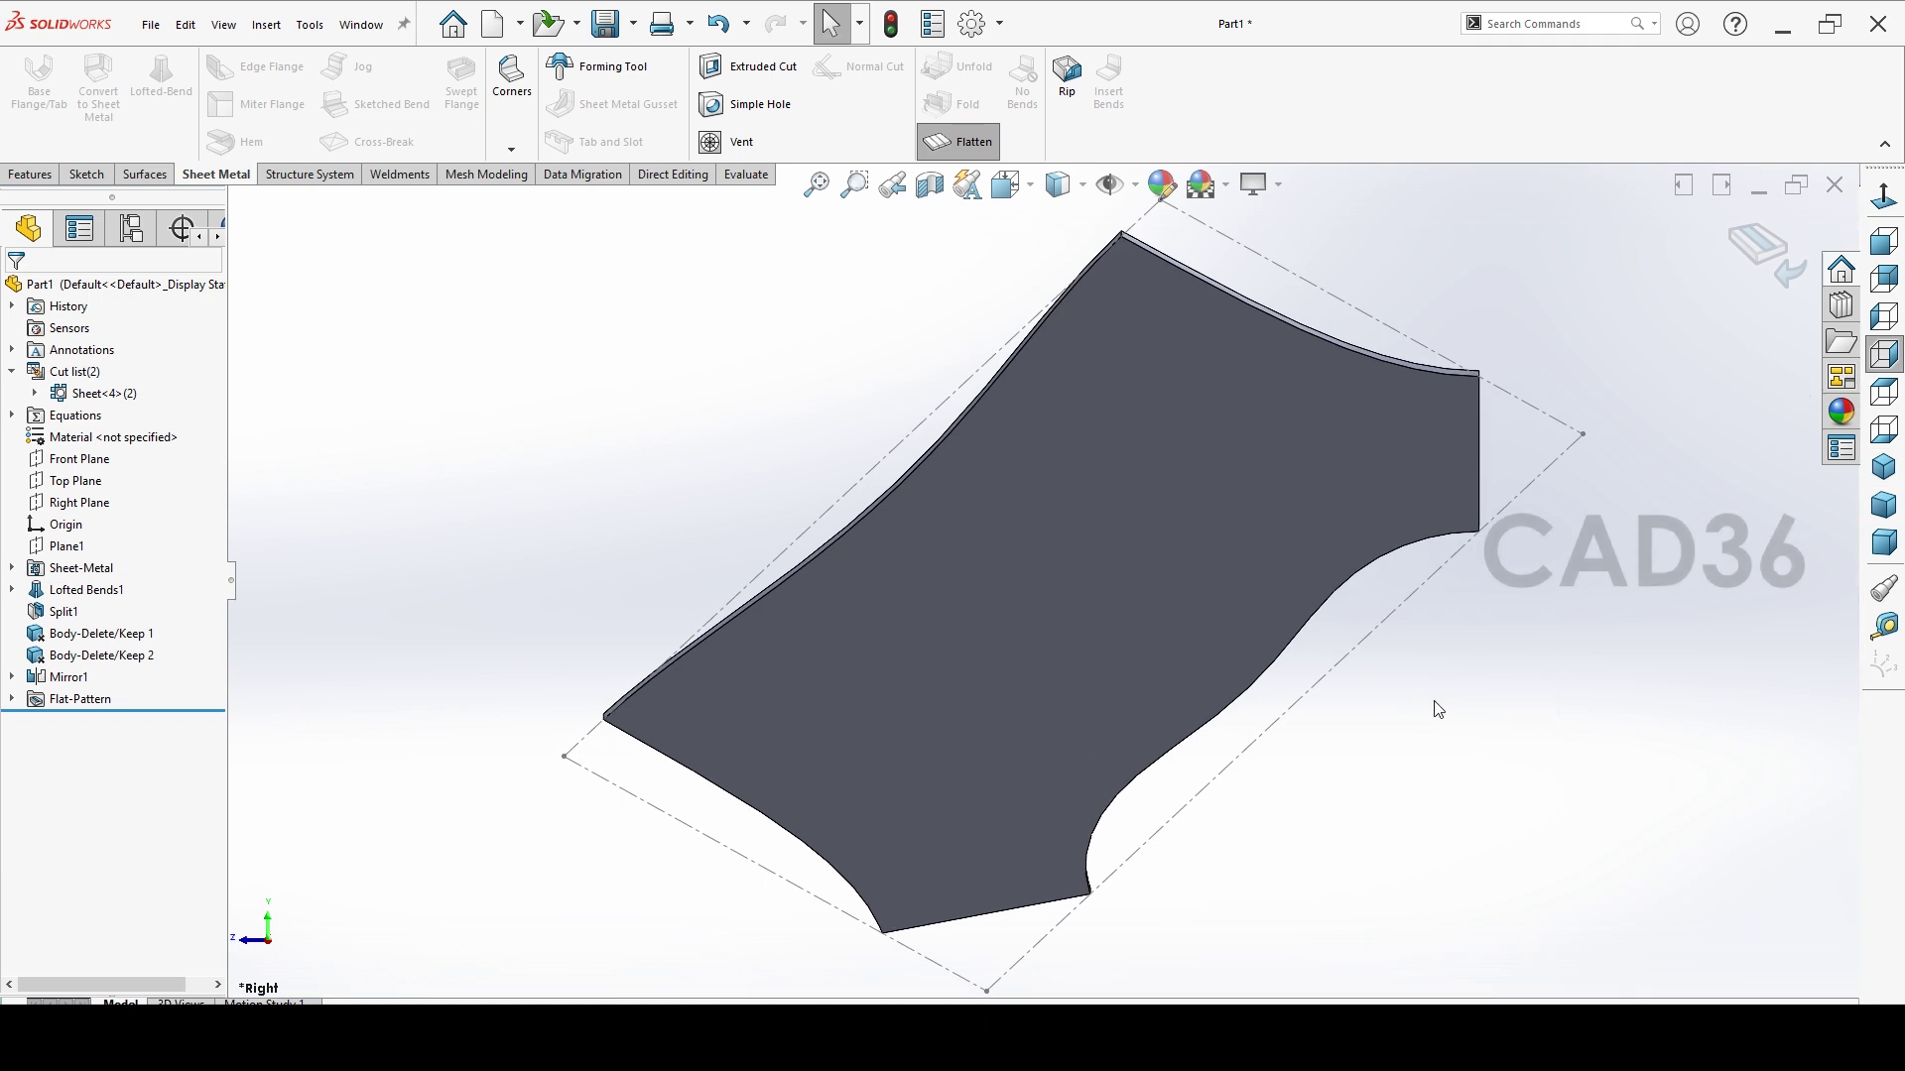
mouse_move(1403, 612)
middle_down()
mouse_move(1459, 446)
mouse_move(1411, 540)
mouse_move(1199, 807)
mouse_move(1428, 464)
middle_up()
click(1765, 246)
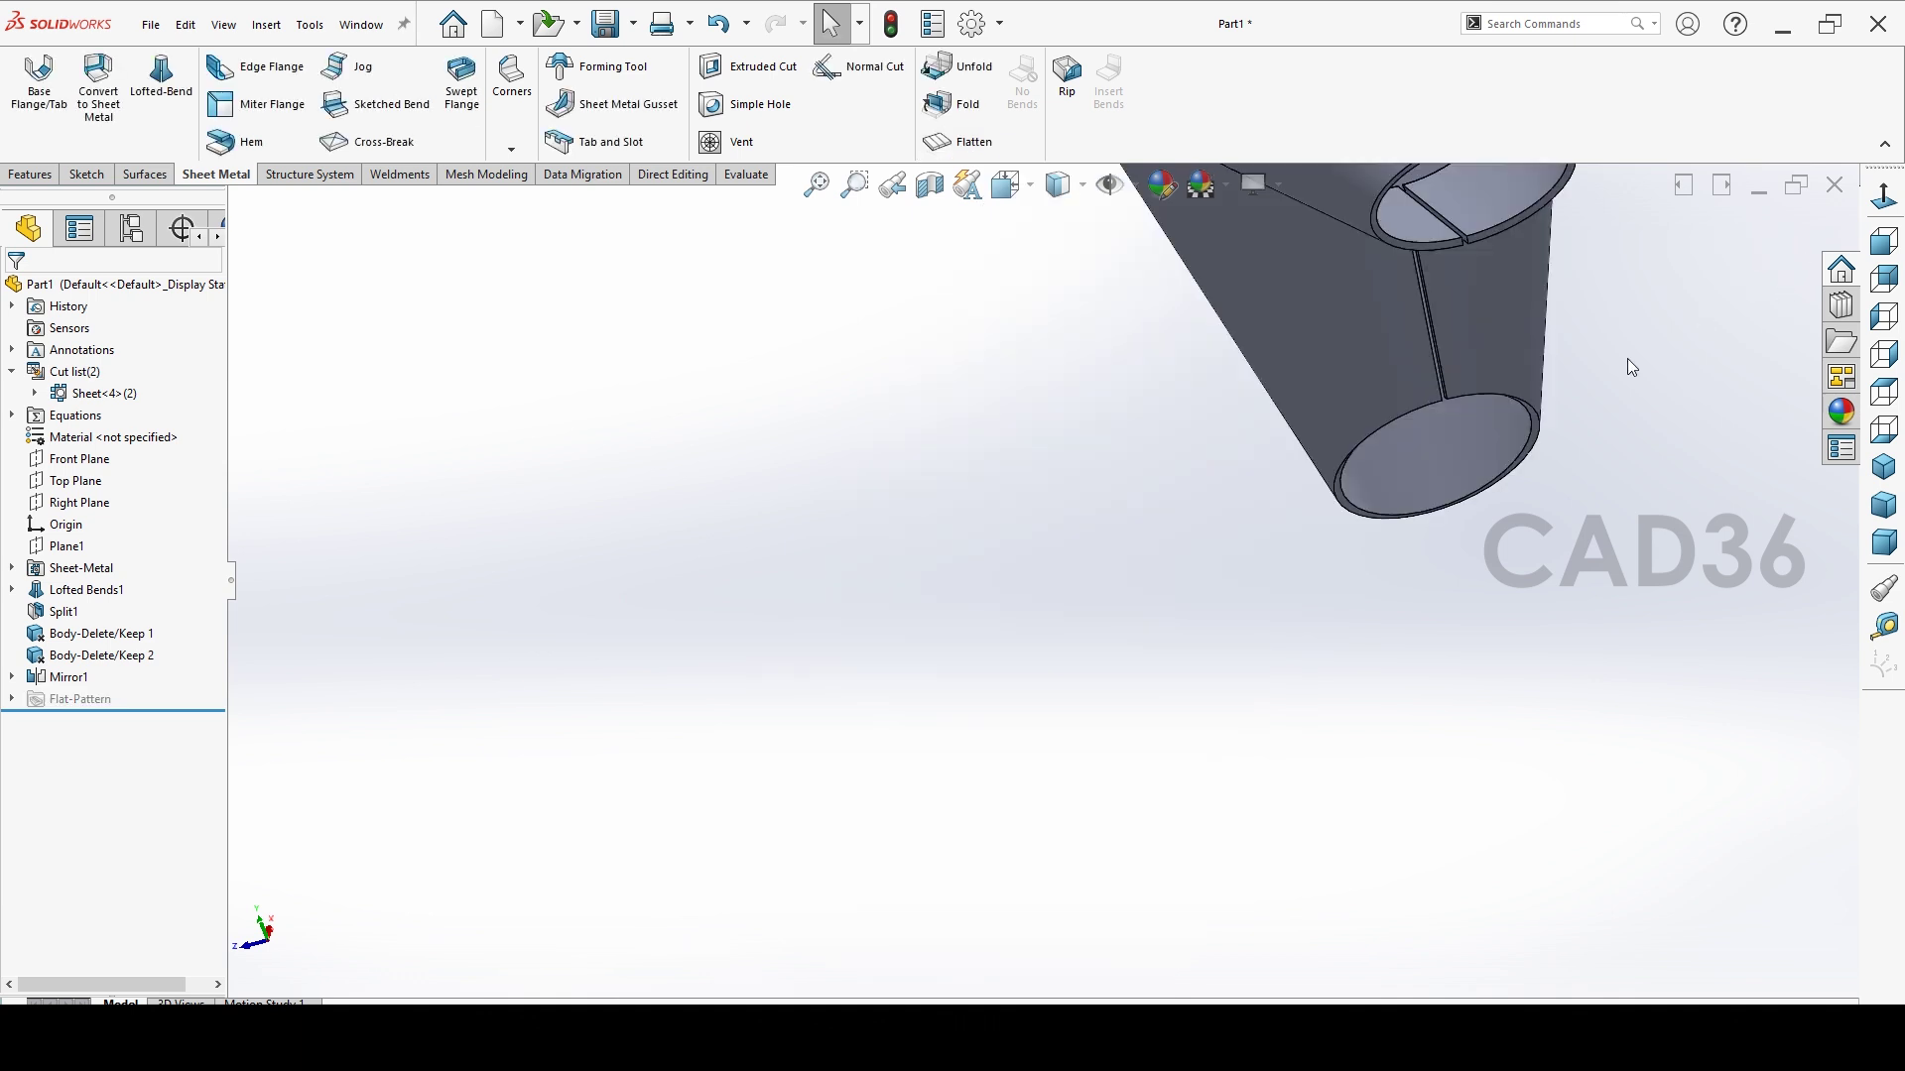
click(1890, 442)
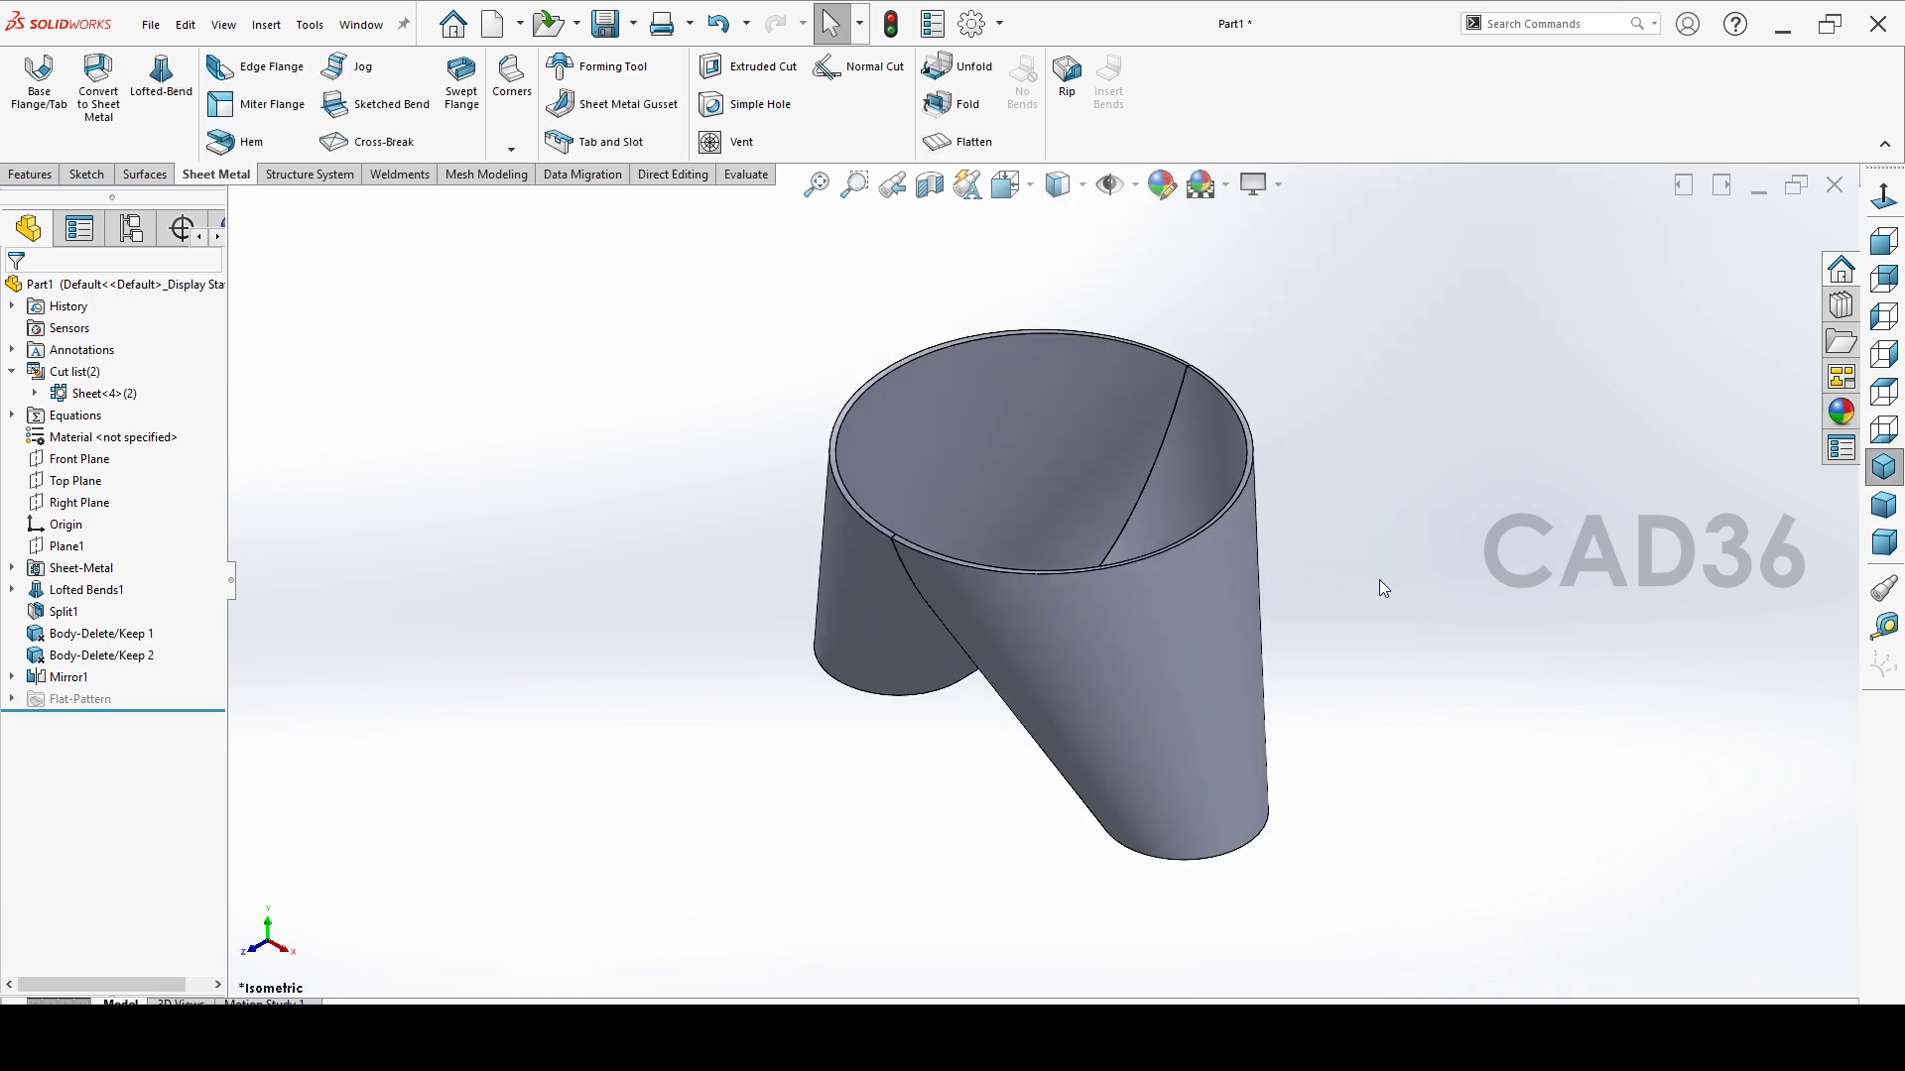
middle_drag(1389, 491, 1391, 778)
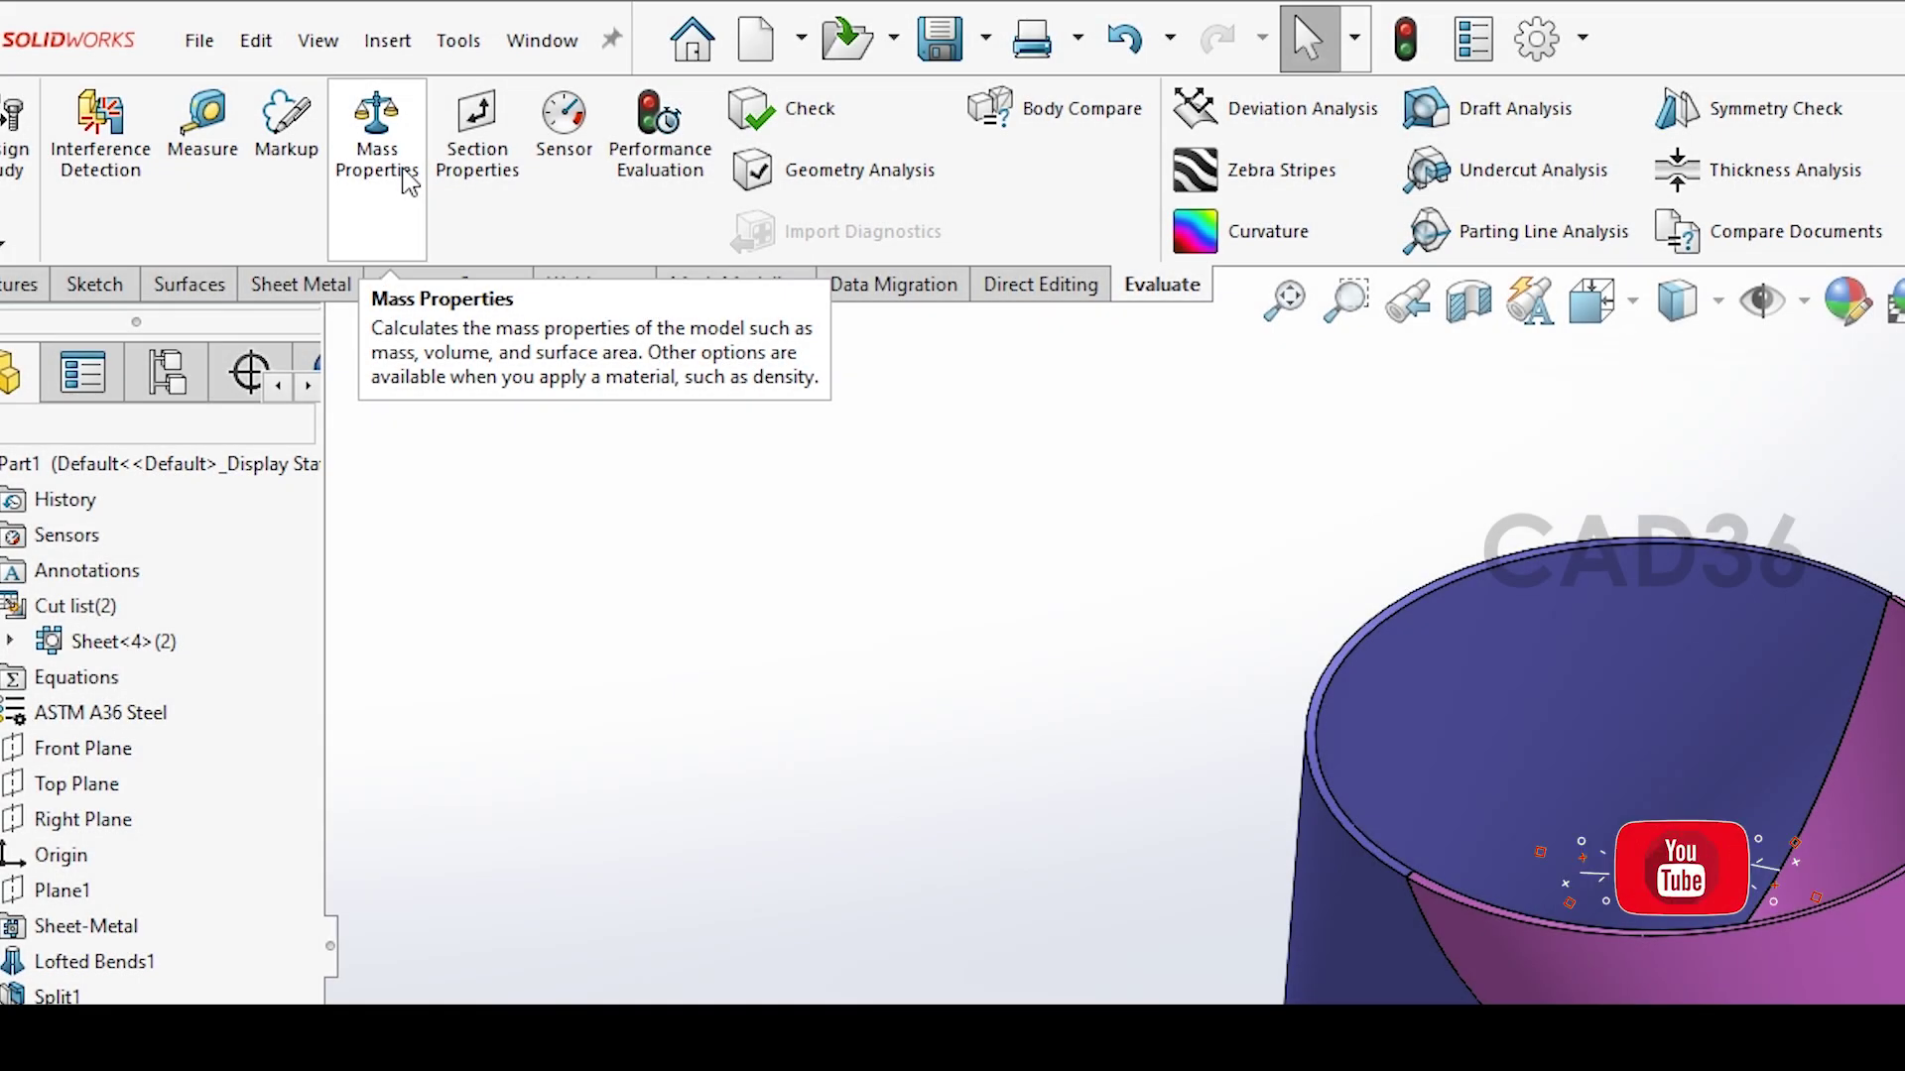
Show the part's mass properties and check the mass reads 317.89 grams.
click(392, 220)
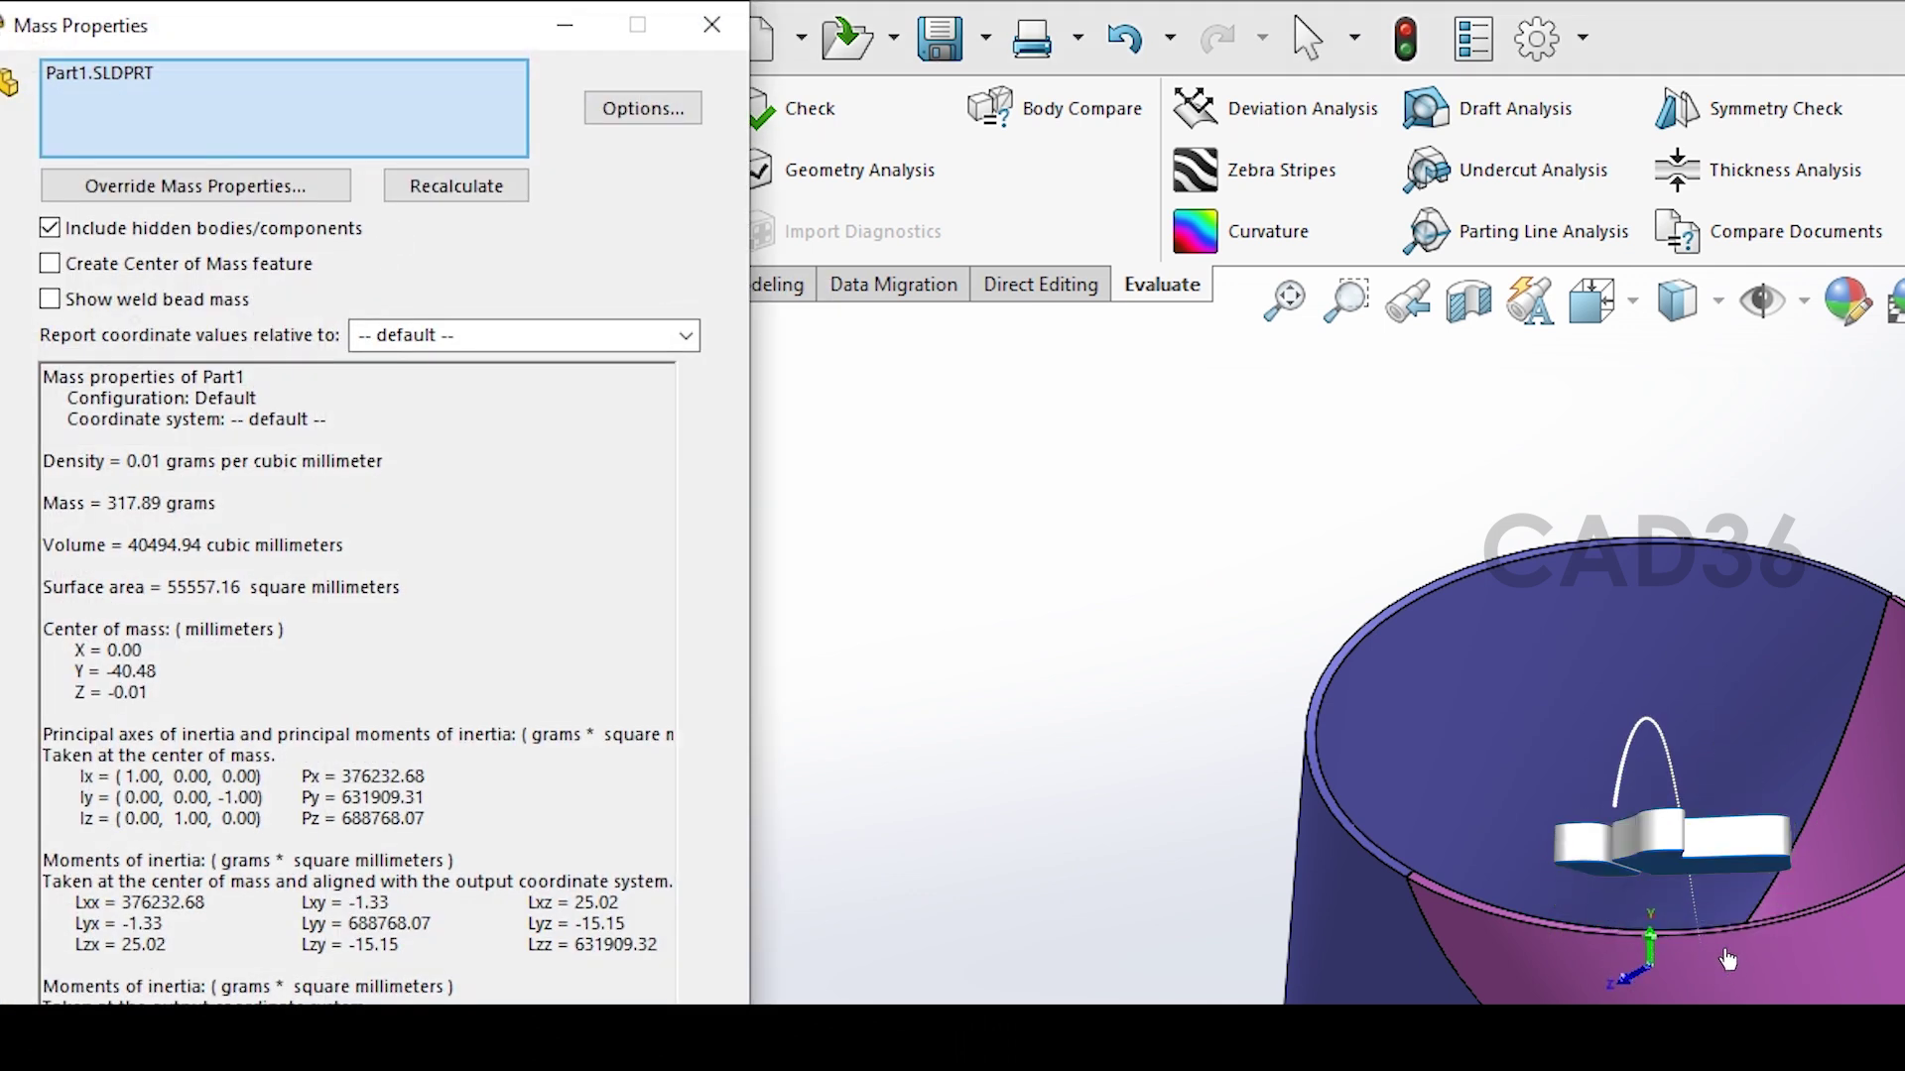
drag(117, 502, 266, 508)
click(329, 531)
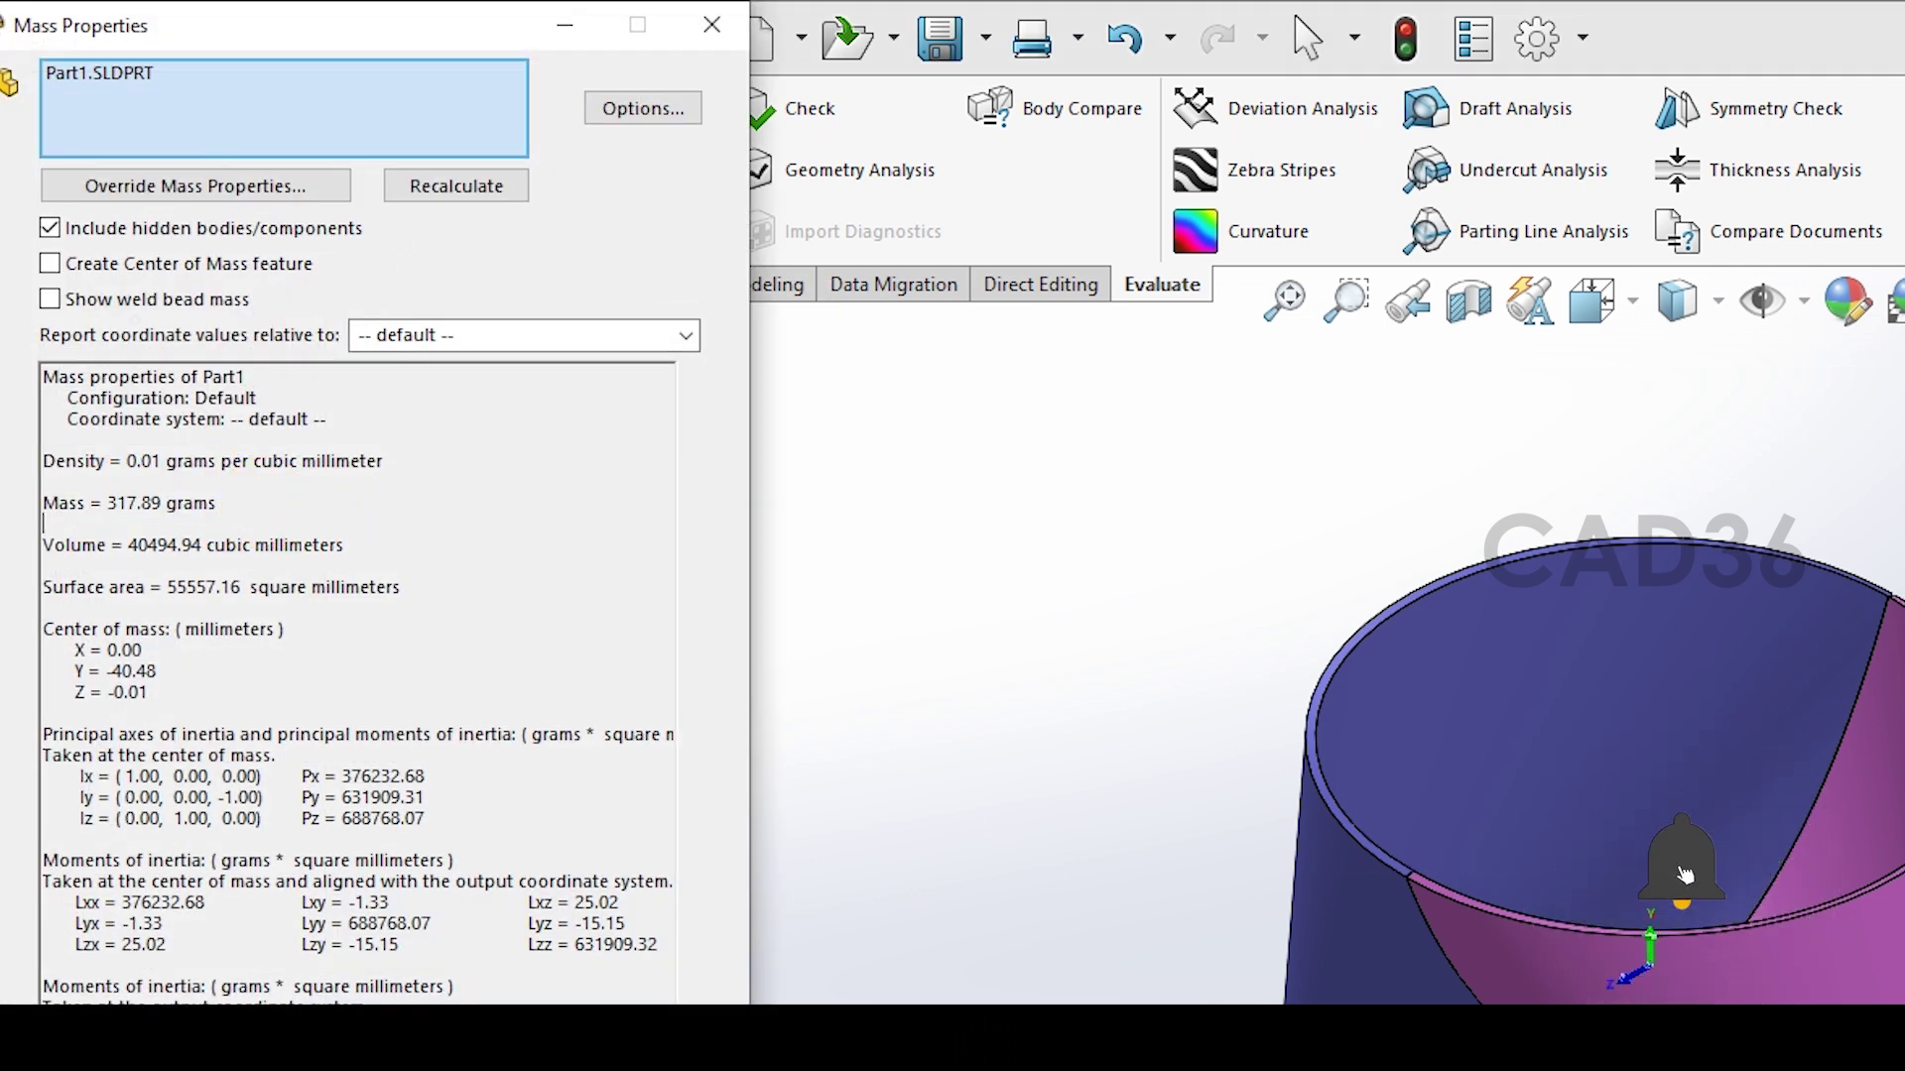
drag(119, 503, 252, 502)
click(288, 519)
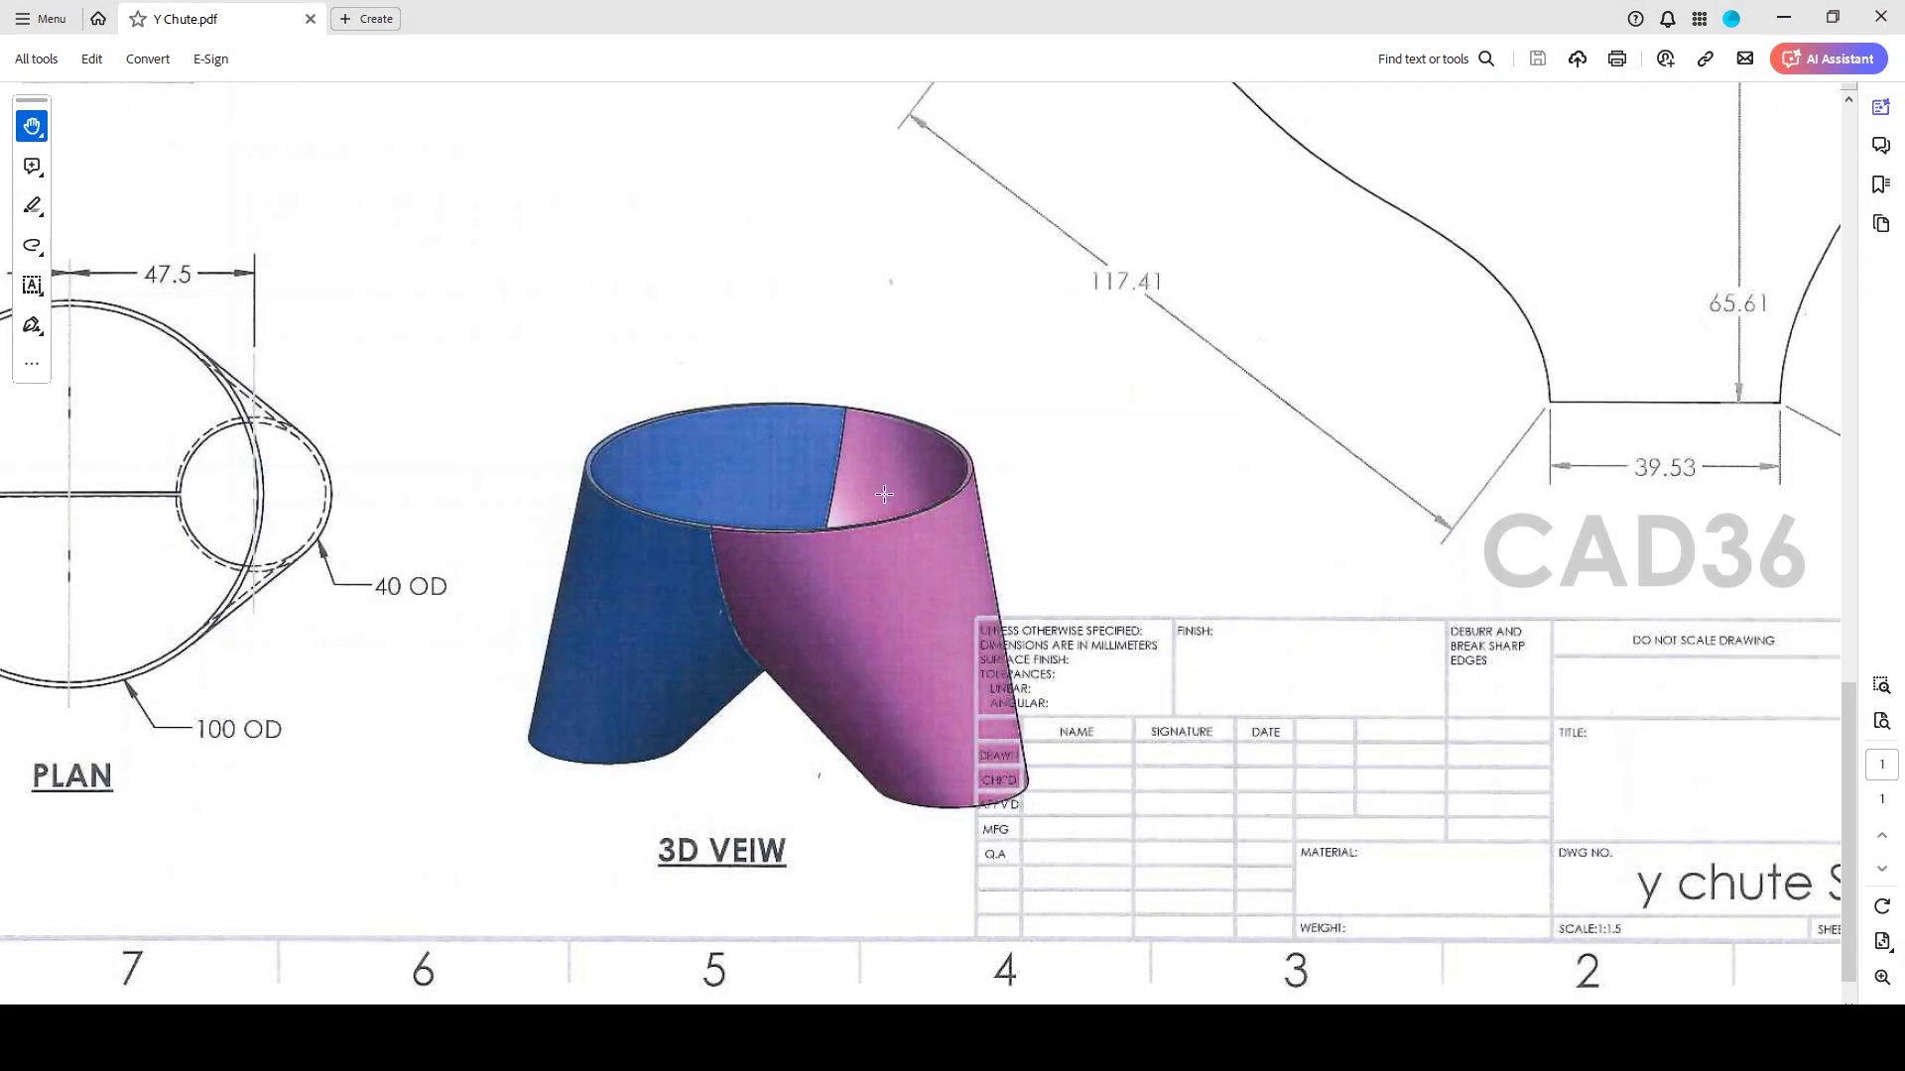
Pan across the elevation, side, plan and half development views, then zoom out to about 105%.
mouse_move(574, 383)
mouse_down()
mouse_move(953, 668)
mouse_move(1019, 532)
mouse_up()
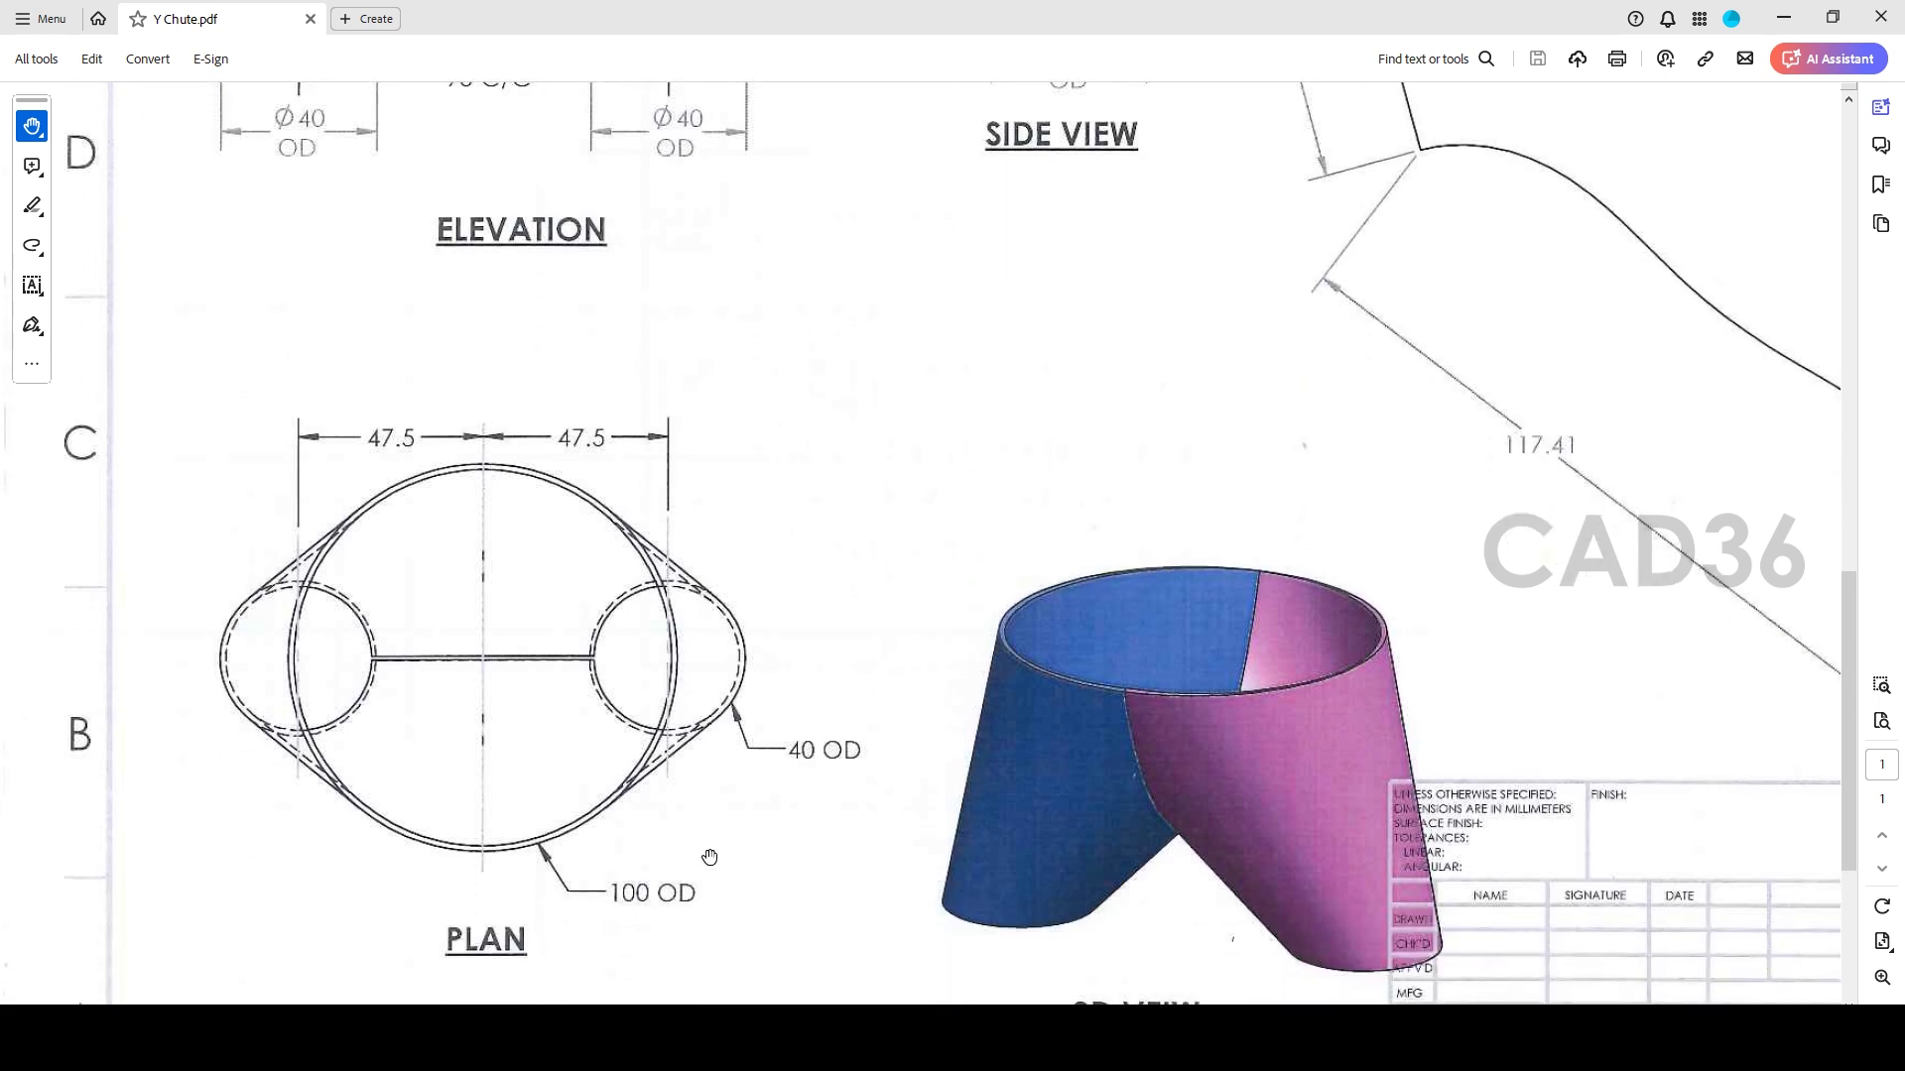
mouse_move(754, 318)
mouse_down()
mouse_move(764, 854)
mouse_move(735, 875)
mouse_up()
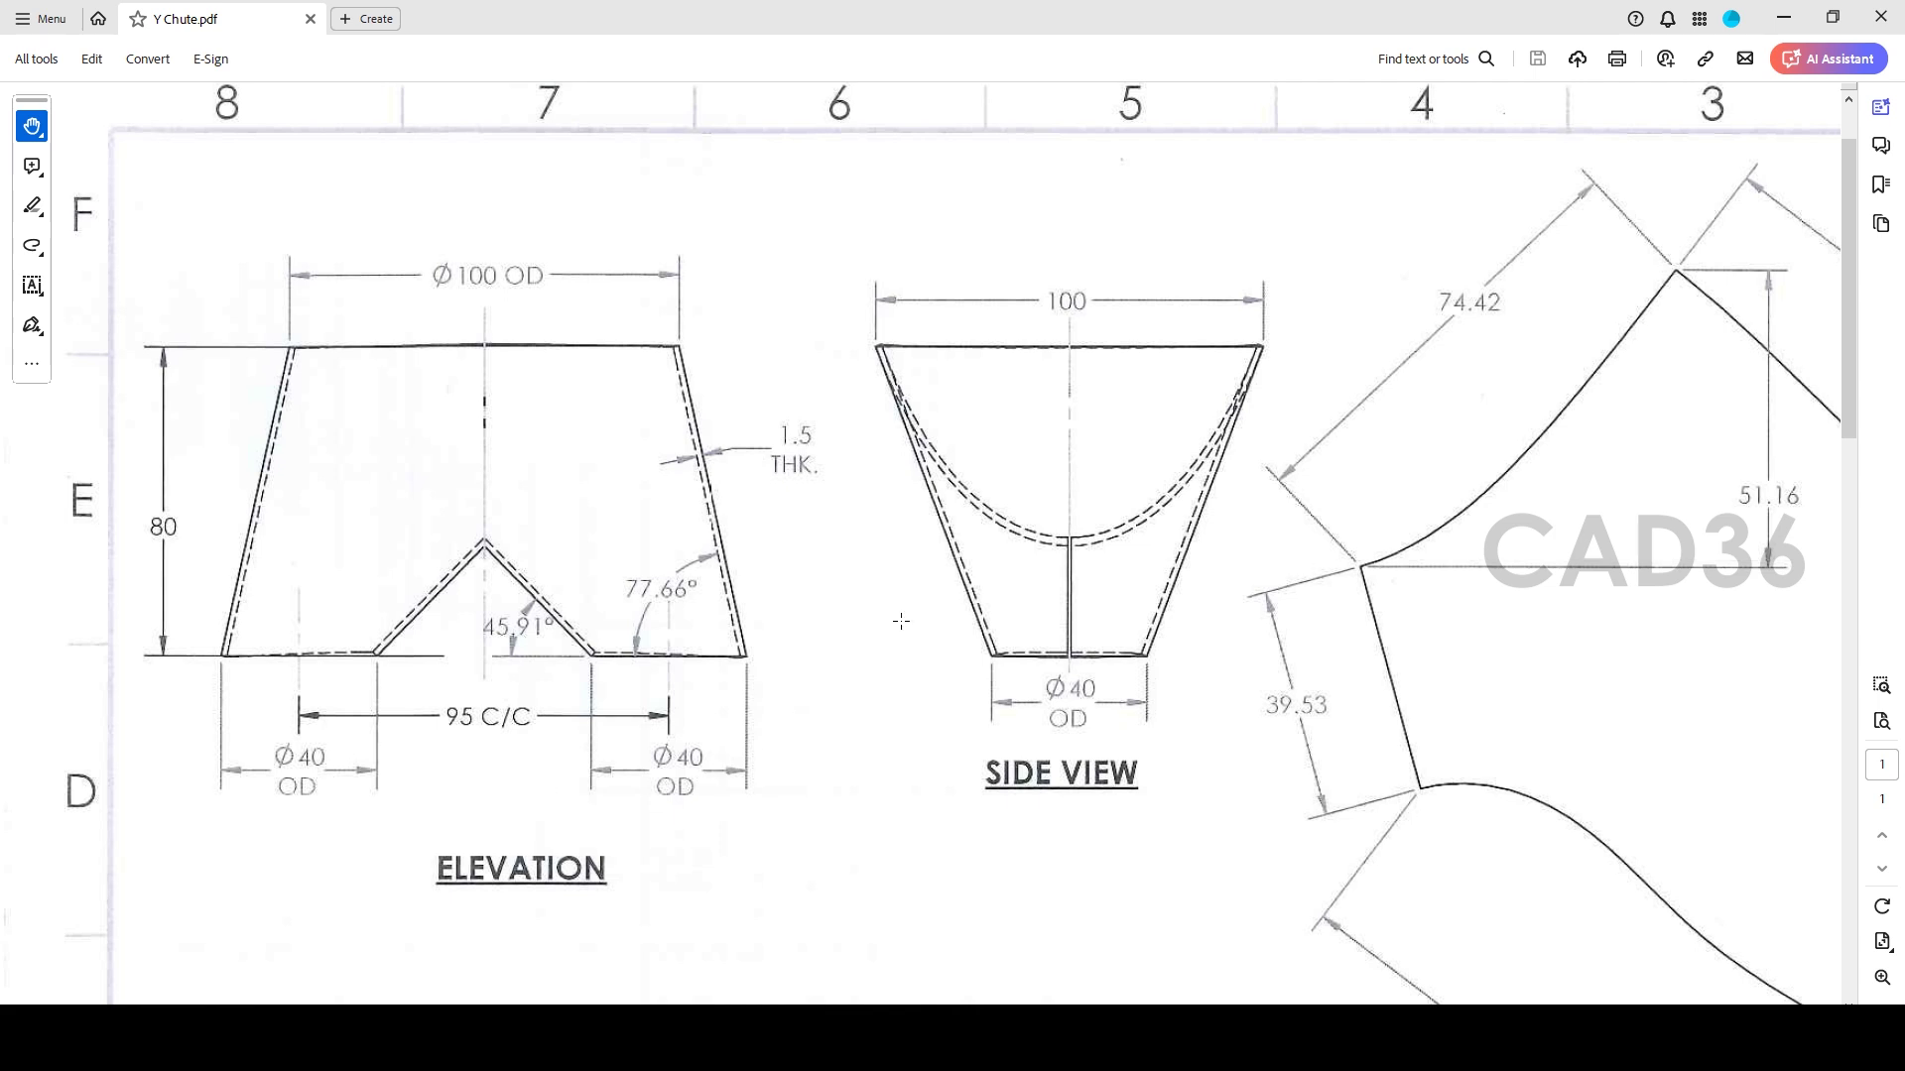
mouse_move(1384, 650)
mouse_down()
mouse_move(748, 574)
mouse_move(594, 537)
mouse_up()
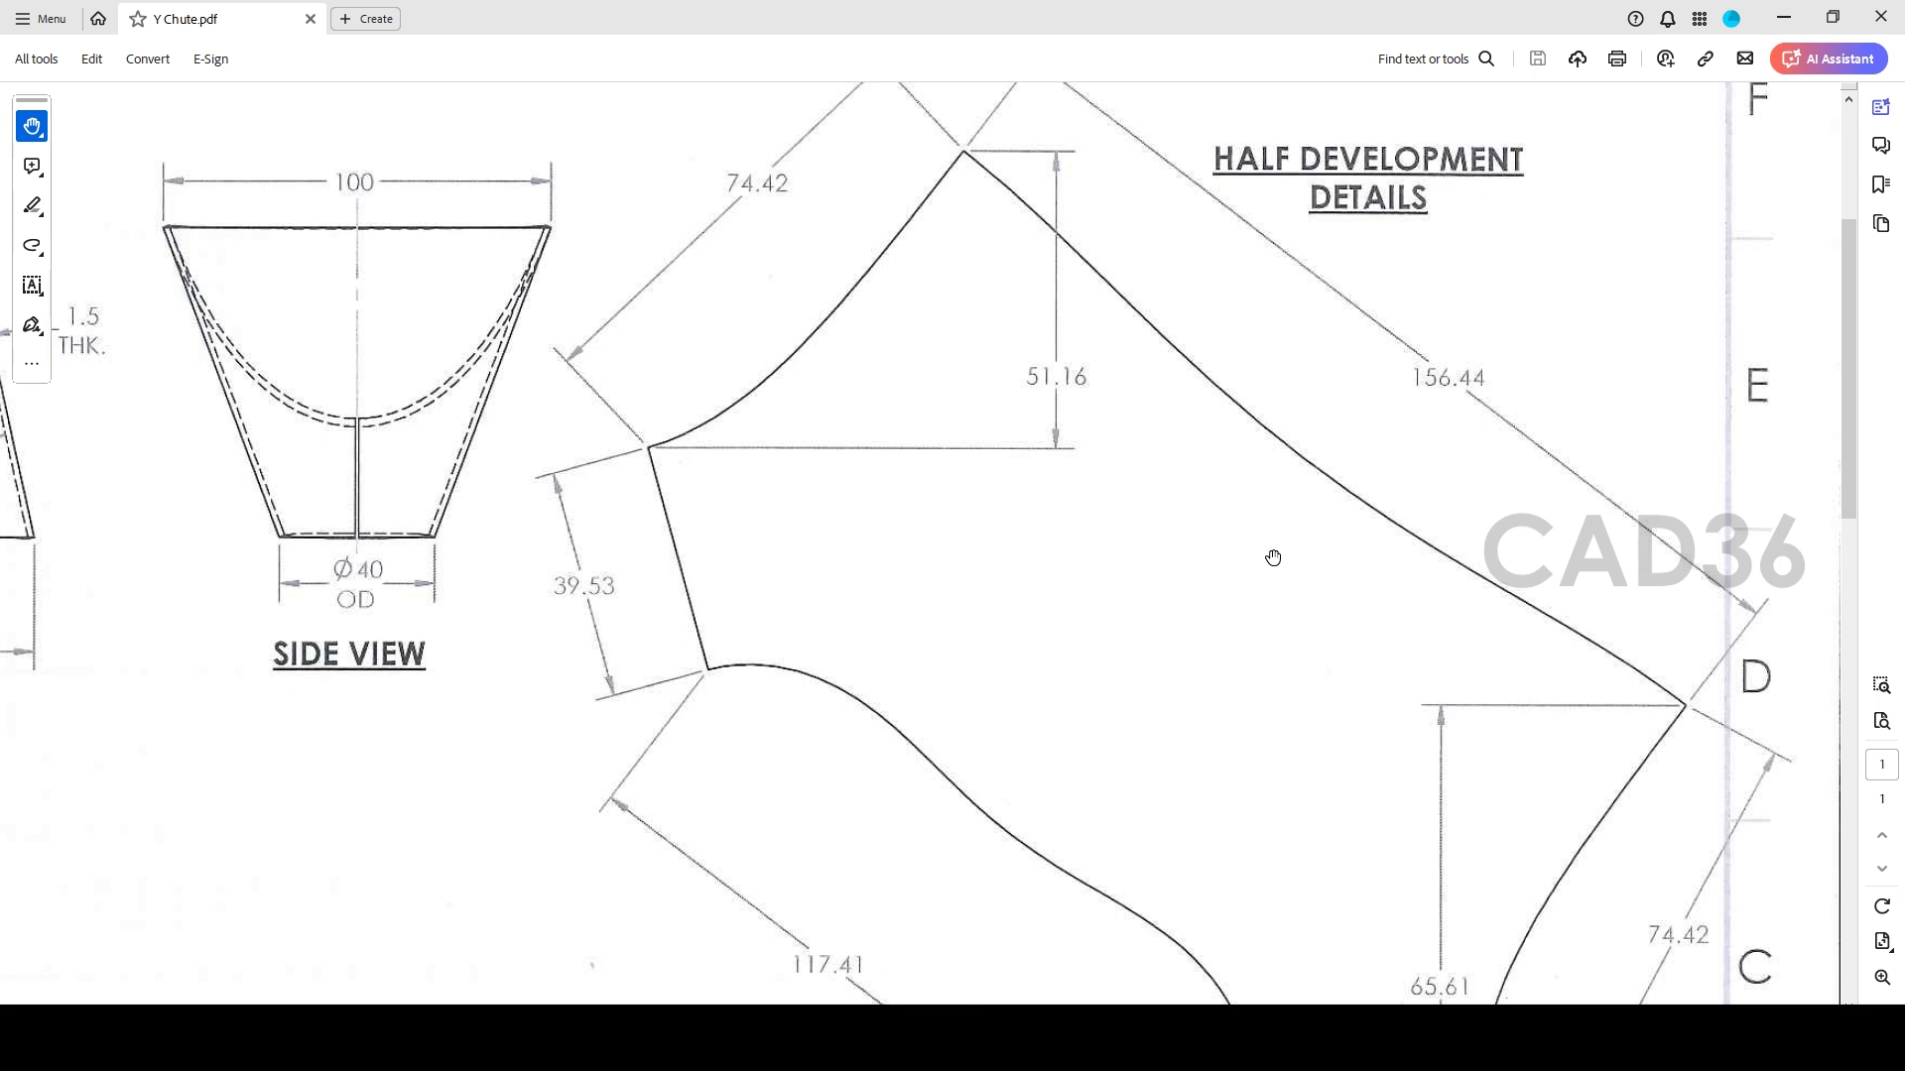
ctrl+scroll(1274, 558, down, 1)
scroll(1305, 608, down, 1)
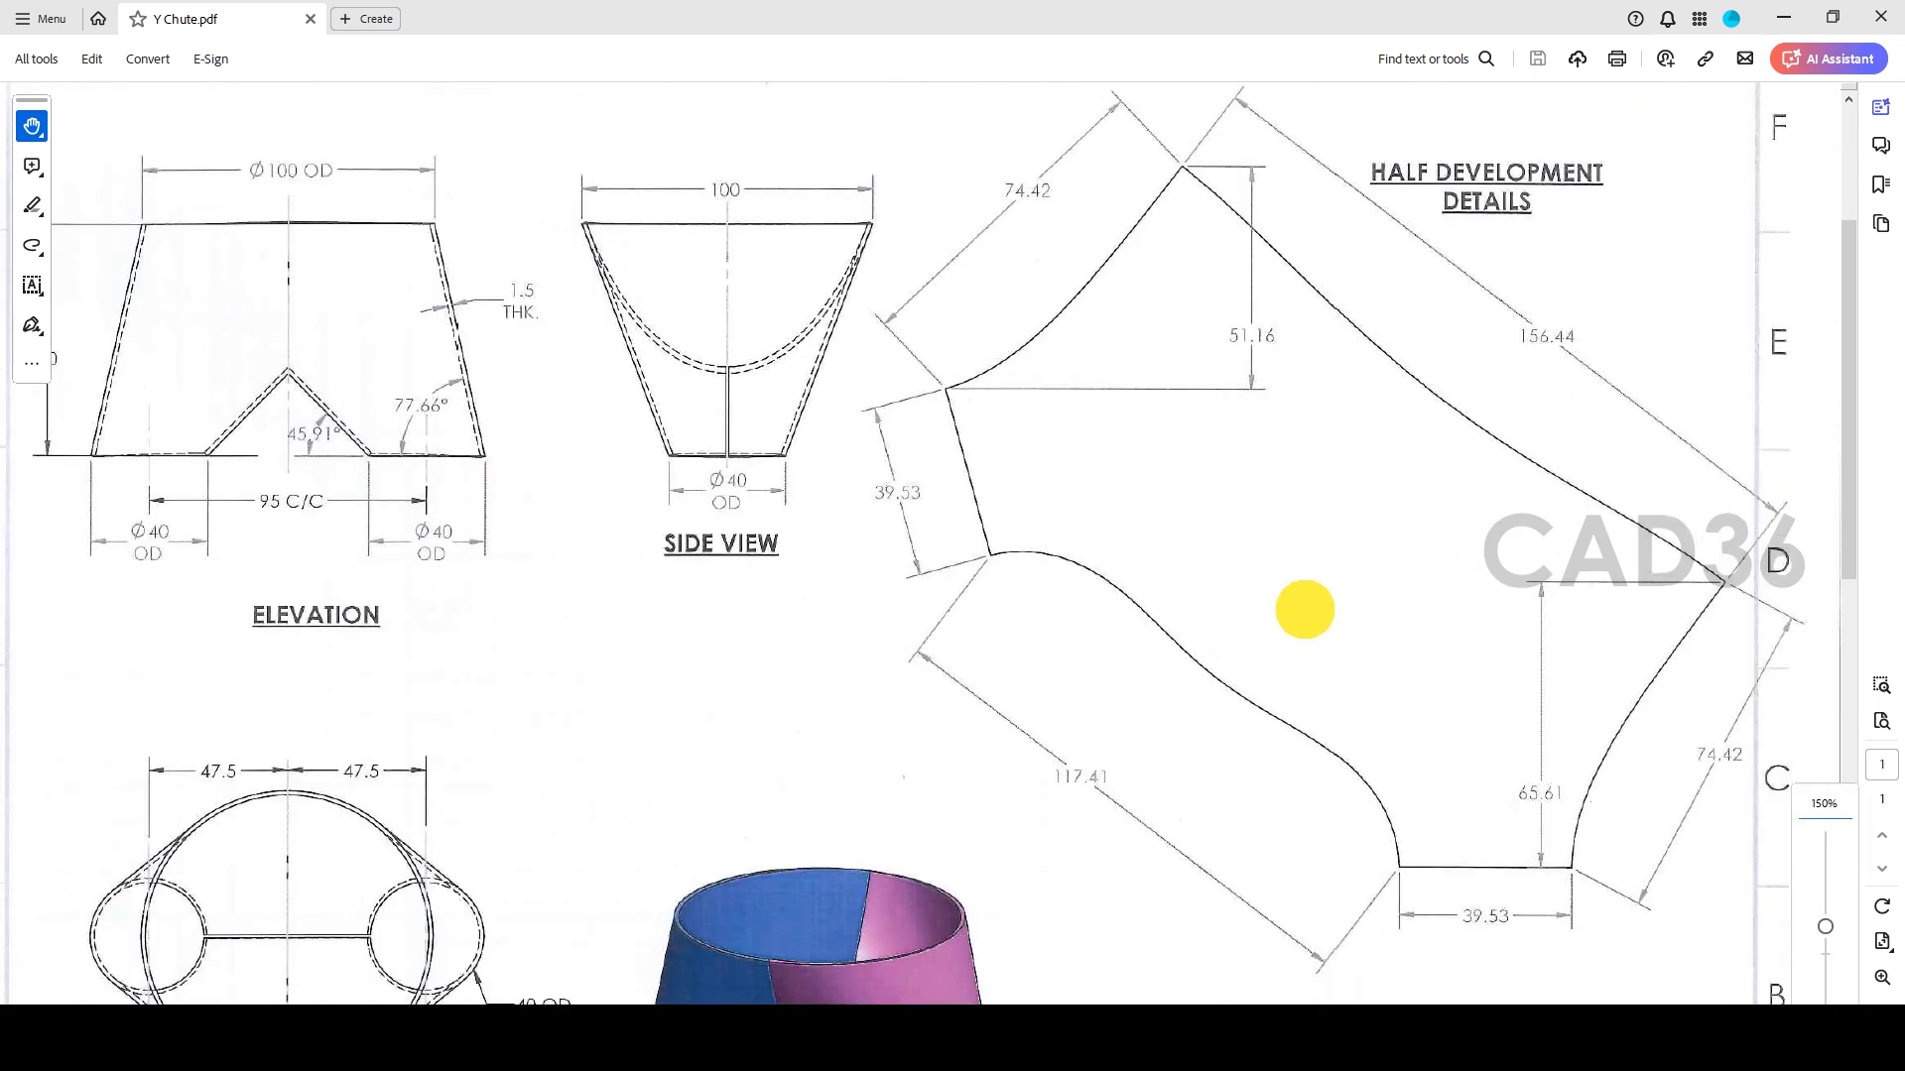
ctrl+scroll(1303, 608, down, 1)
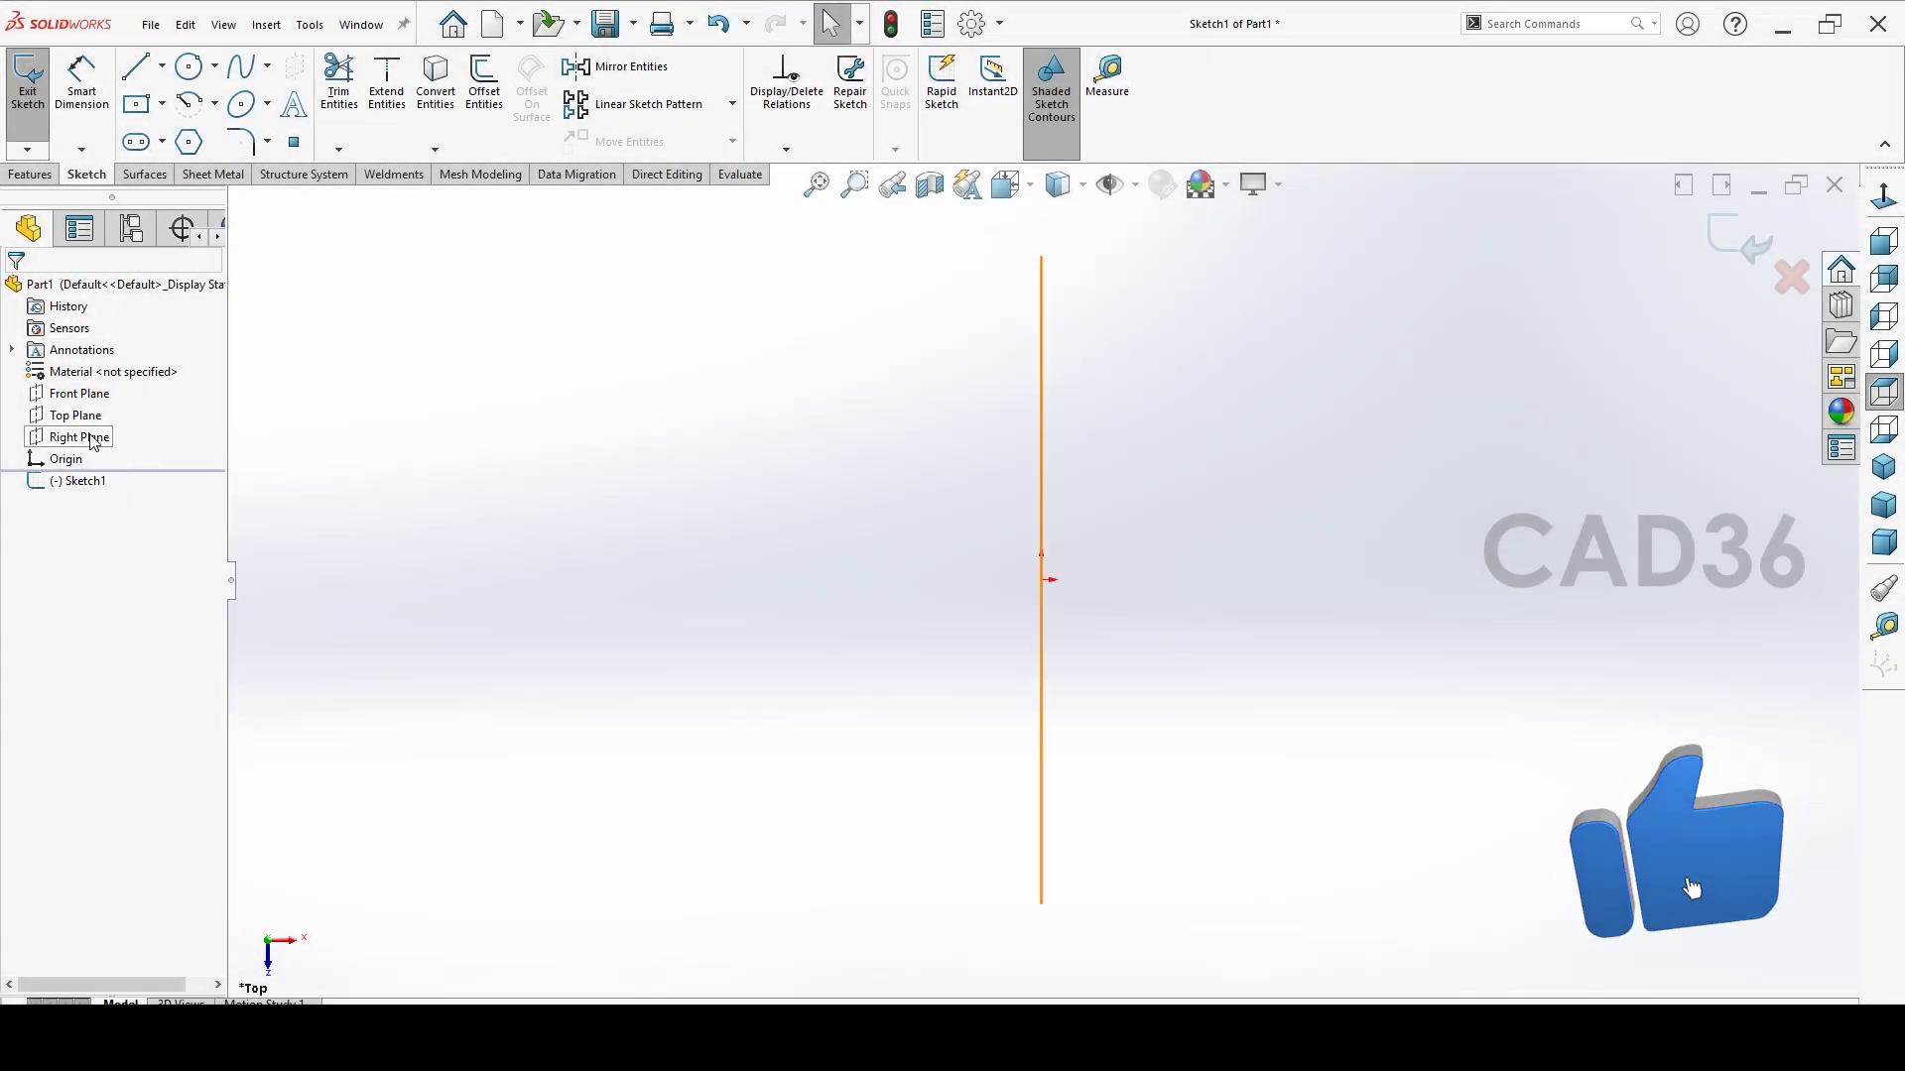
Start a sketch on the Top Plane and draw a circle centred on the origin.
right_click(77, 416)
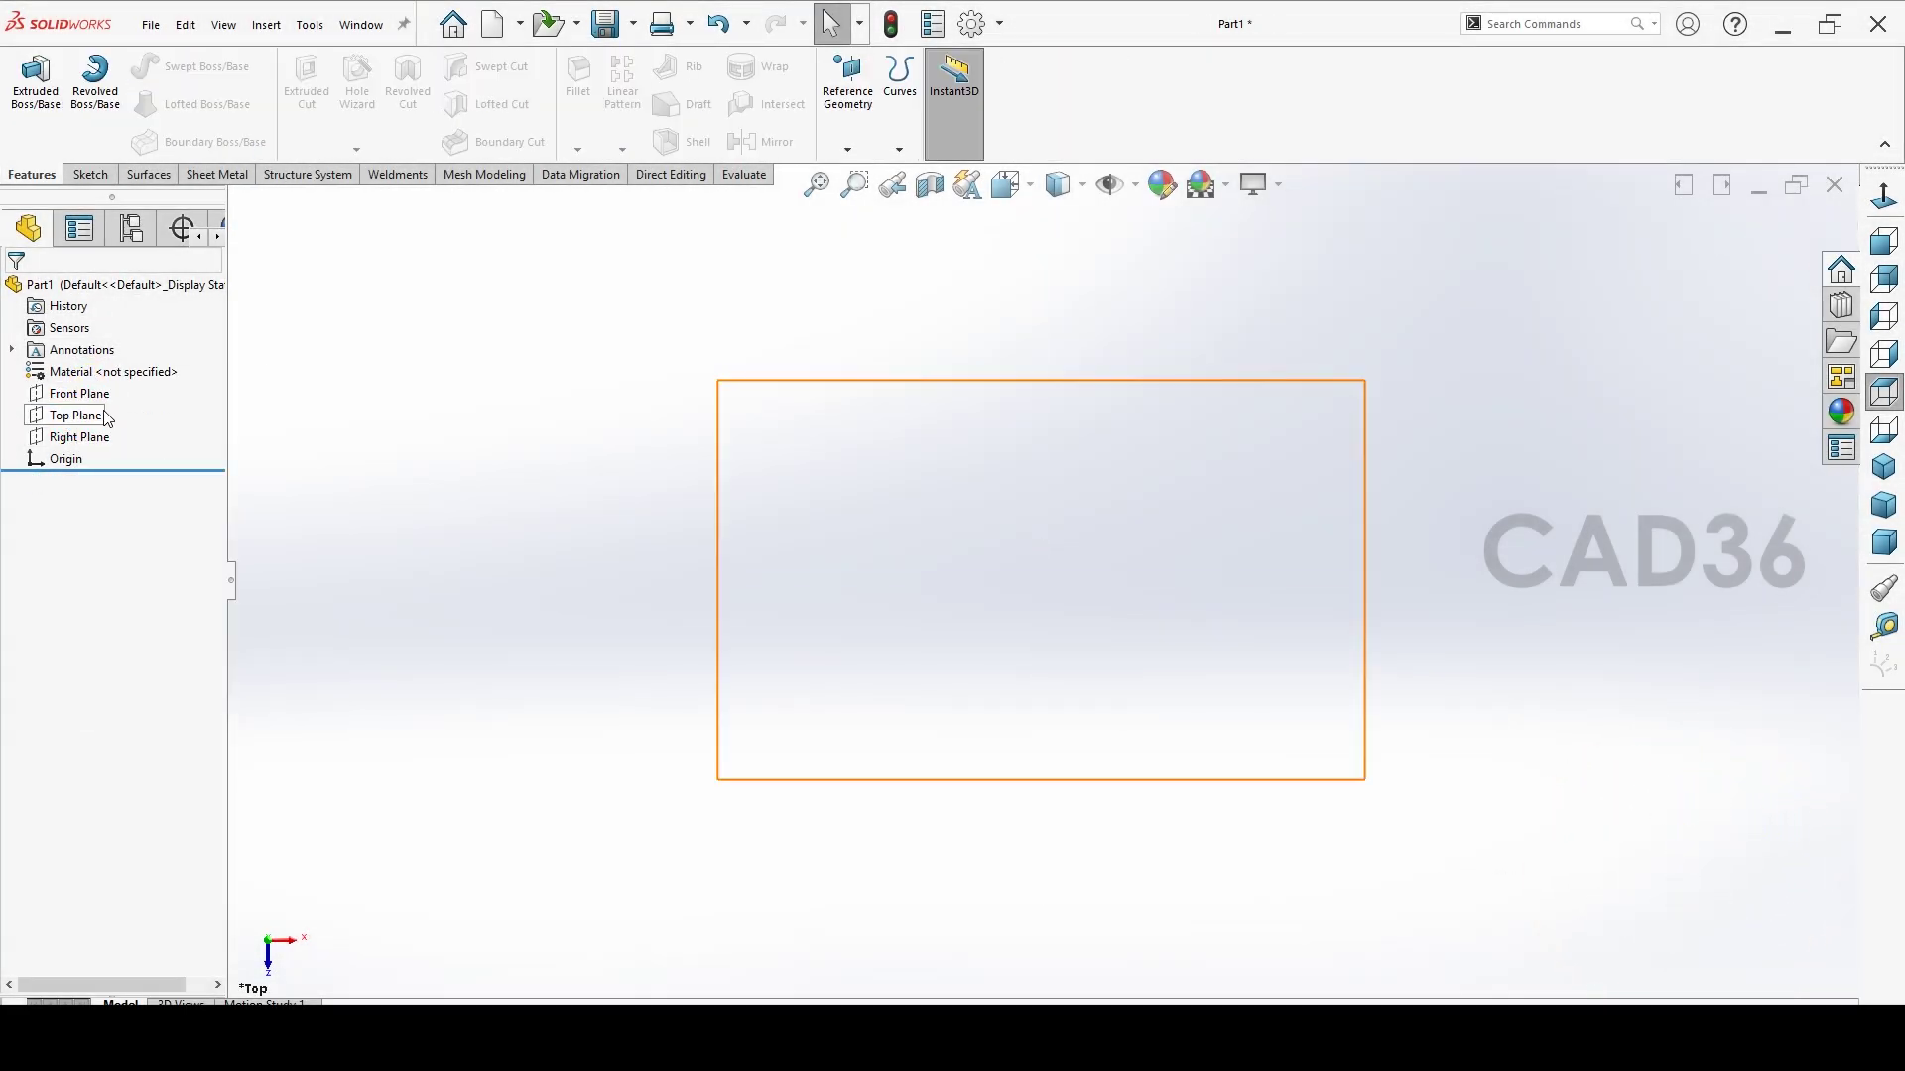
right_click(79, 414)
click(103, 387)
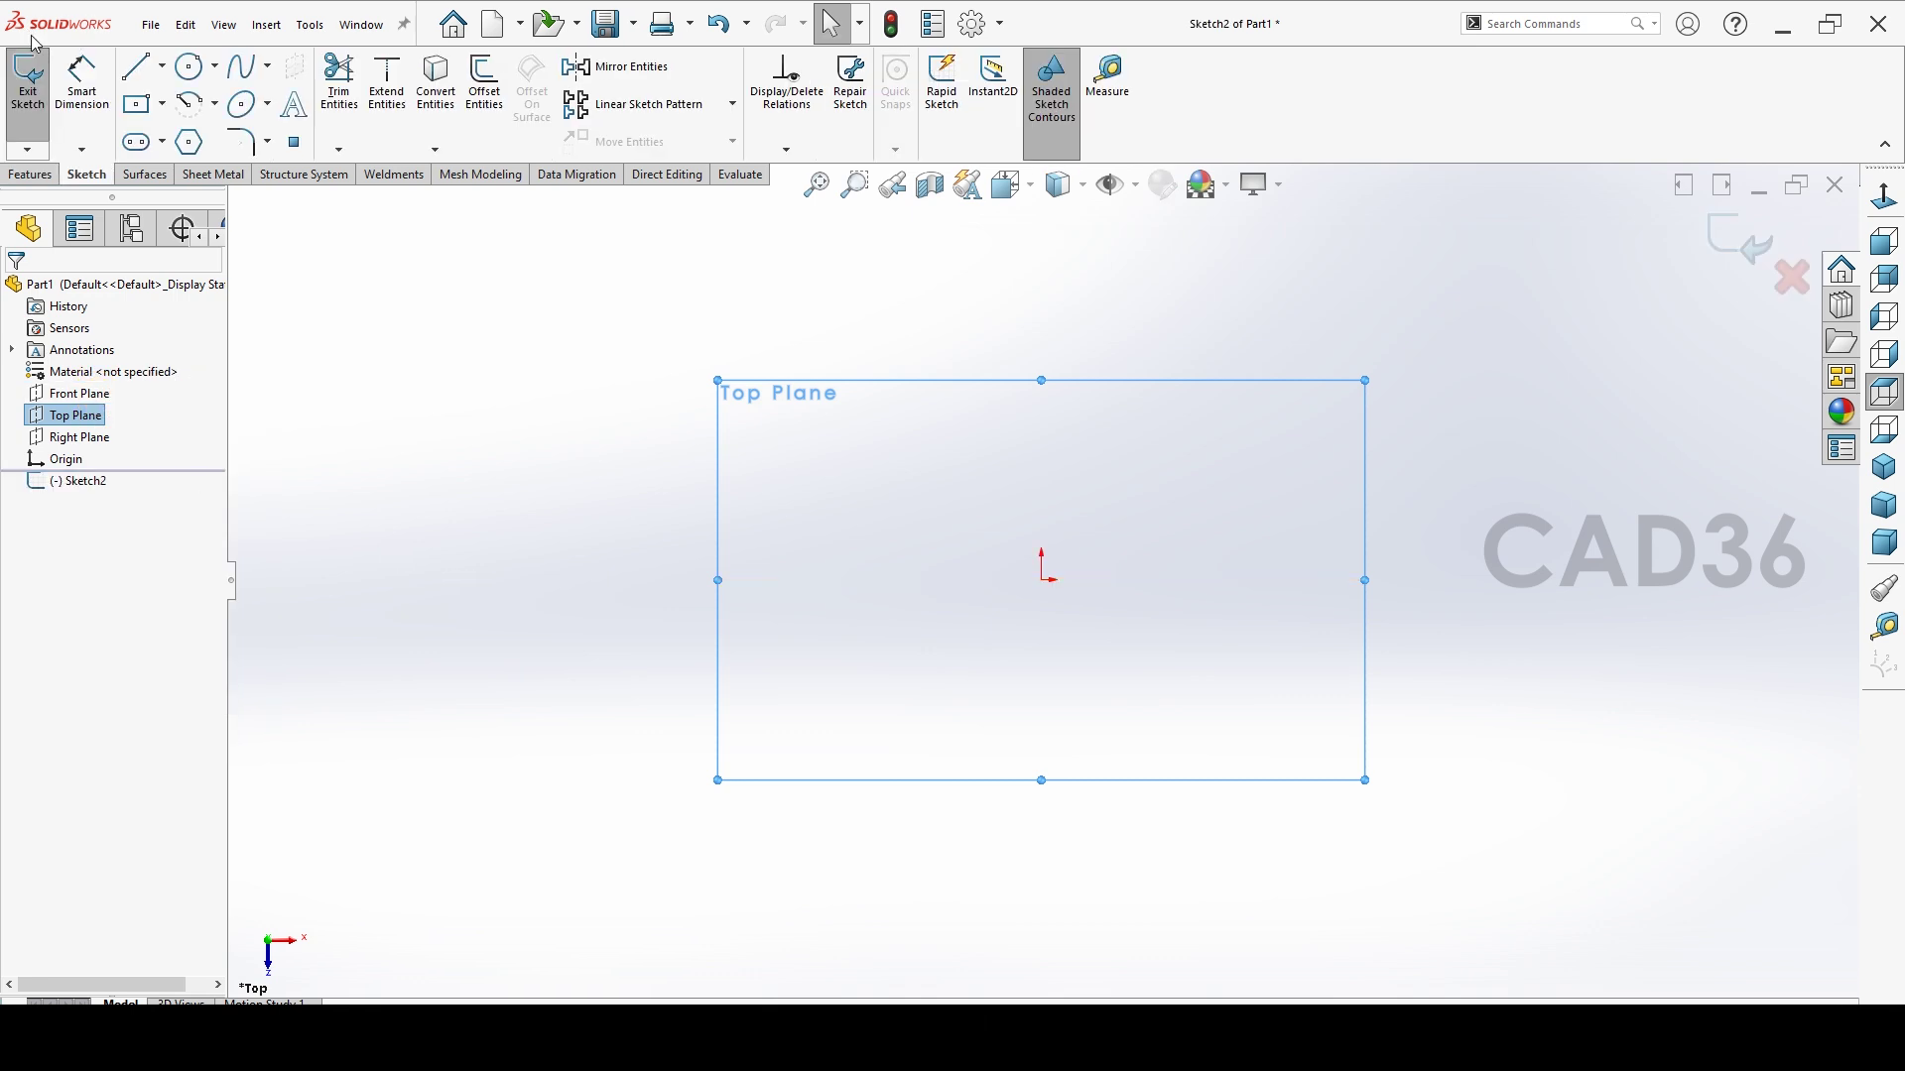
click(189, 67)
click(1041, 579)
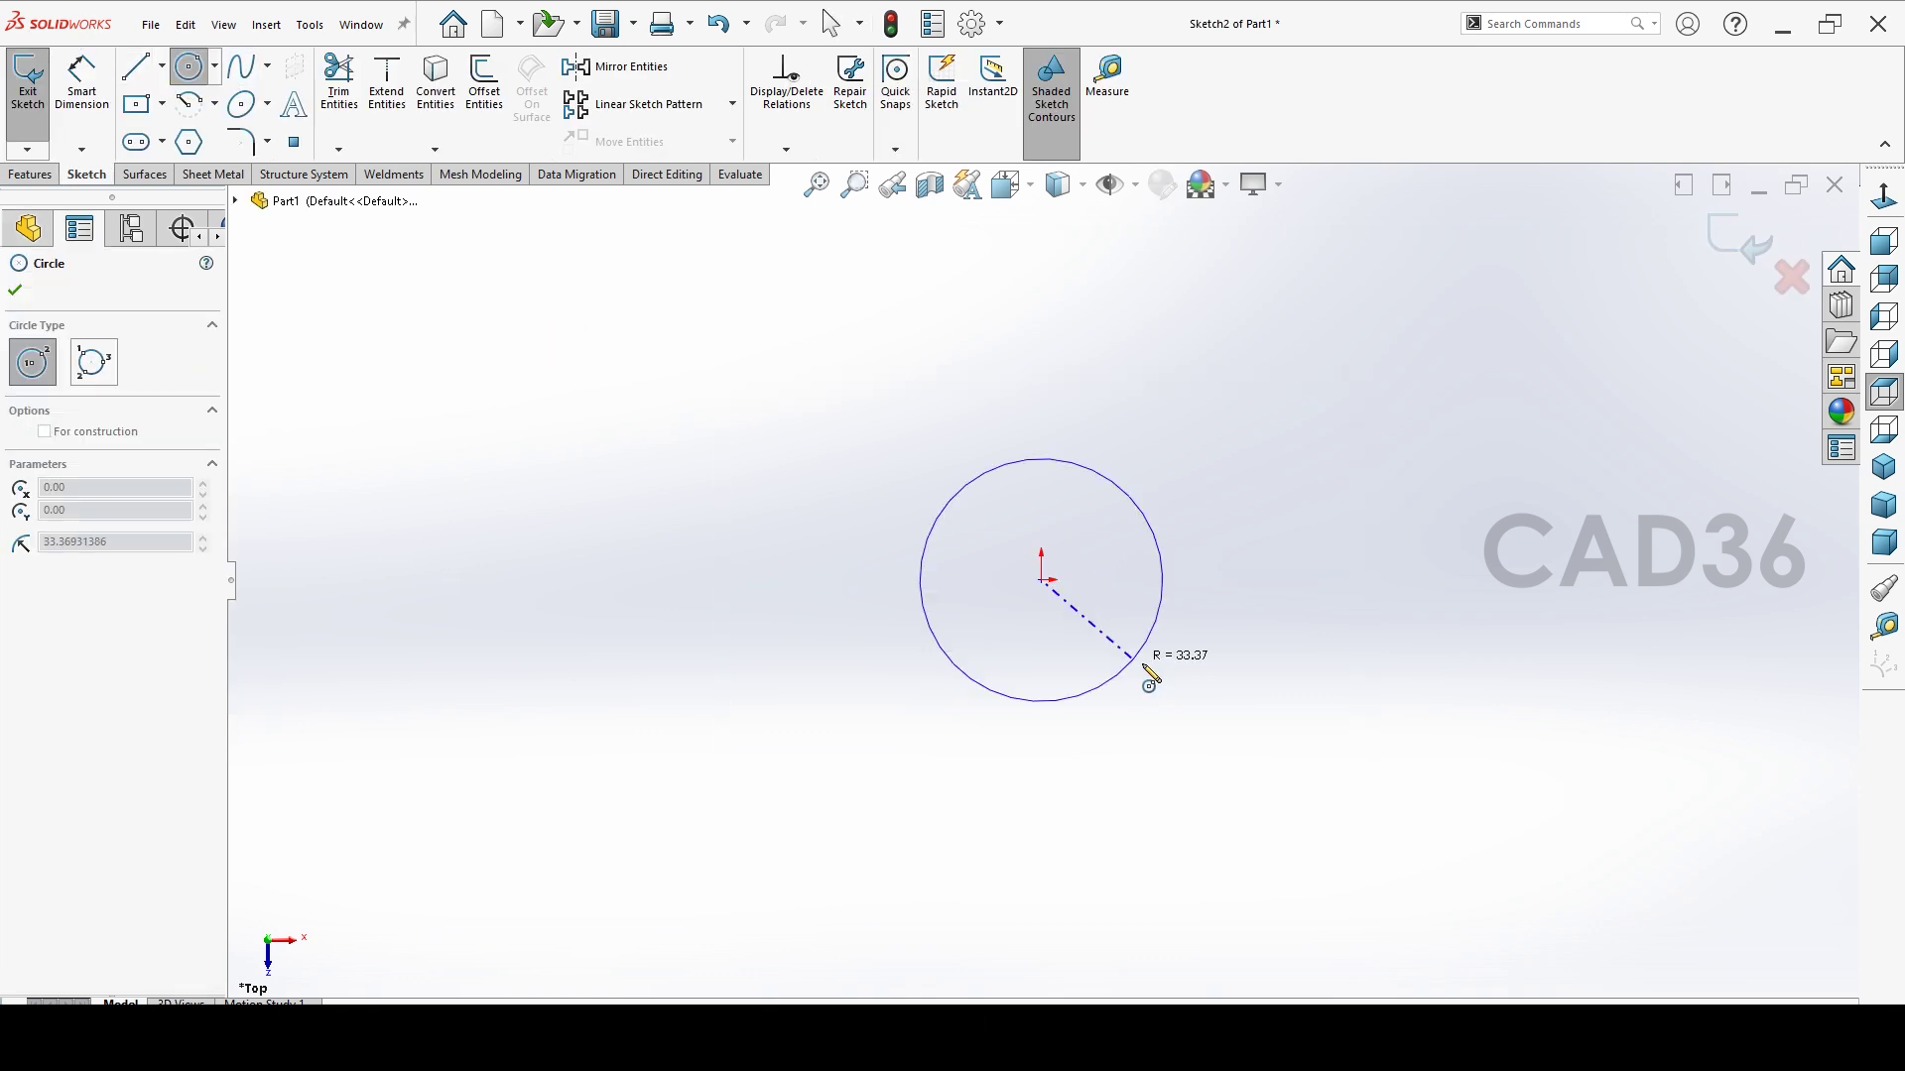
click(1155, 689)
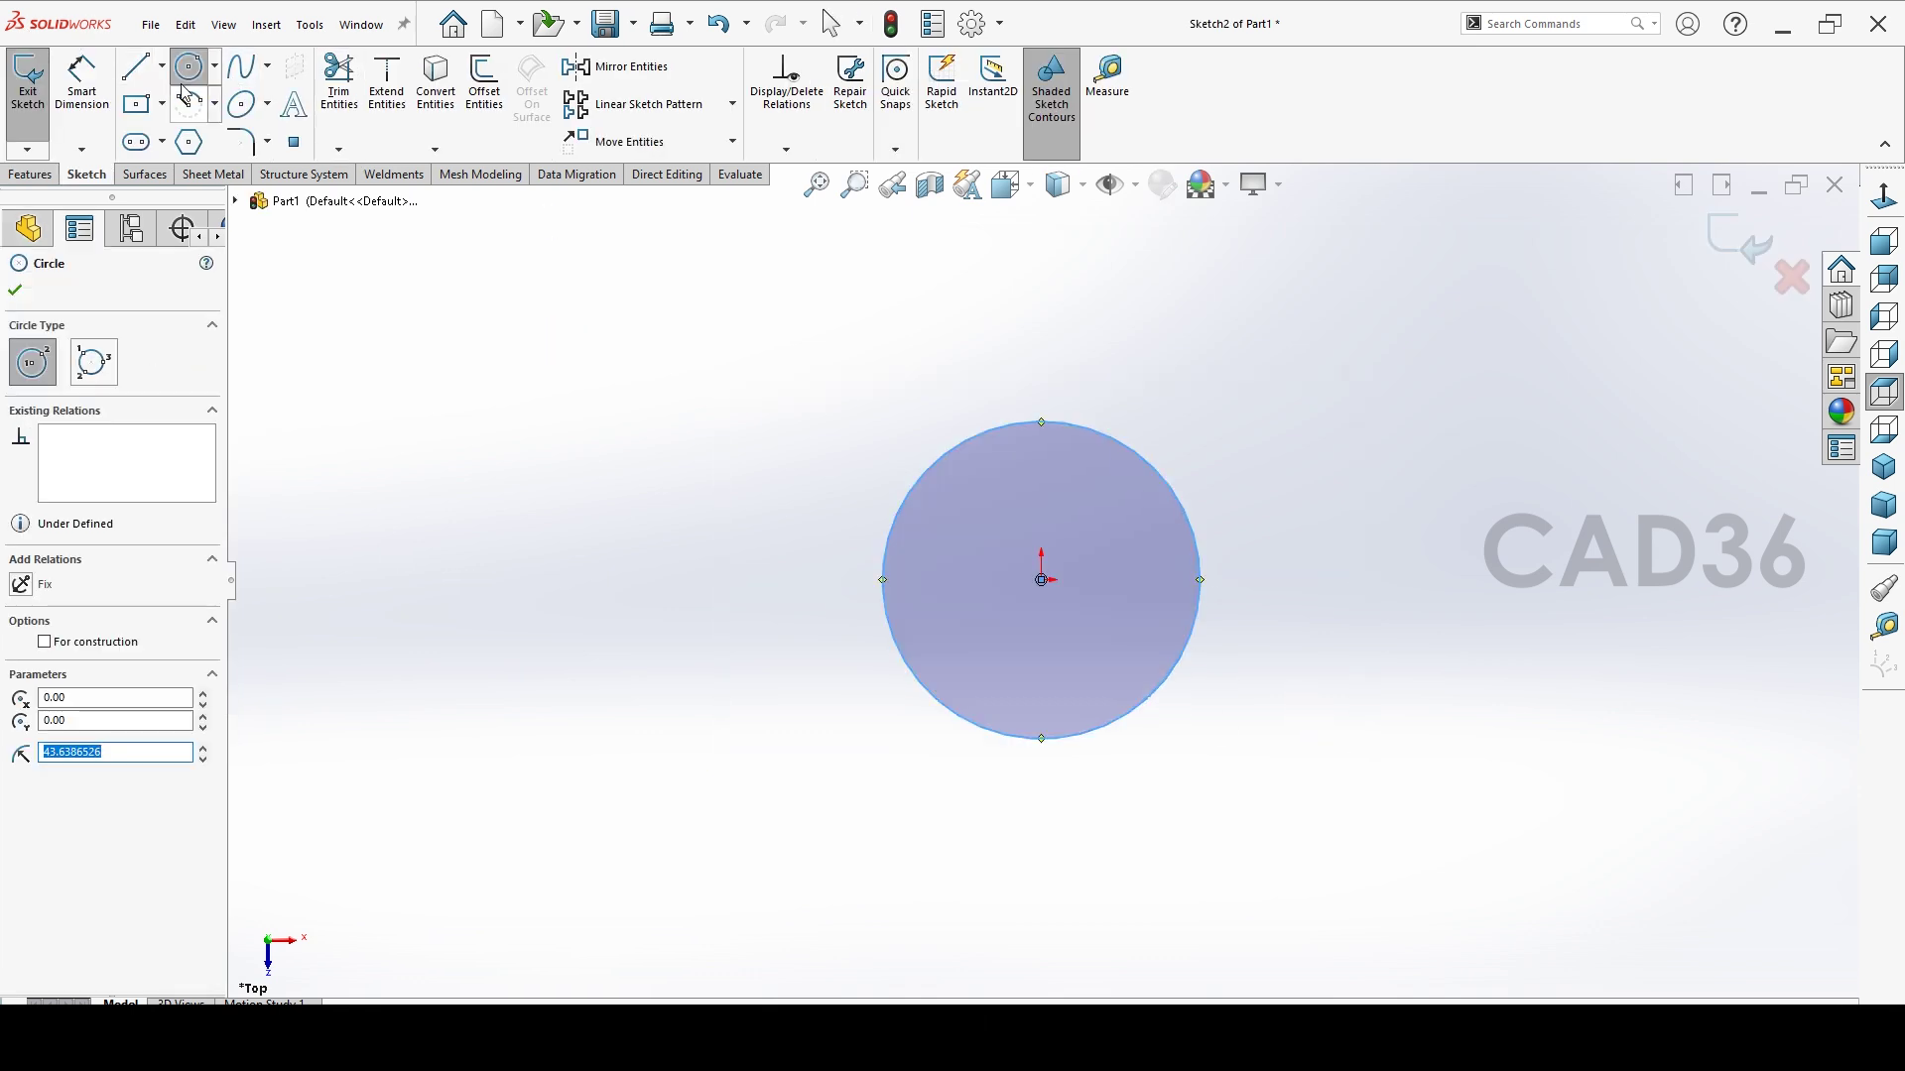
Dimension the circle's diameter to 100 mm.
click(82, 79)
click(1131, 443)
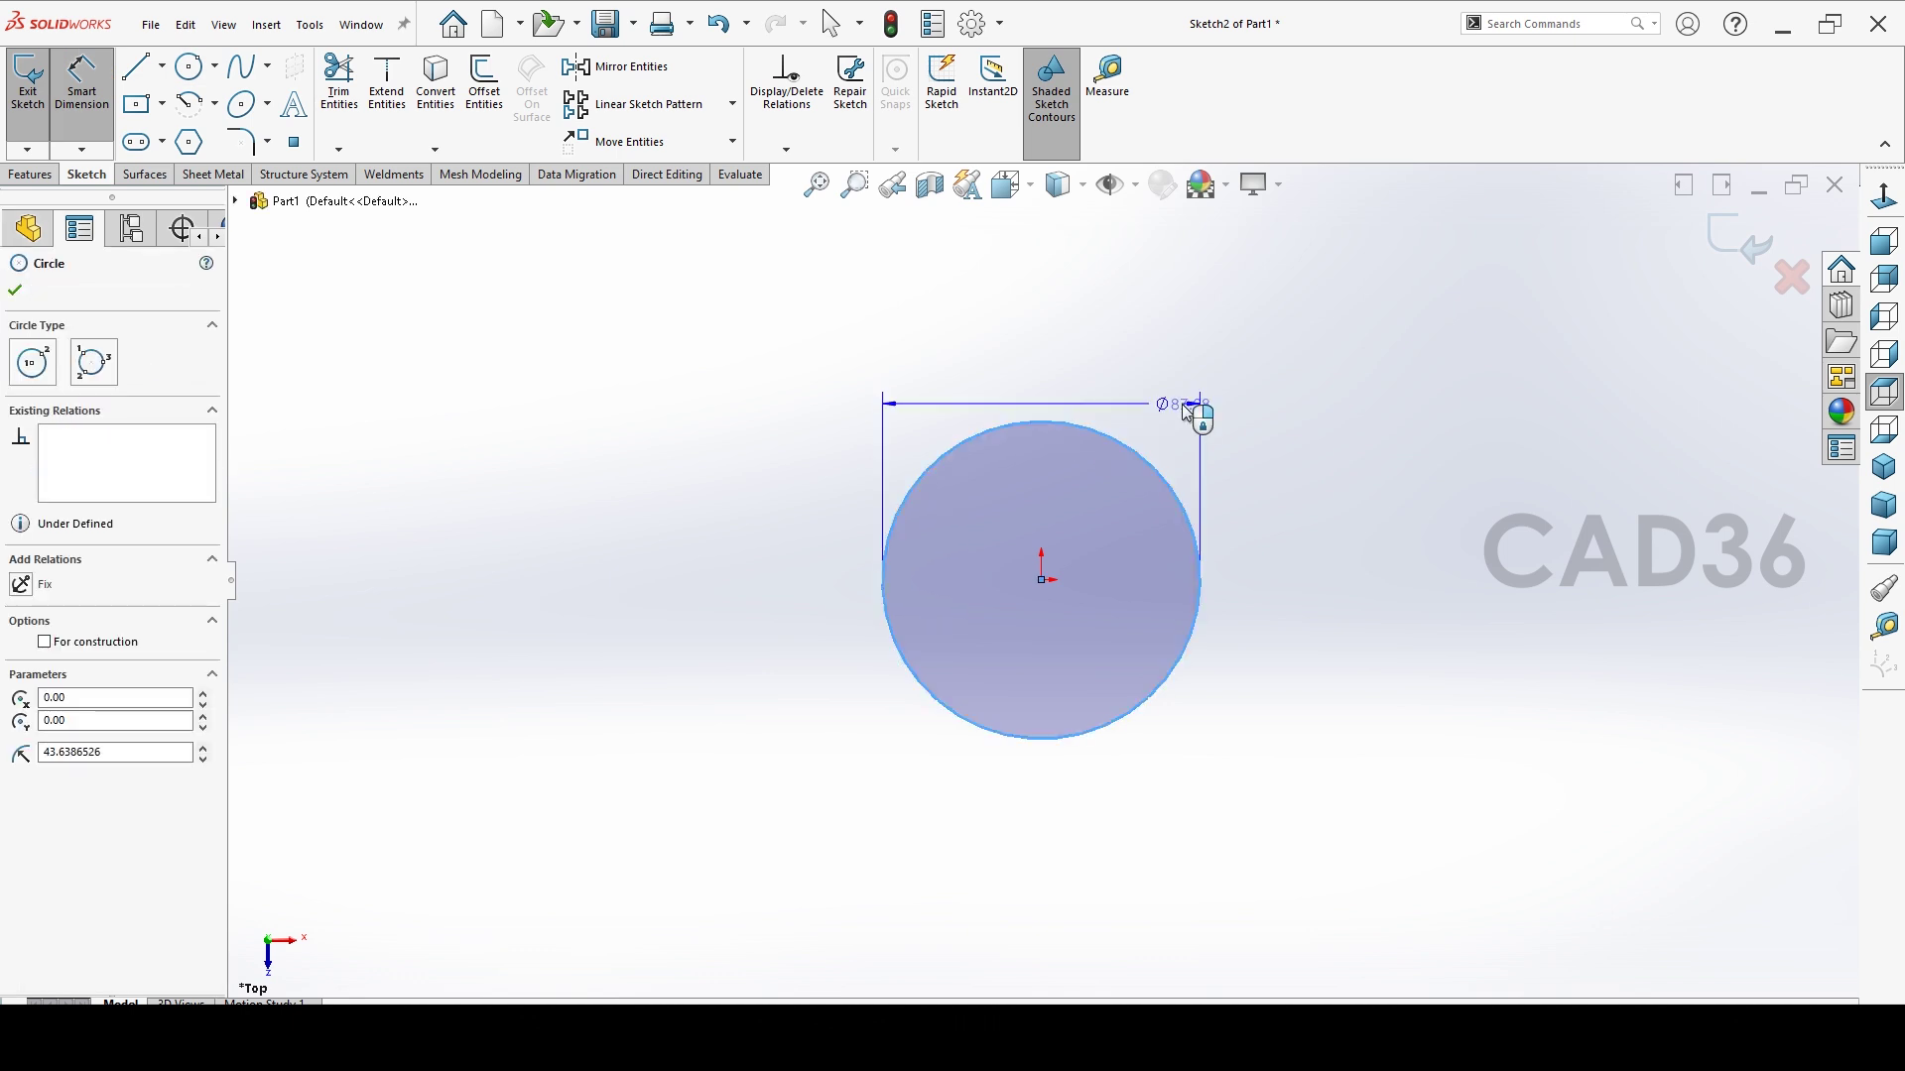
click(1186, 411)
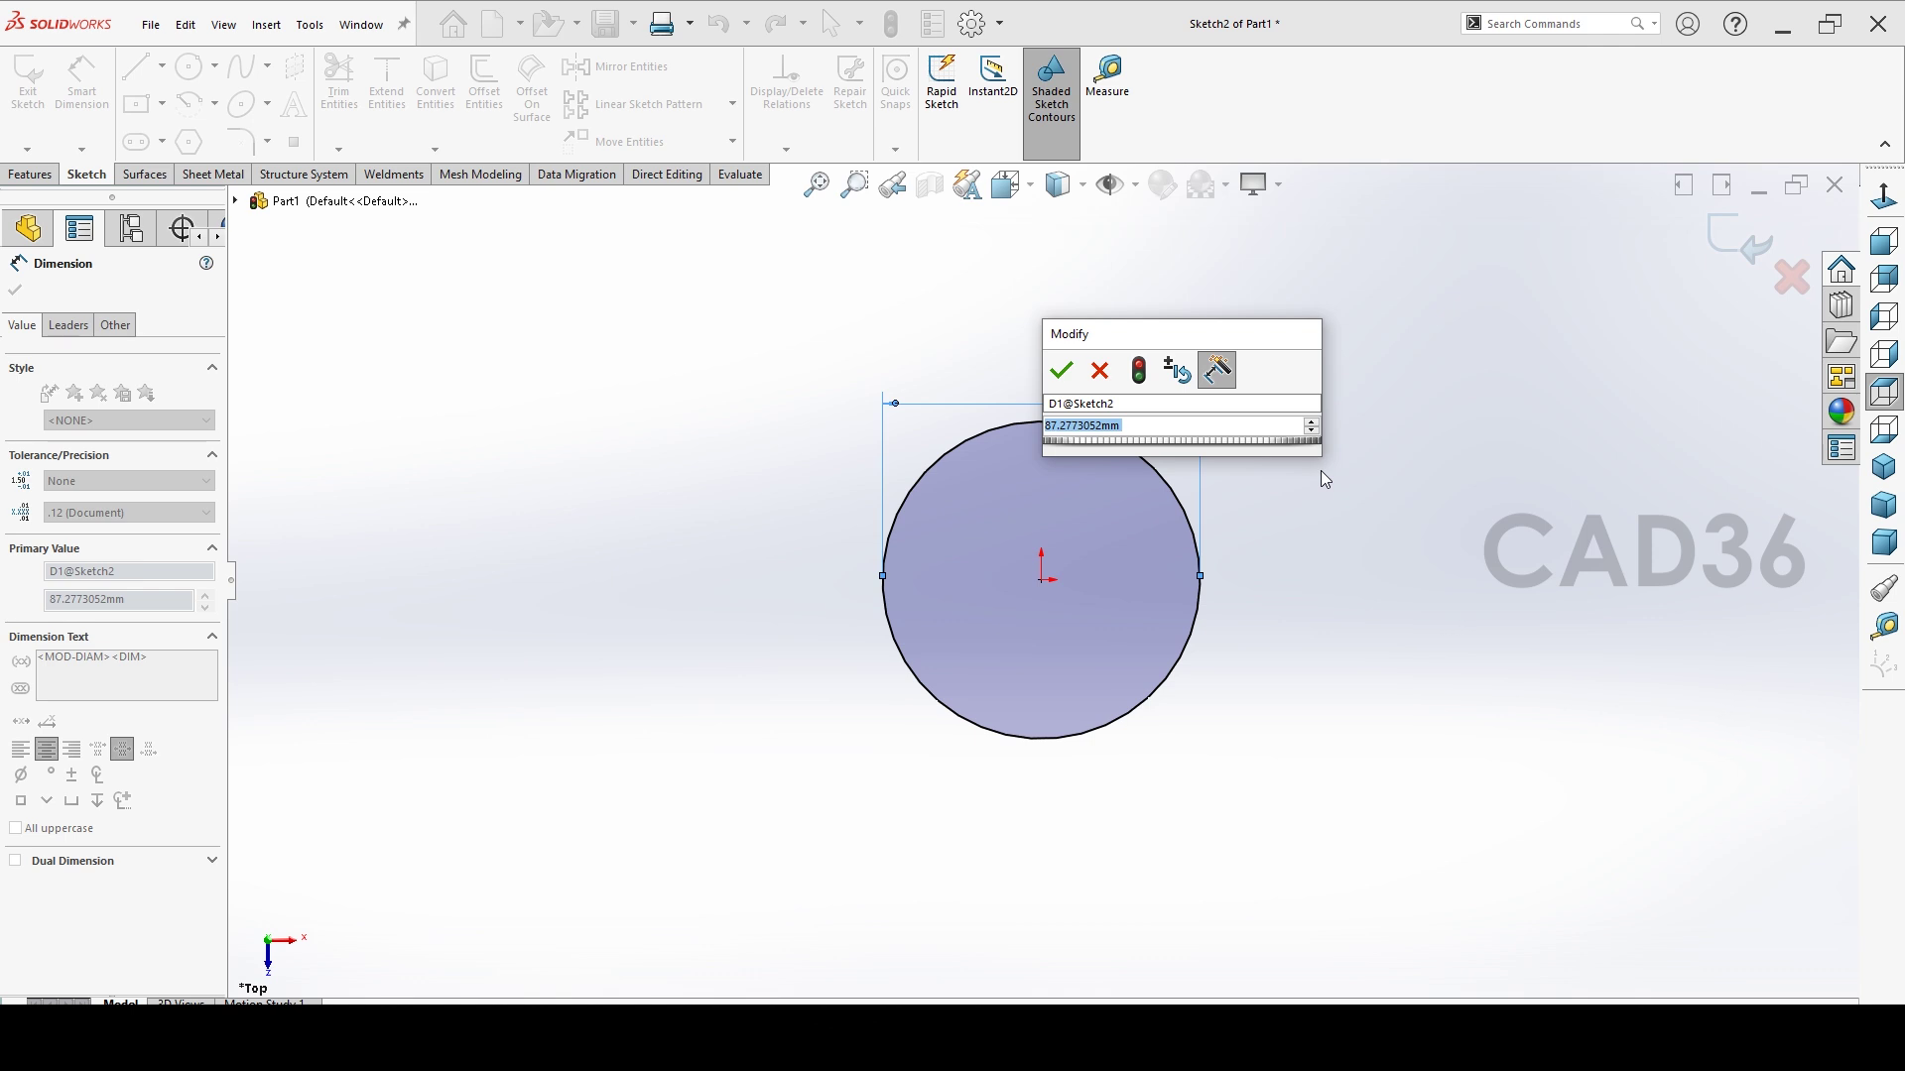
text(100)
key(Return)
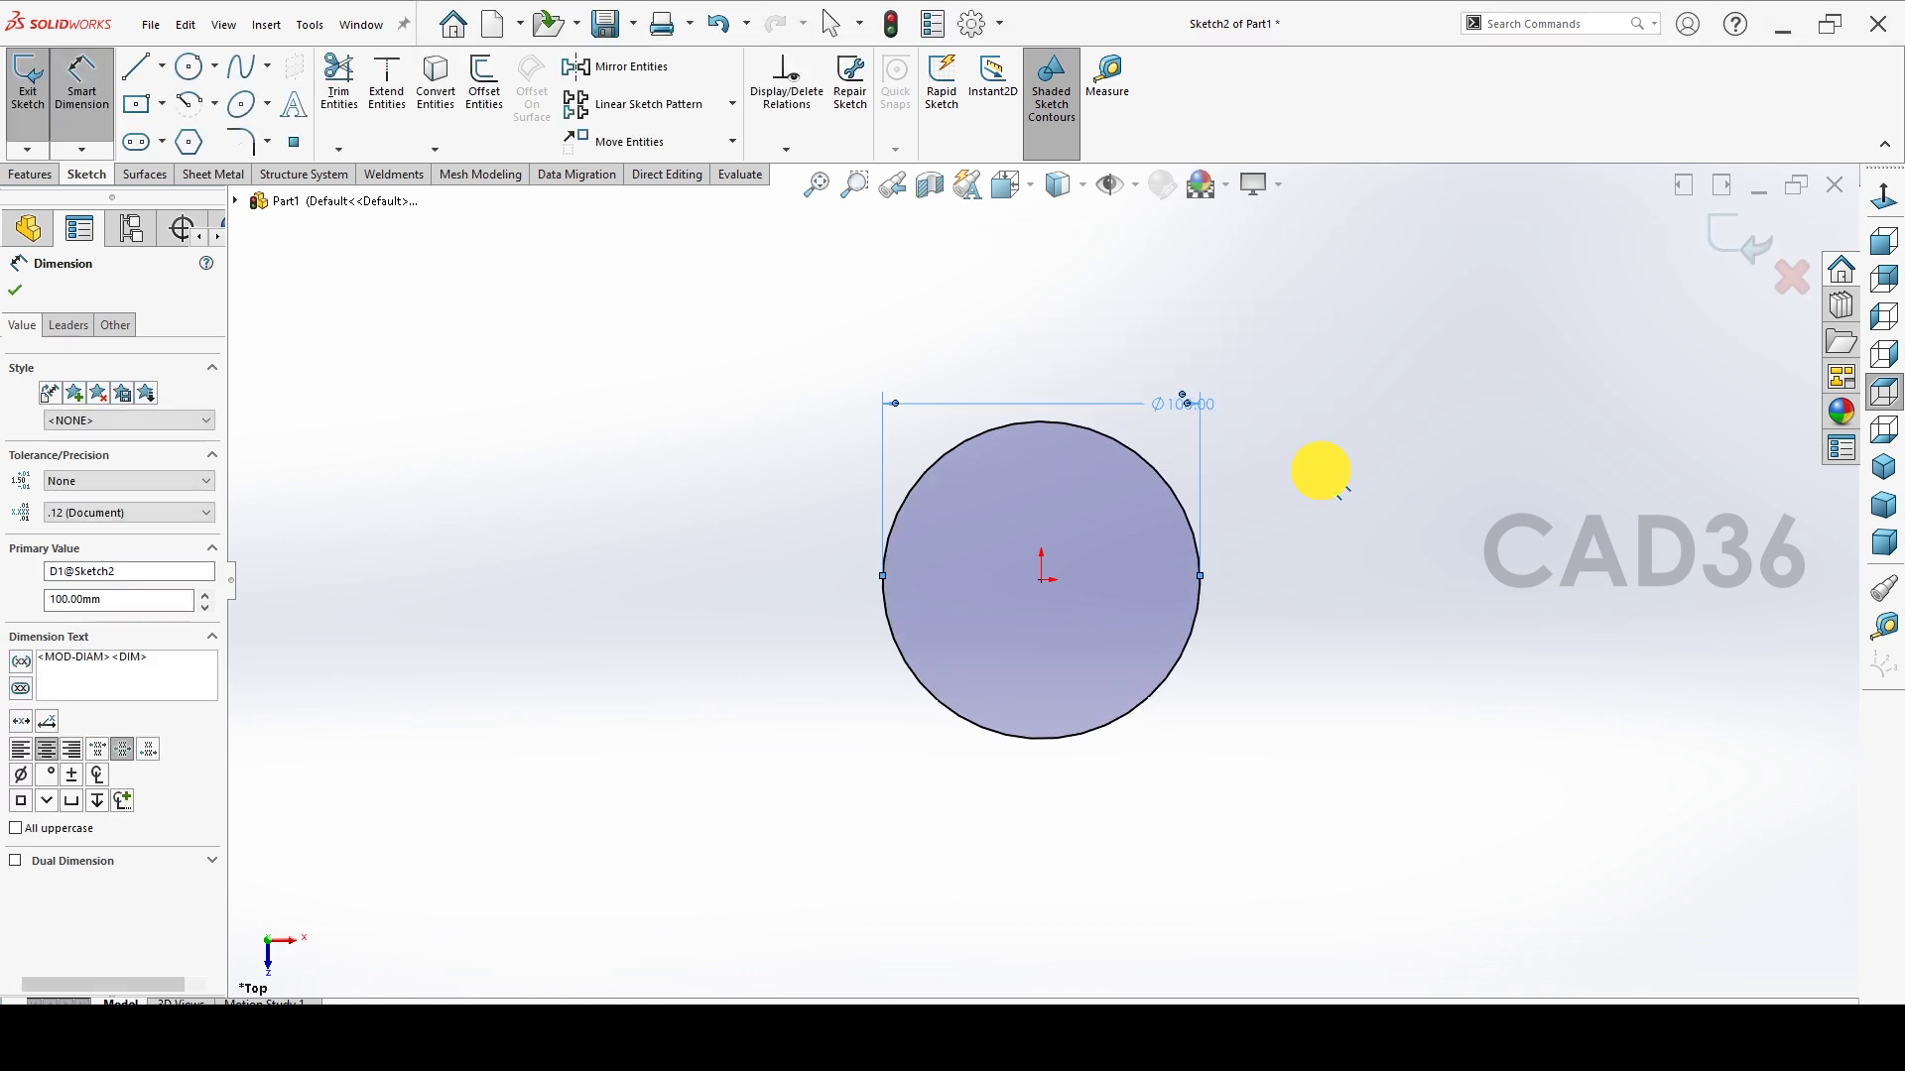
click(1322, 481)
click(189, 67)
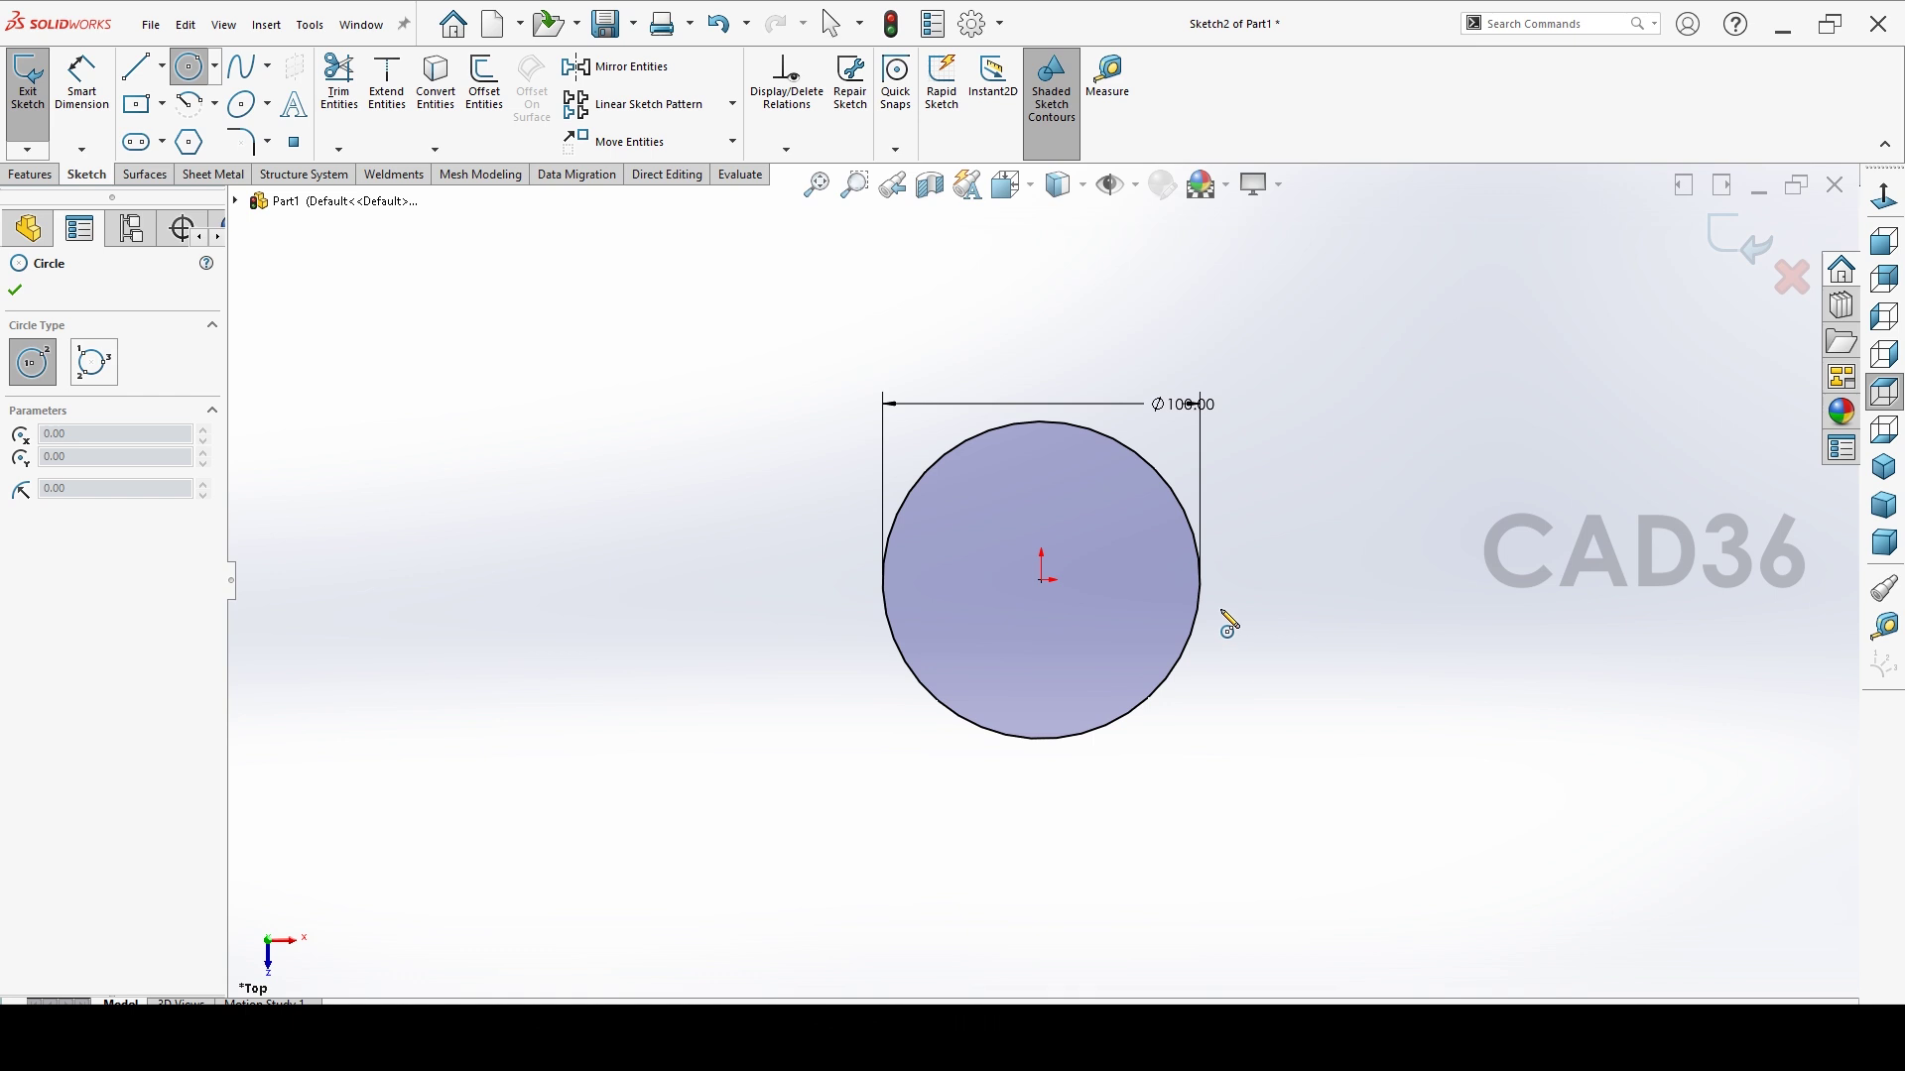
Draw a 1 mm diameter circle centred on the big circle's right edge.
click(1199, 581)
click(1214, 591)
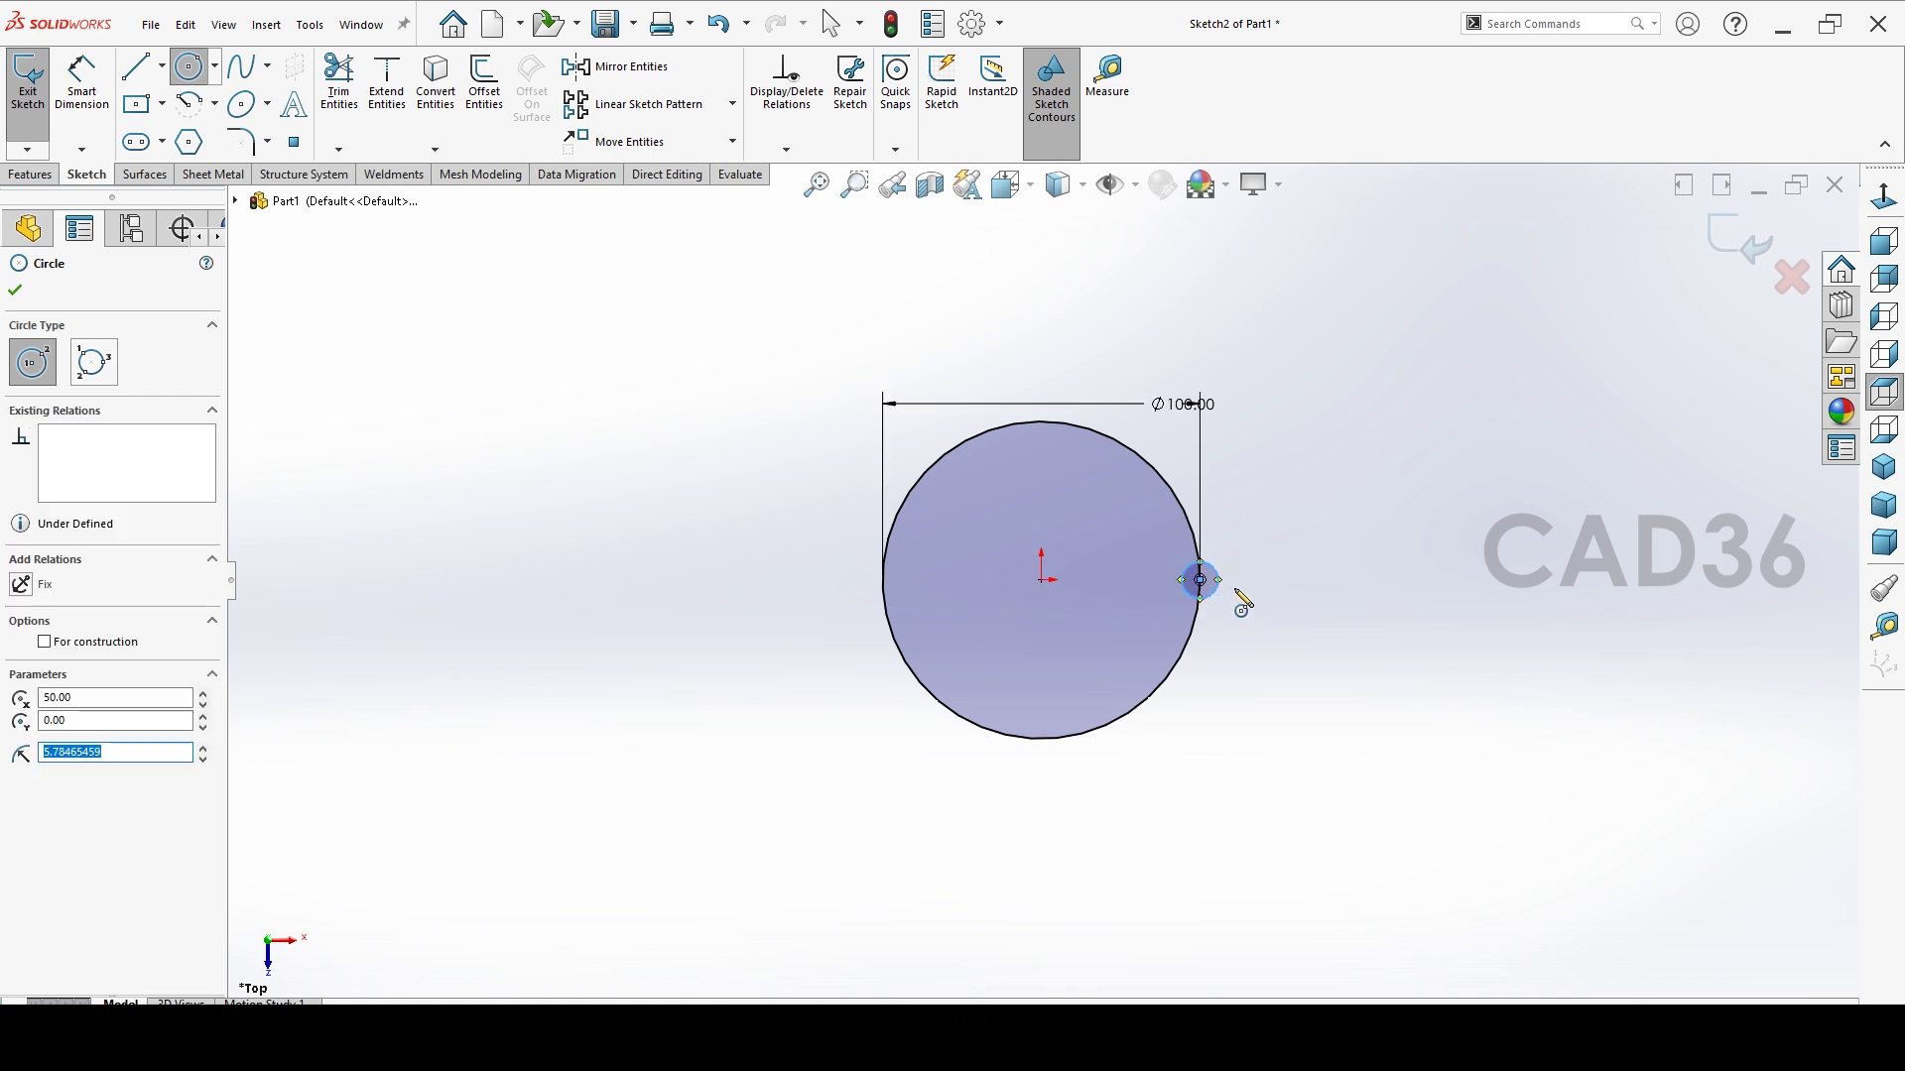
scroll(1260, 585, down, 5)
click(70, 96)
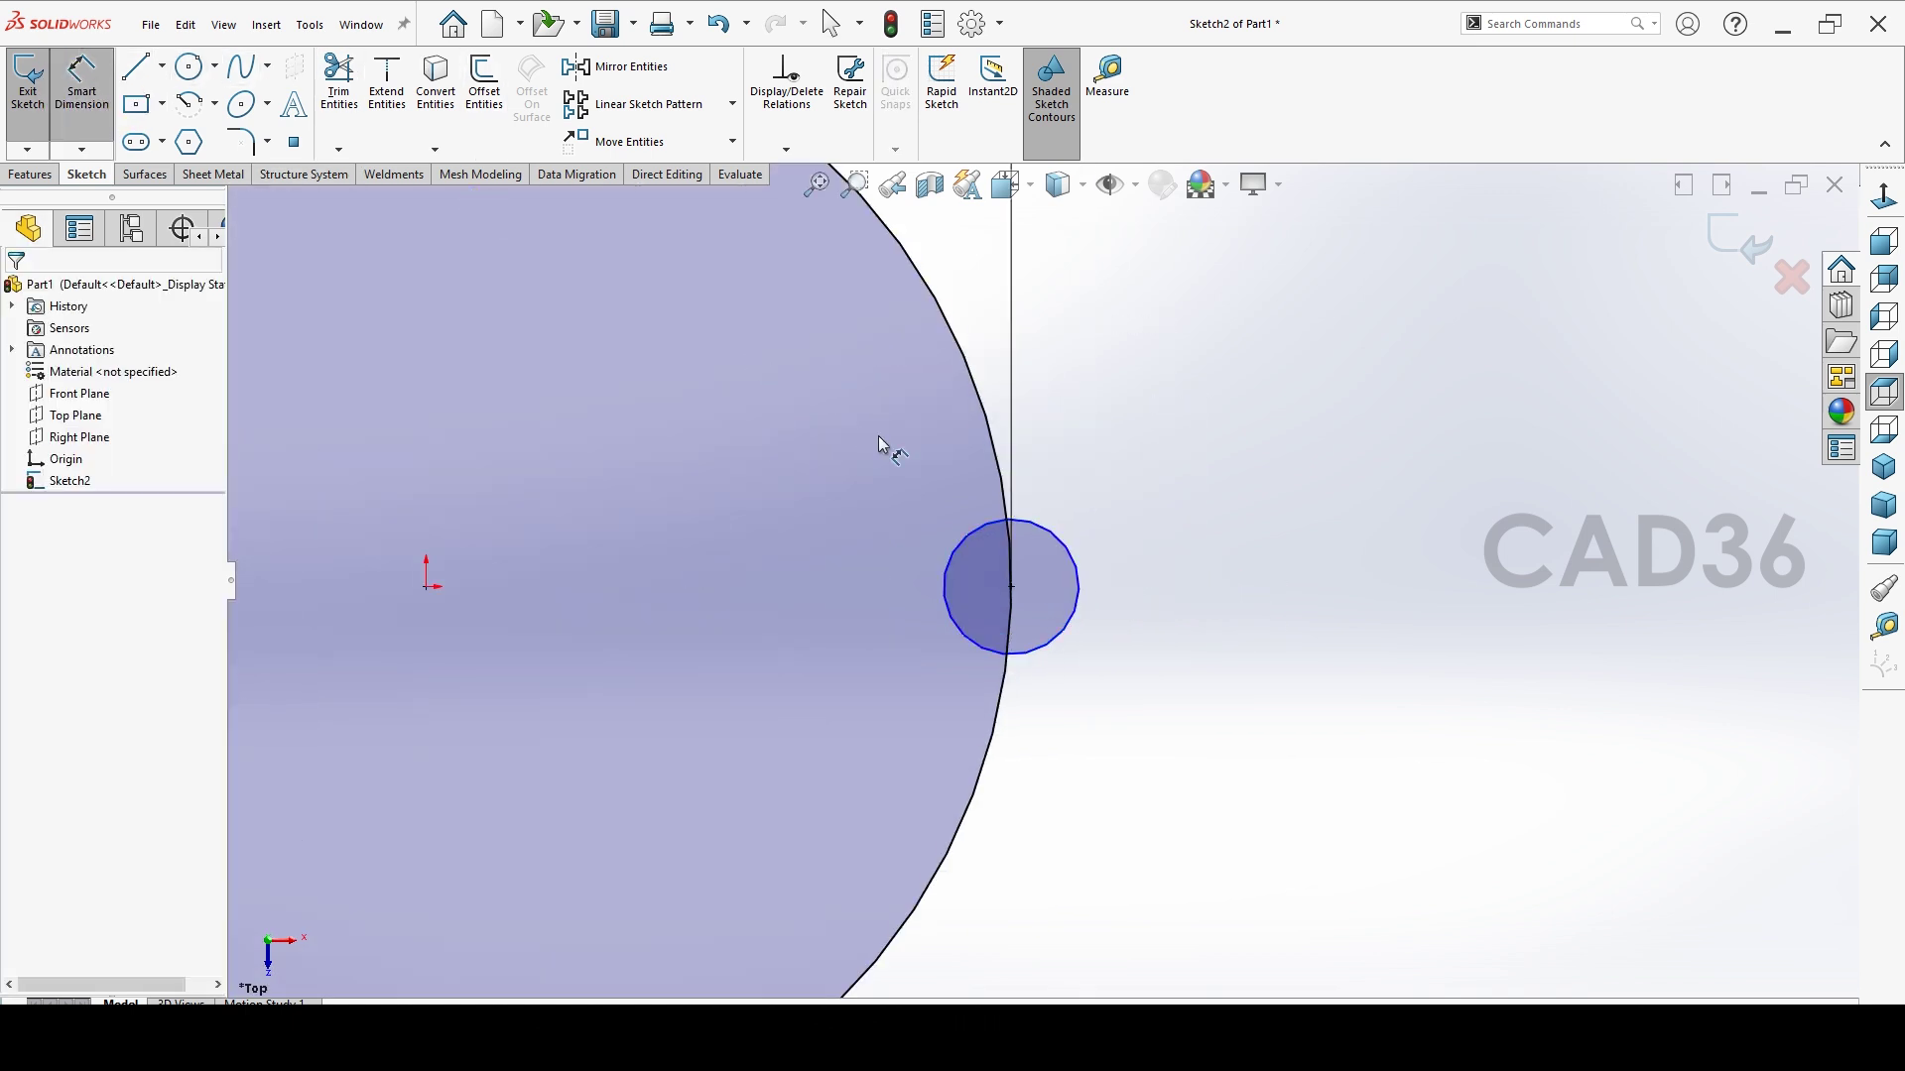
click(1059, 532)
click(1195, 480)
text(1)
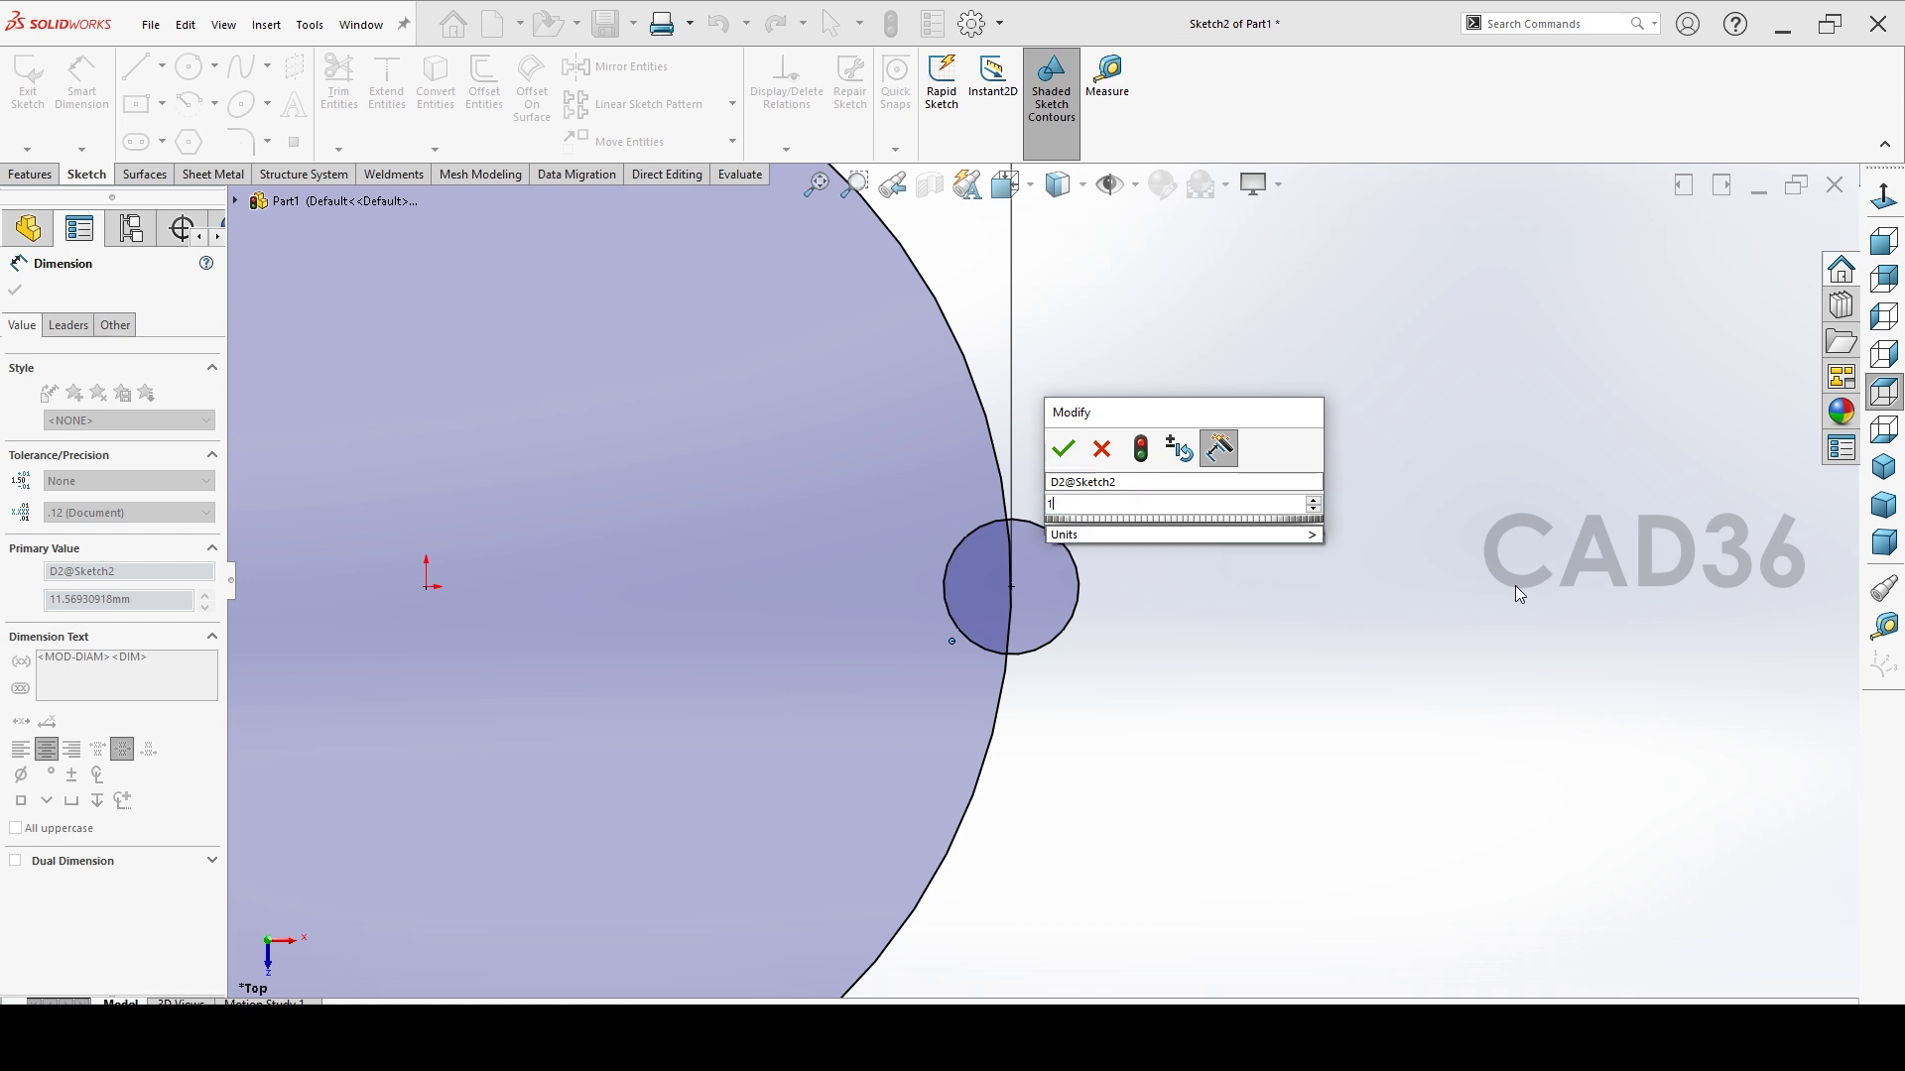
key(Return)
scroll(1032, 595, down, 4)
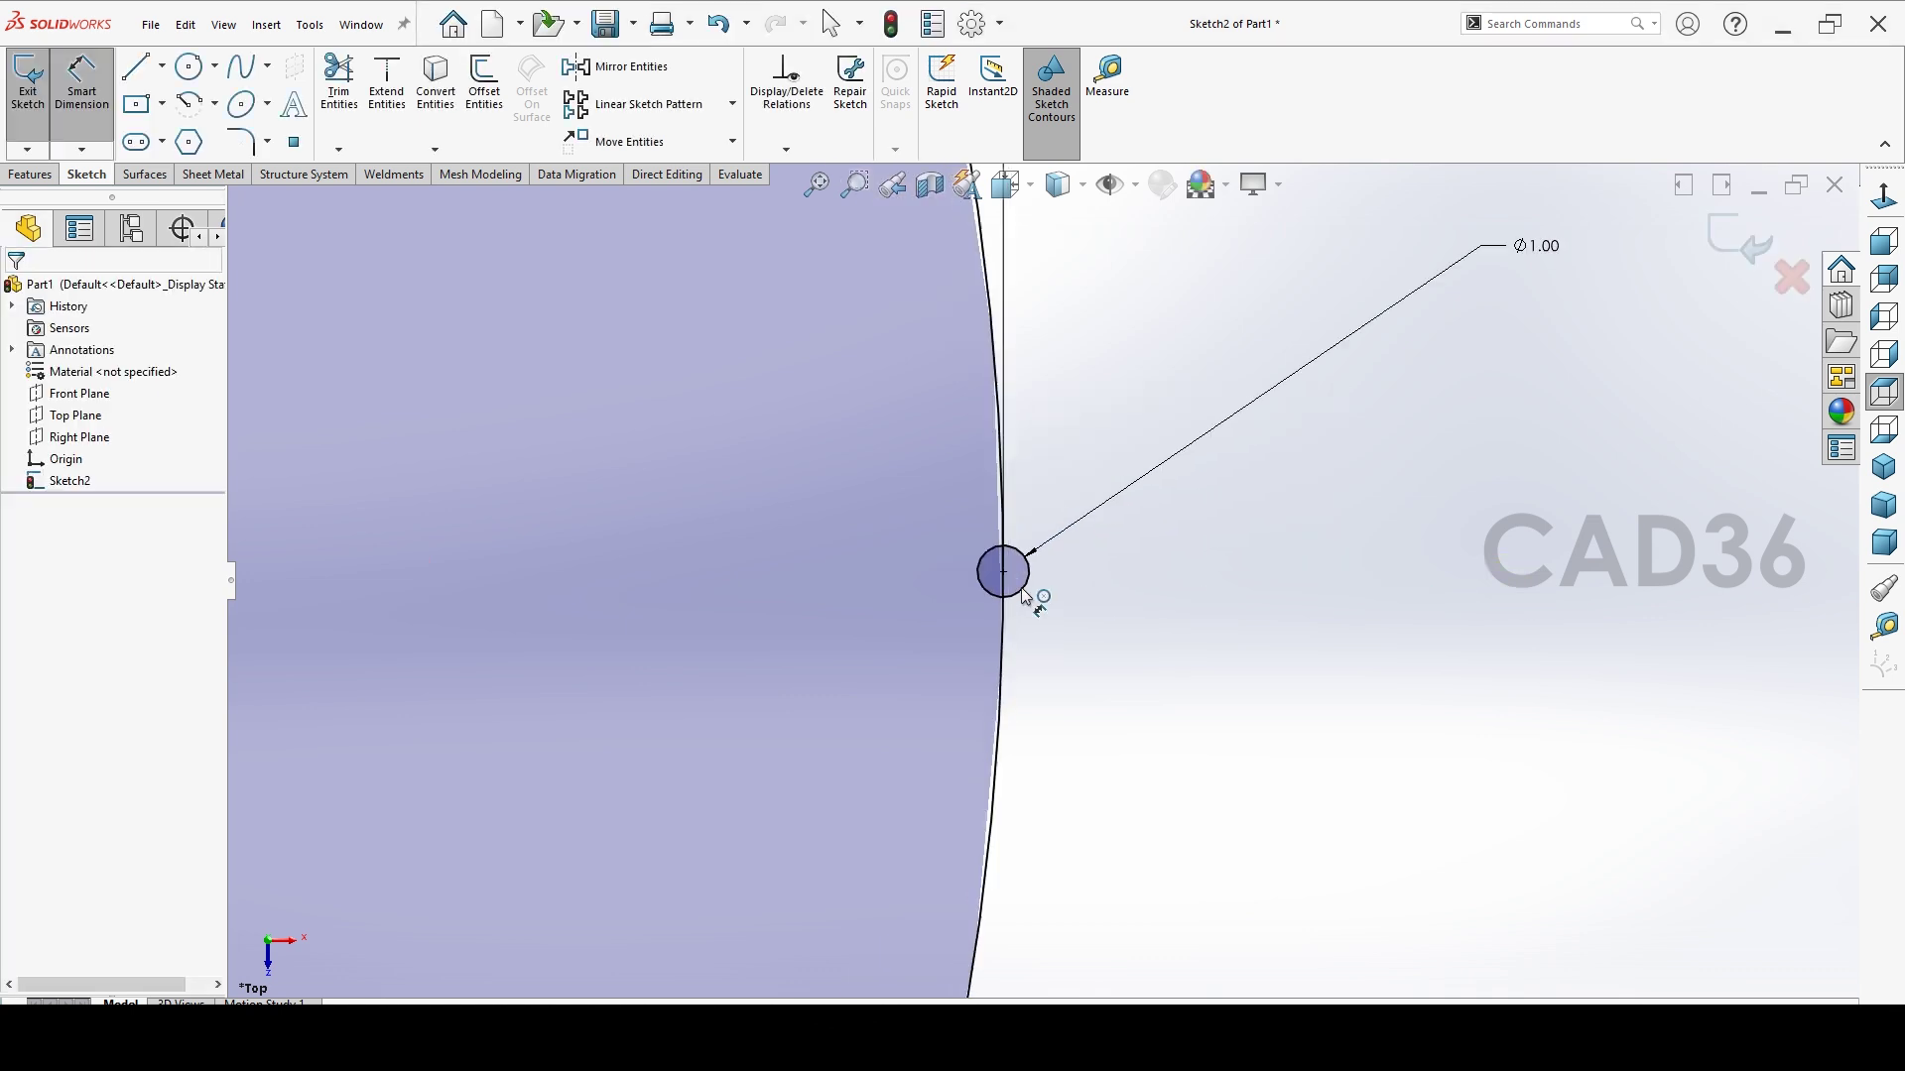
click(1037, 598)
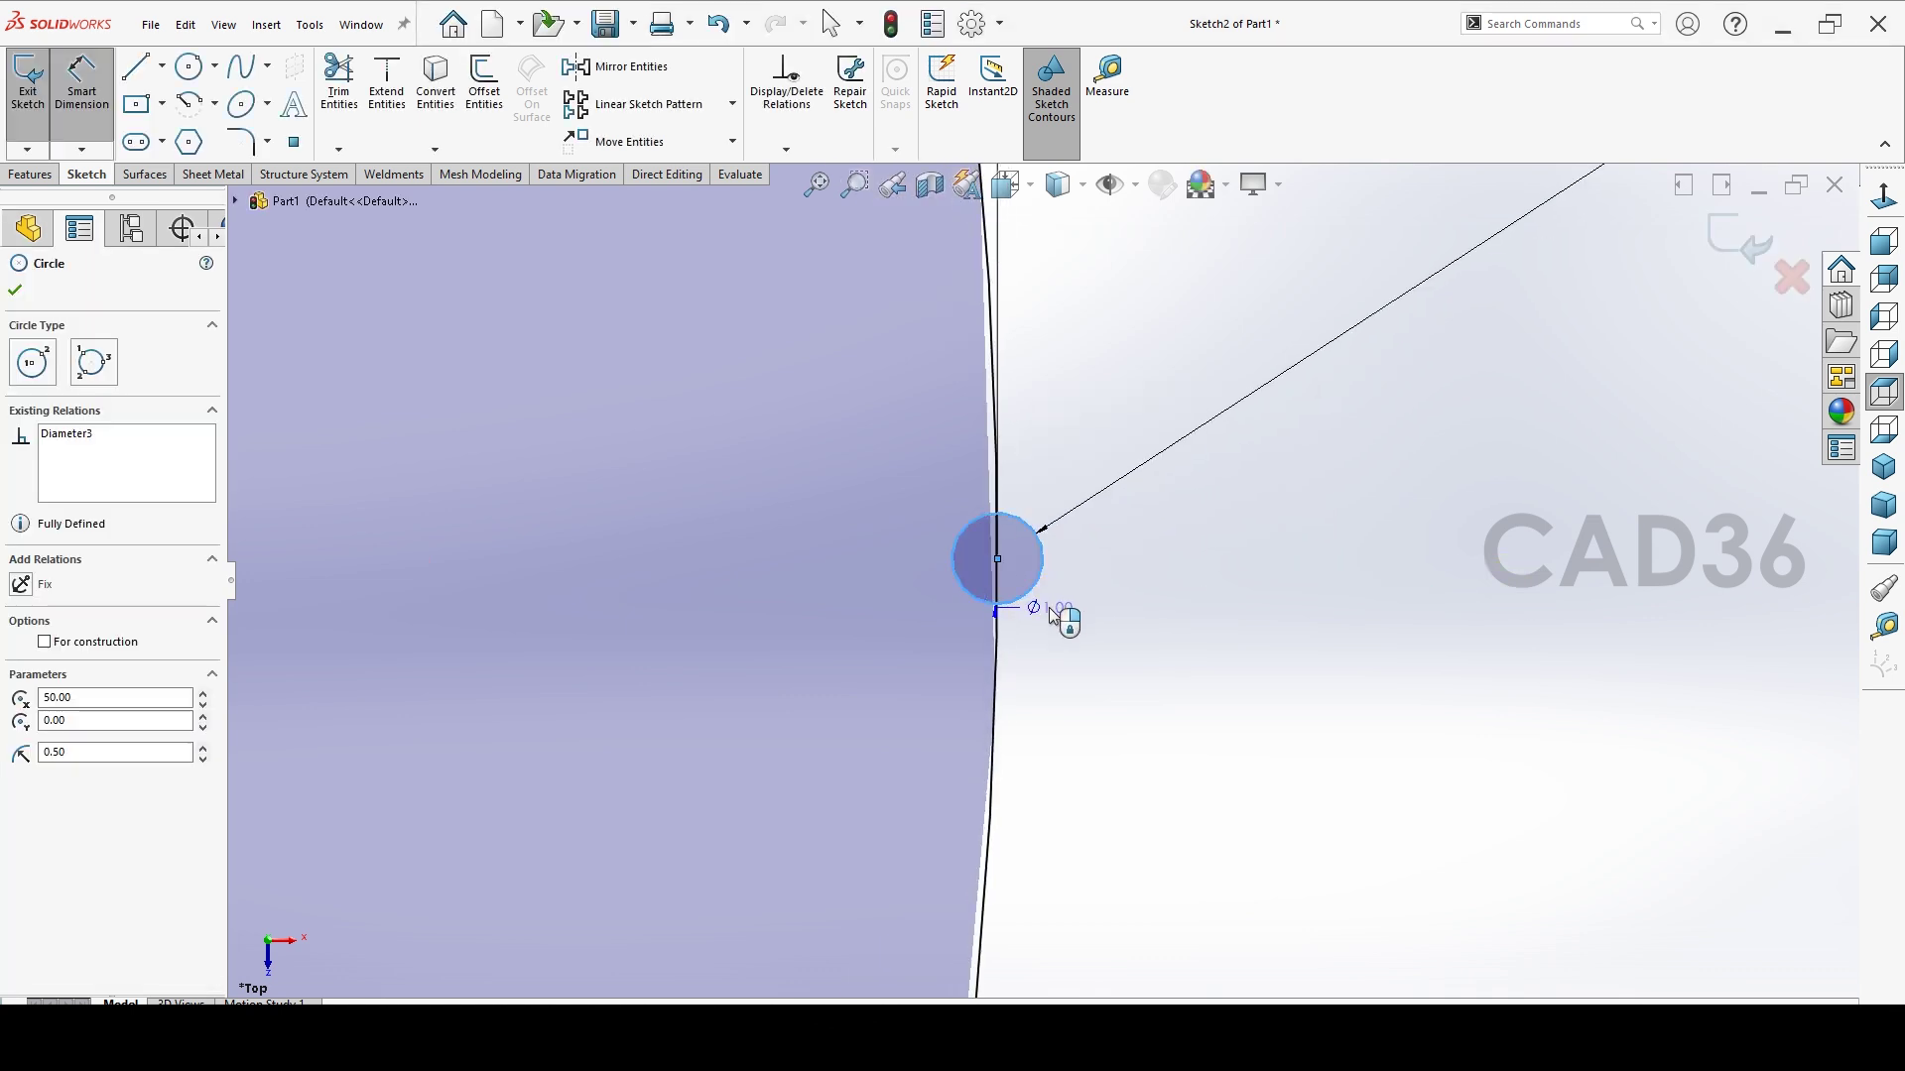
drag(1052, 614, 1237, 671)
key(Escape)
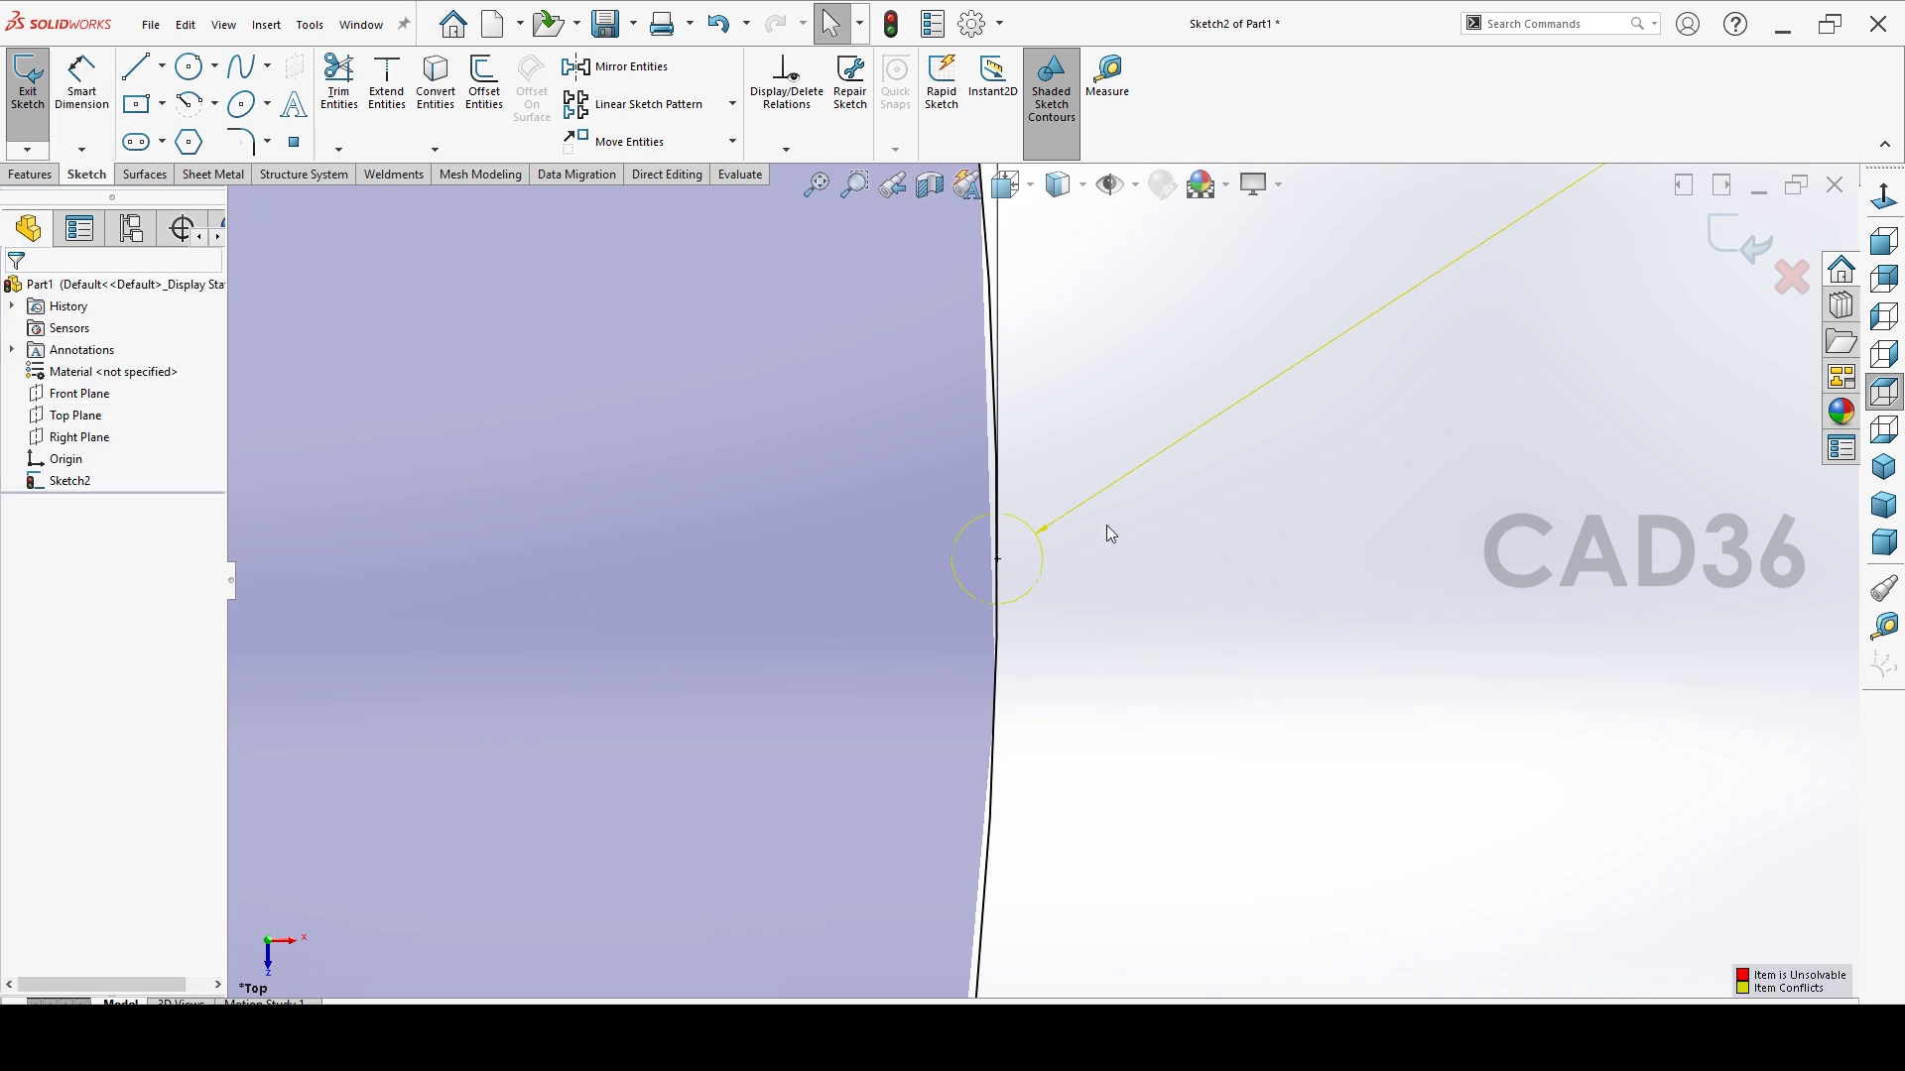
Trim the big circle's arc inside the 1 mm circle and exit the sketch.
click(339, 79)
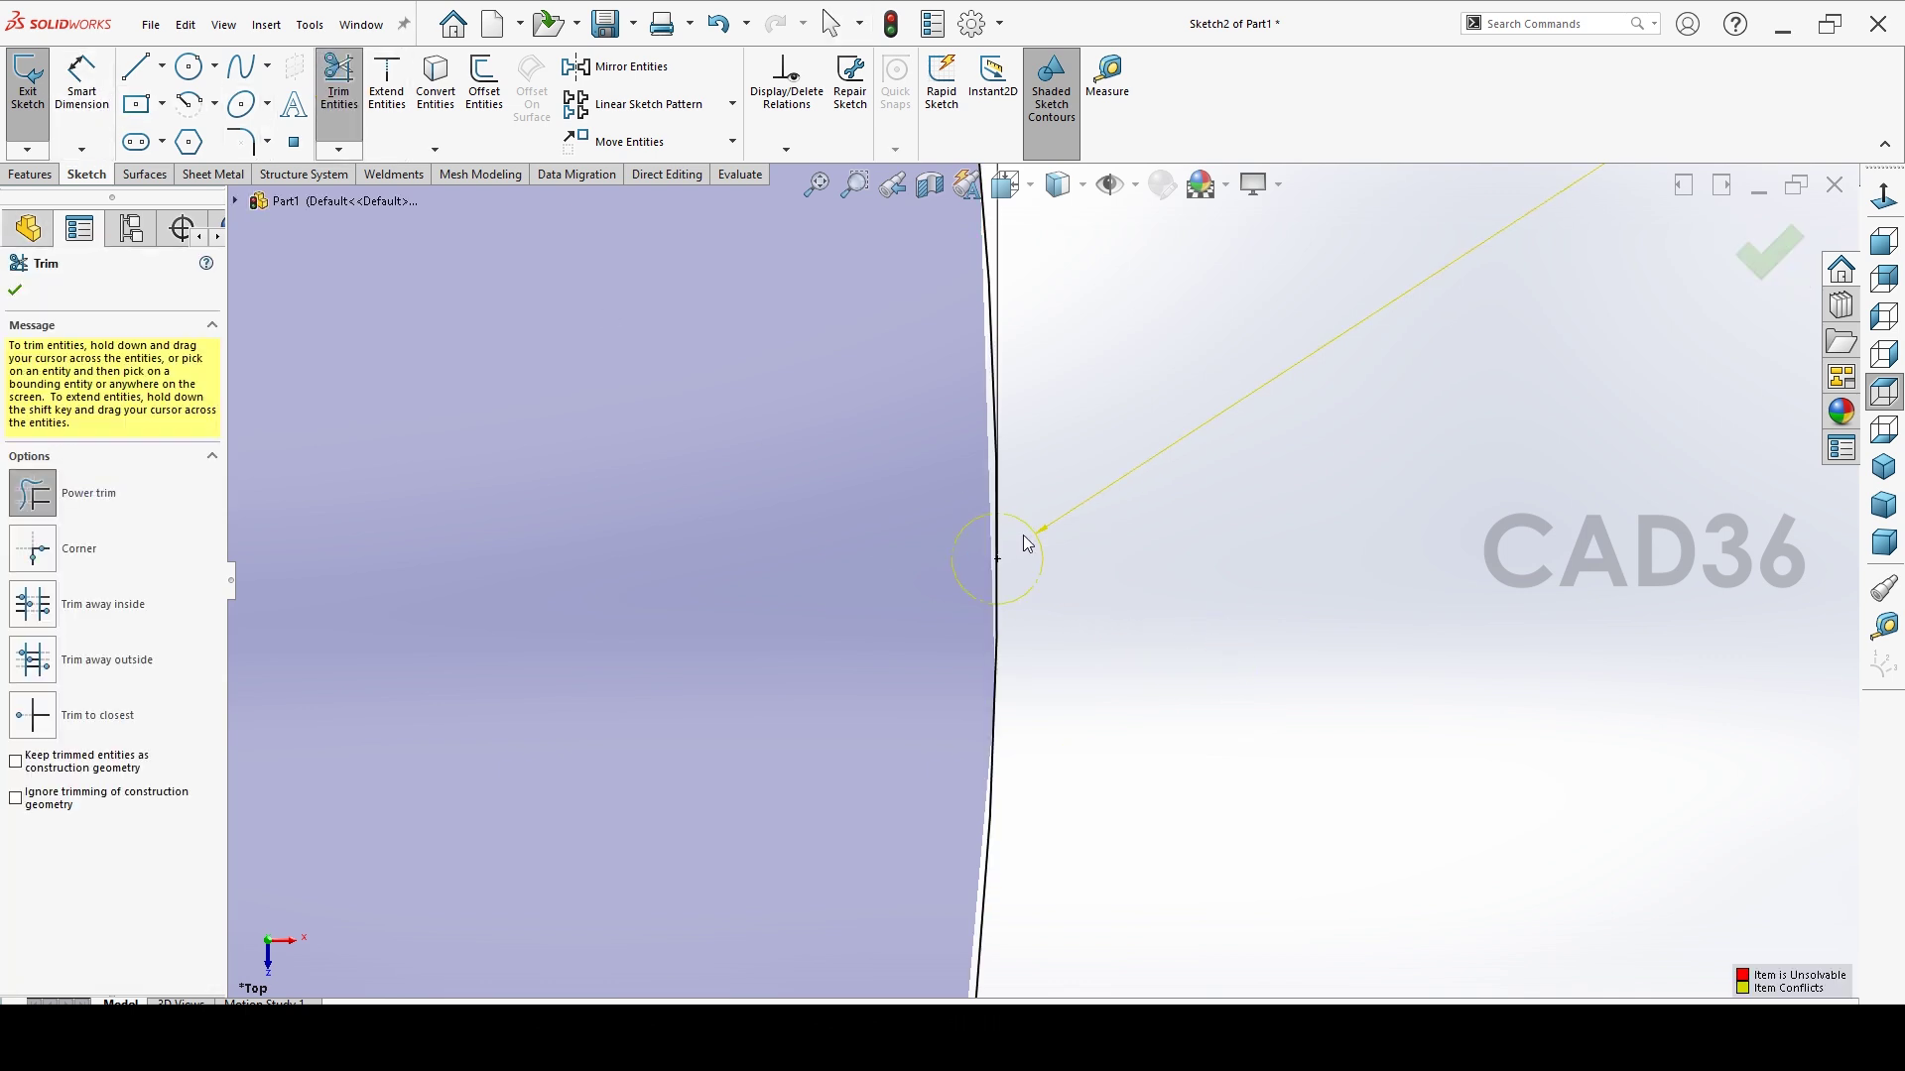
click(959, 568)
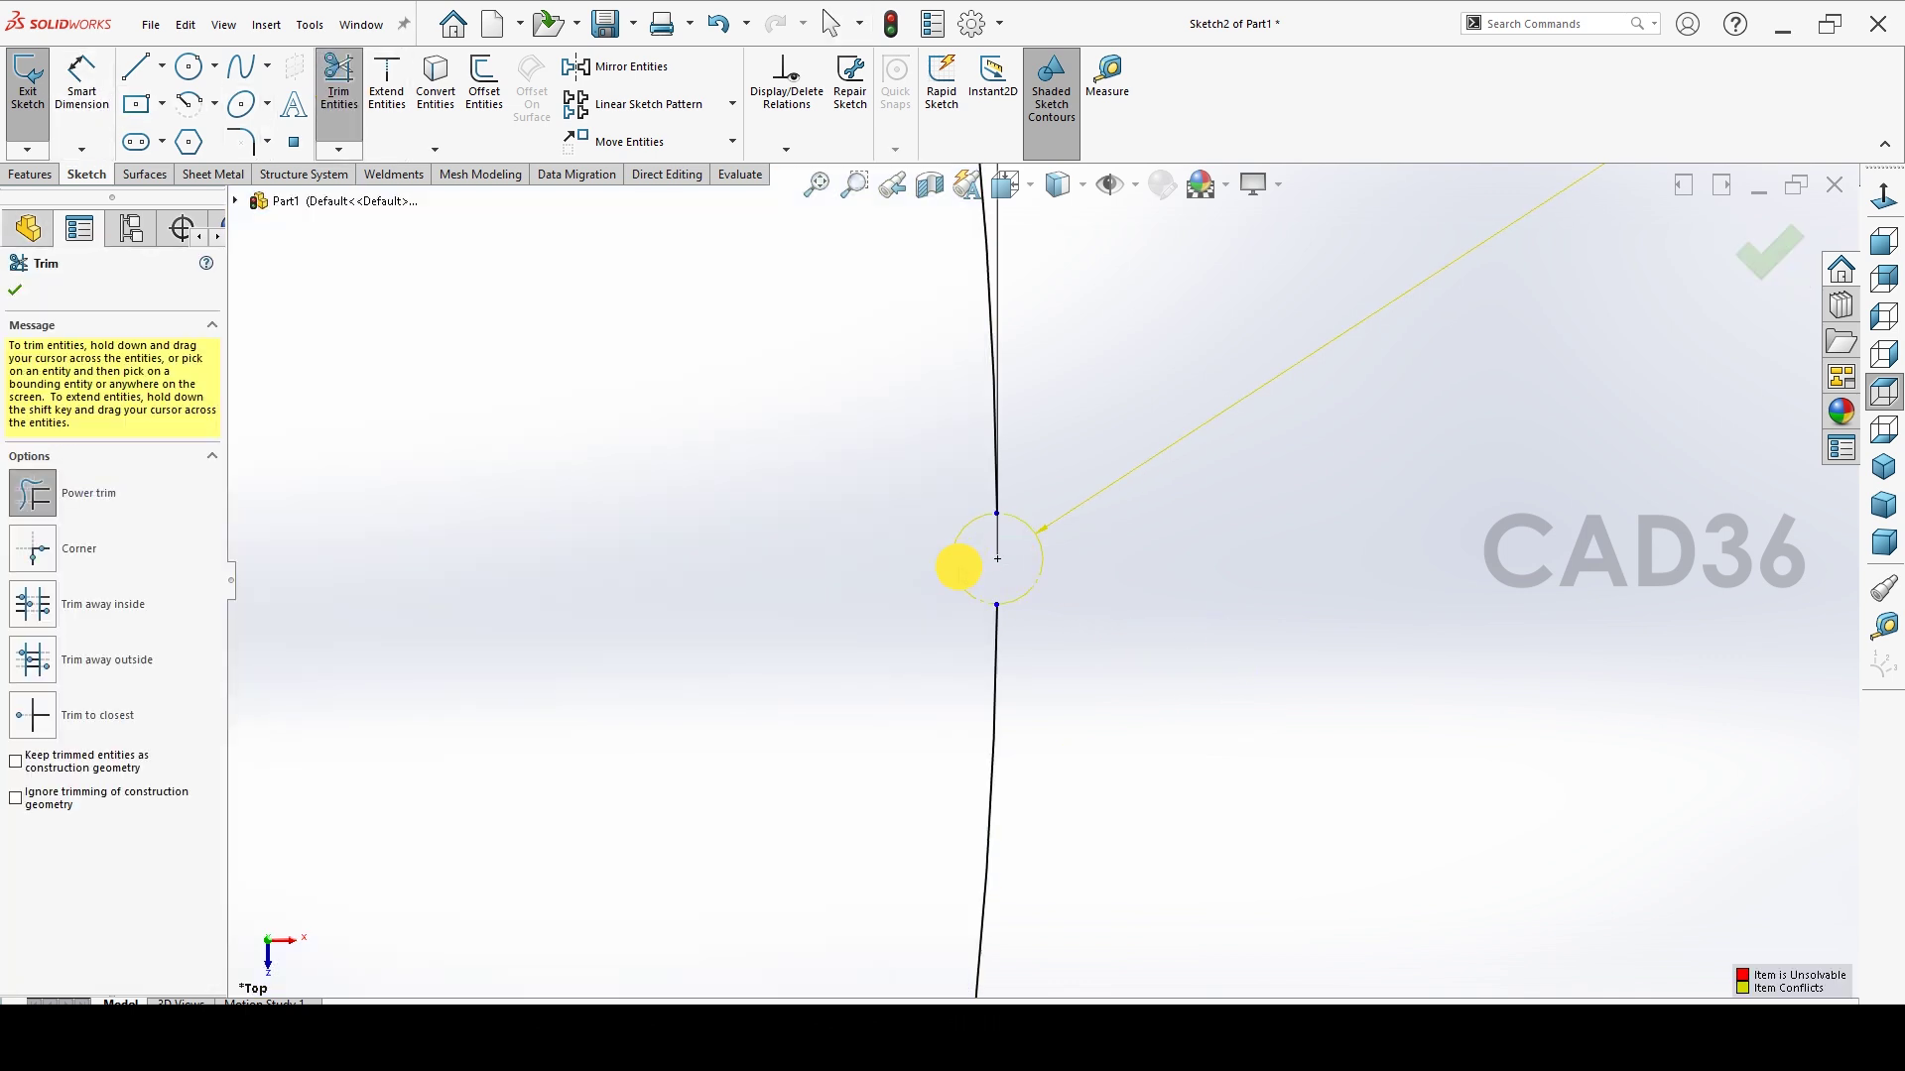
click(15, 290)
click(1726, 250)
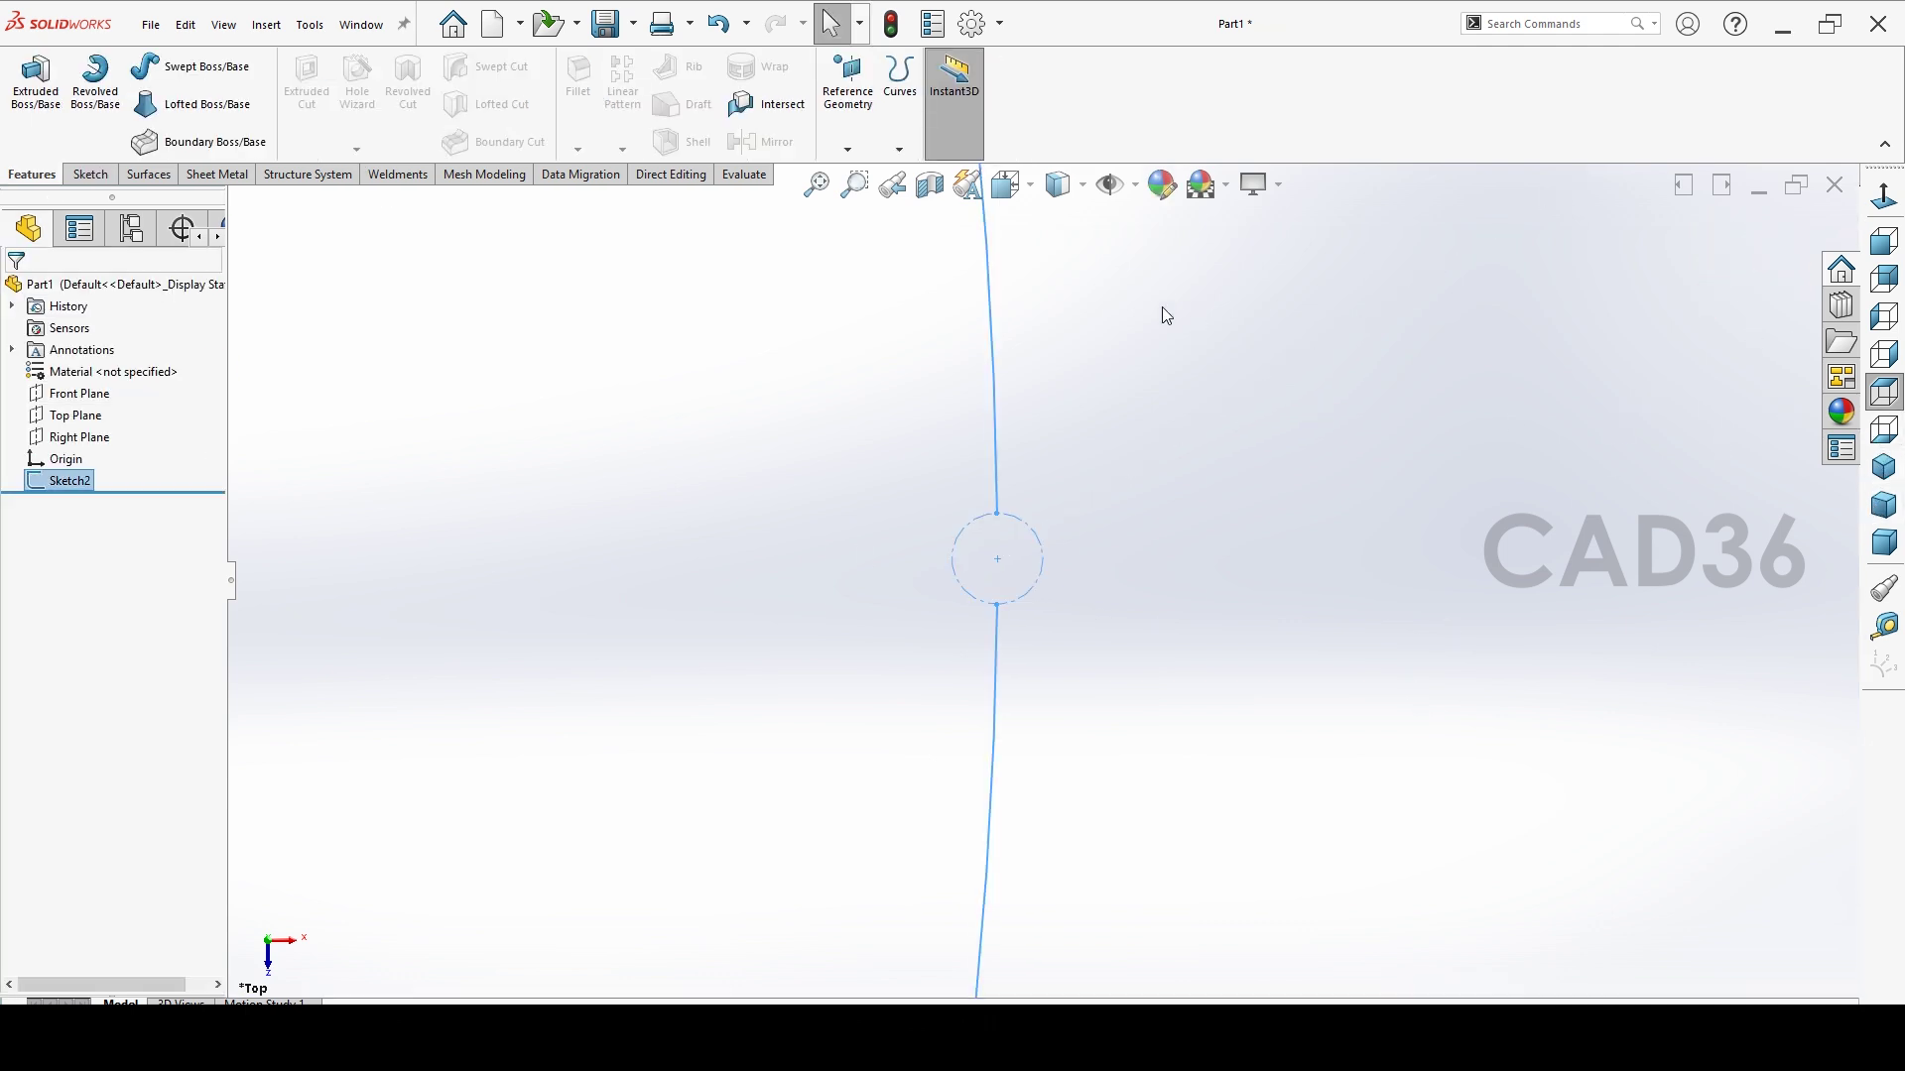
click(1237, 404)
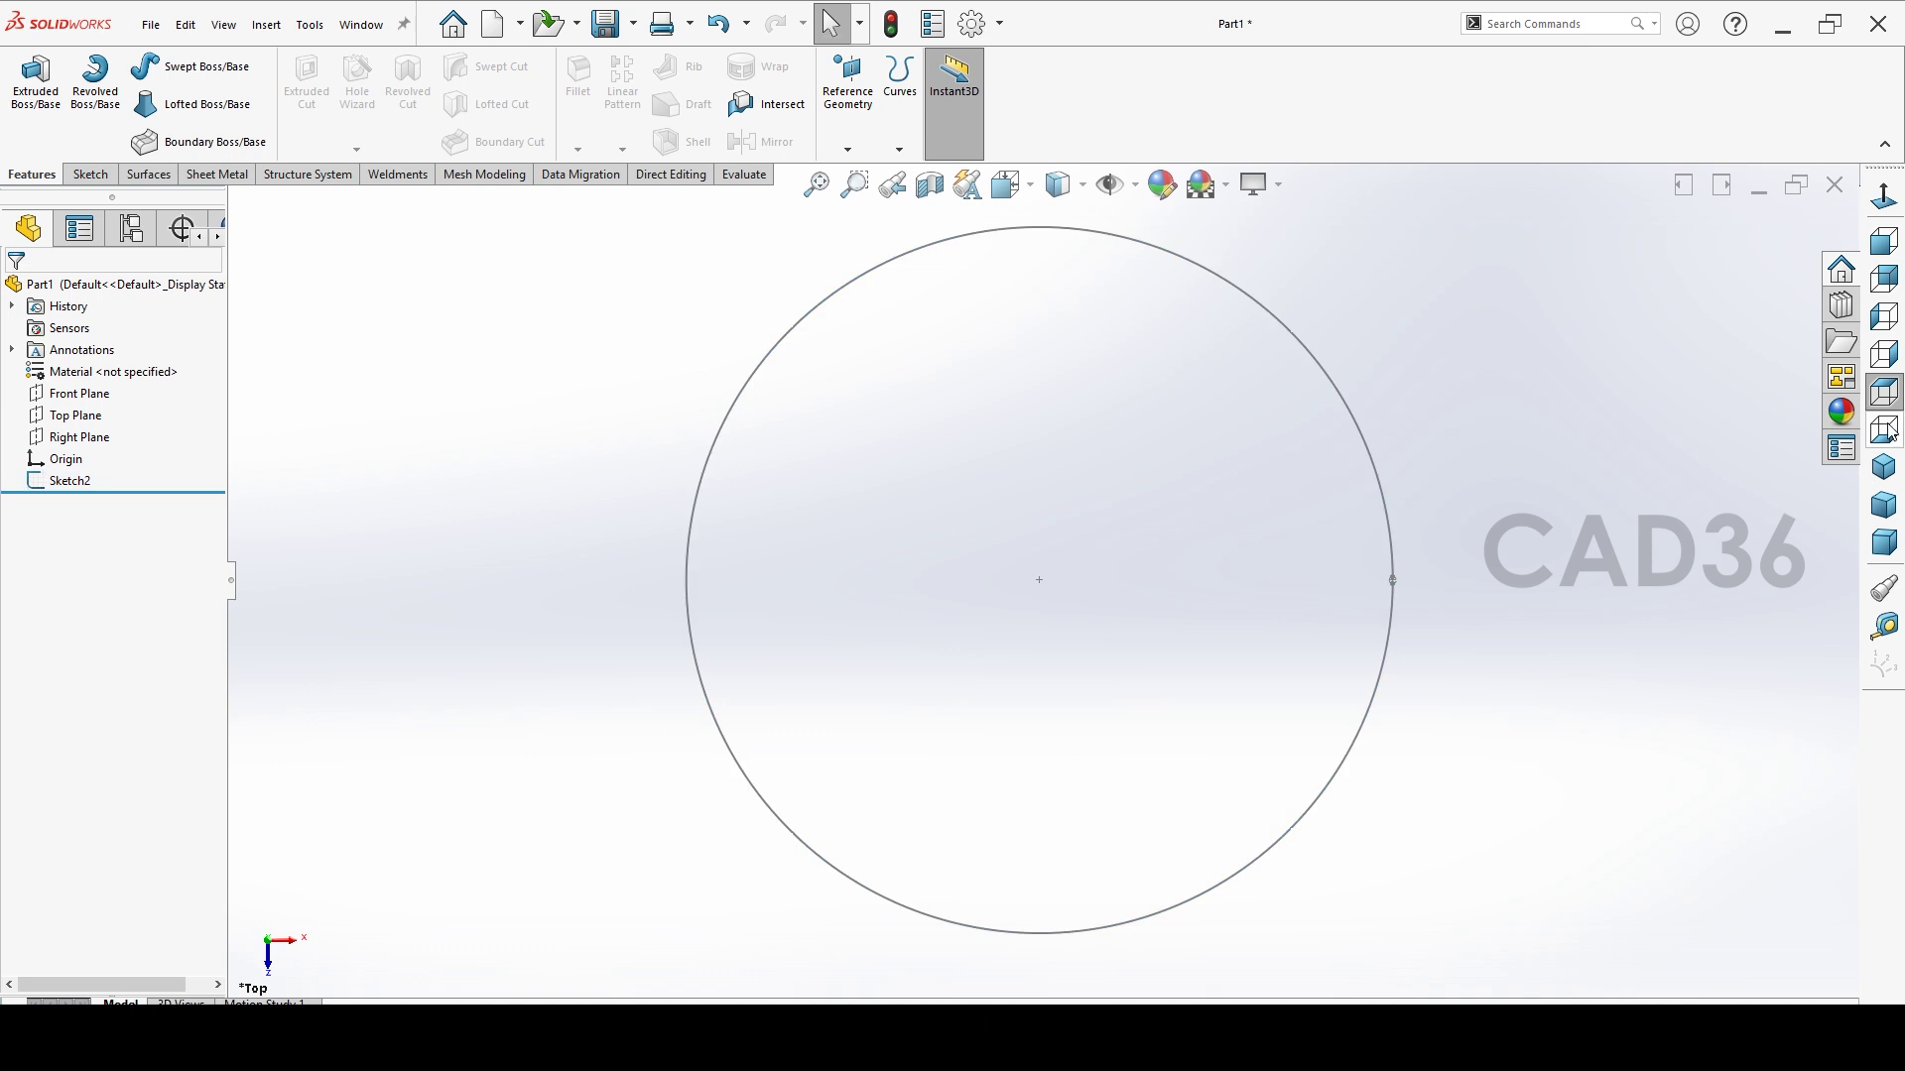
Create Plane1 offset 80 mm below the Top Plane.
click(1886, 480)
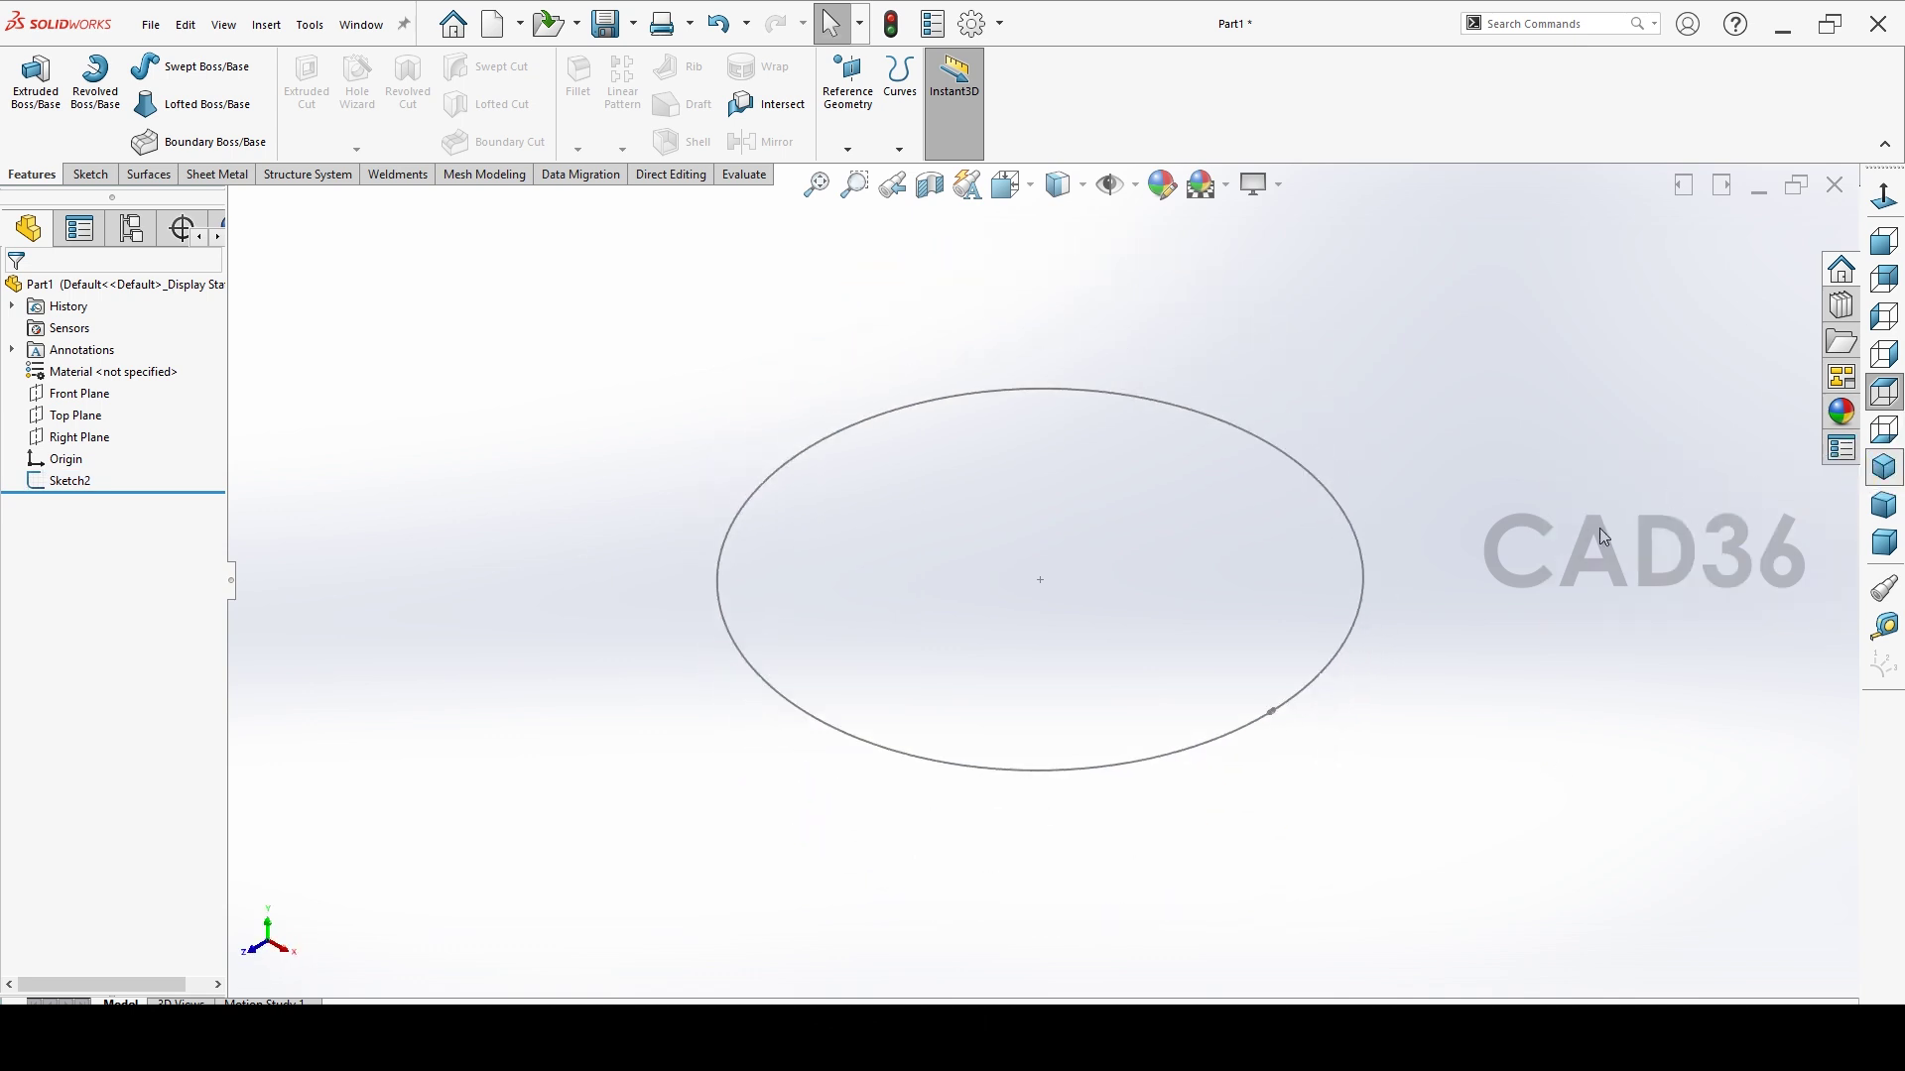
click(75, 416)
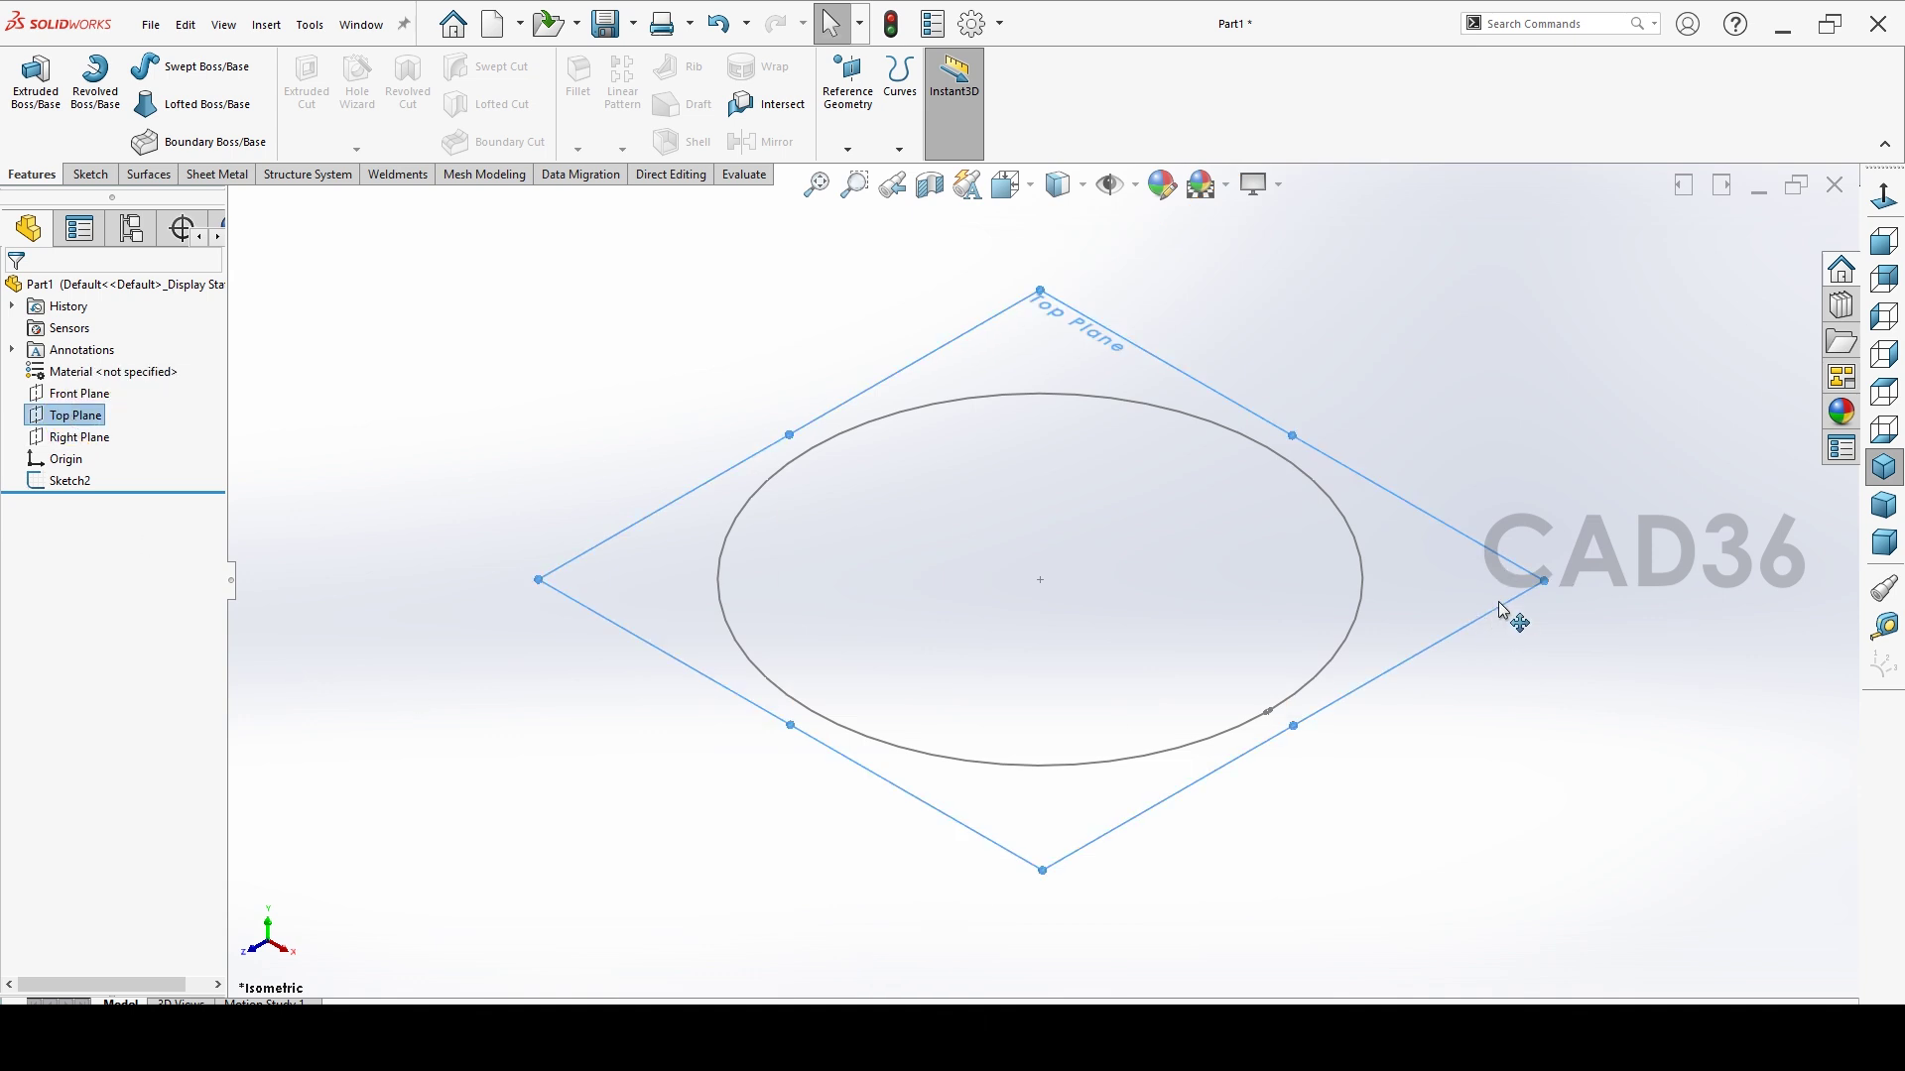
ctrl+drag(1503, 610, 1501, 793)
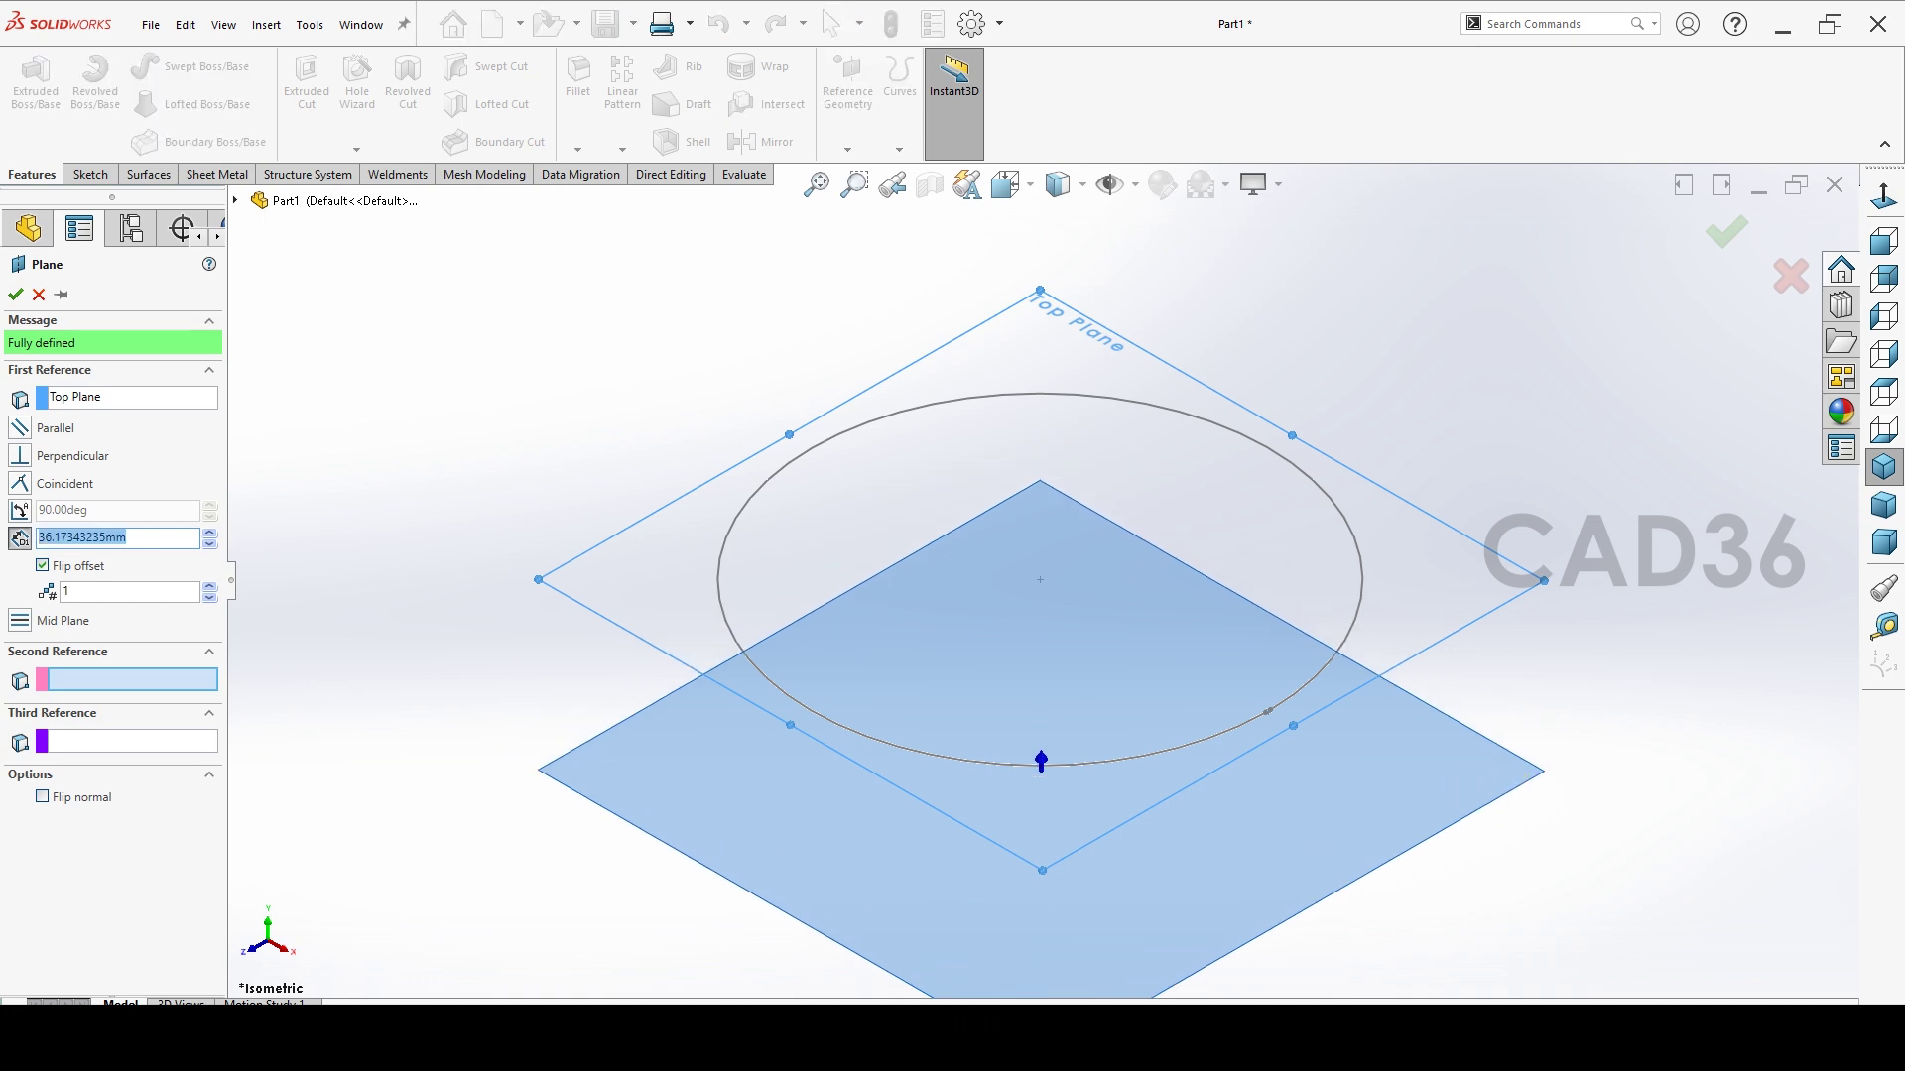
text(80)
key(Return)
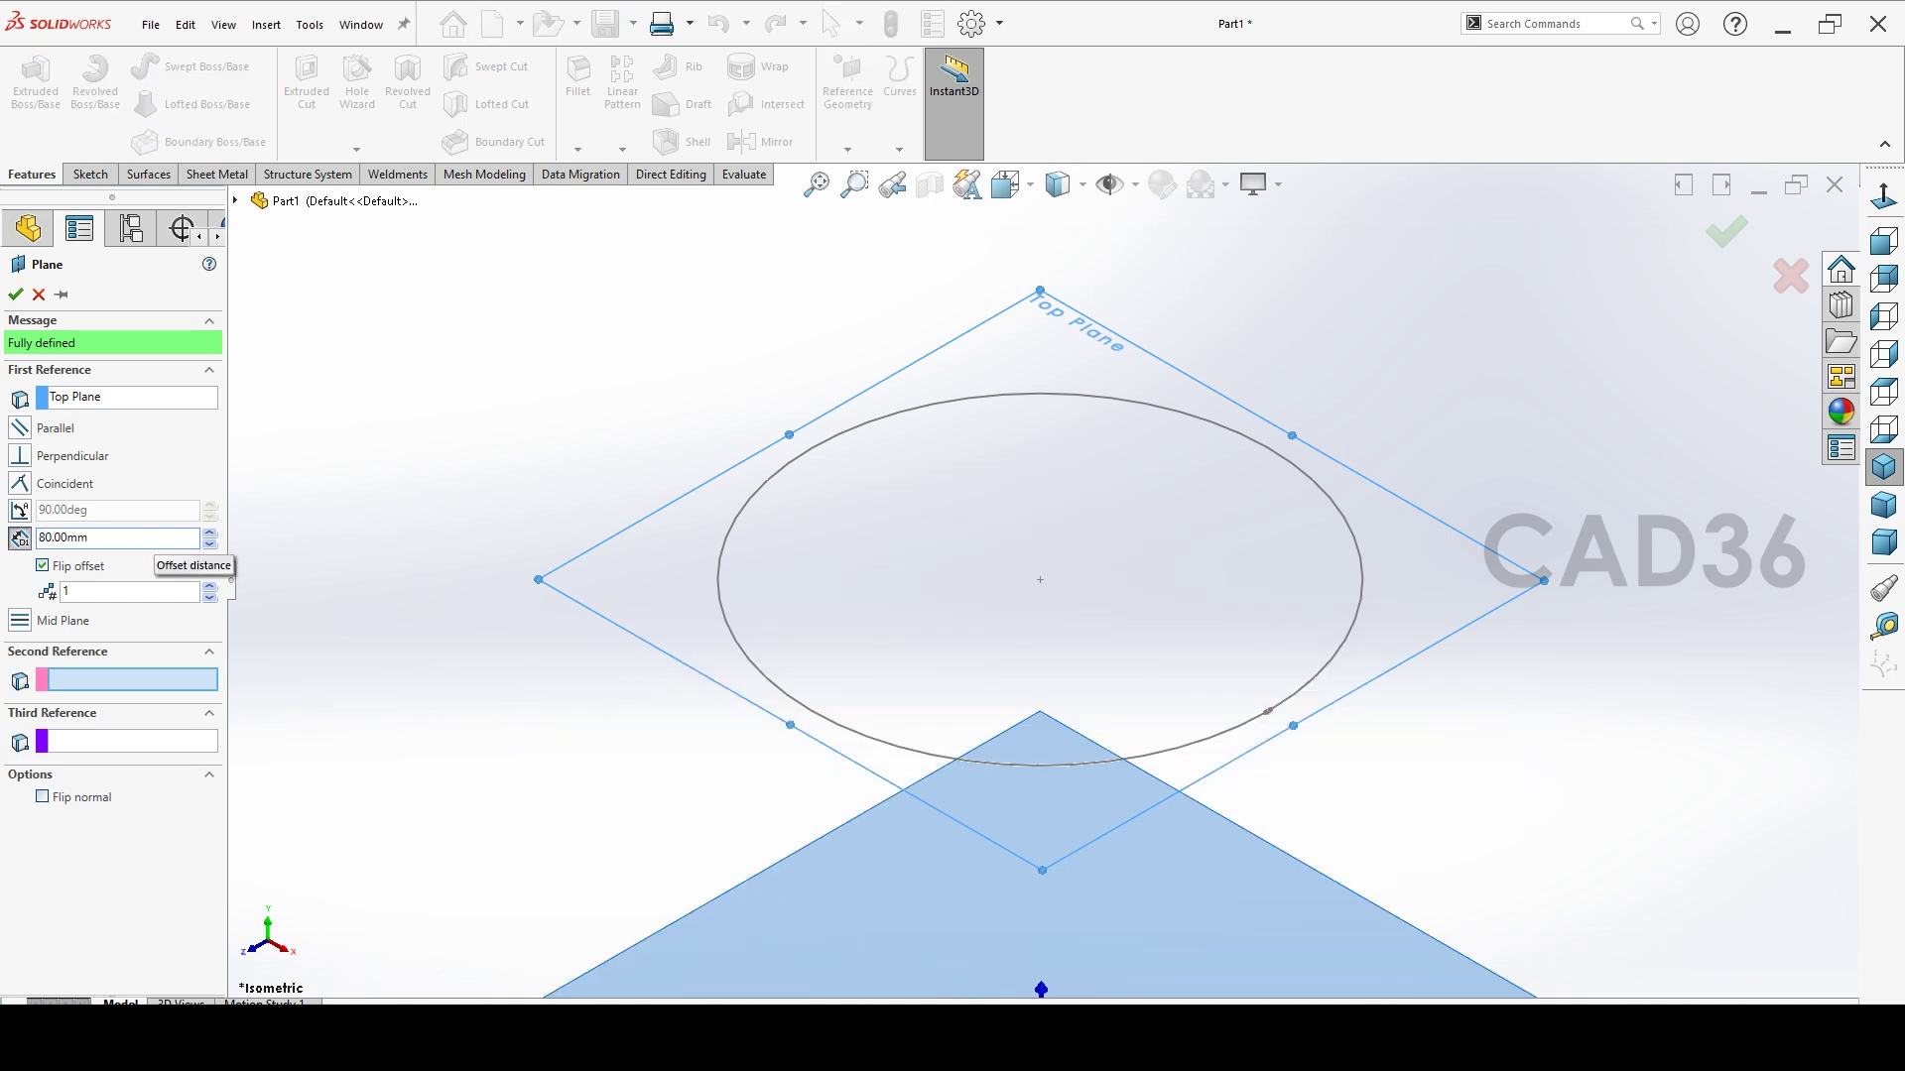
key(f)
scroll(1157, 894, down, 3)
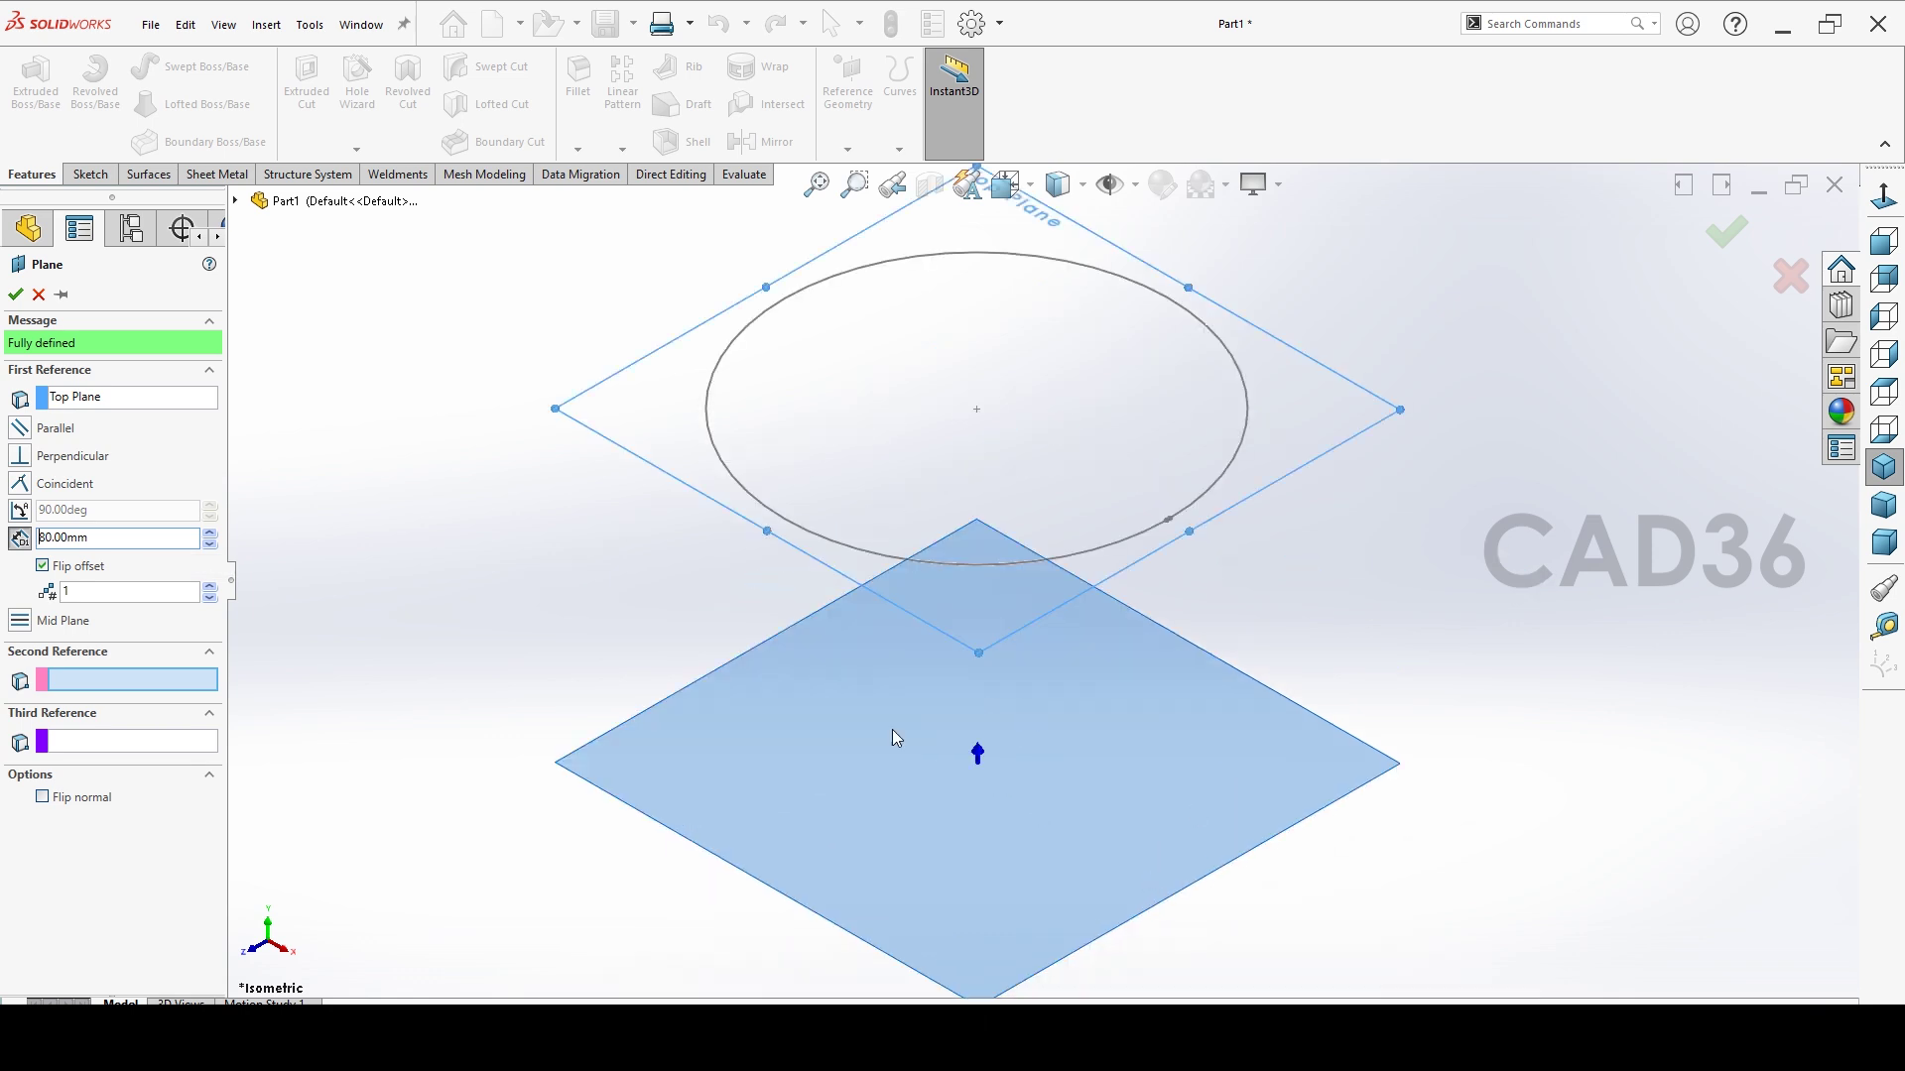
click(14, 294)
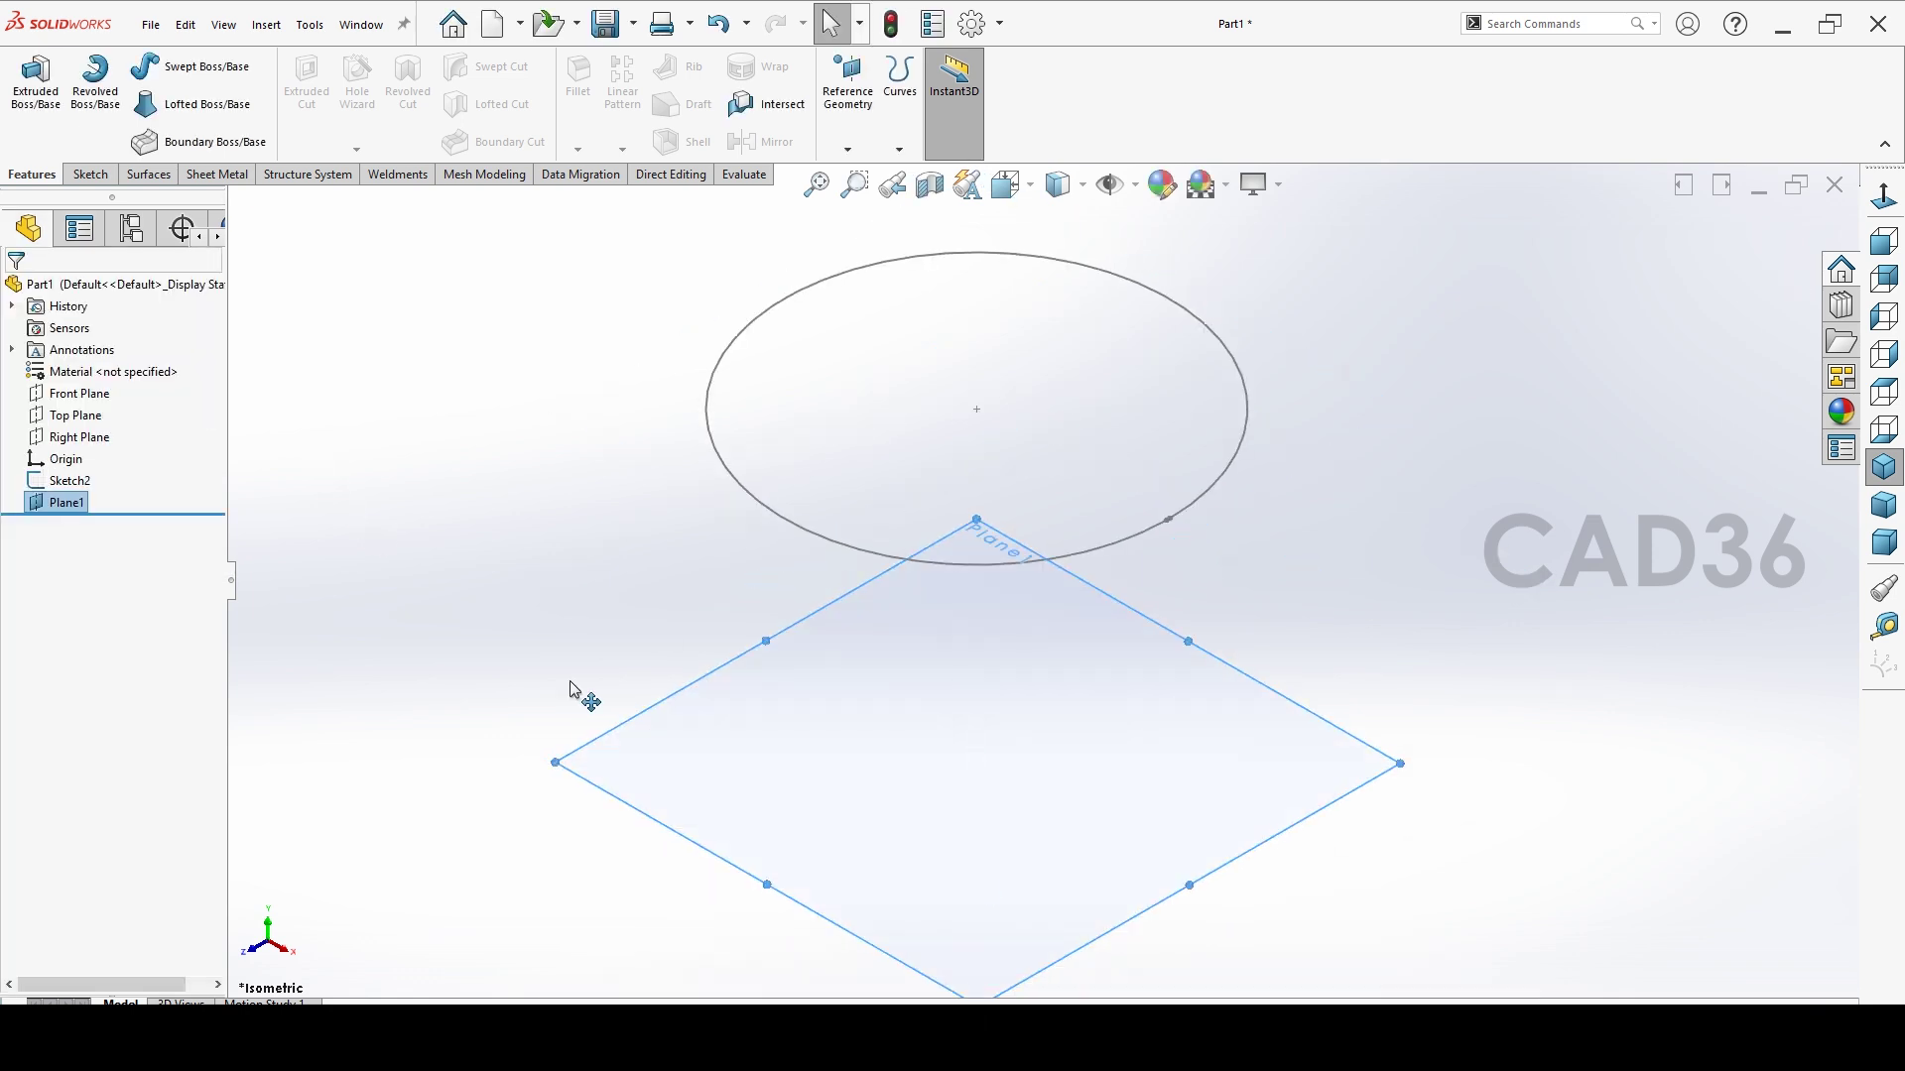
Open a new sketch on Plane1.
click(1339, 730)
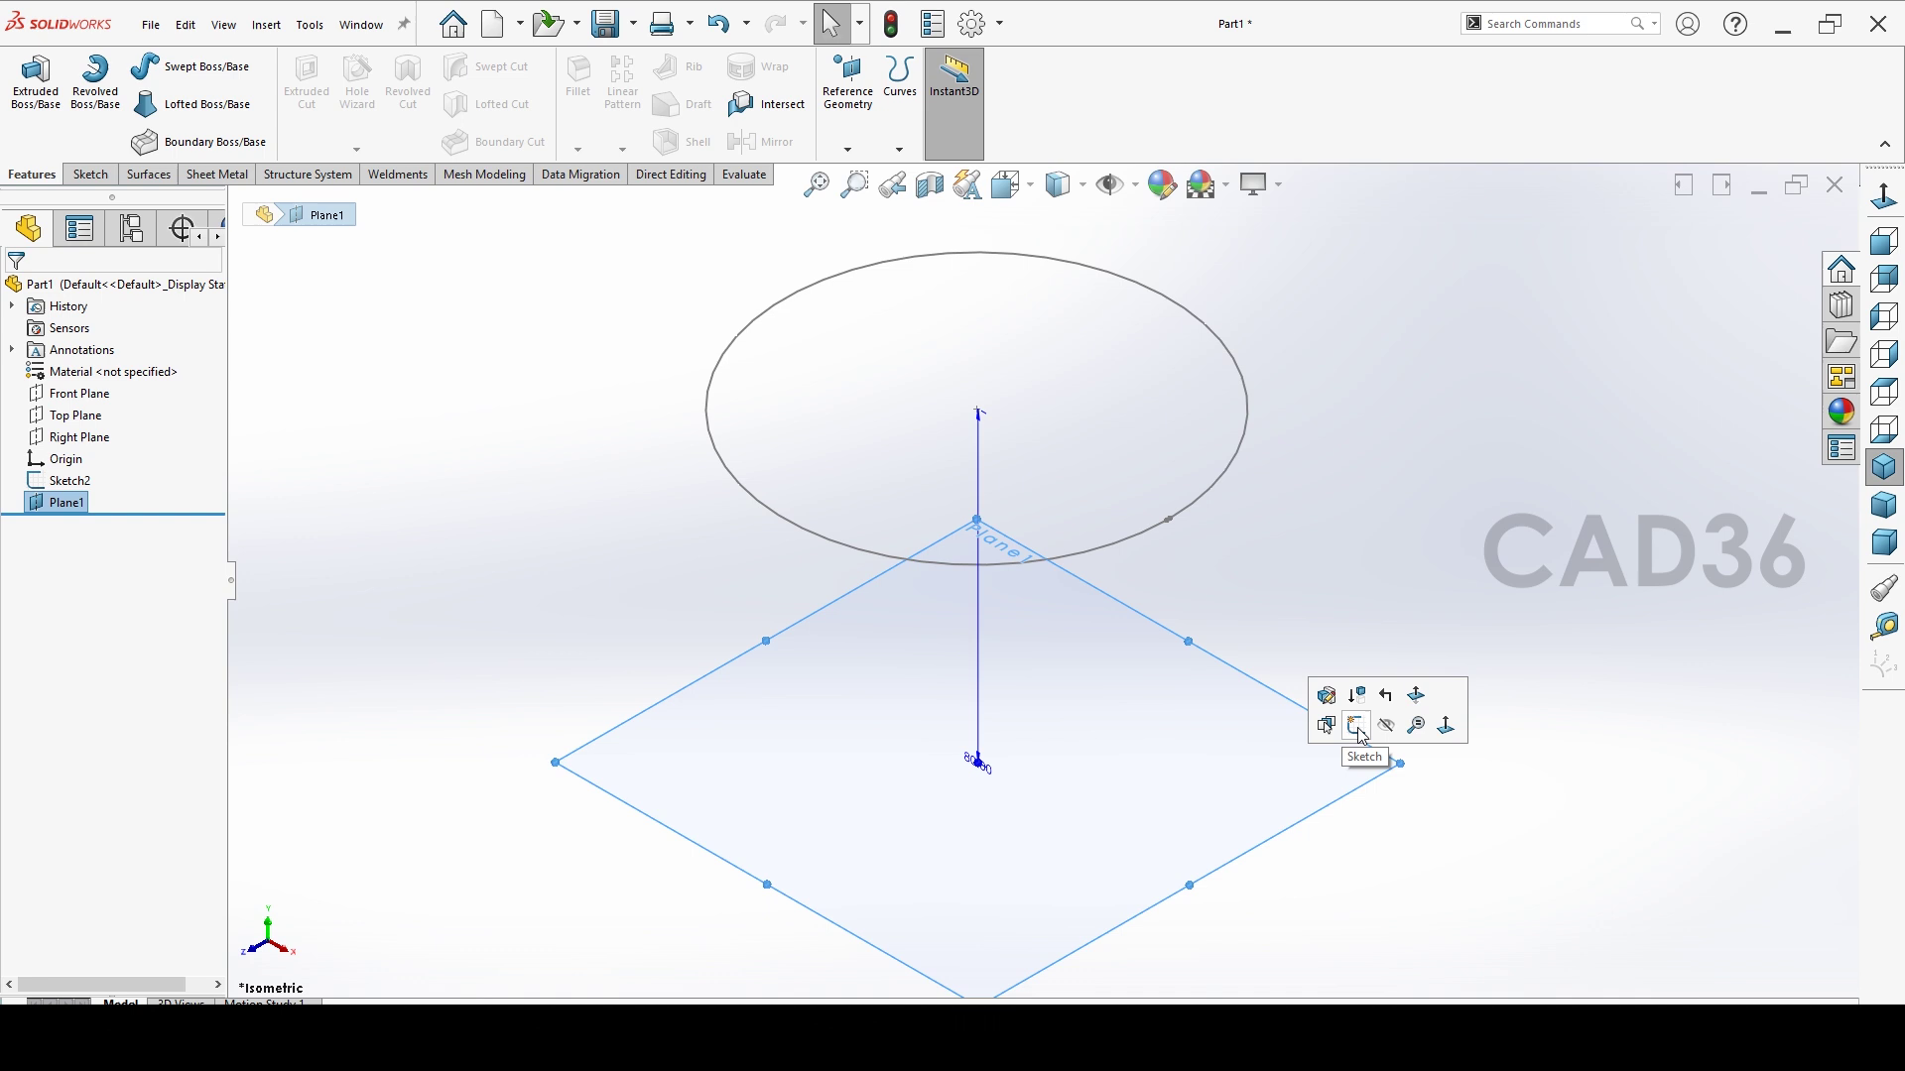
click(1355, 728)
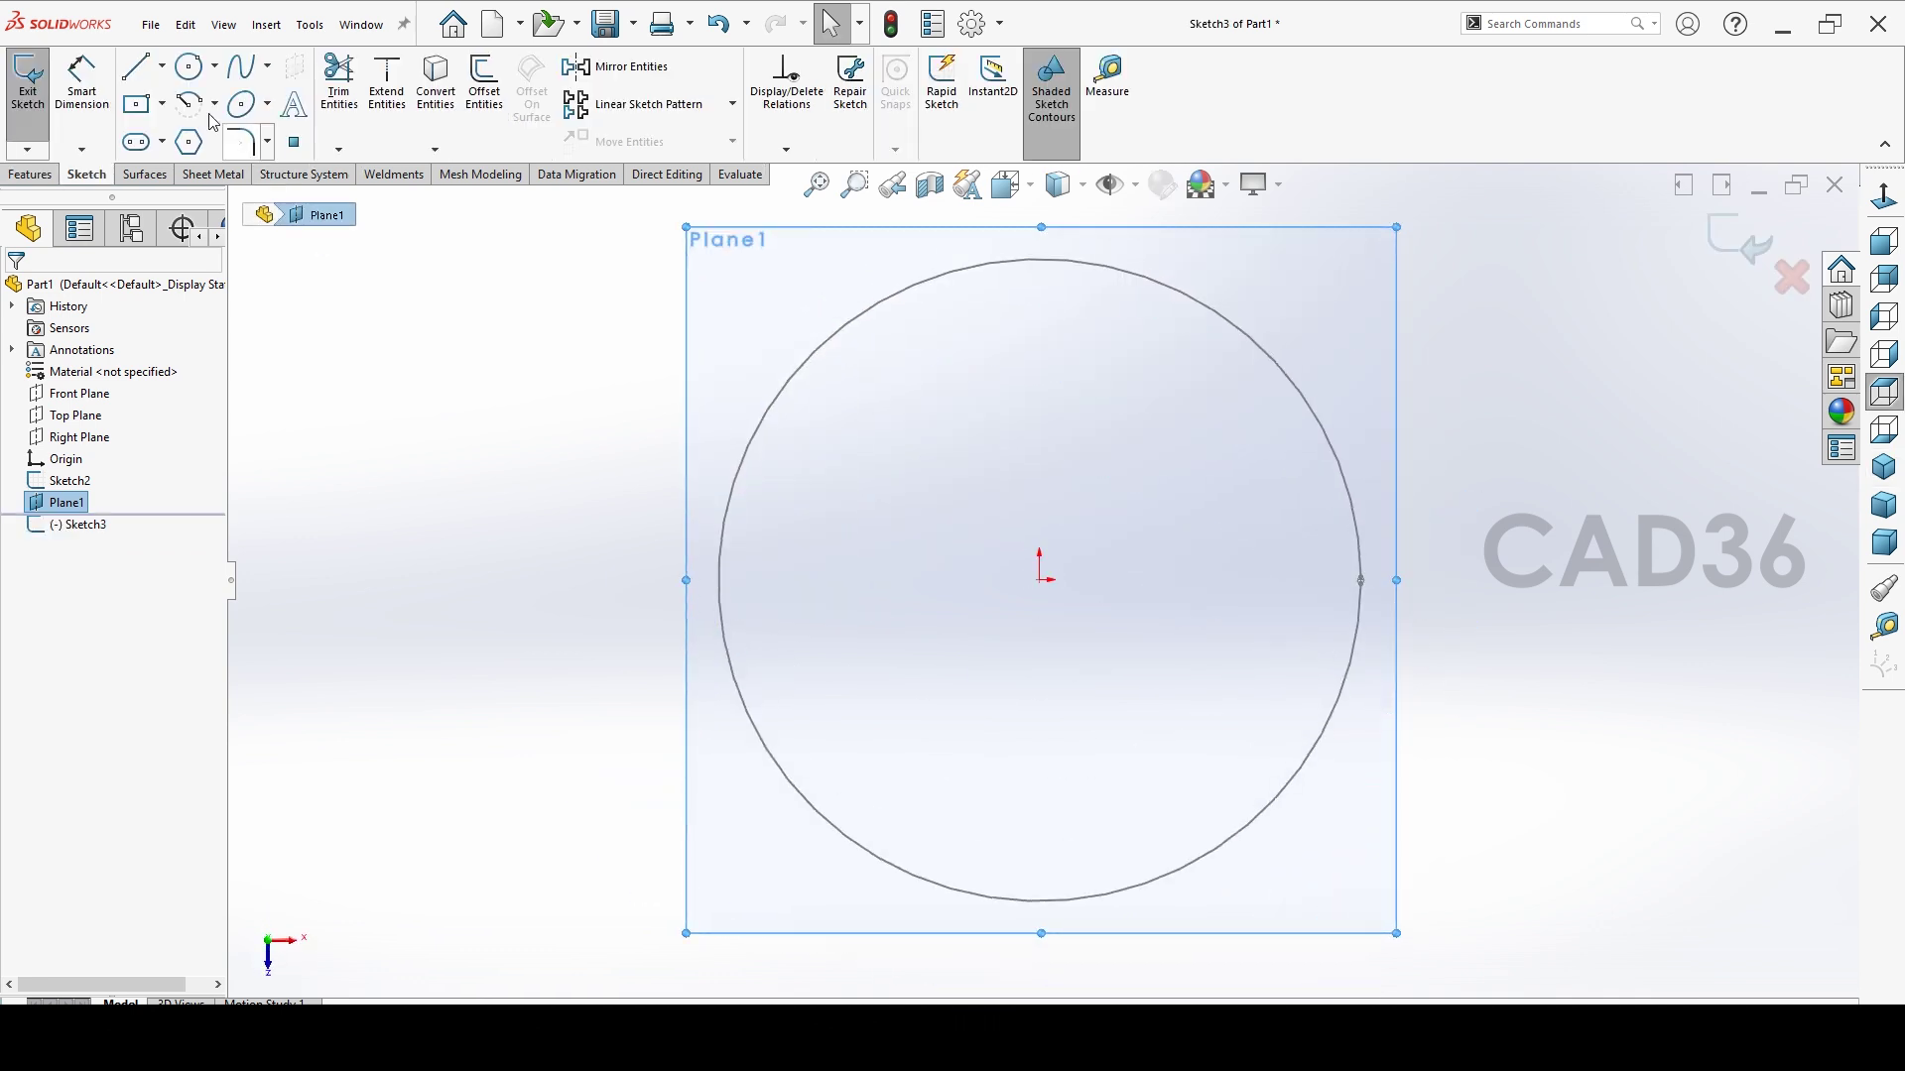
click(189, 66)
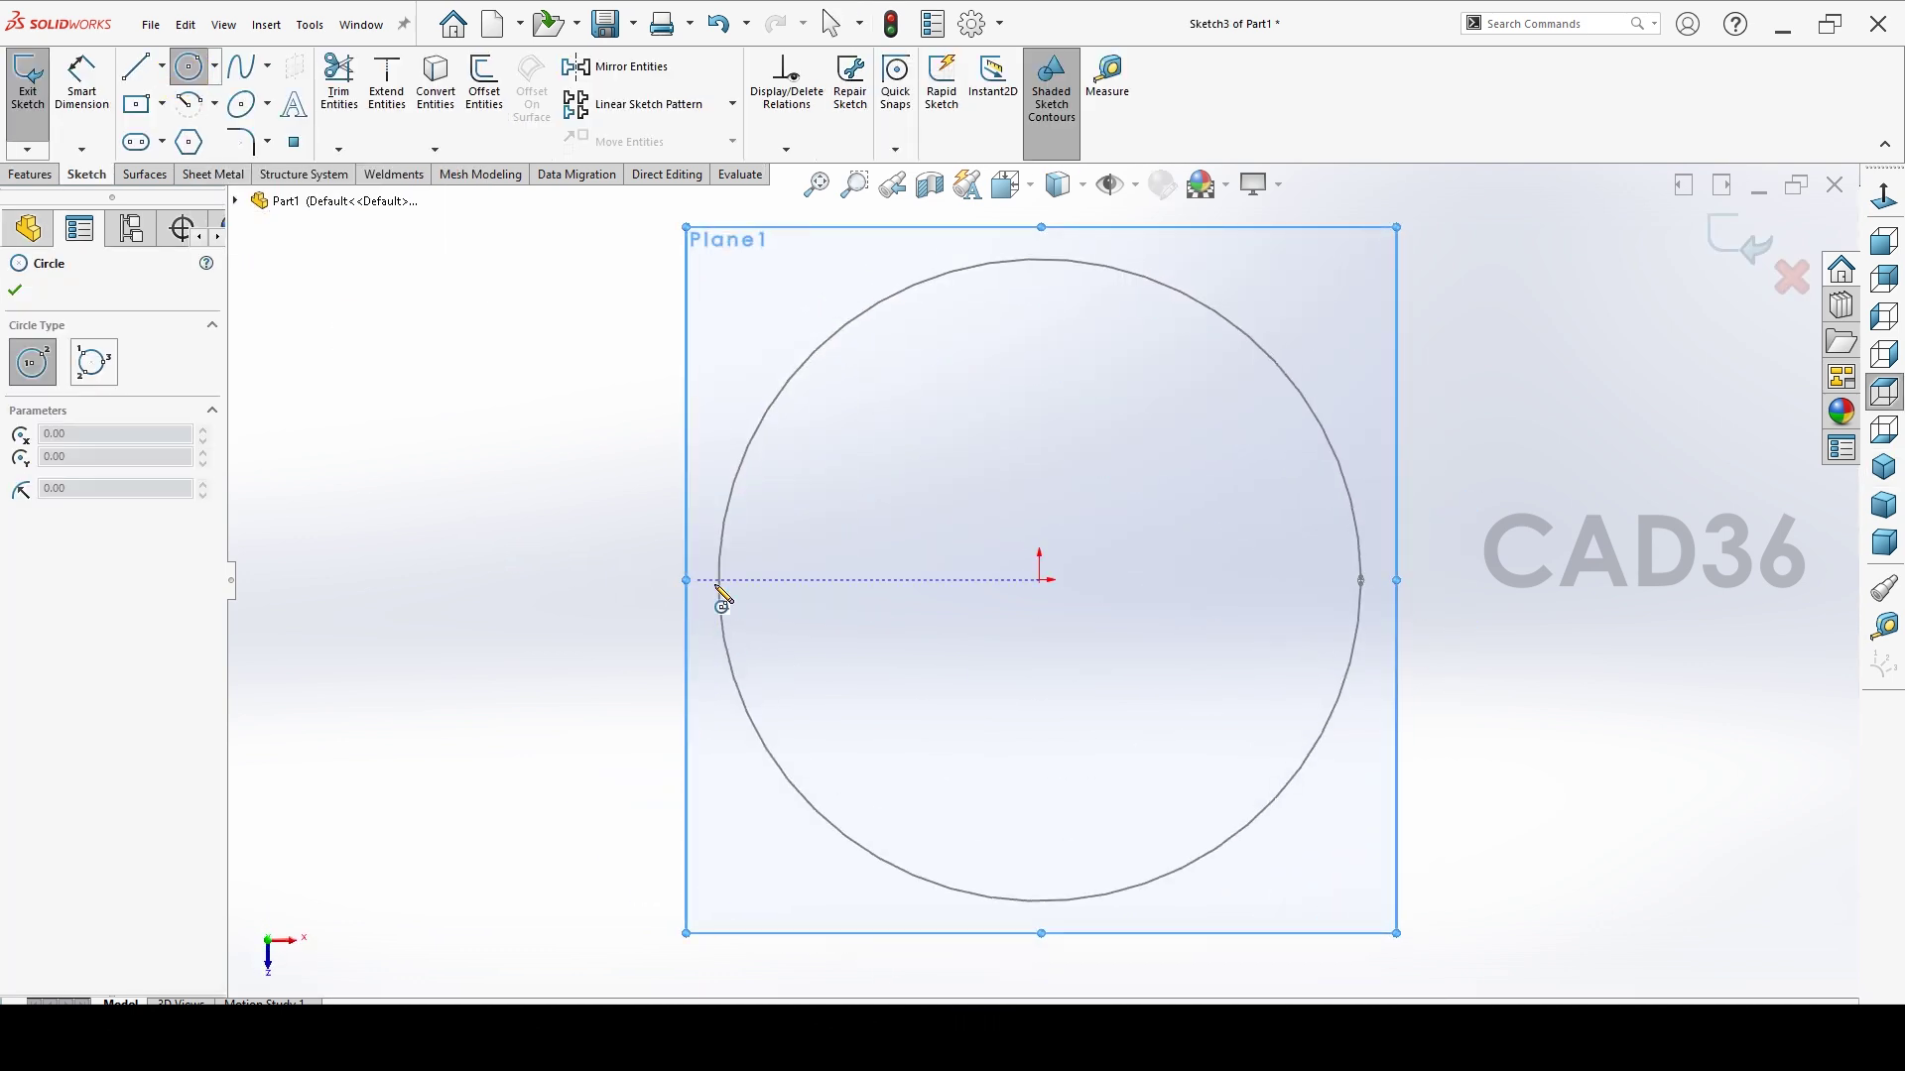
Draw a circle left of the origin and set its diameter to 40 mm.
click(613, 580)
click(680, 663)
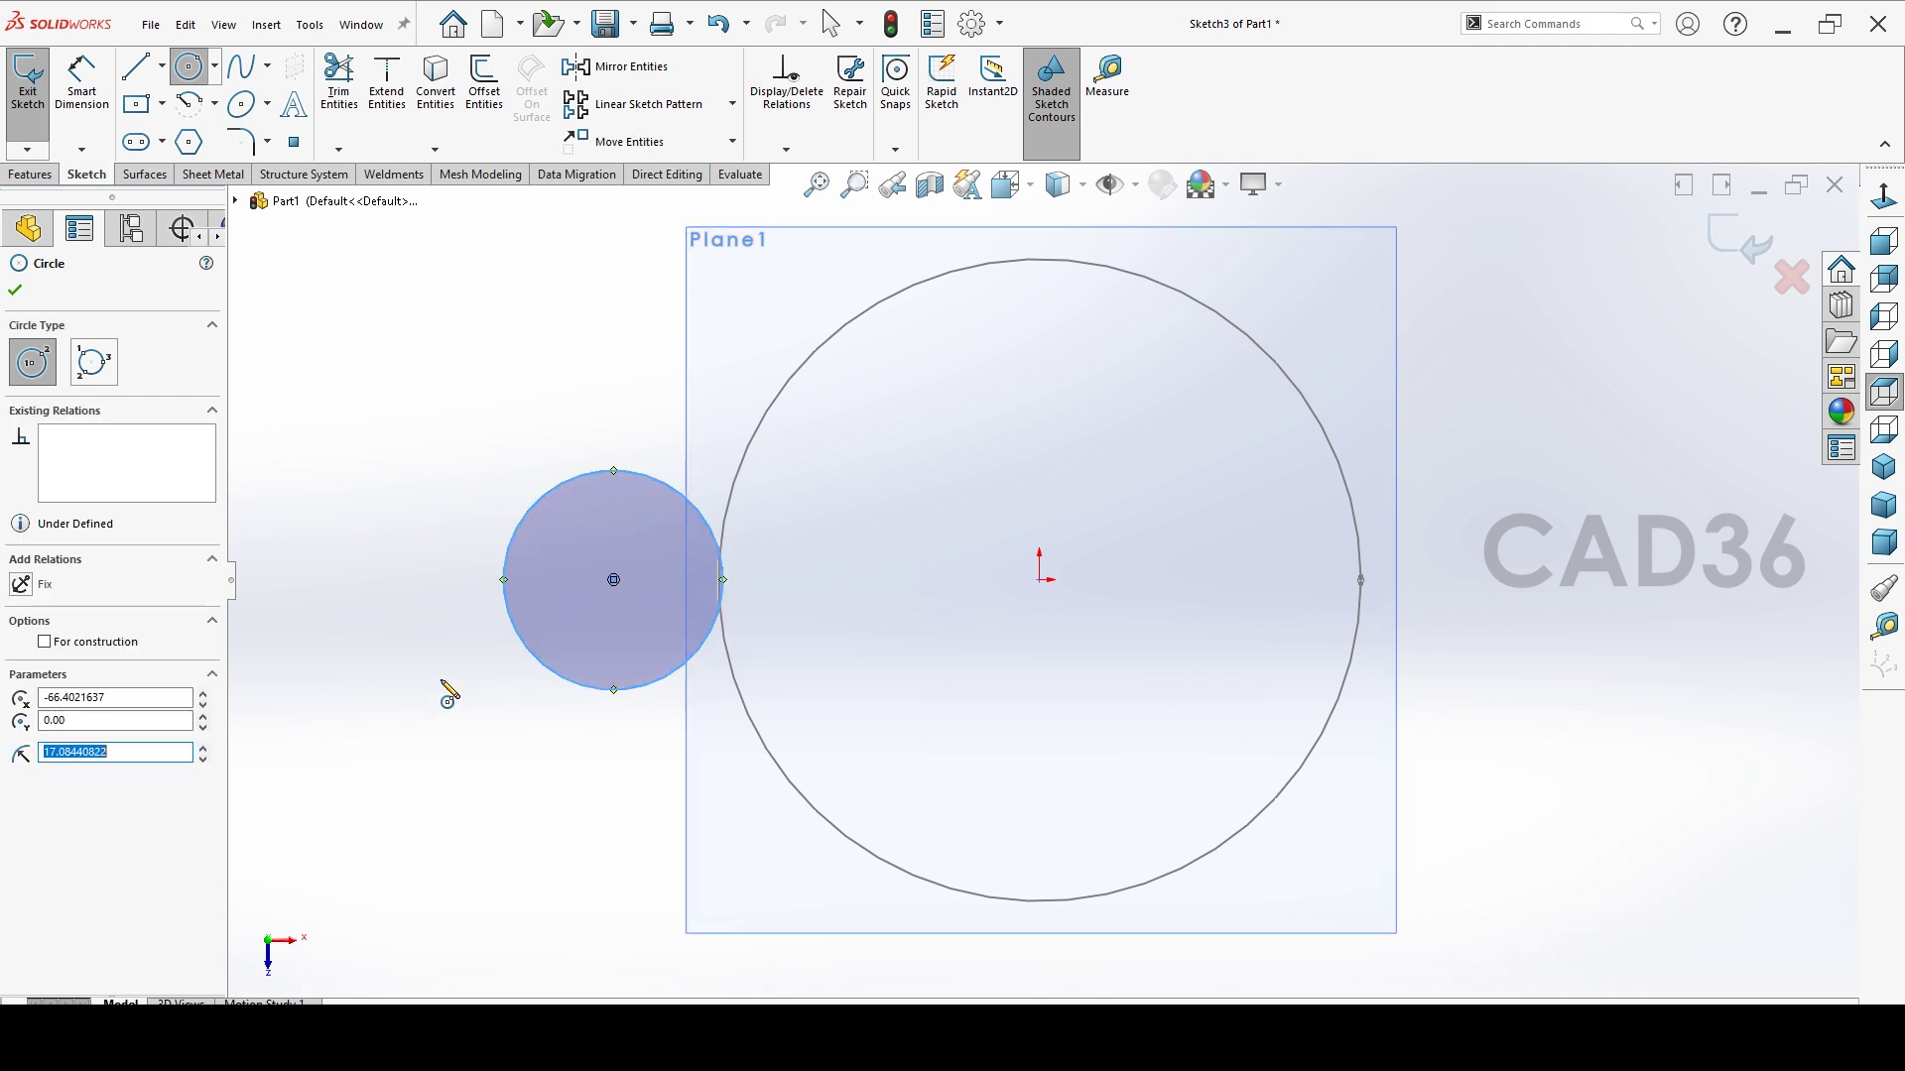
click(81, 81)
click(544, 496)
click(510, 457)
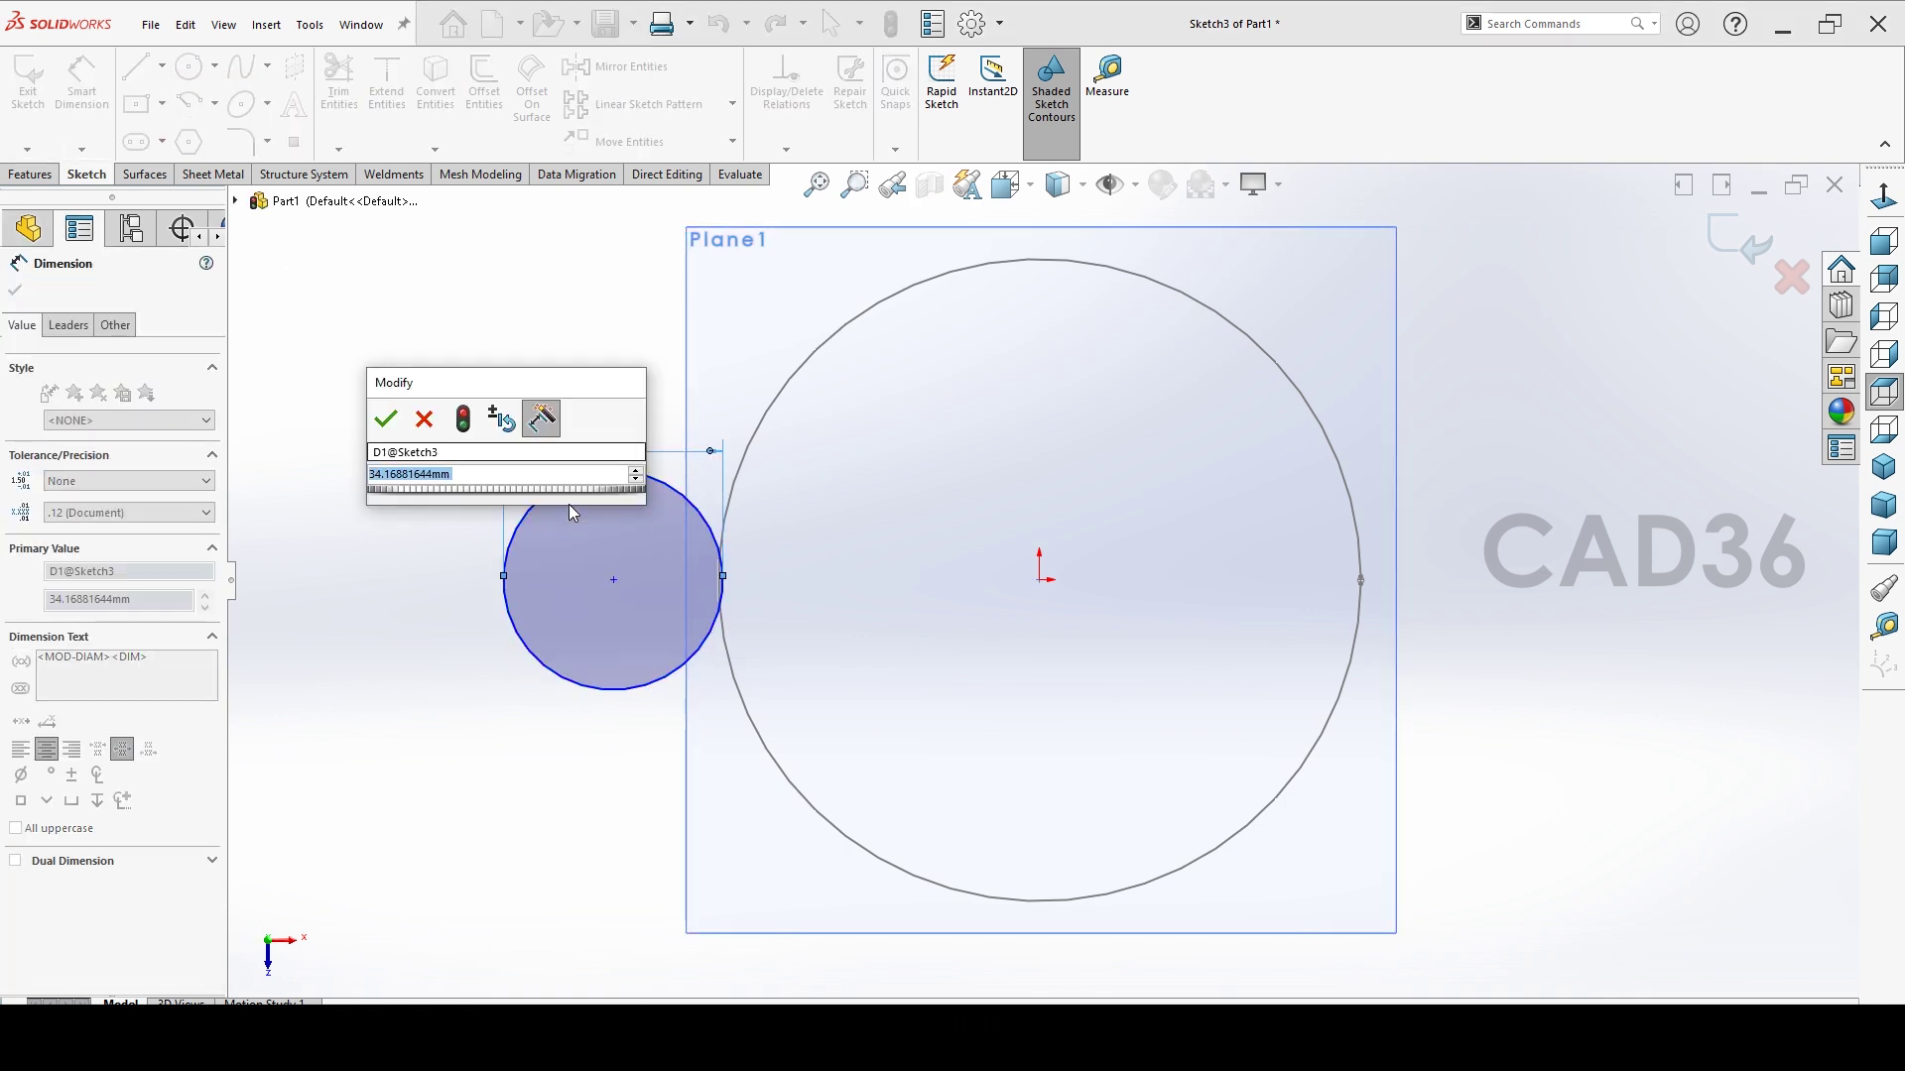
text(40)
key(Return)
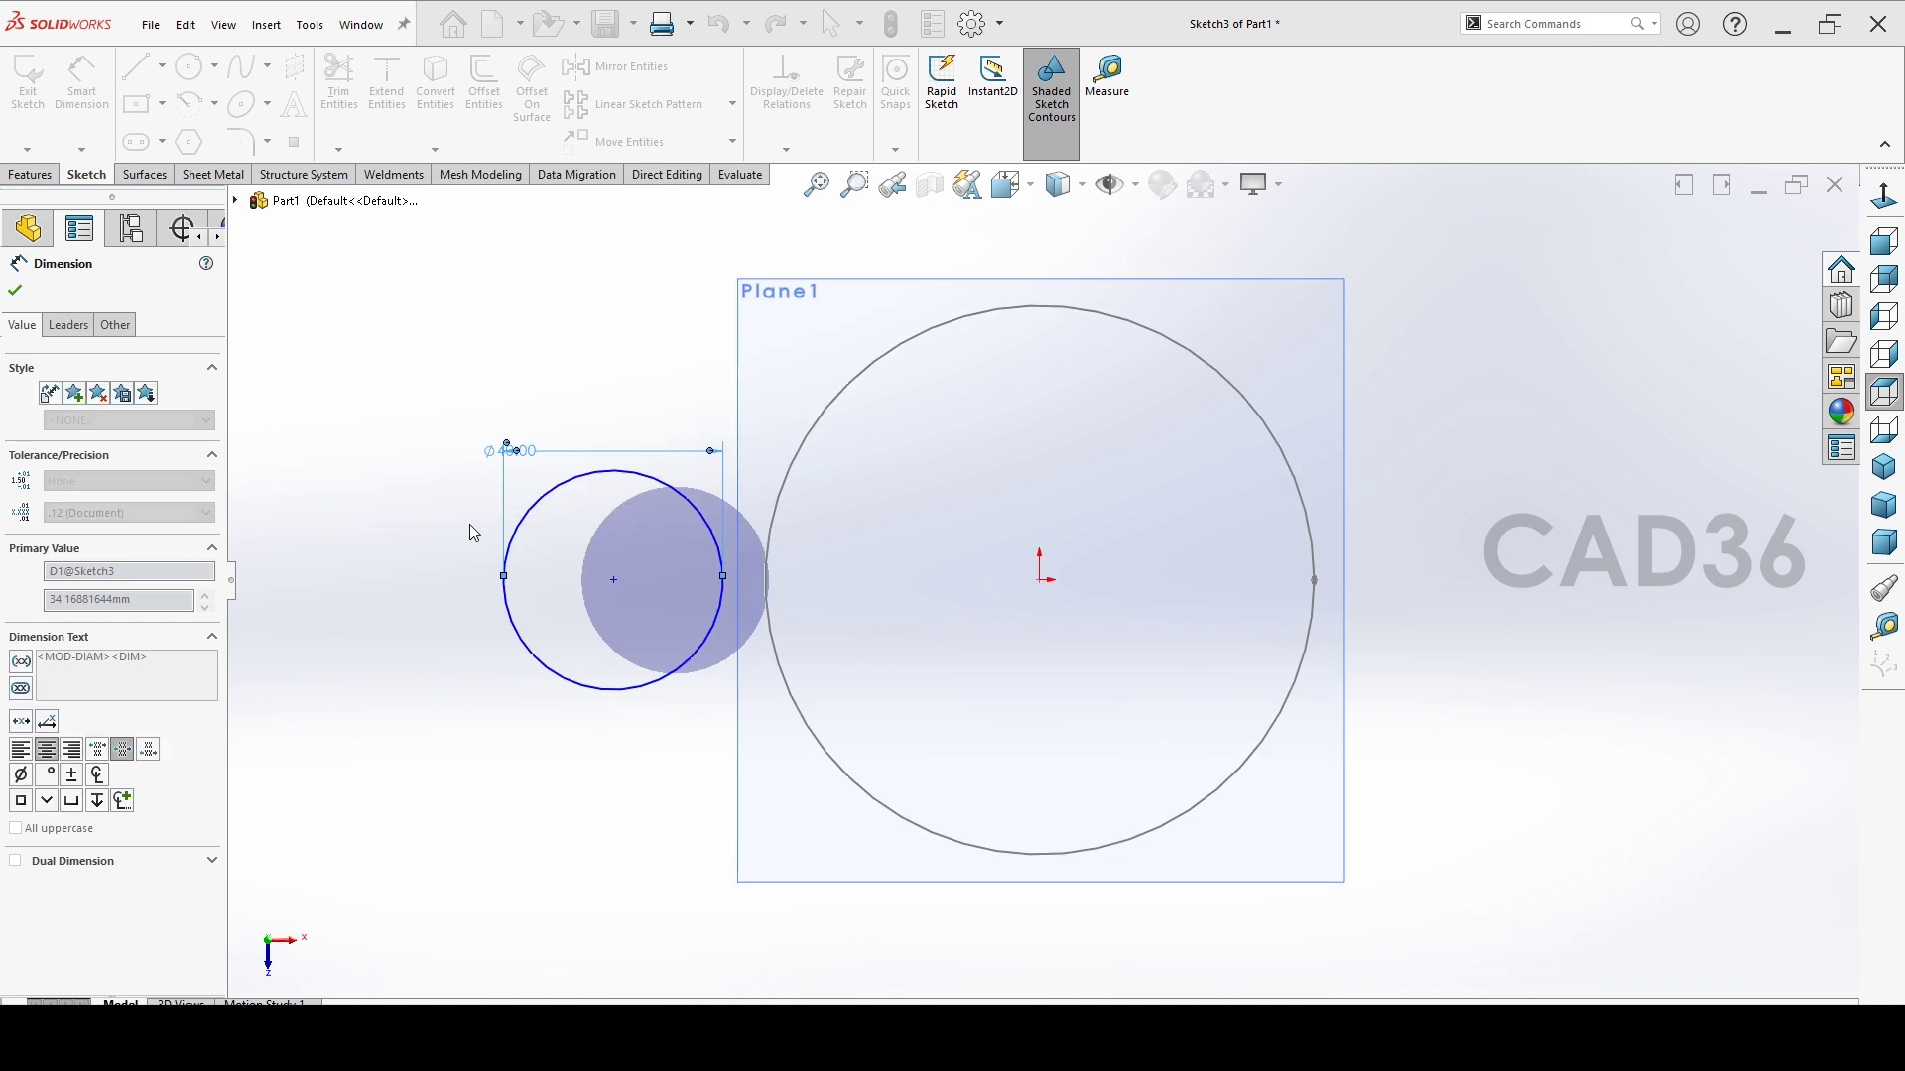
click(626, 805)
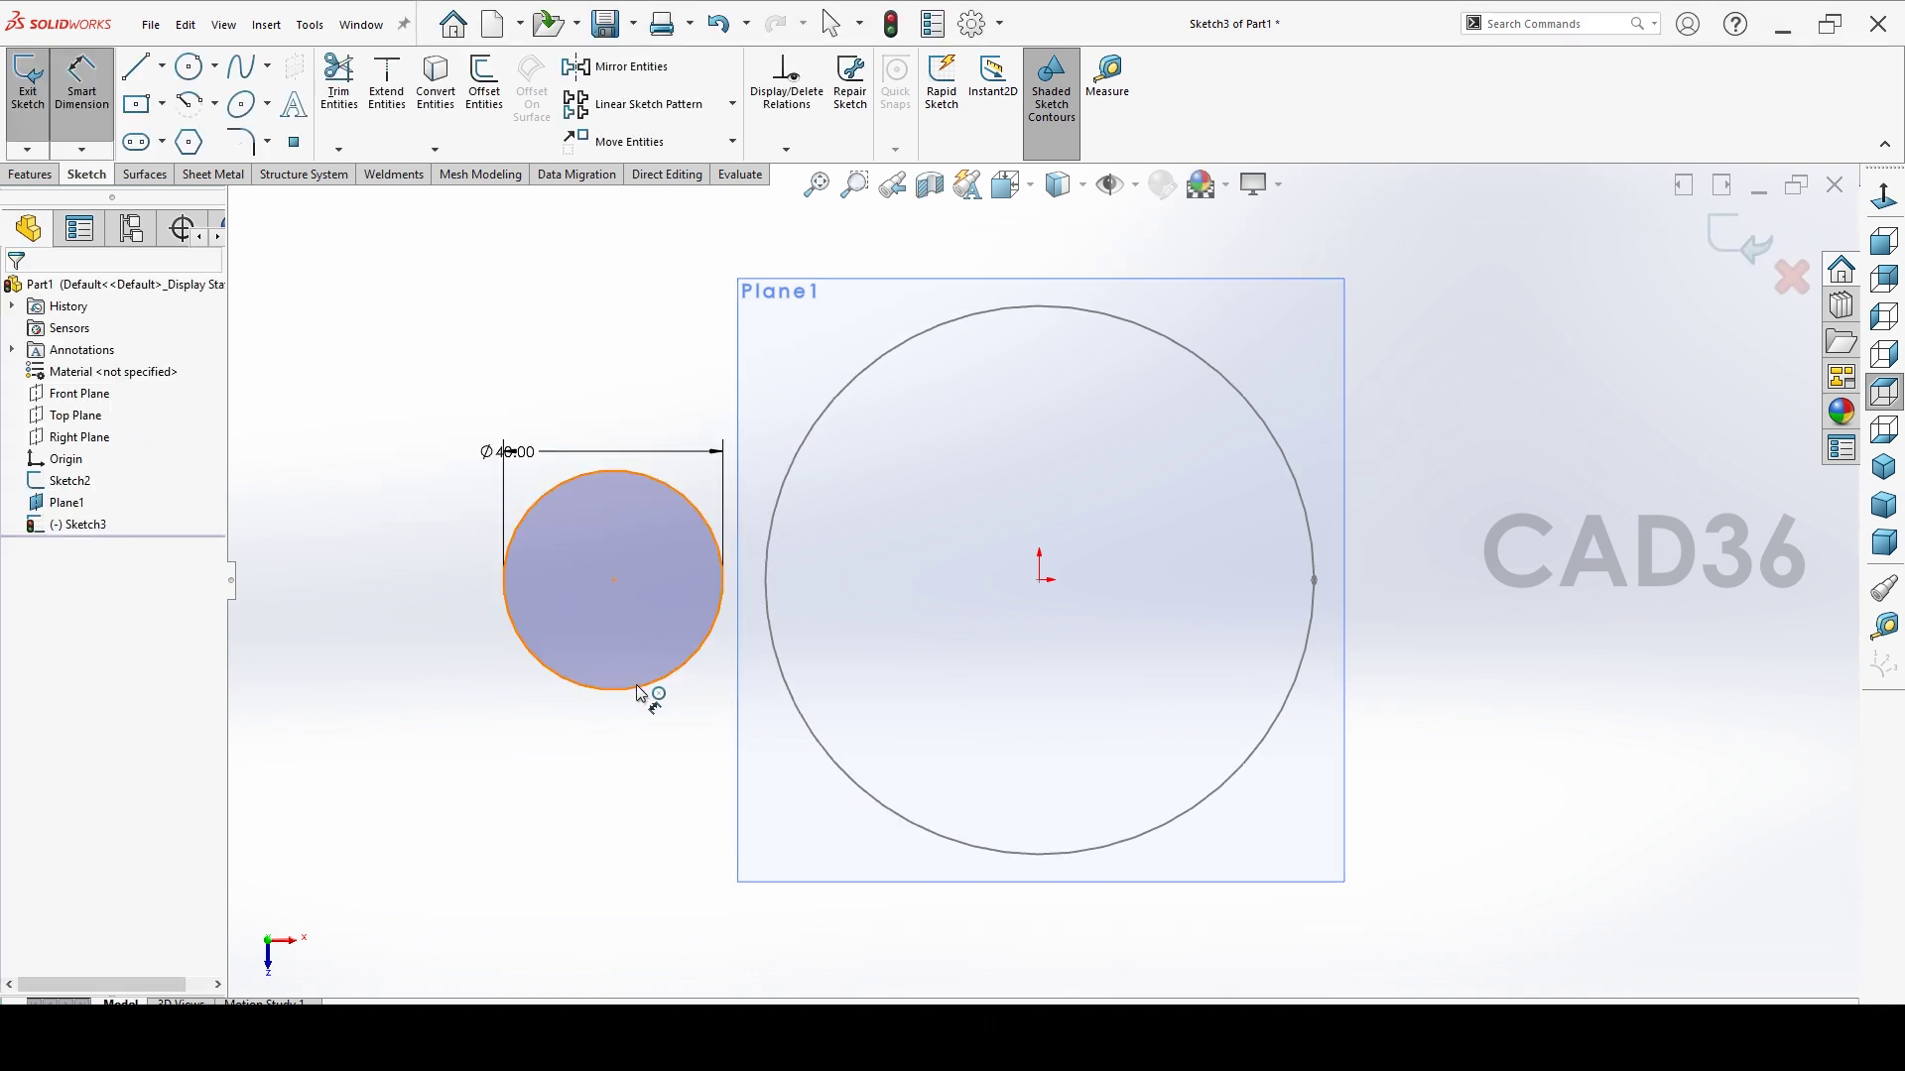
Dimension the 40 mm circle's centre 47.5 mm from the large circle's centre.
drag(639, 690, 1042, 593)
click(1040, 584)
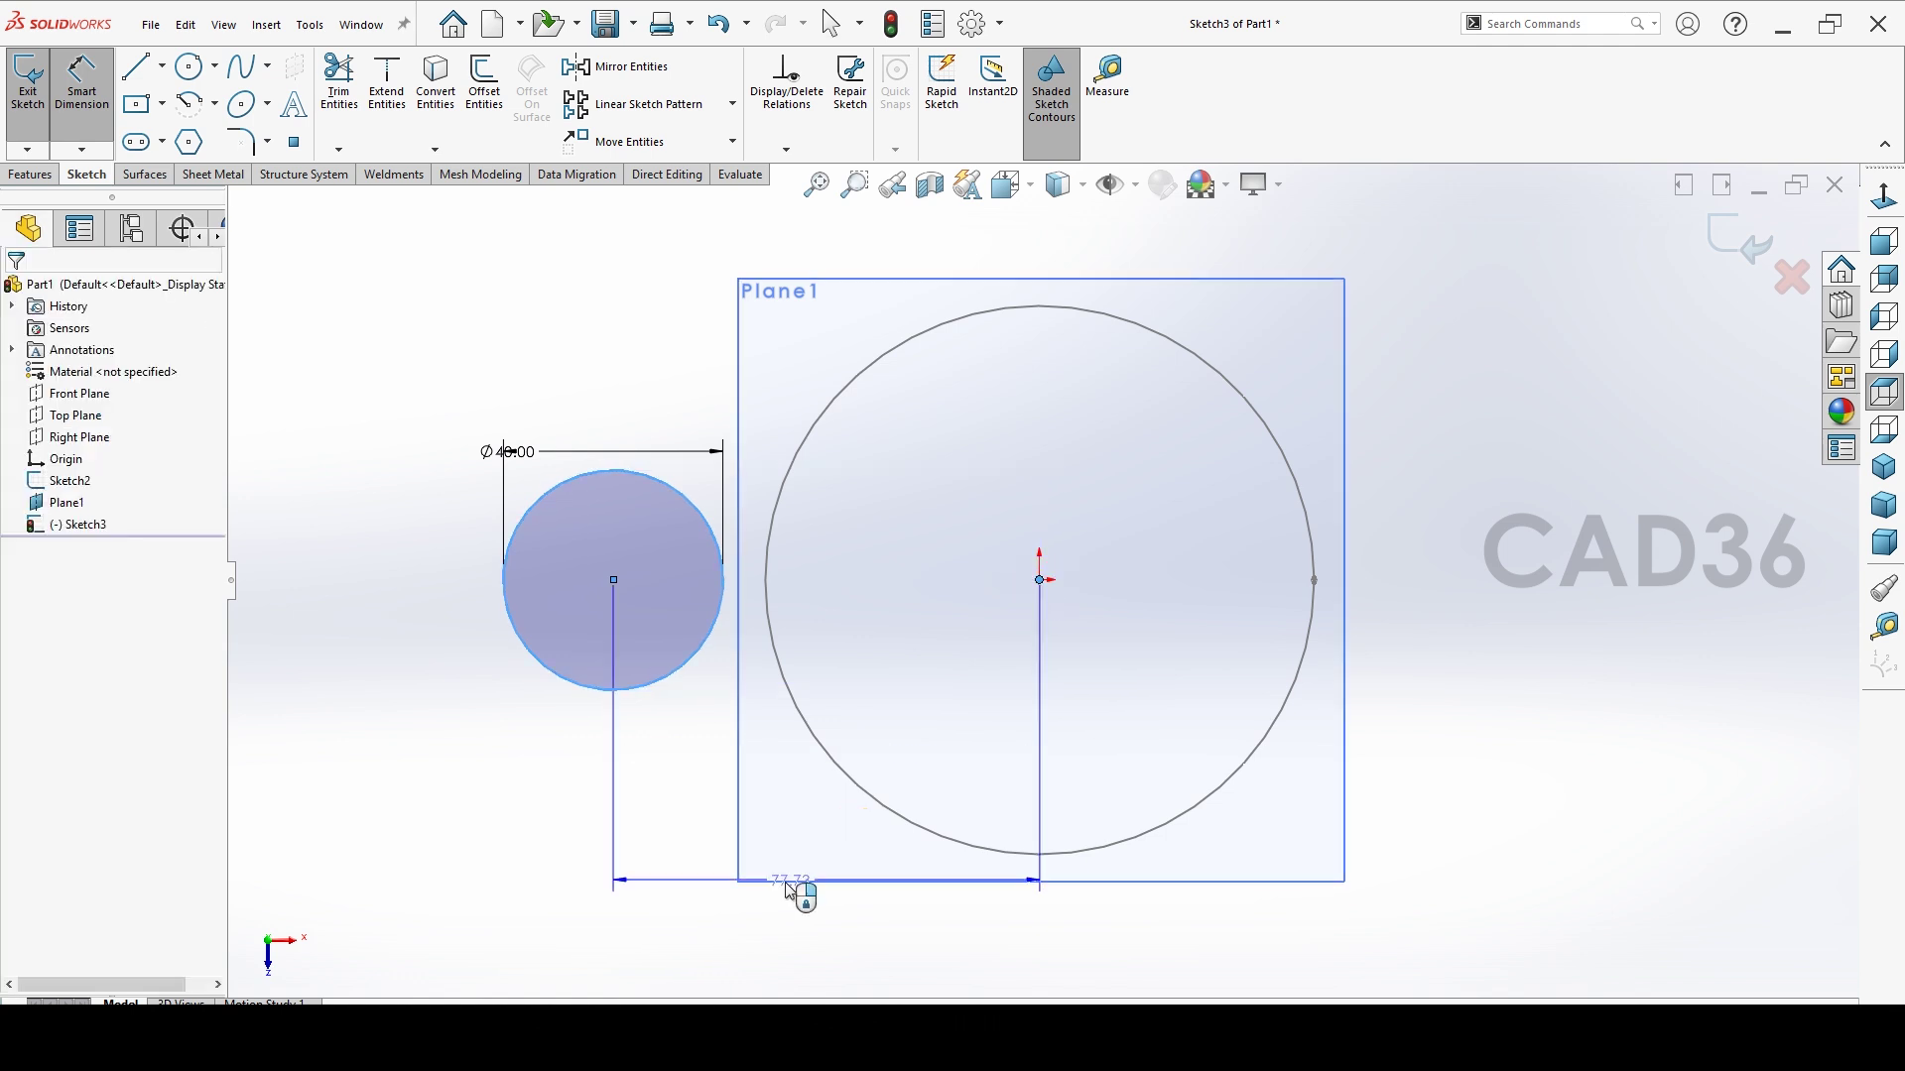
click(787, 831)
text(100)
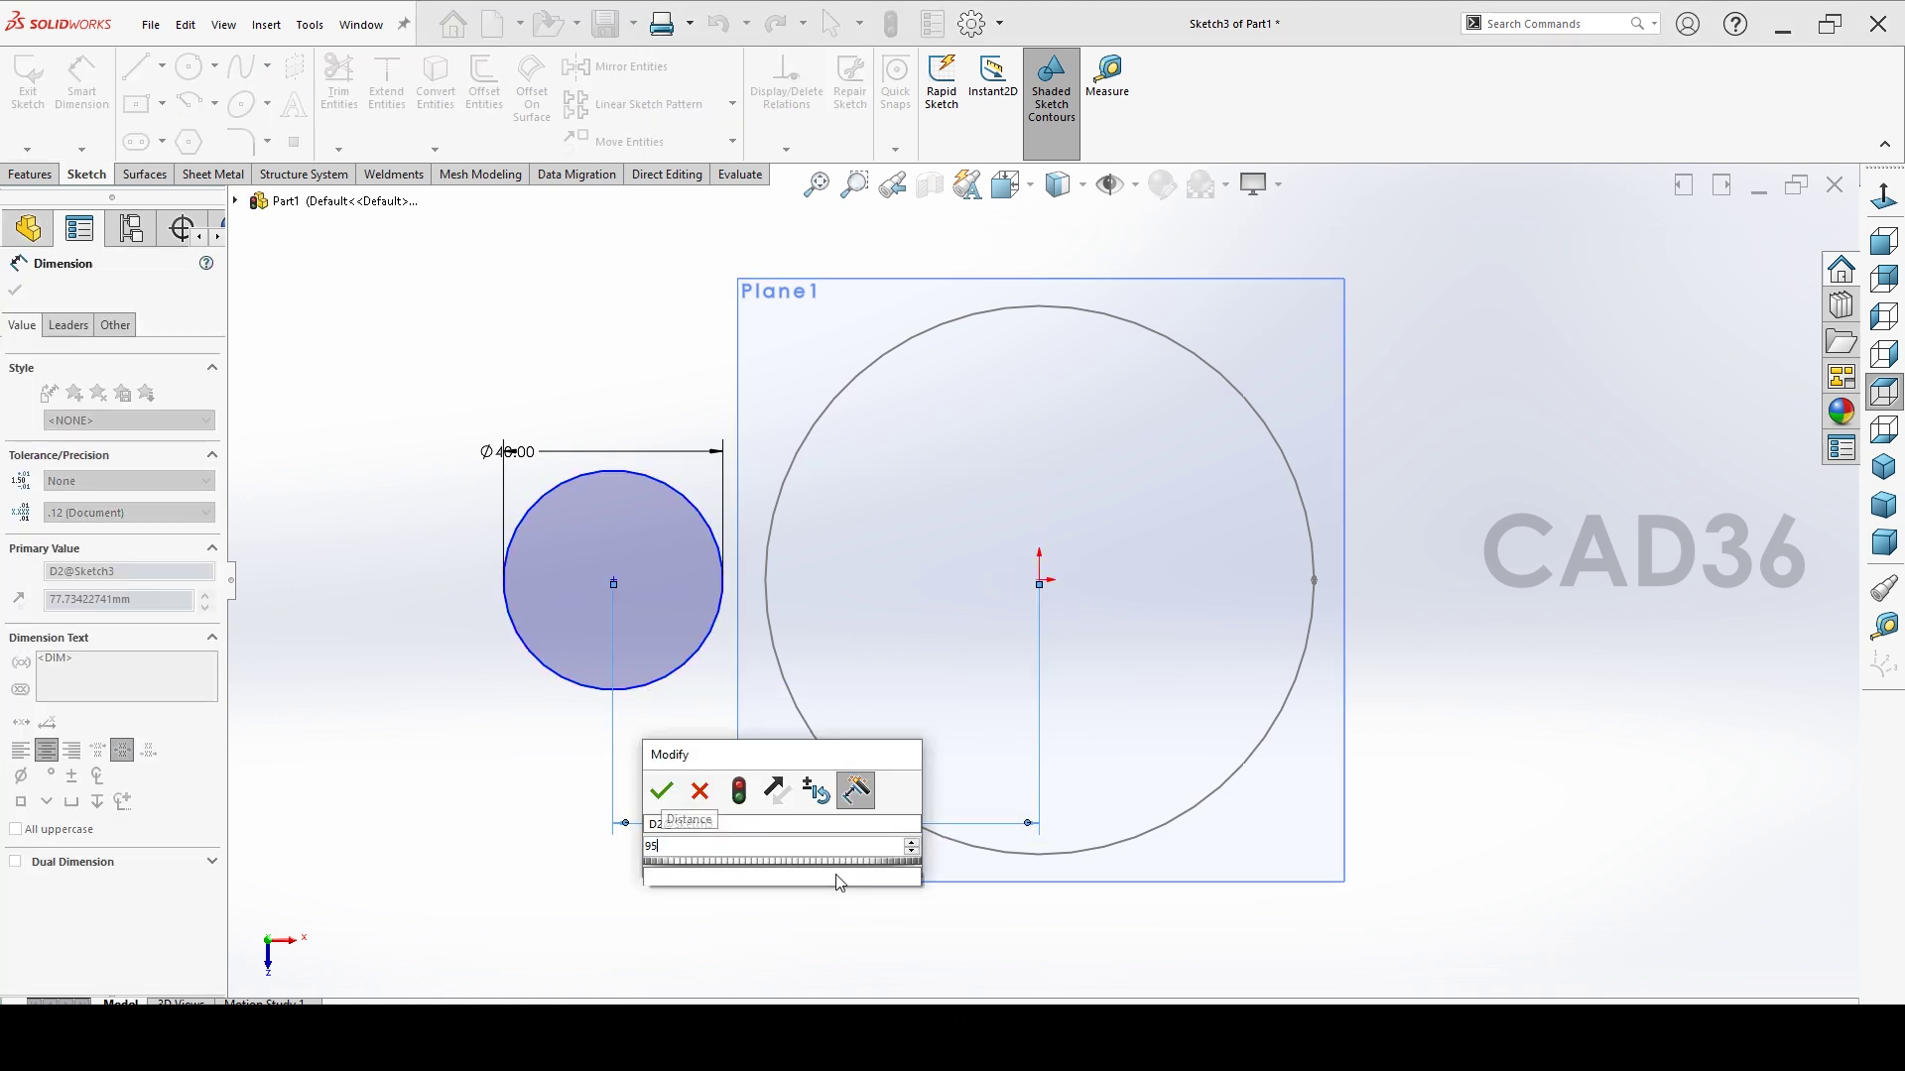
key(Return)
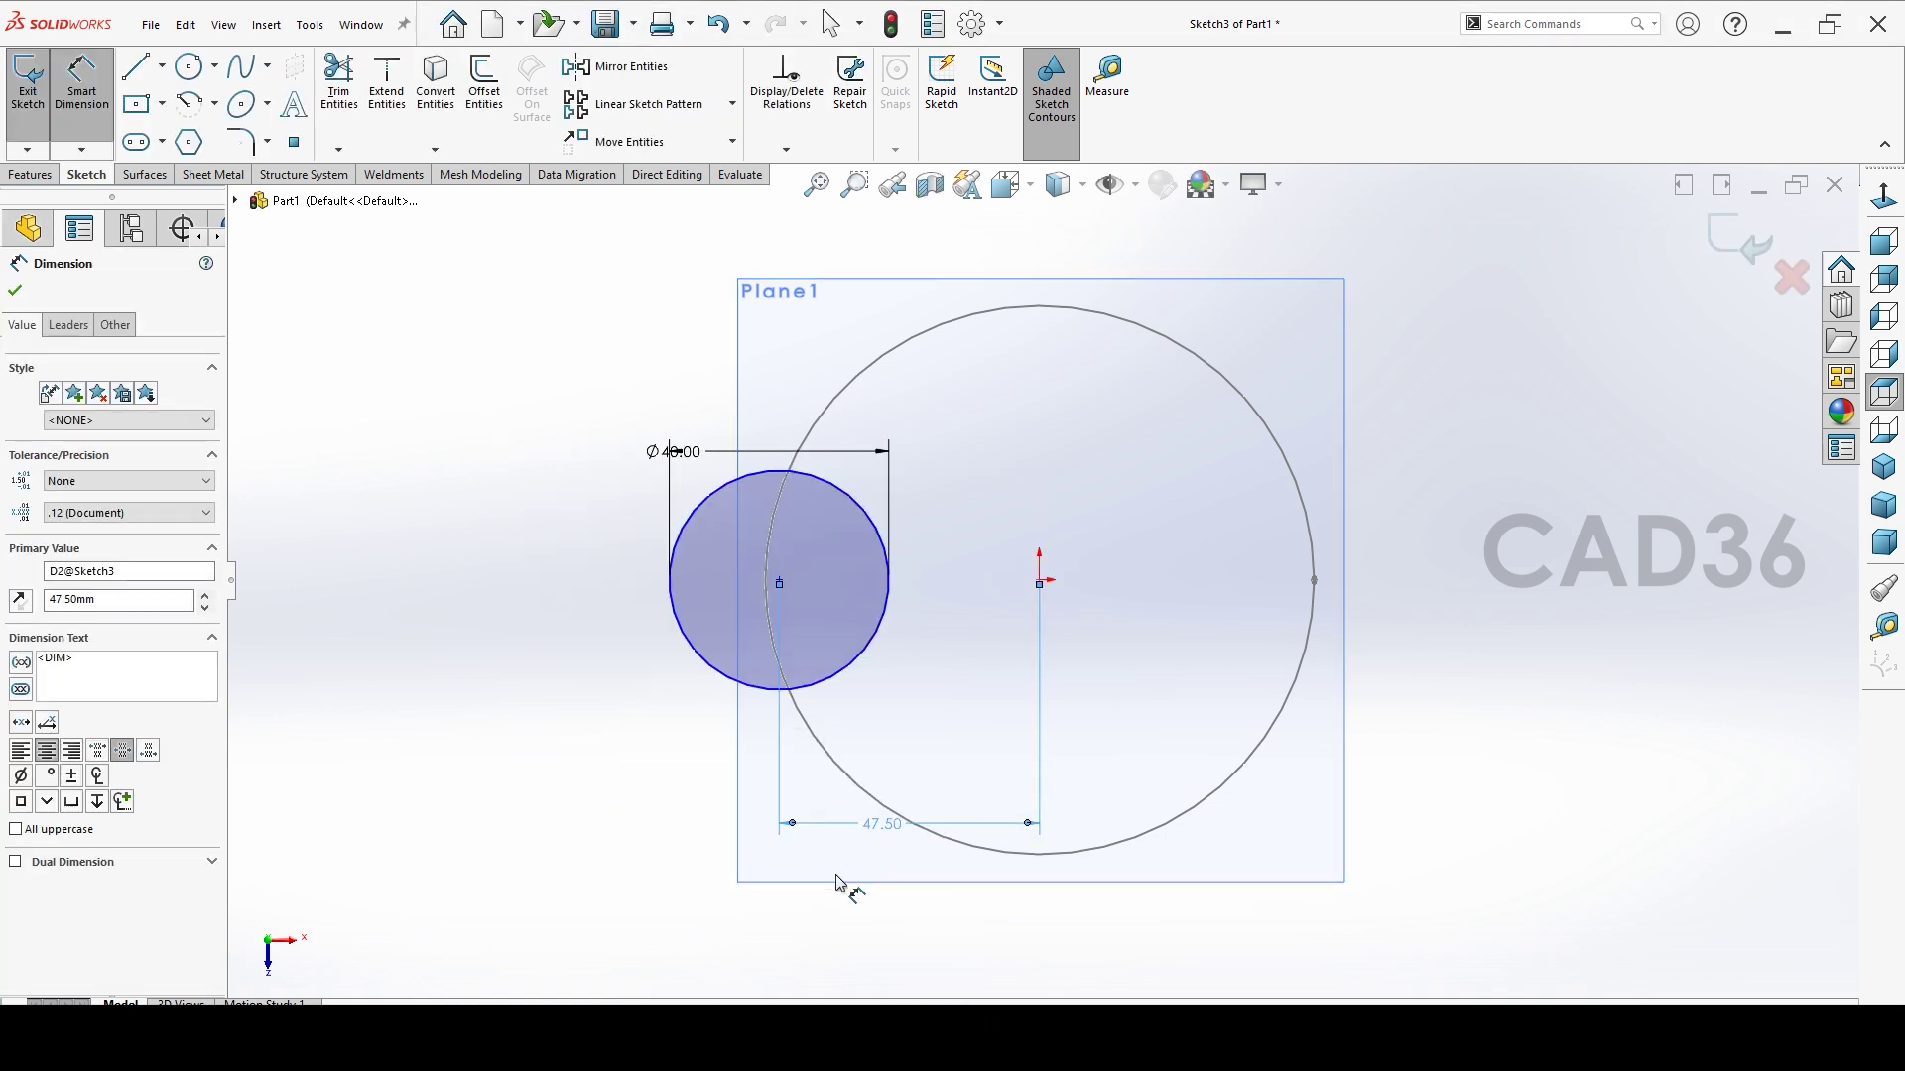
click(628, 767)
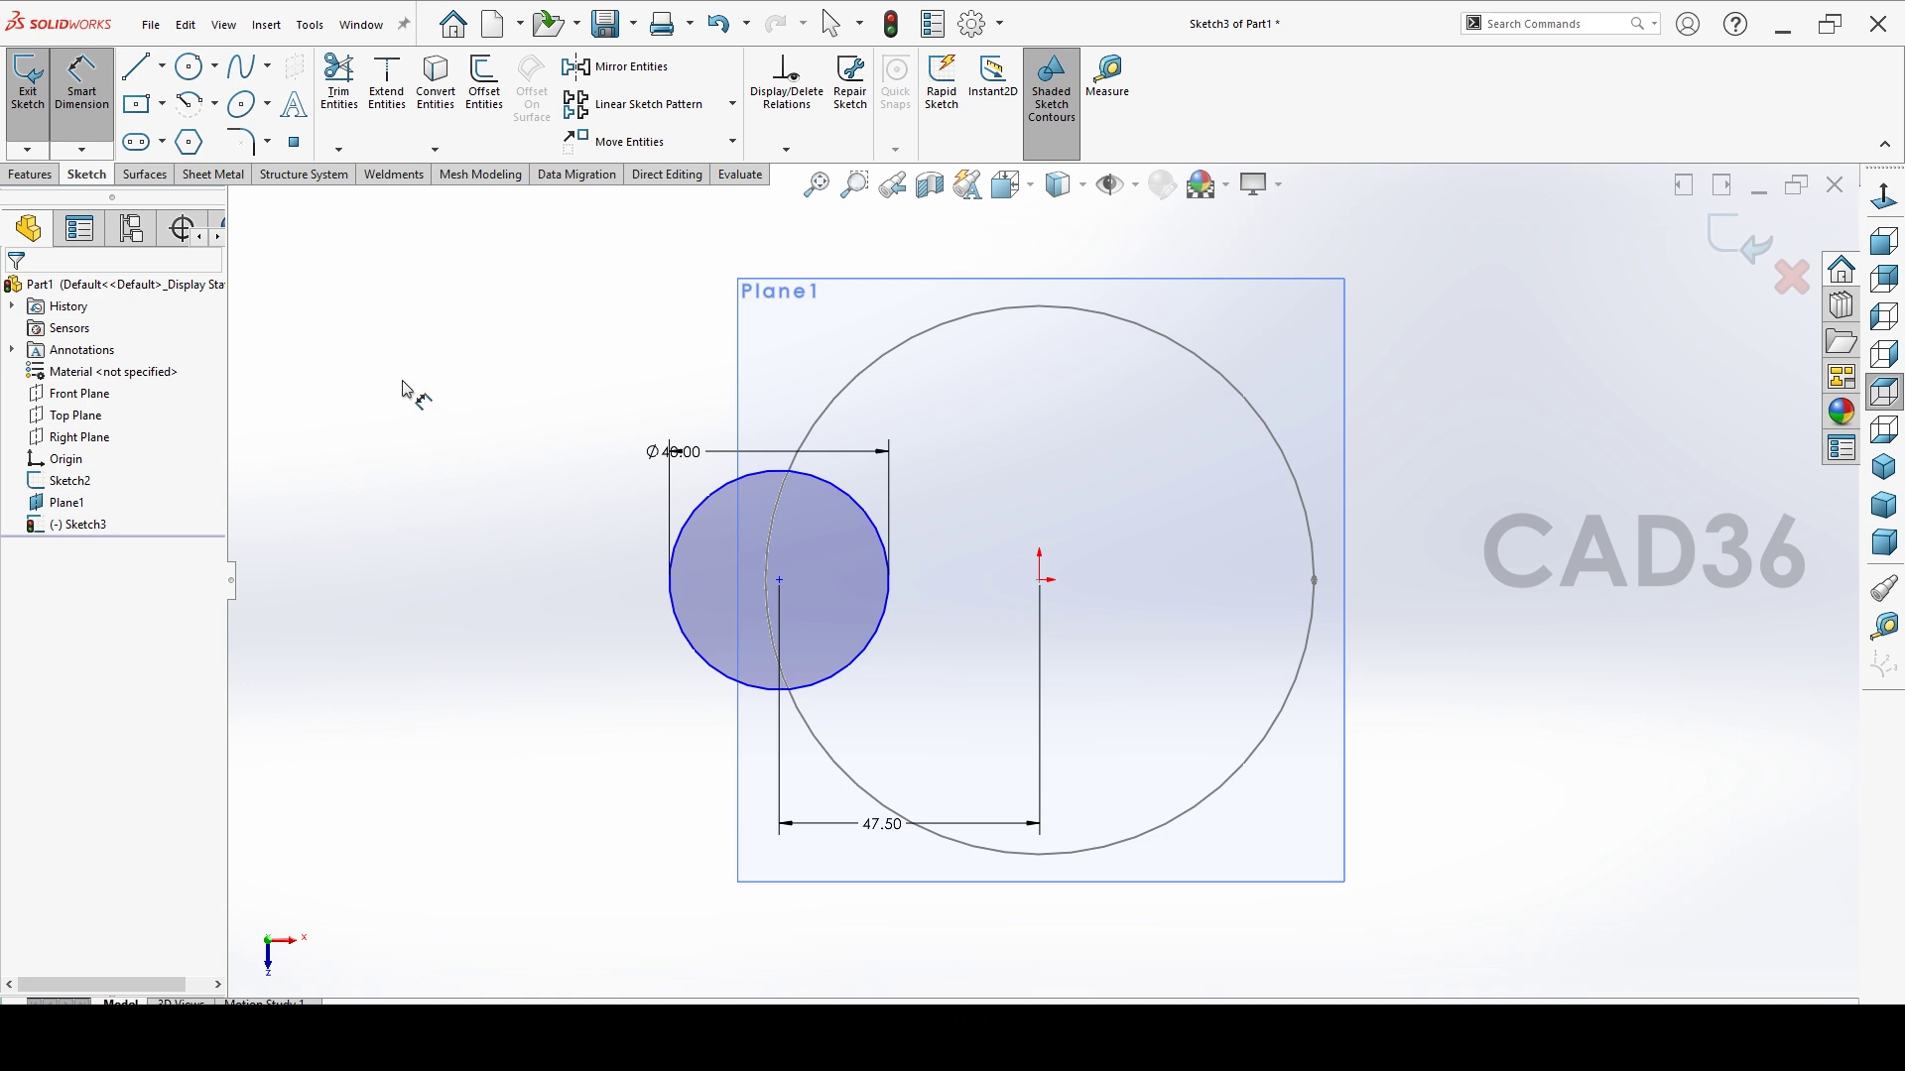
Add a 1 mm construction circle centred on the Ø40 circle's right edge.
click(190, 67)
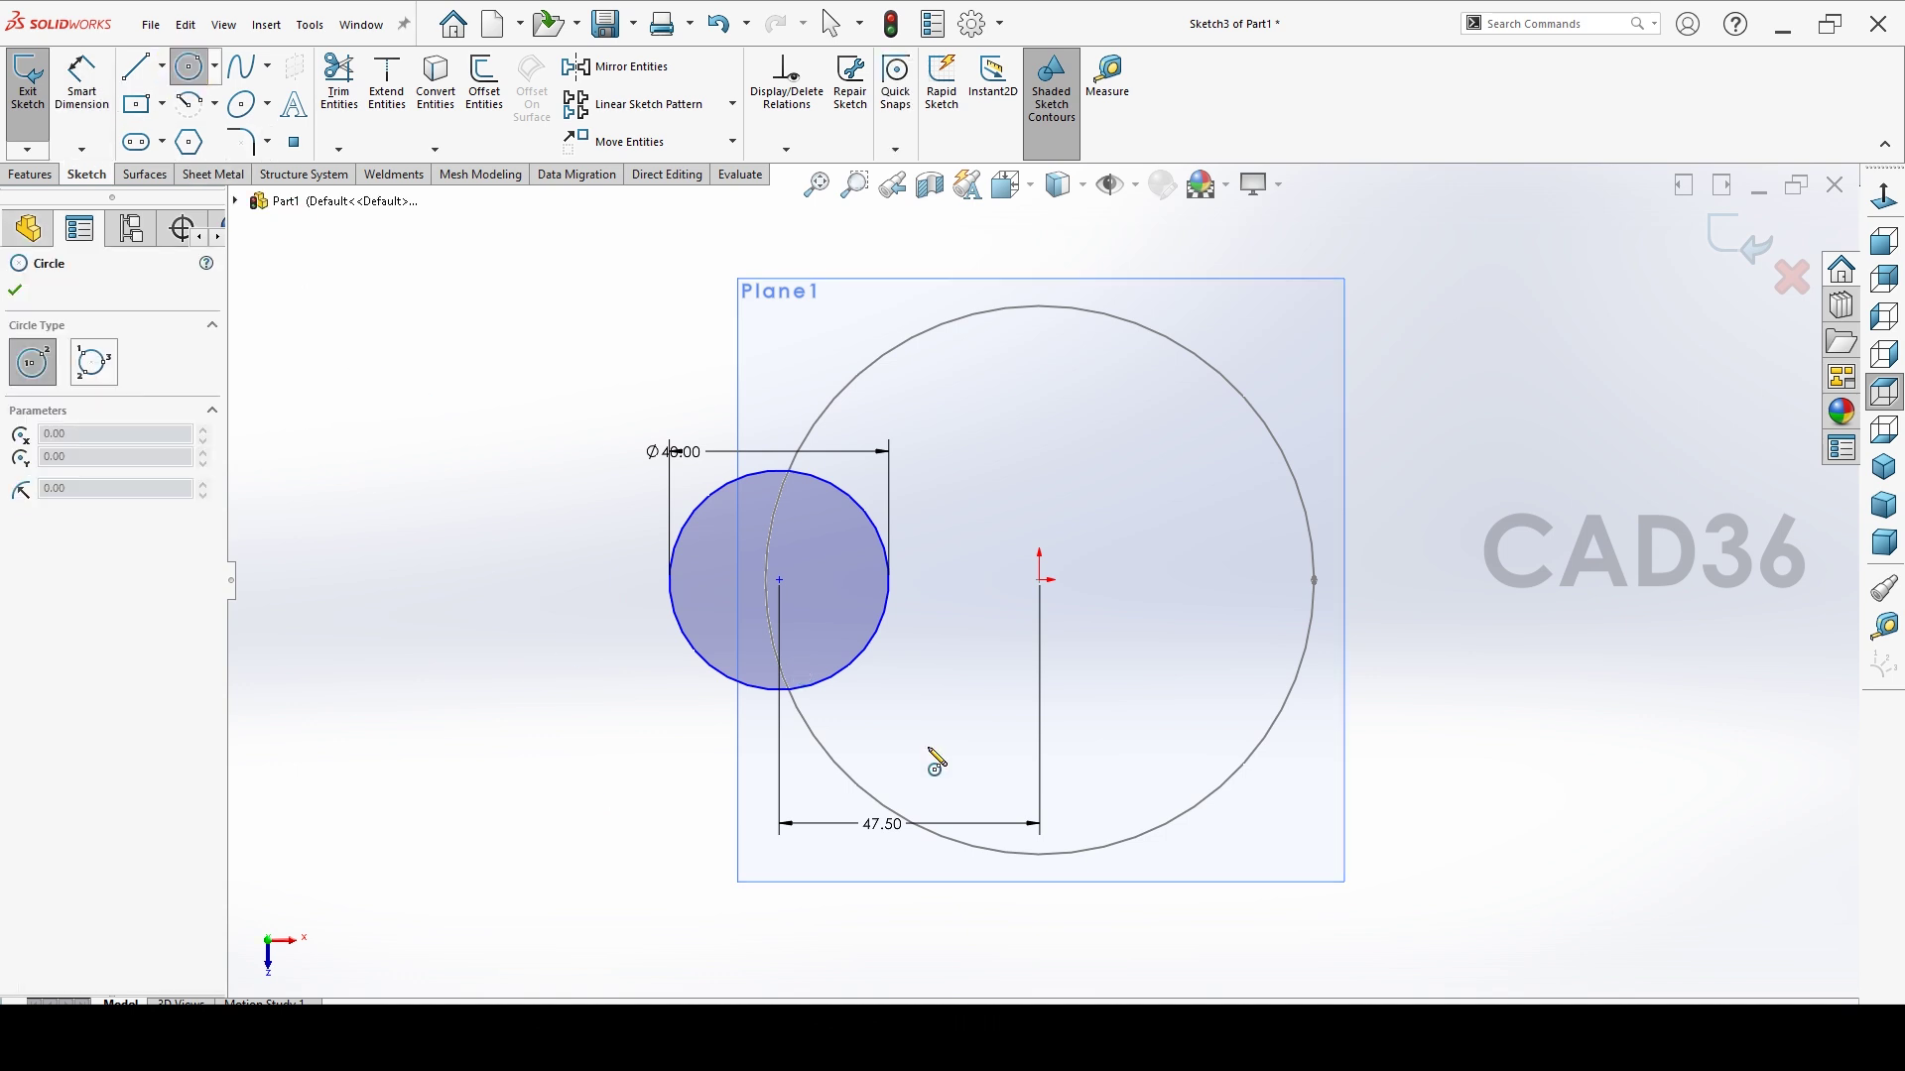
click(889, 580)
click(901, 595)
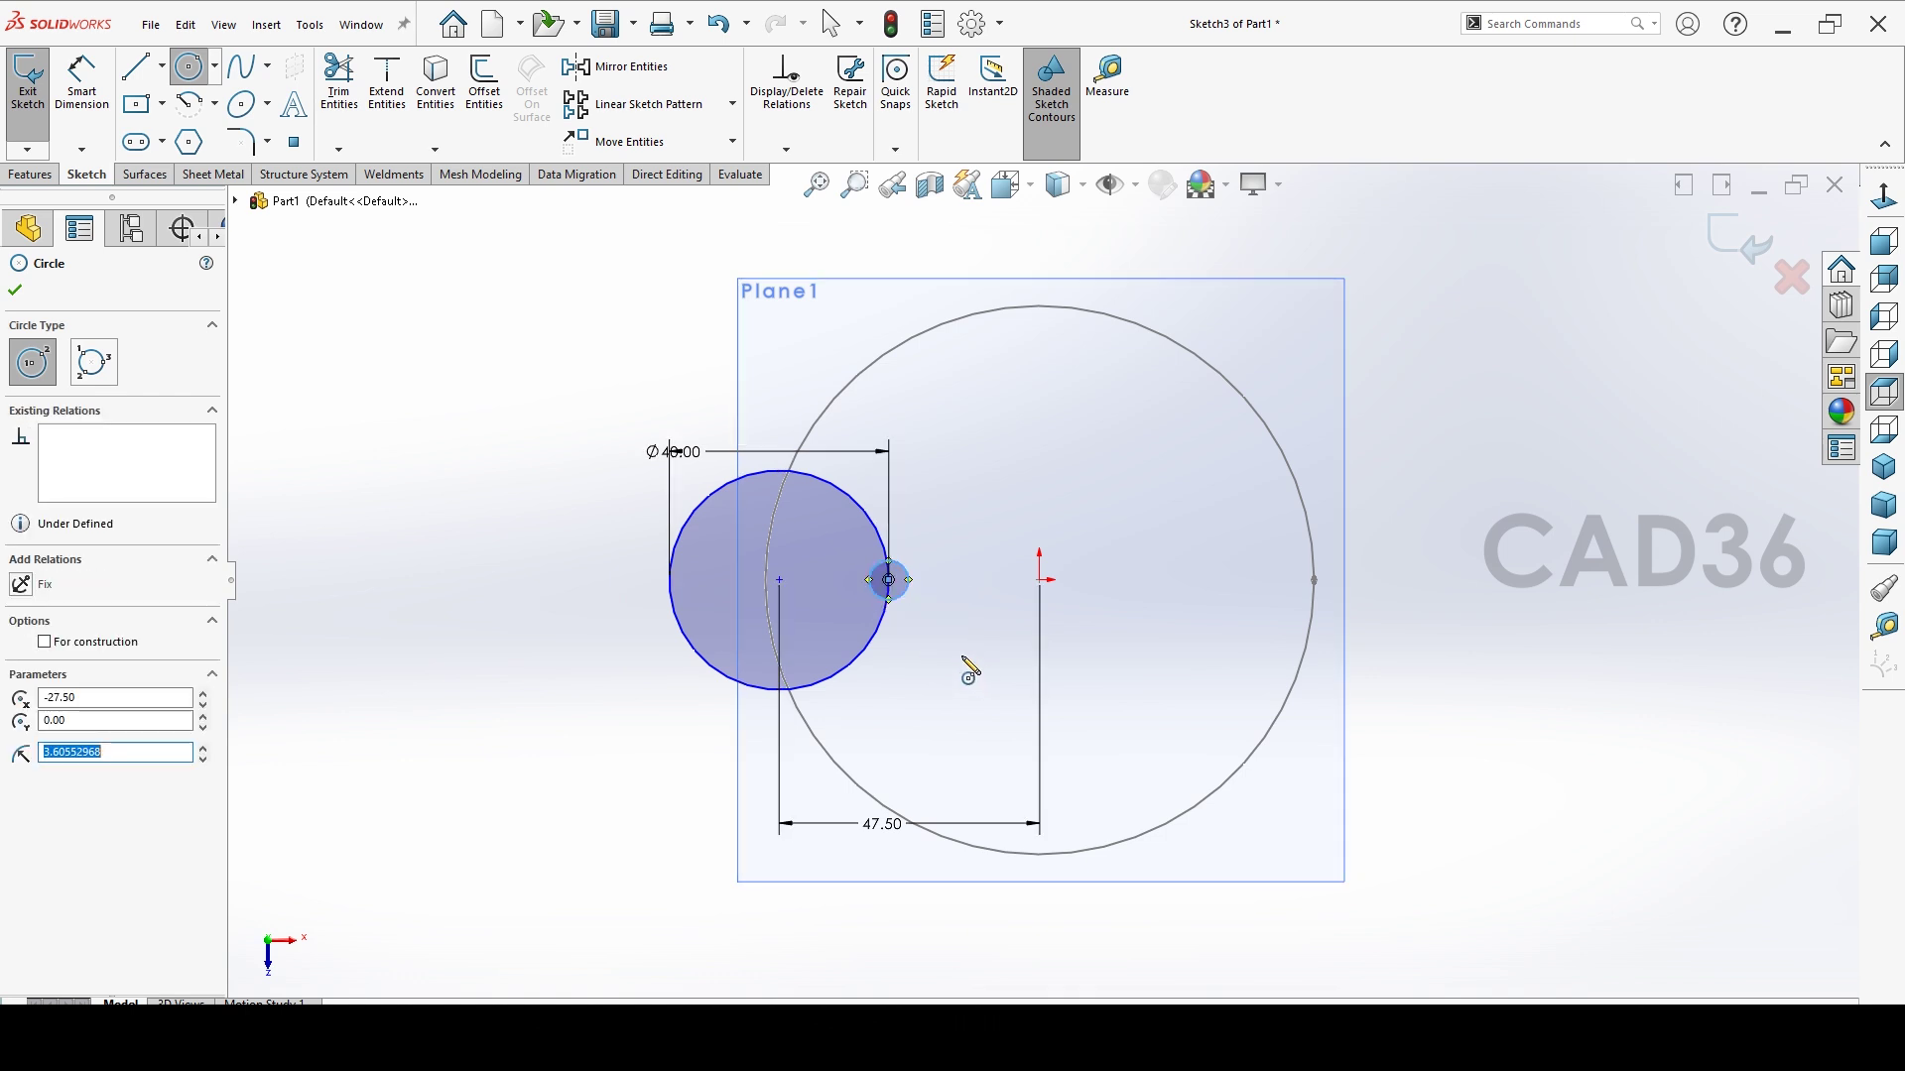
click(50, 642)
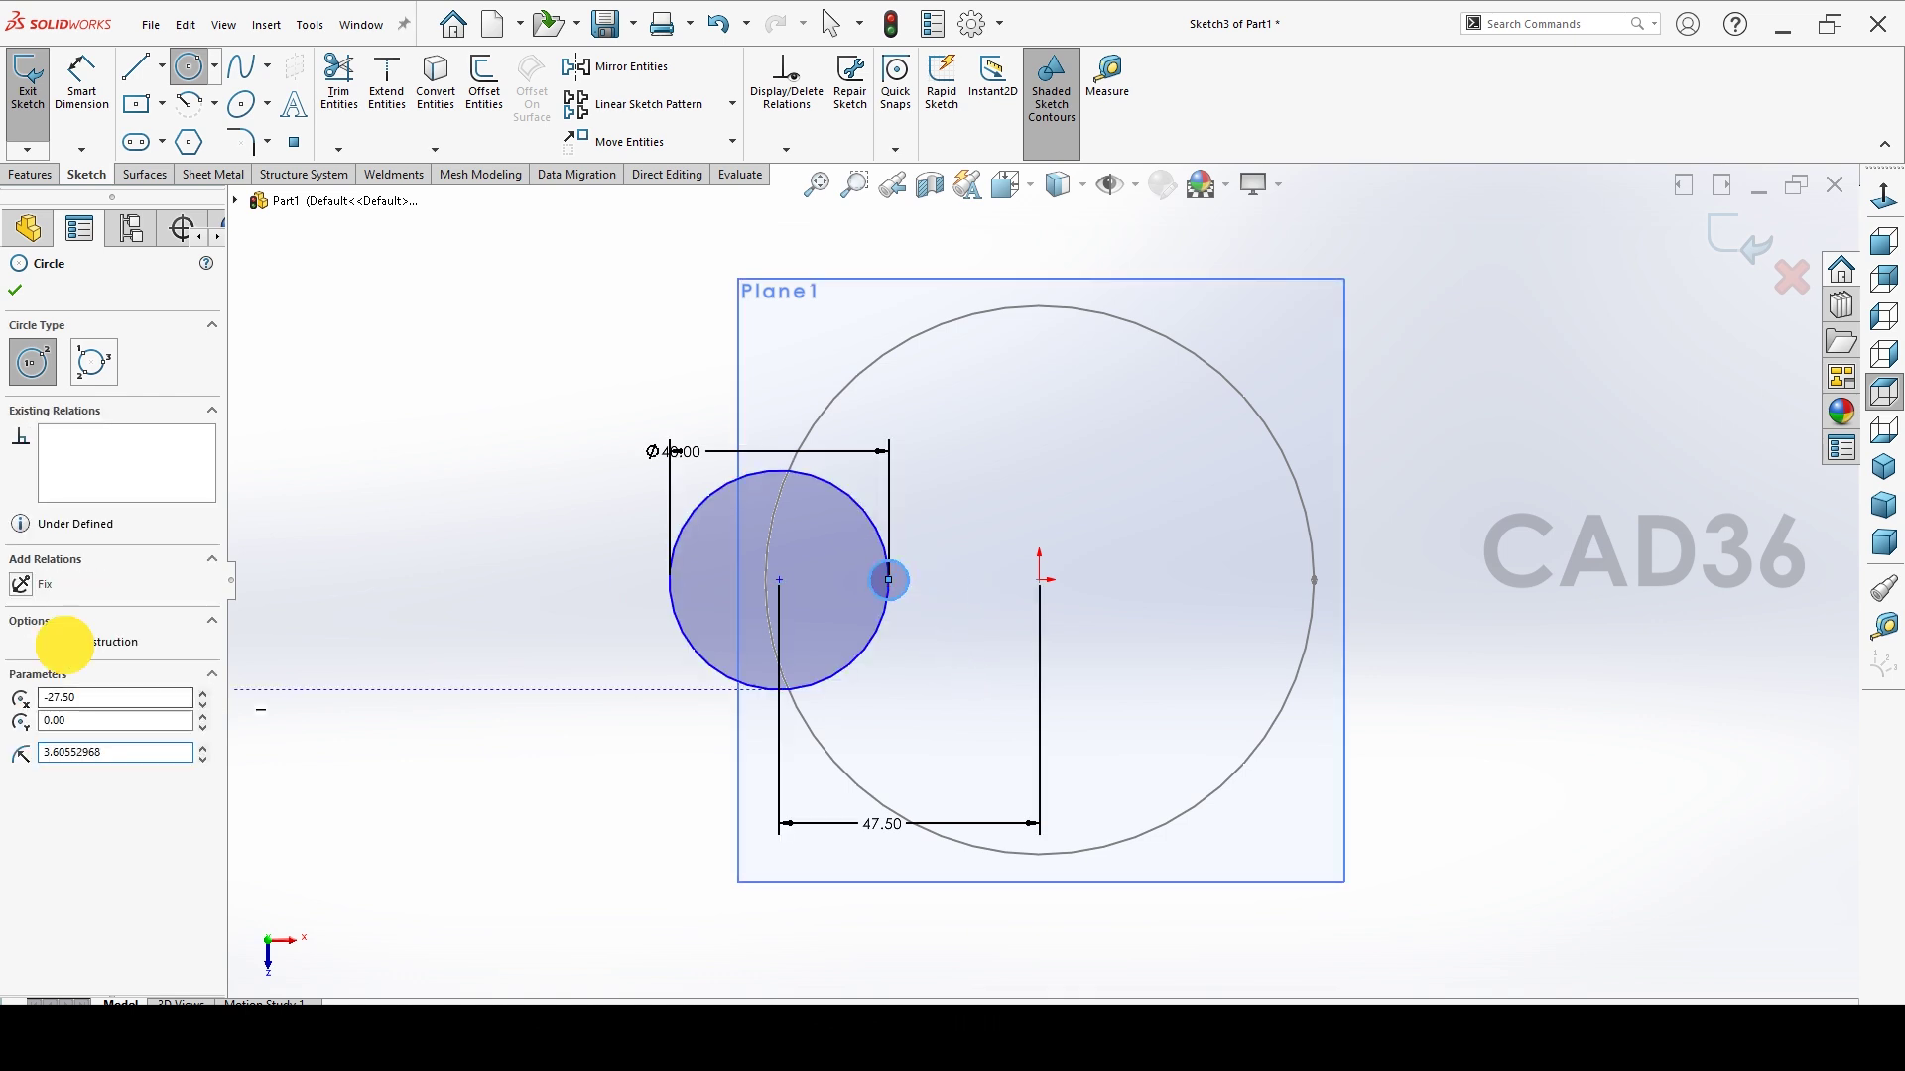
click(15, 290)
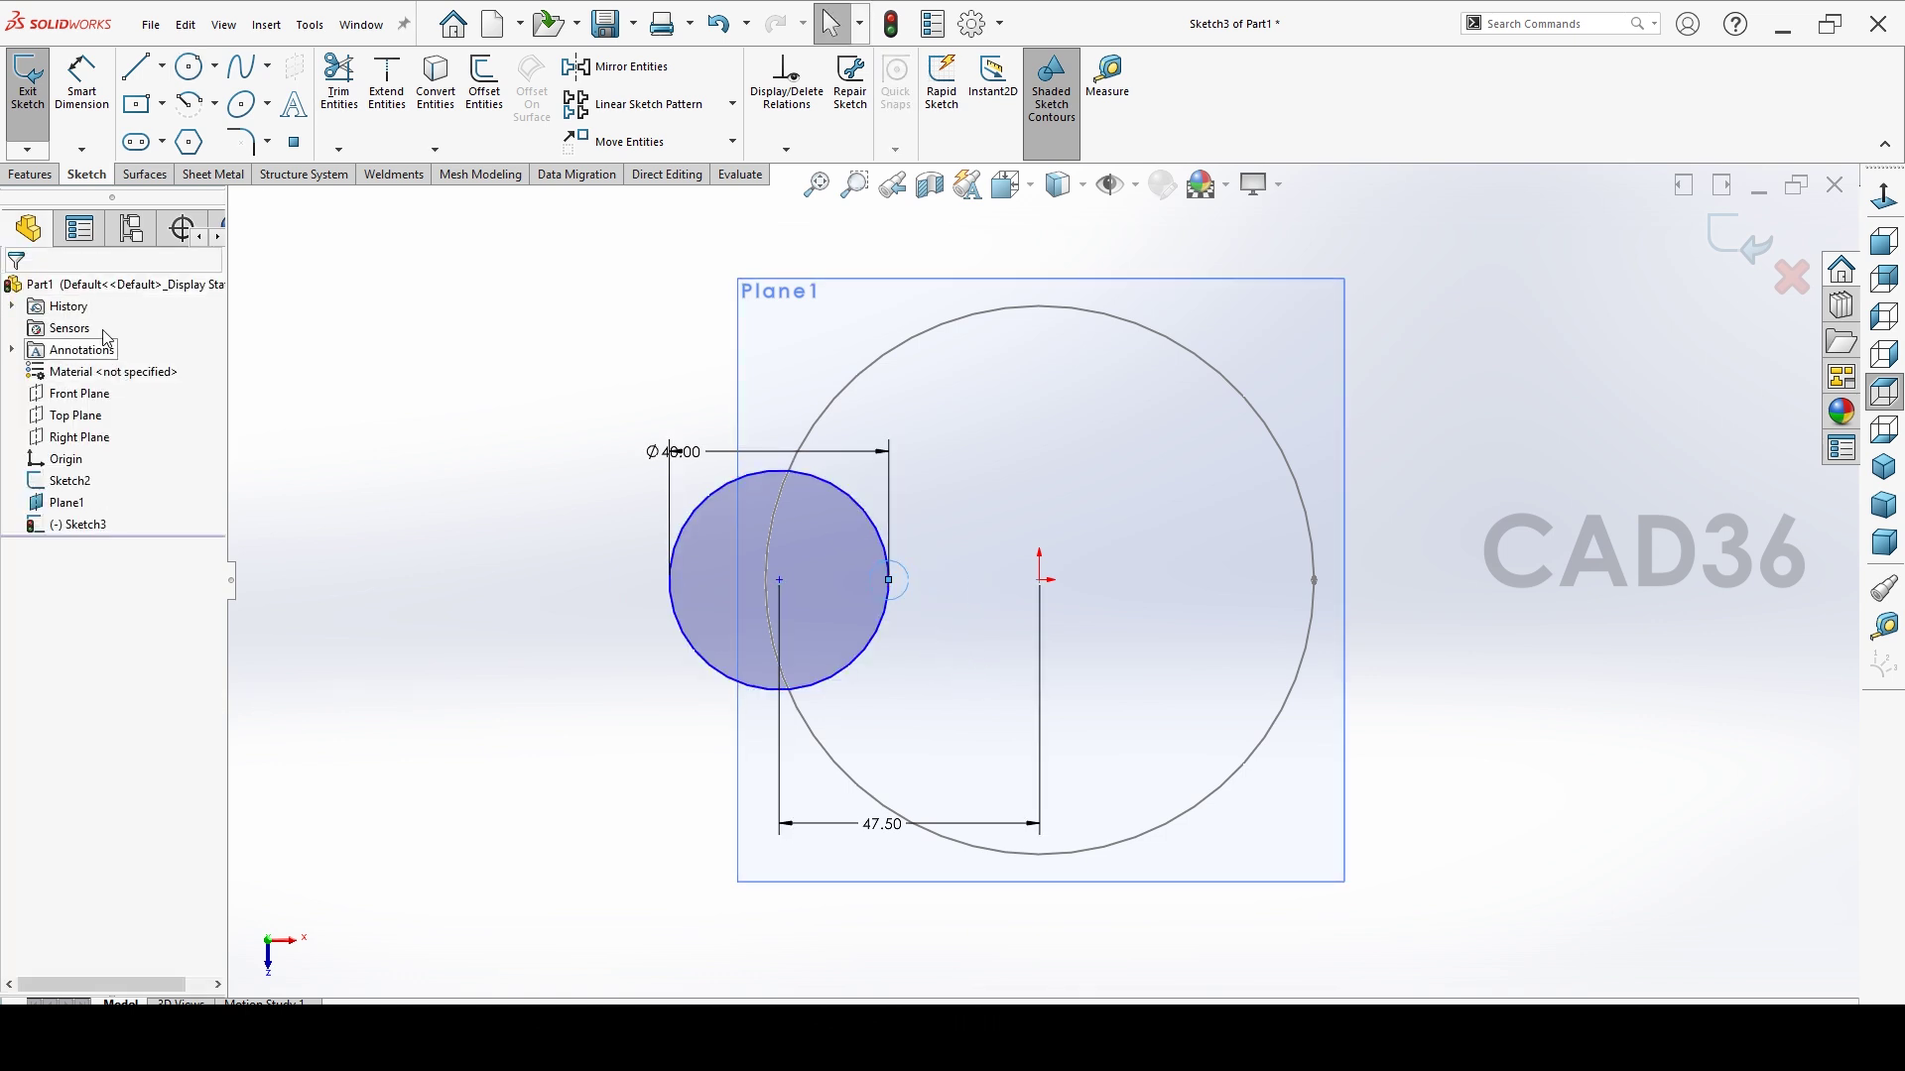
click(79, 99)
click(910, 595)
click(992, 518)
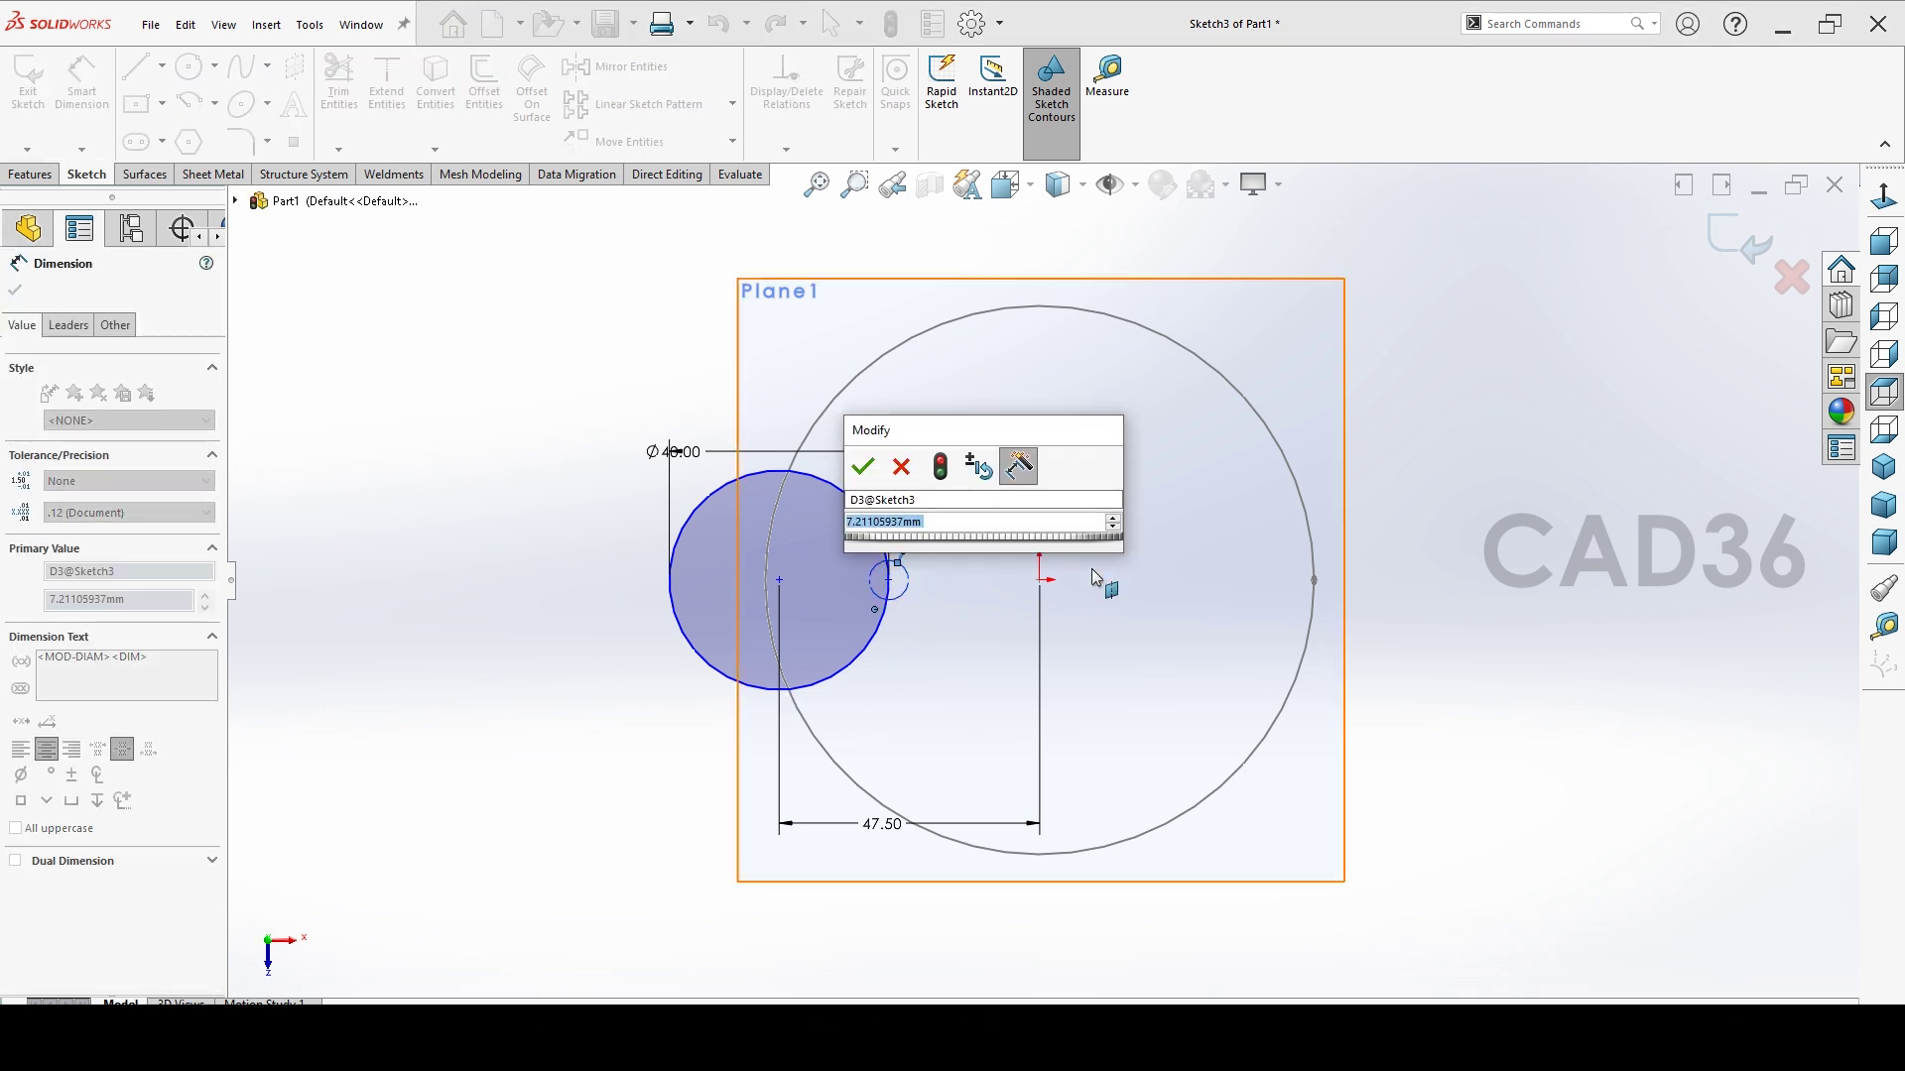
text(1)
key(Return)
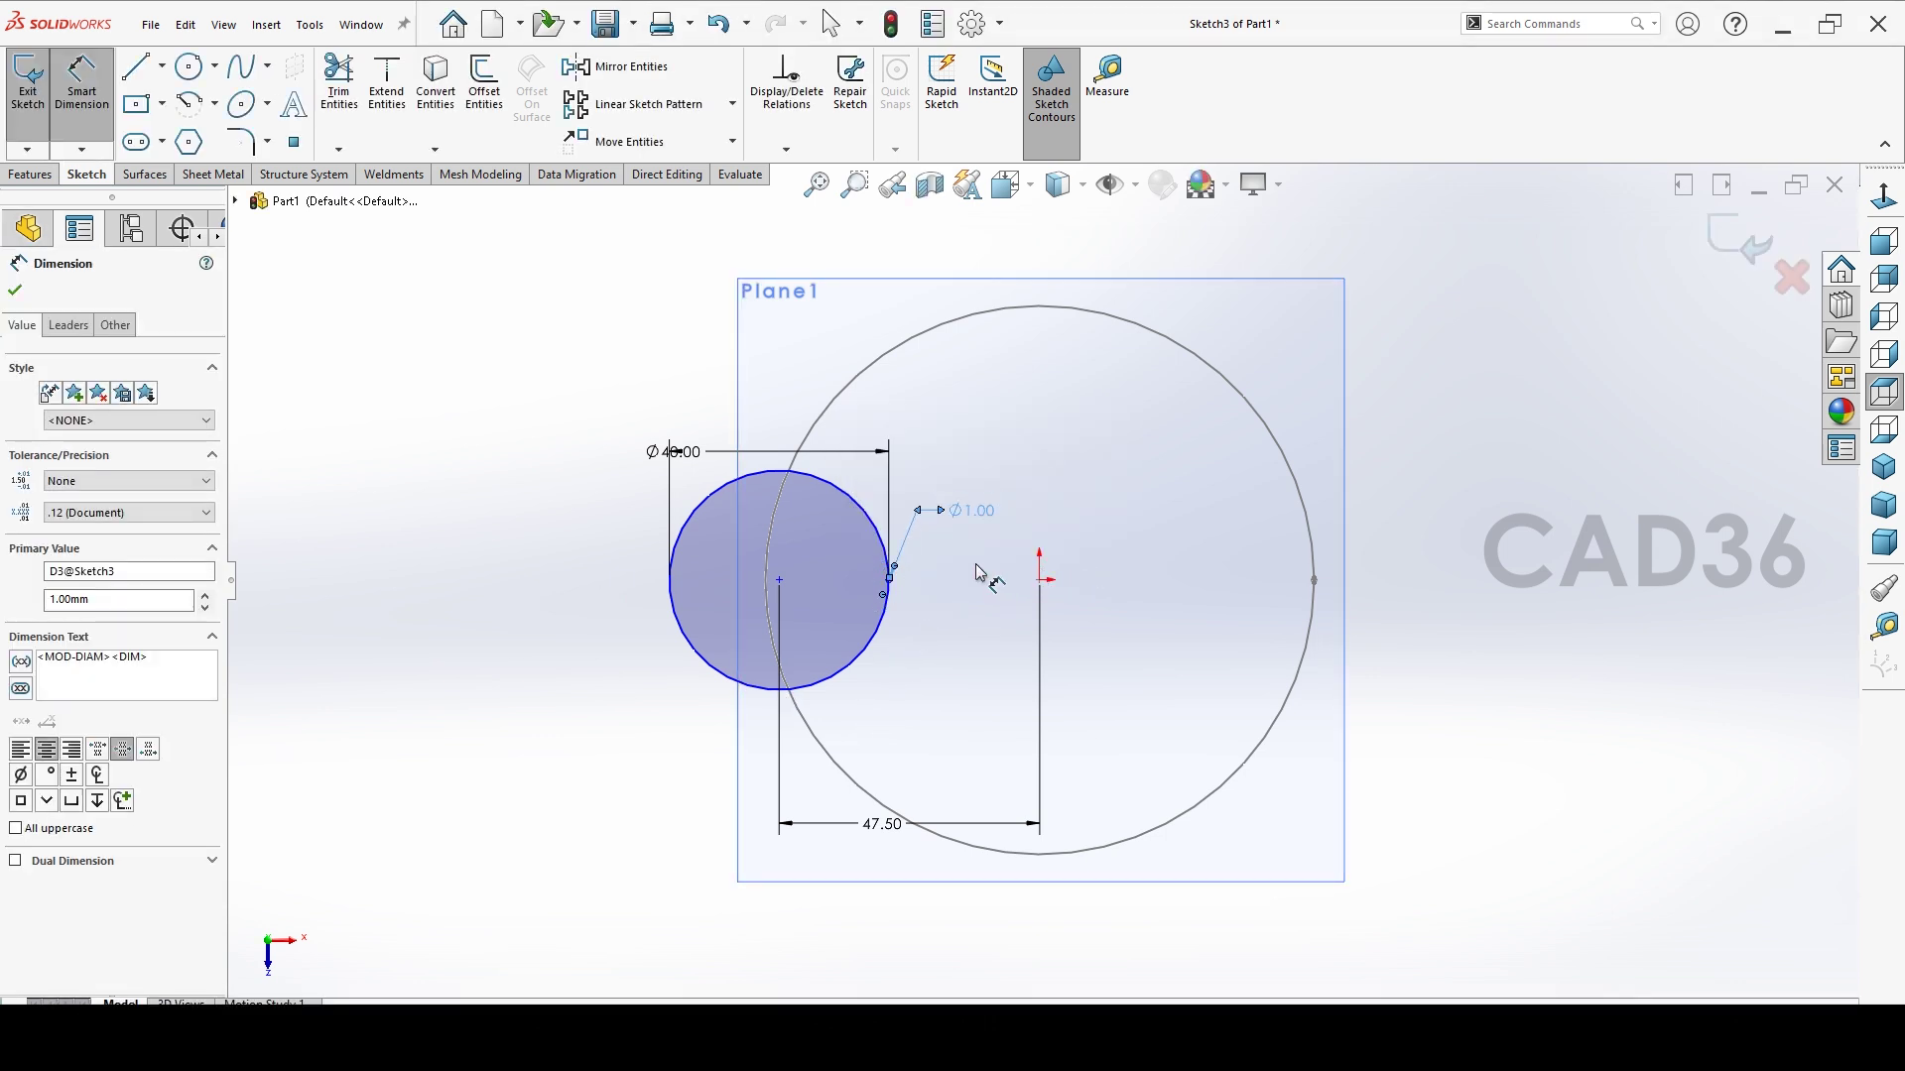
key(Escape)
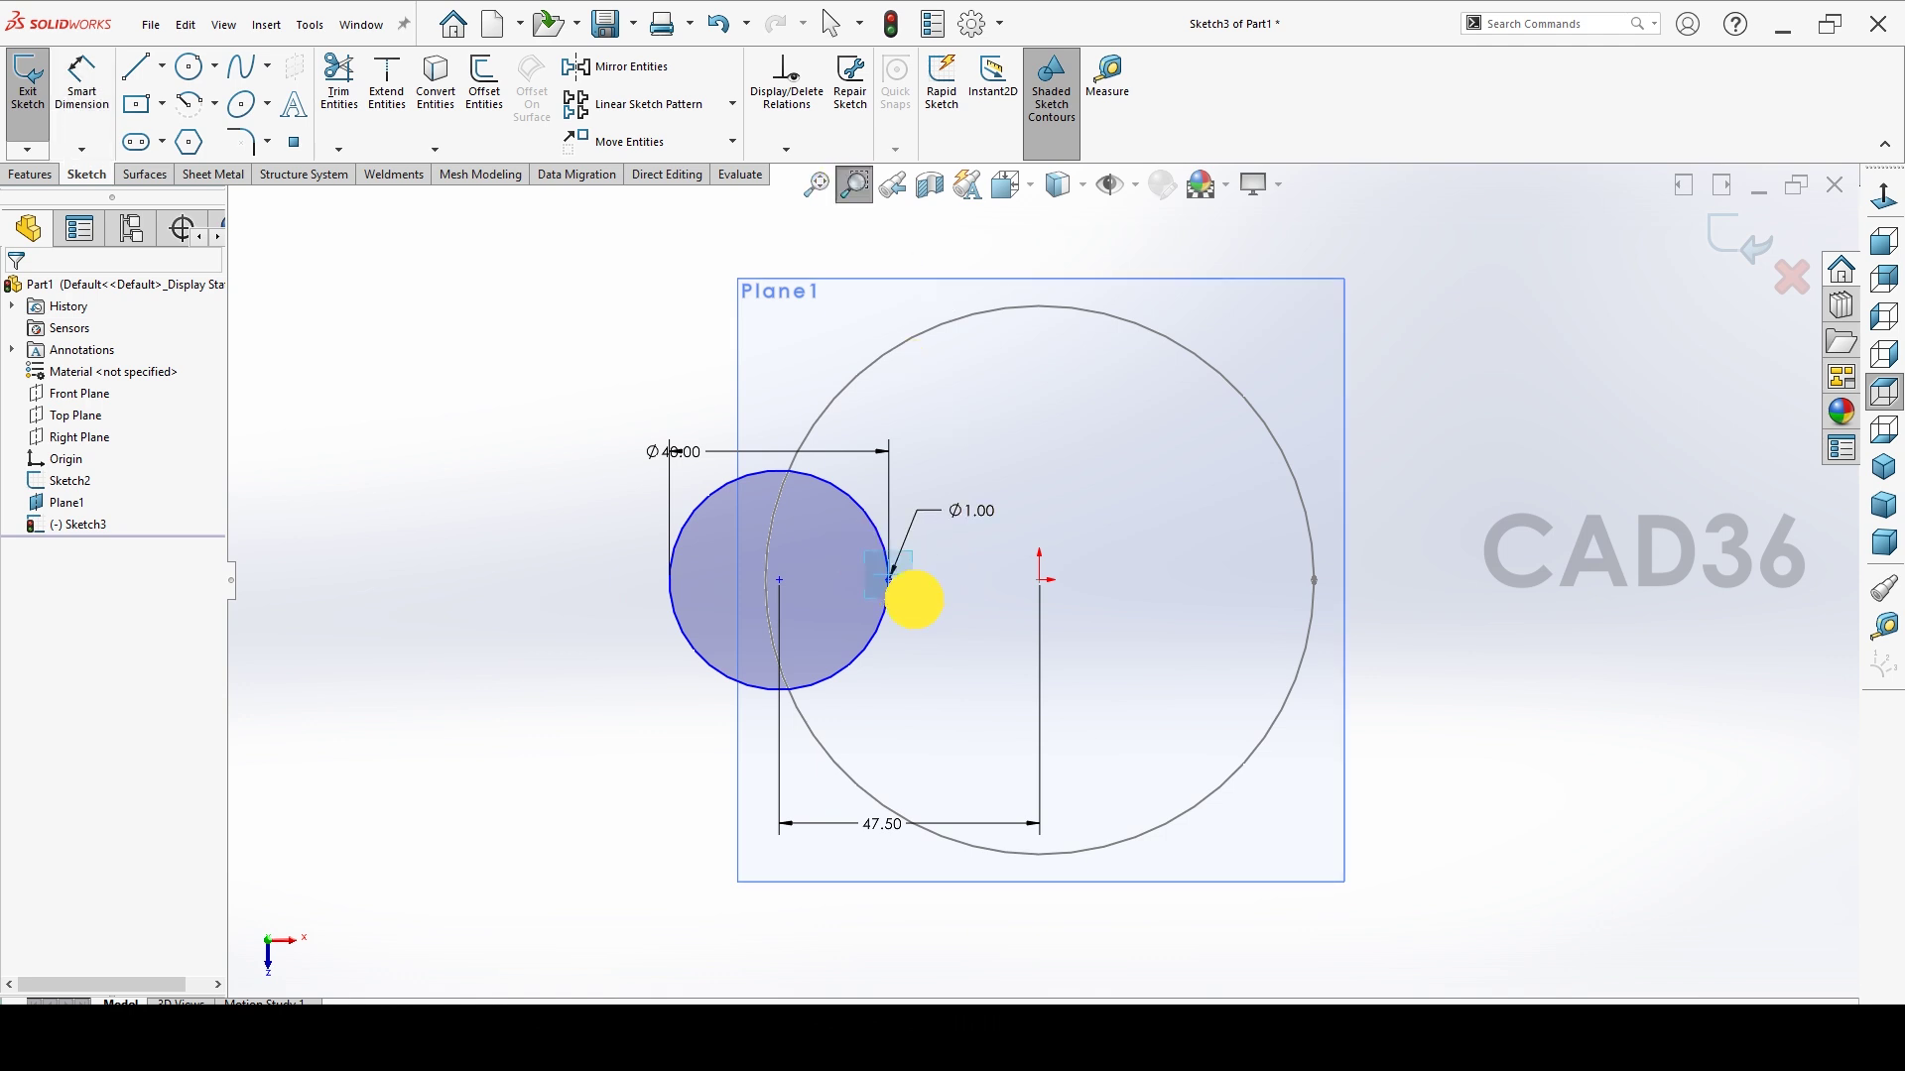
drag(911, 598, 913, 600)
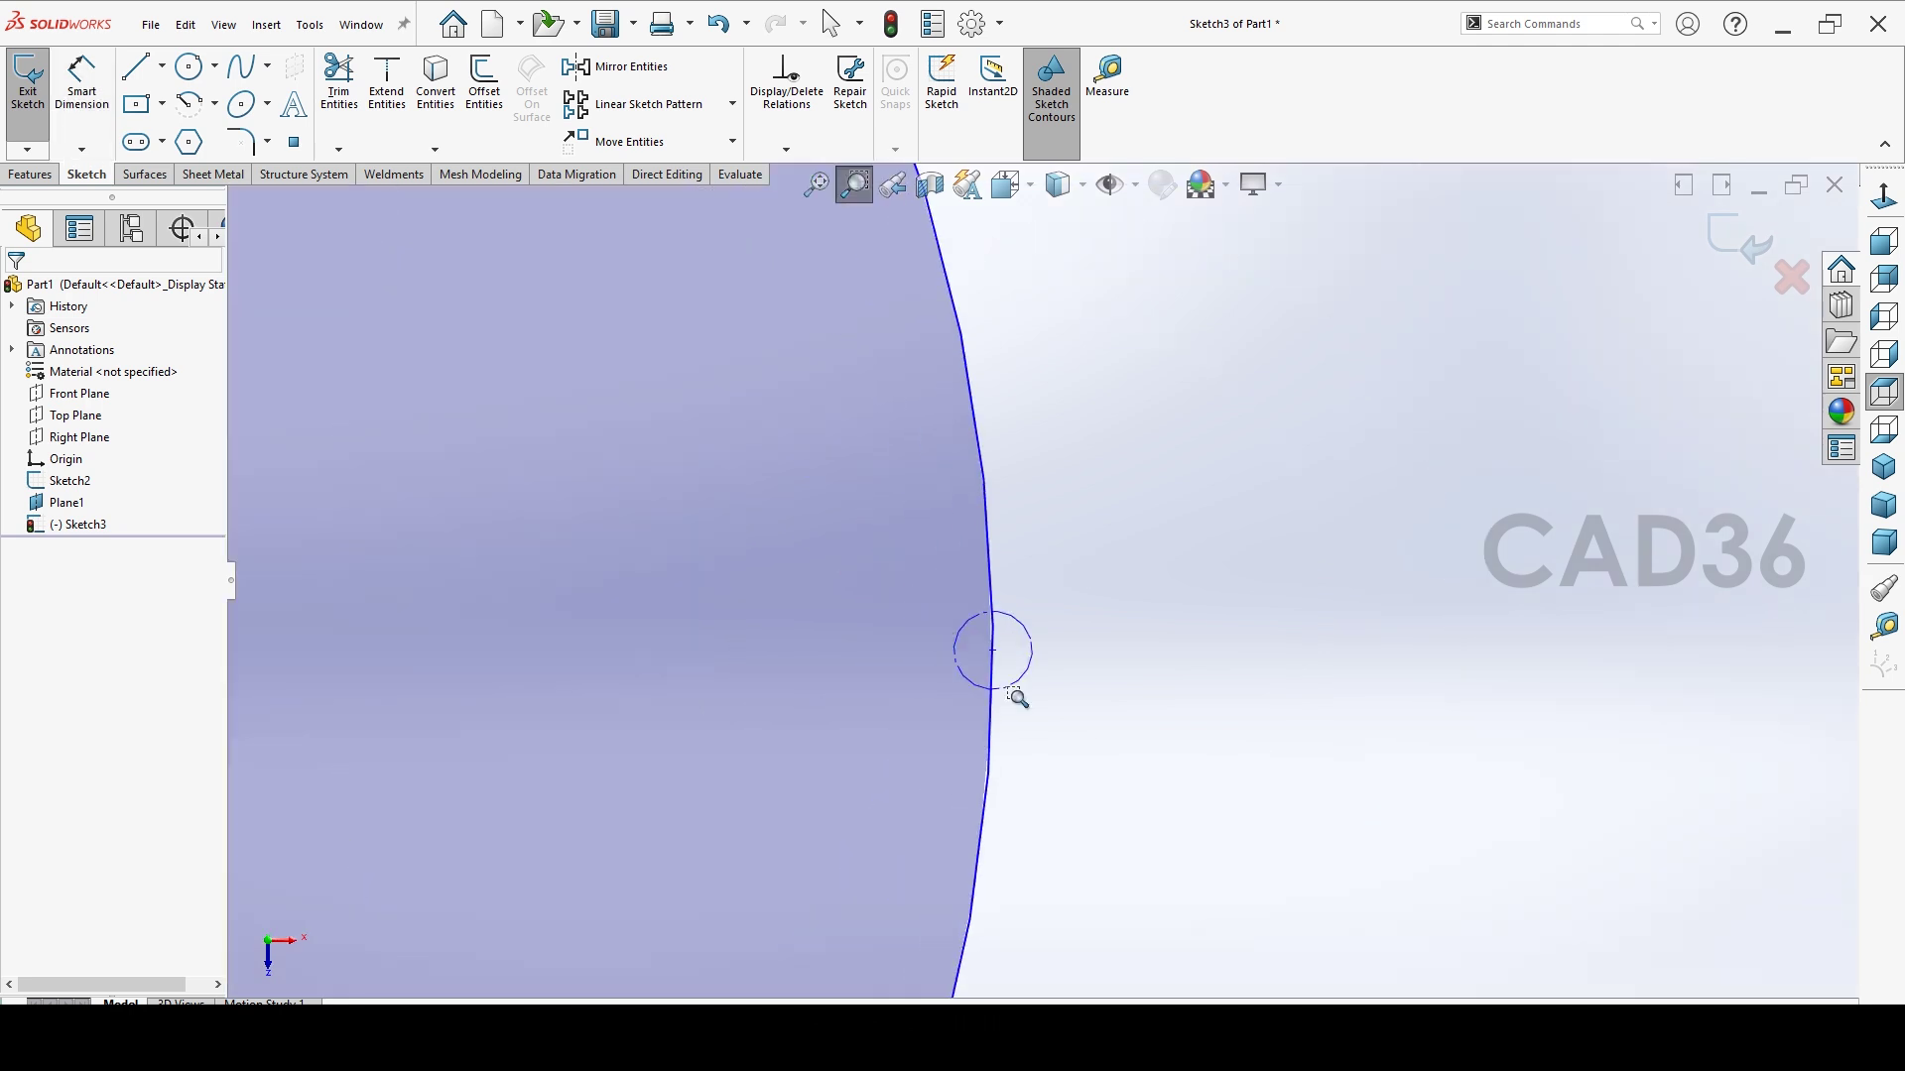
Trim the Ø40 circle's arc inside the construction circle.
click(340, 85)
drag(1033, 659, 1002, 662)
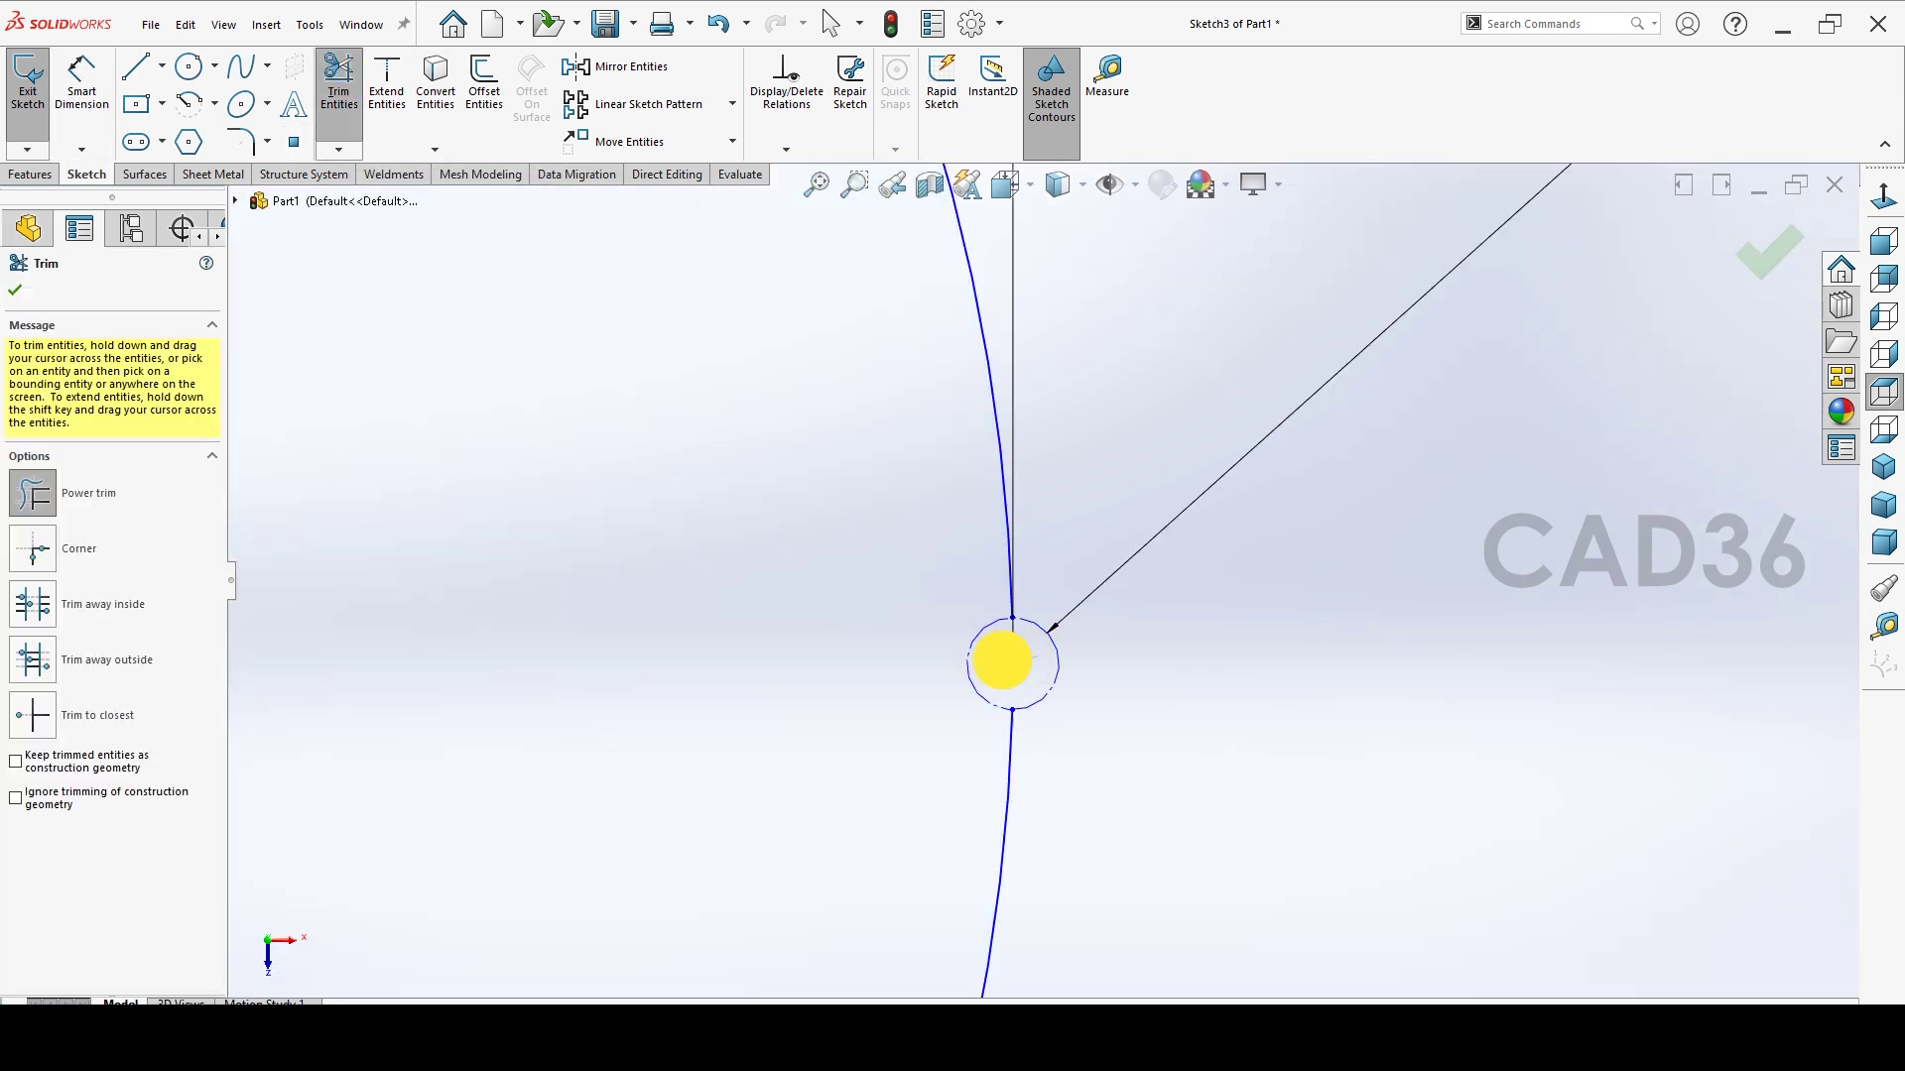
click(15, 291)
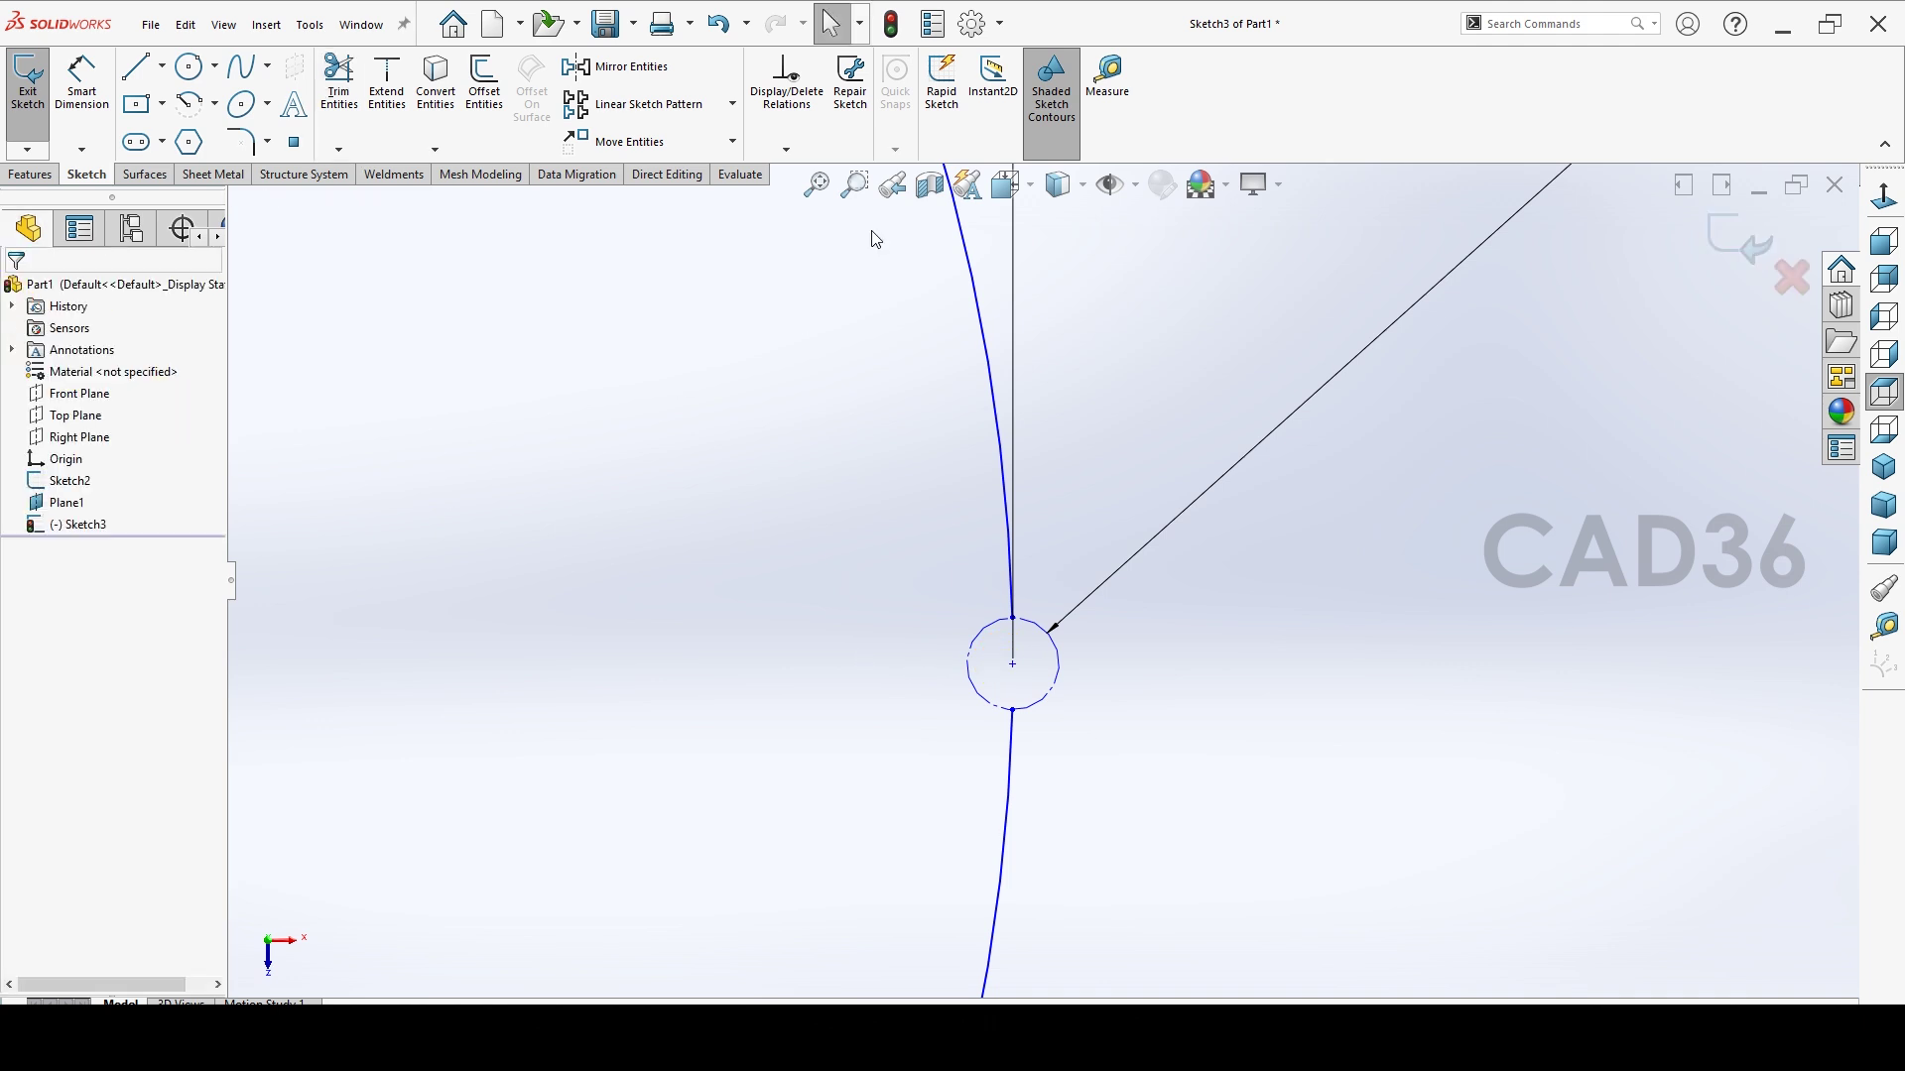
click(817, 184)
click(1542, 702)
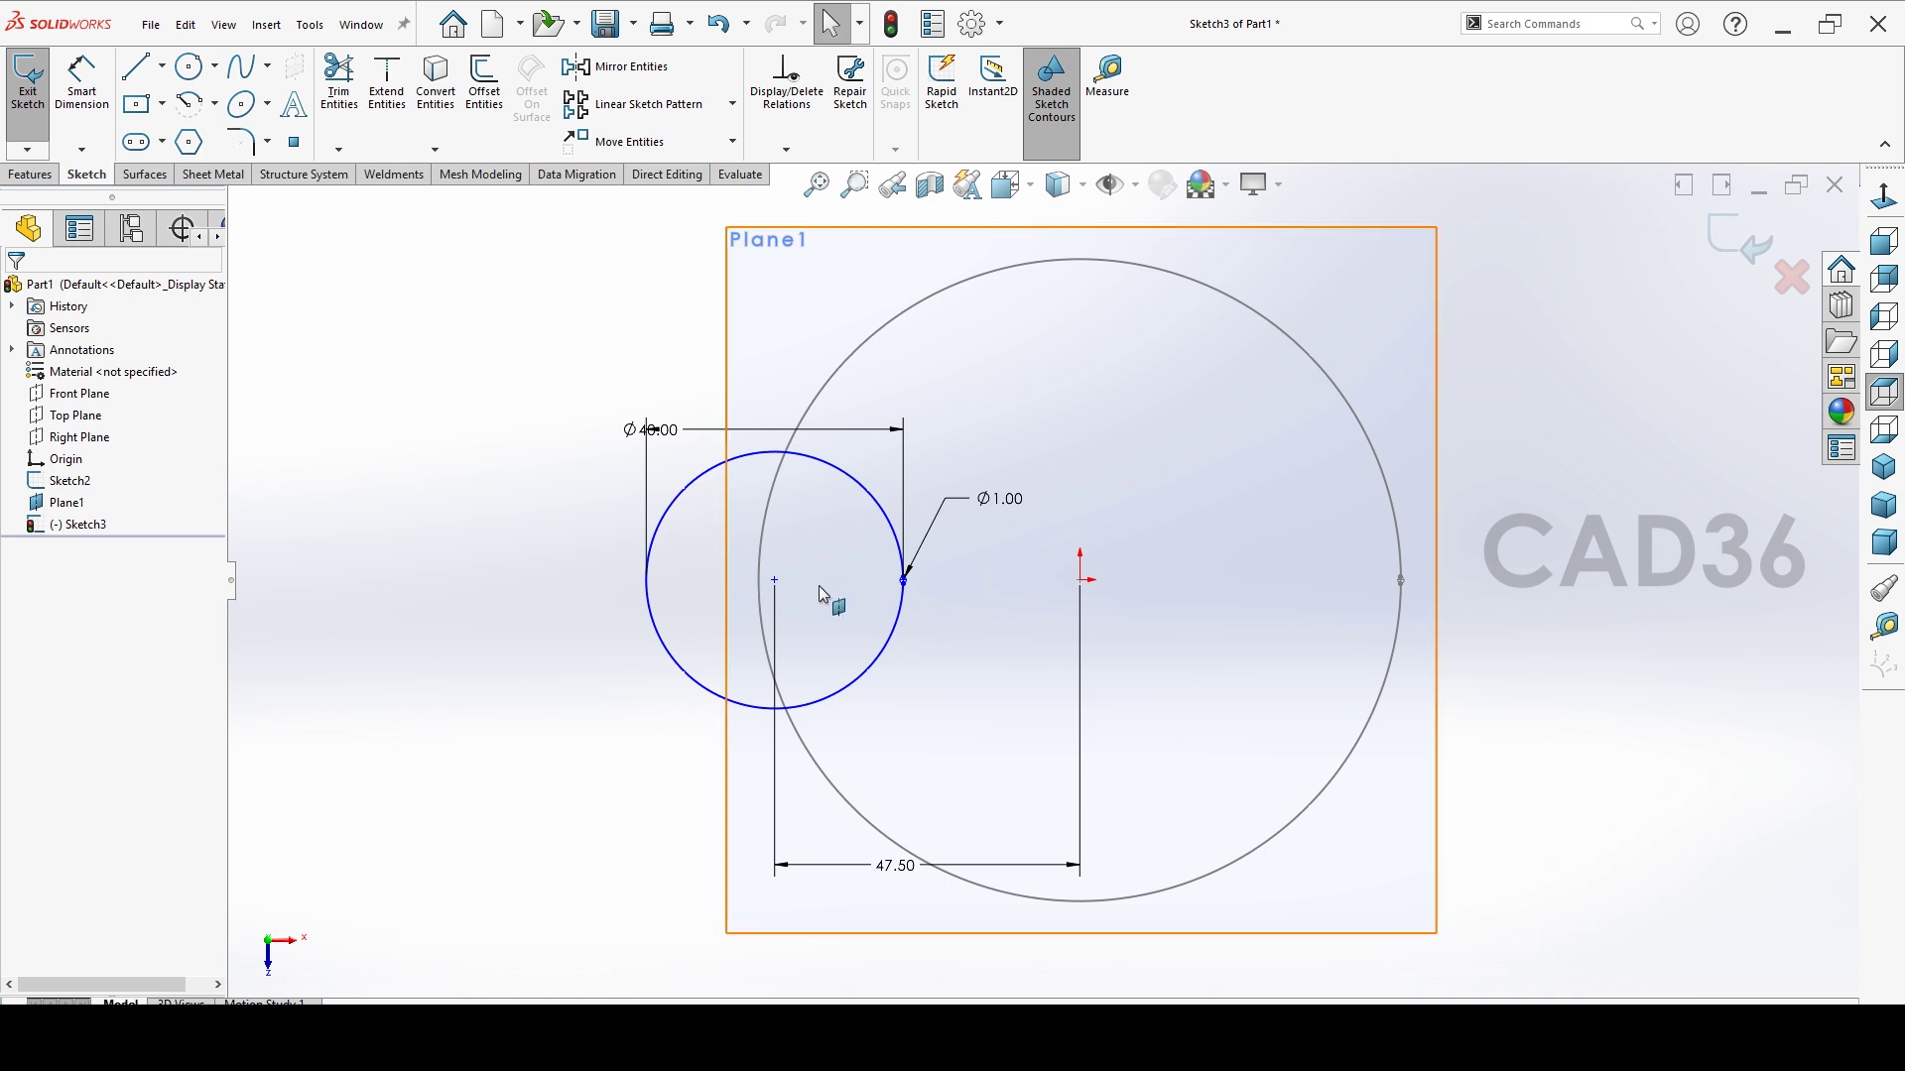
Make the Ø40 circle's centre horizontal with the origin to fully define the sketch.
click(774, 581)
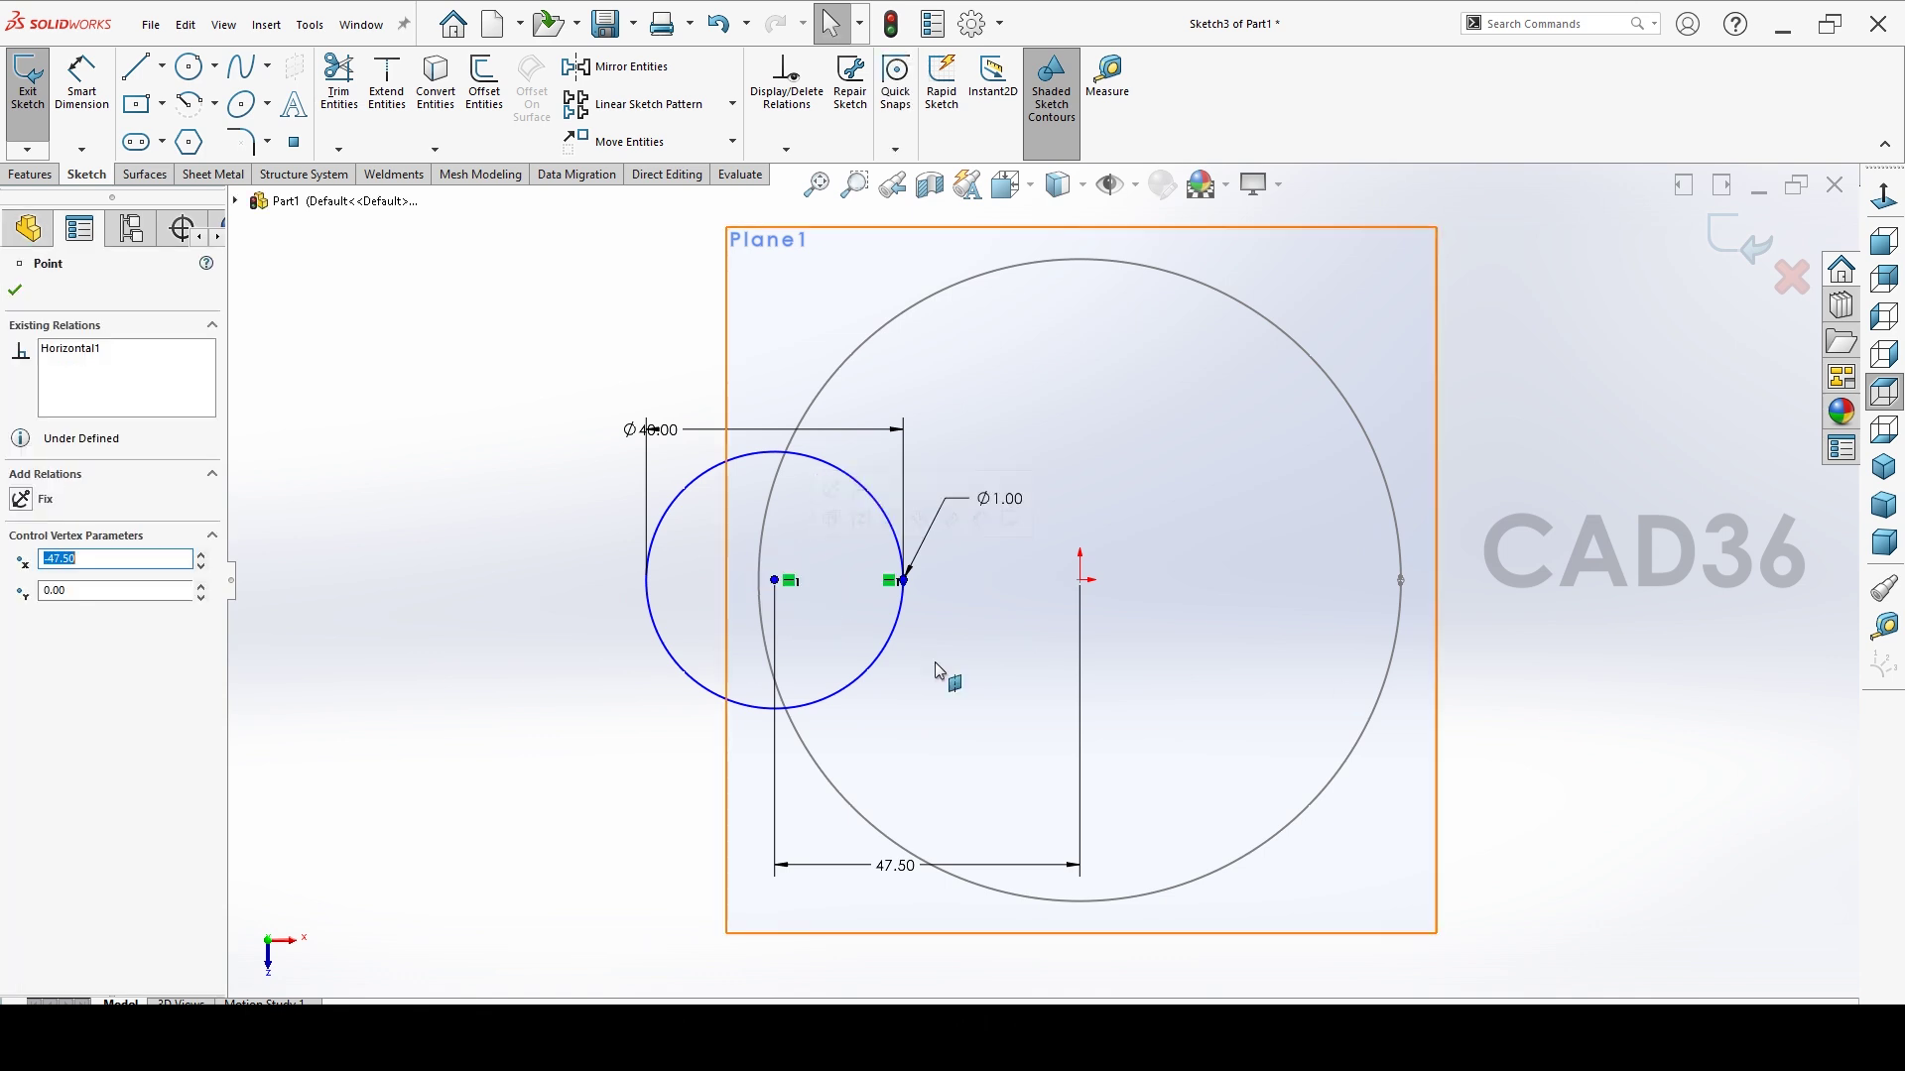
ctrl+click(1079, 582)
click(1142, 492)
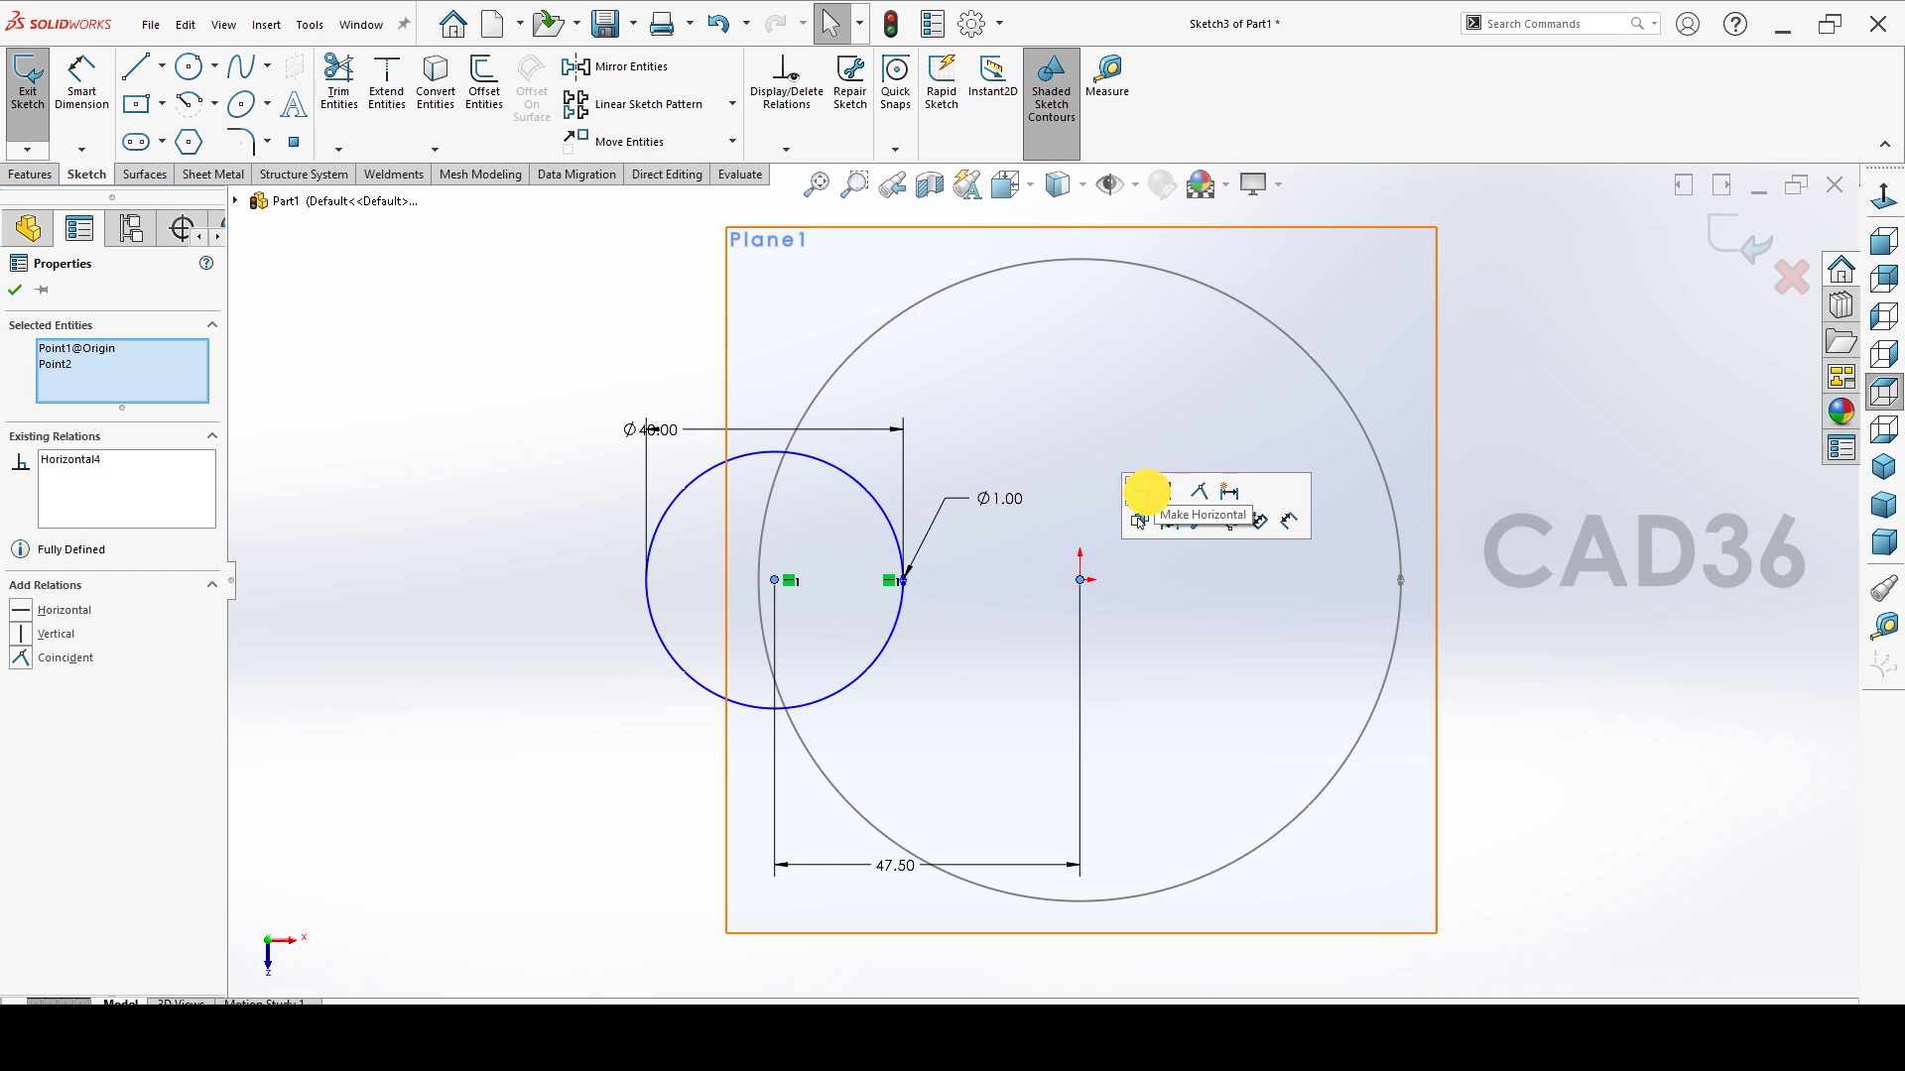
click(1583, 639)
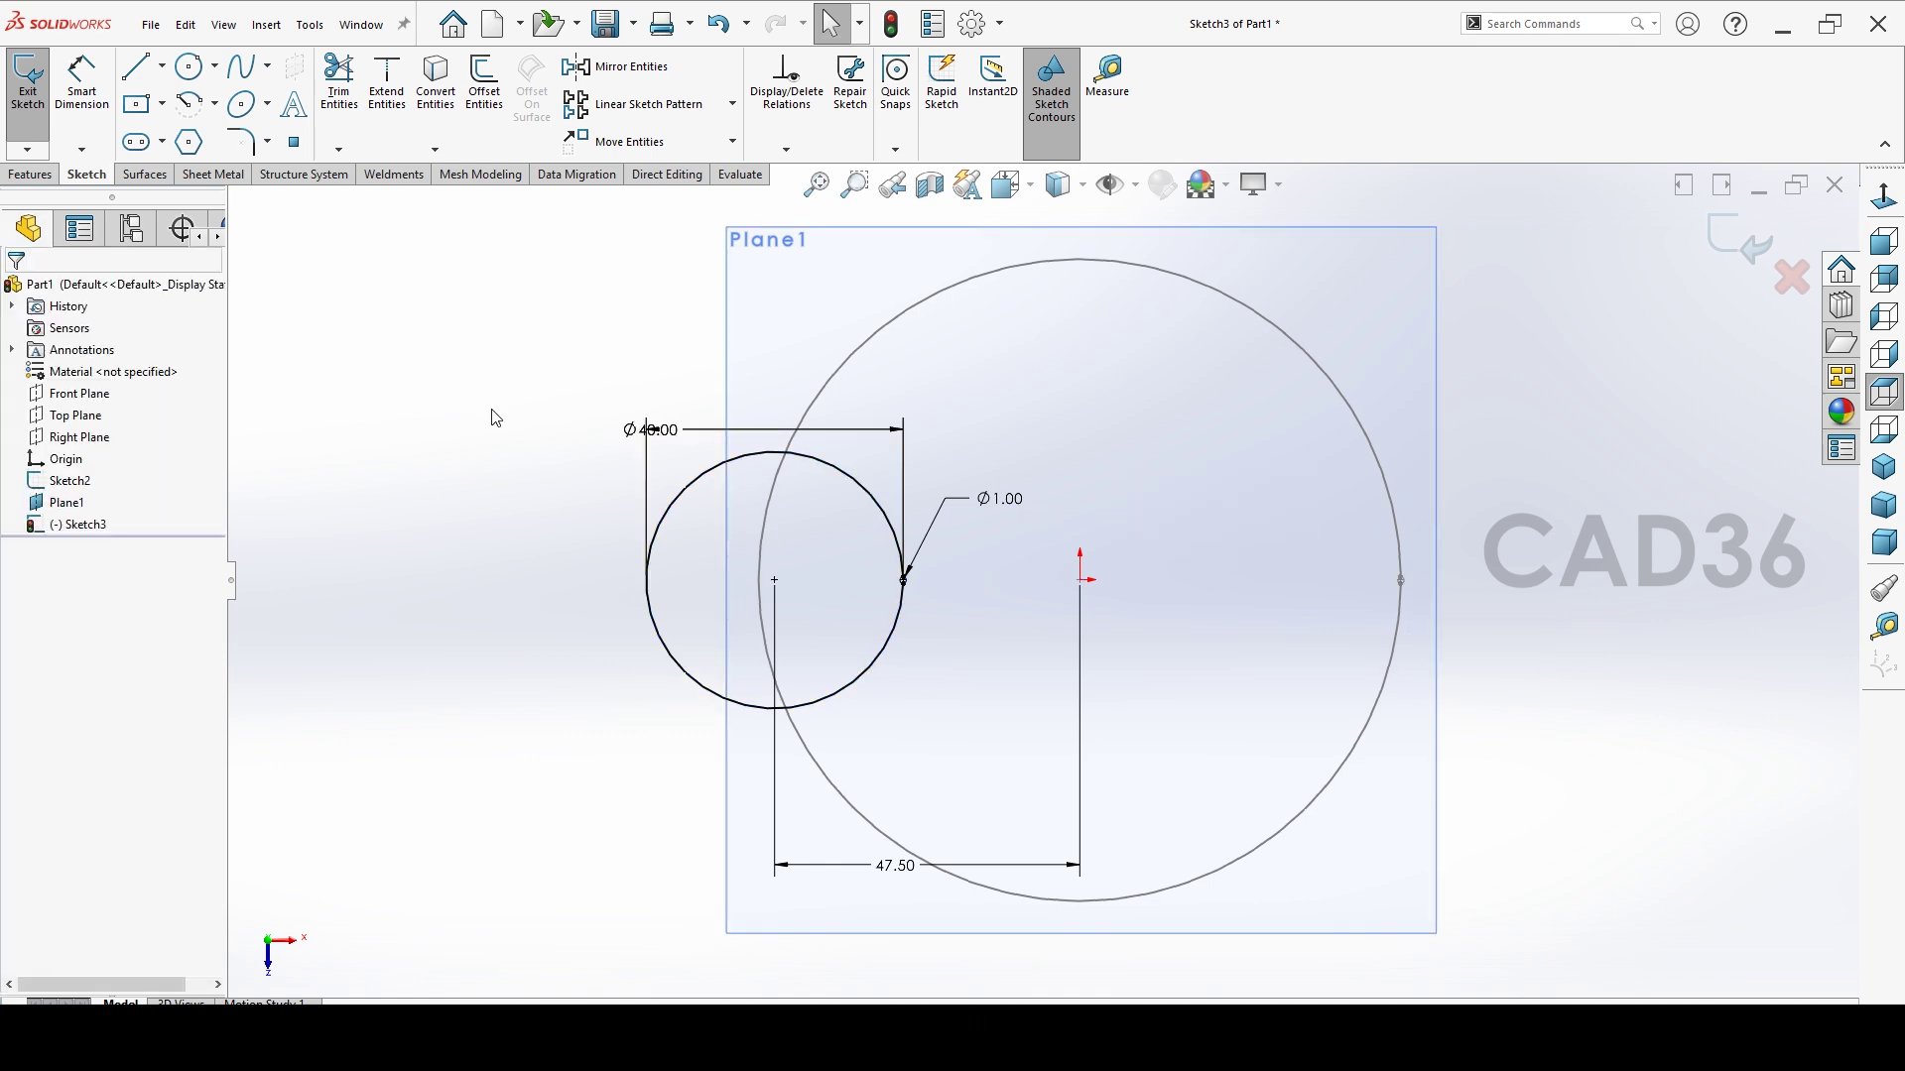
drag(657, 430, 602, 506)
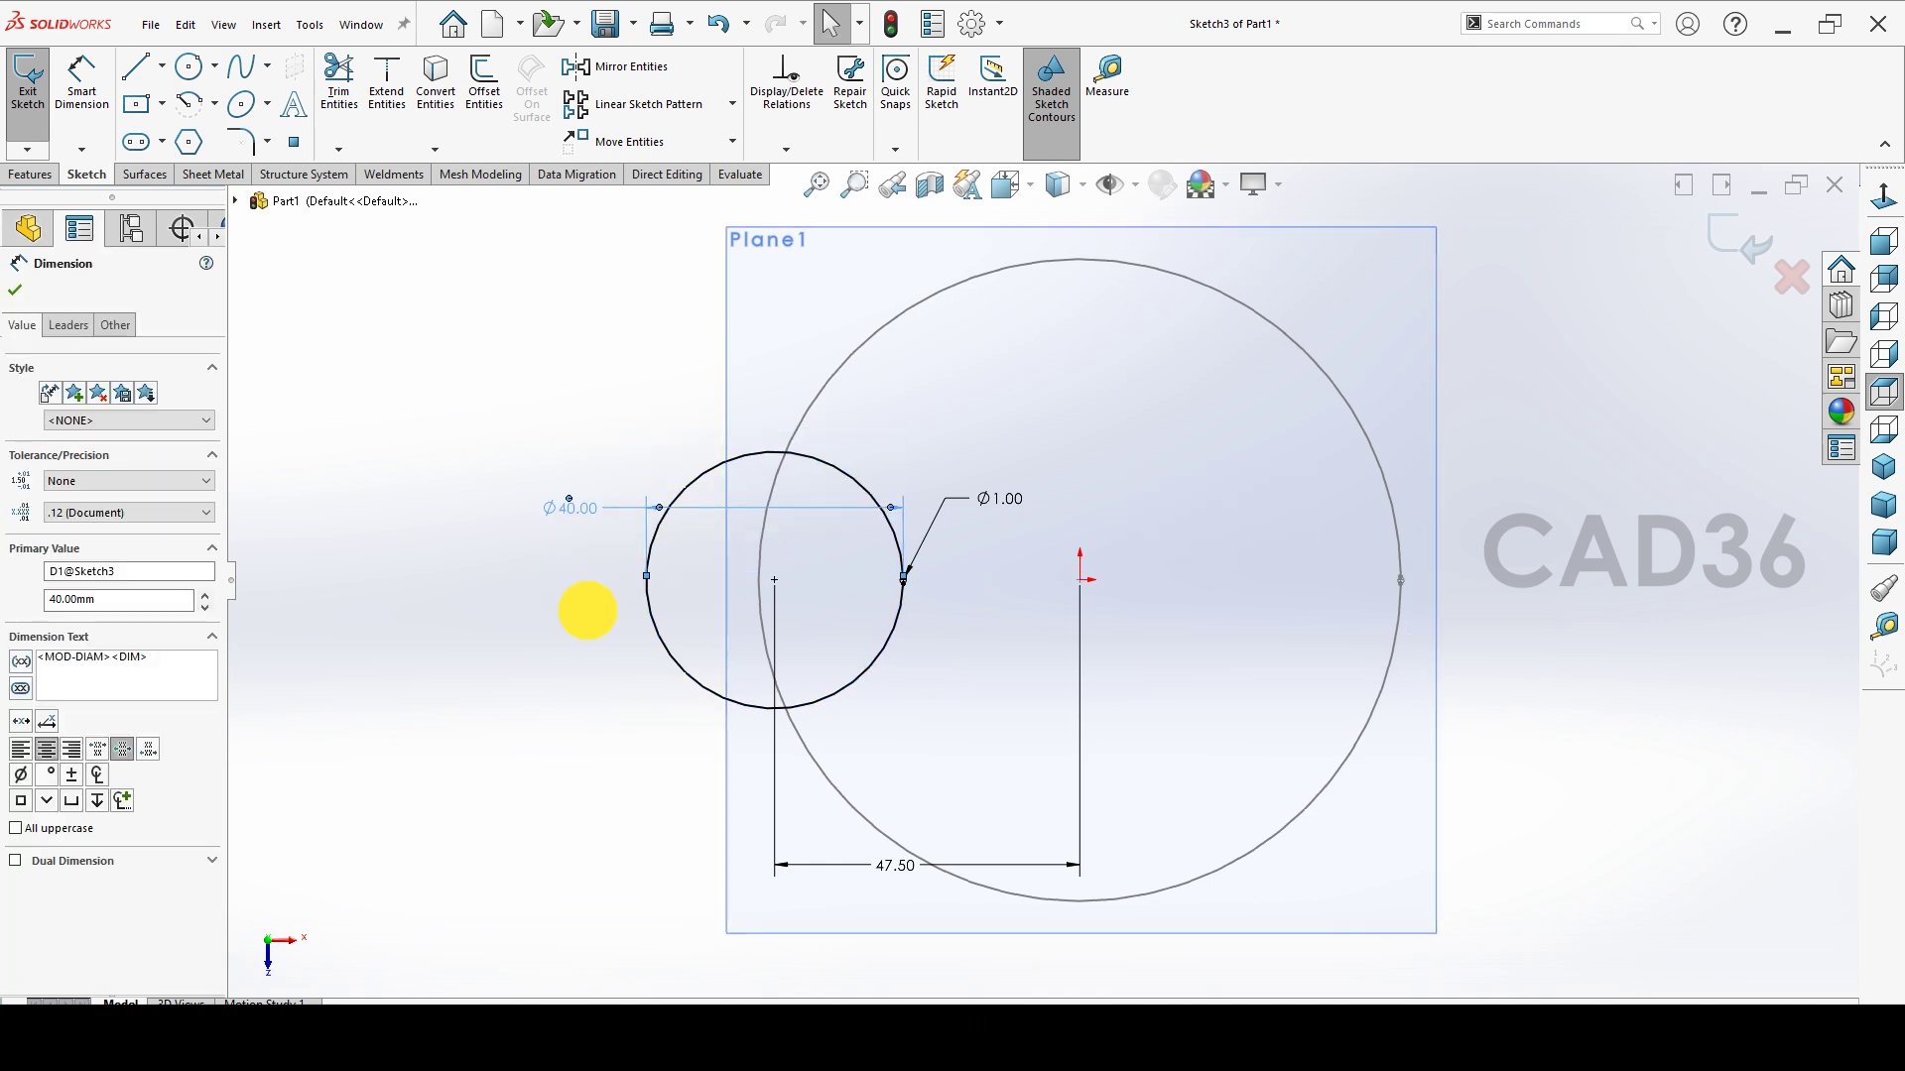
click(582, 608)
Set Document Properties dimension trailing zeroes to Remove so the small circle reads Ø1.
click(972, 23)
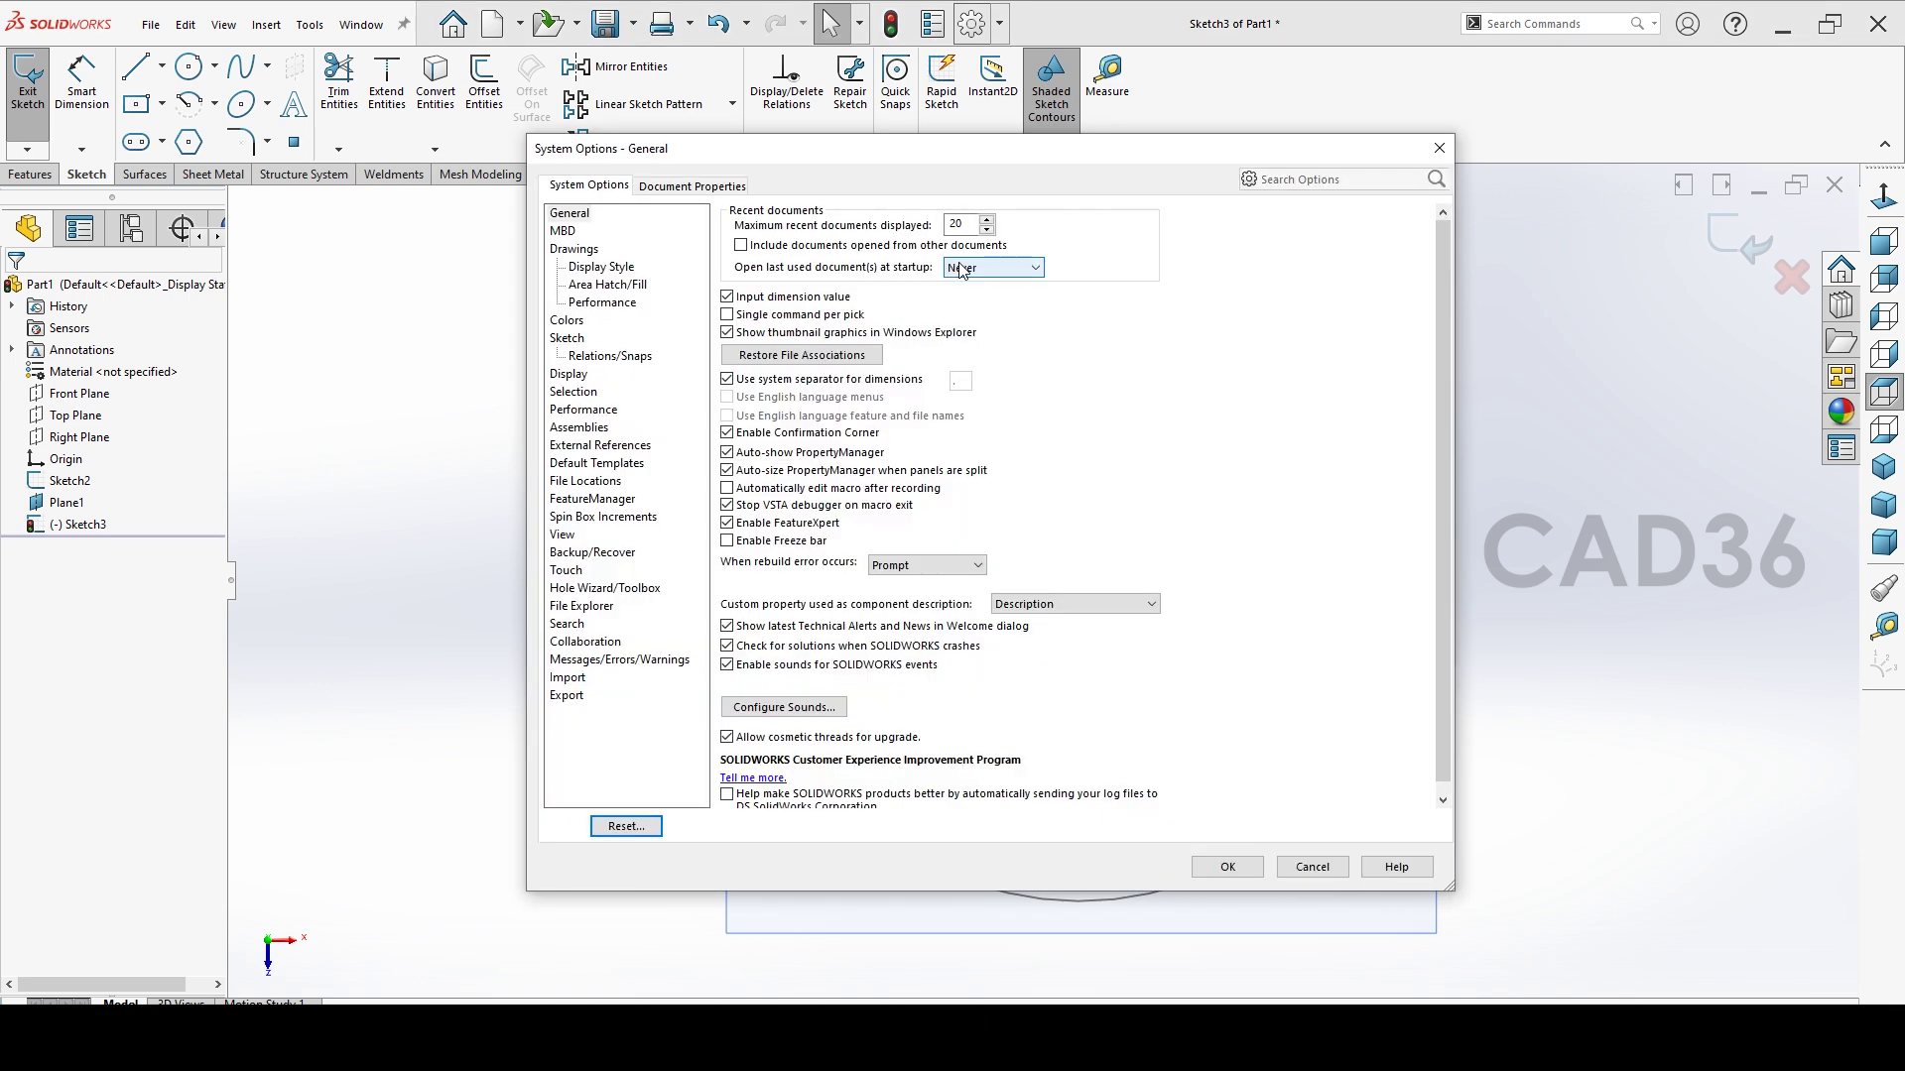
click(654, 188)
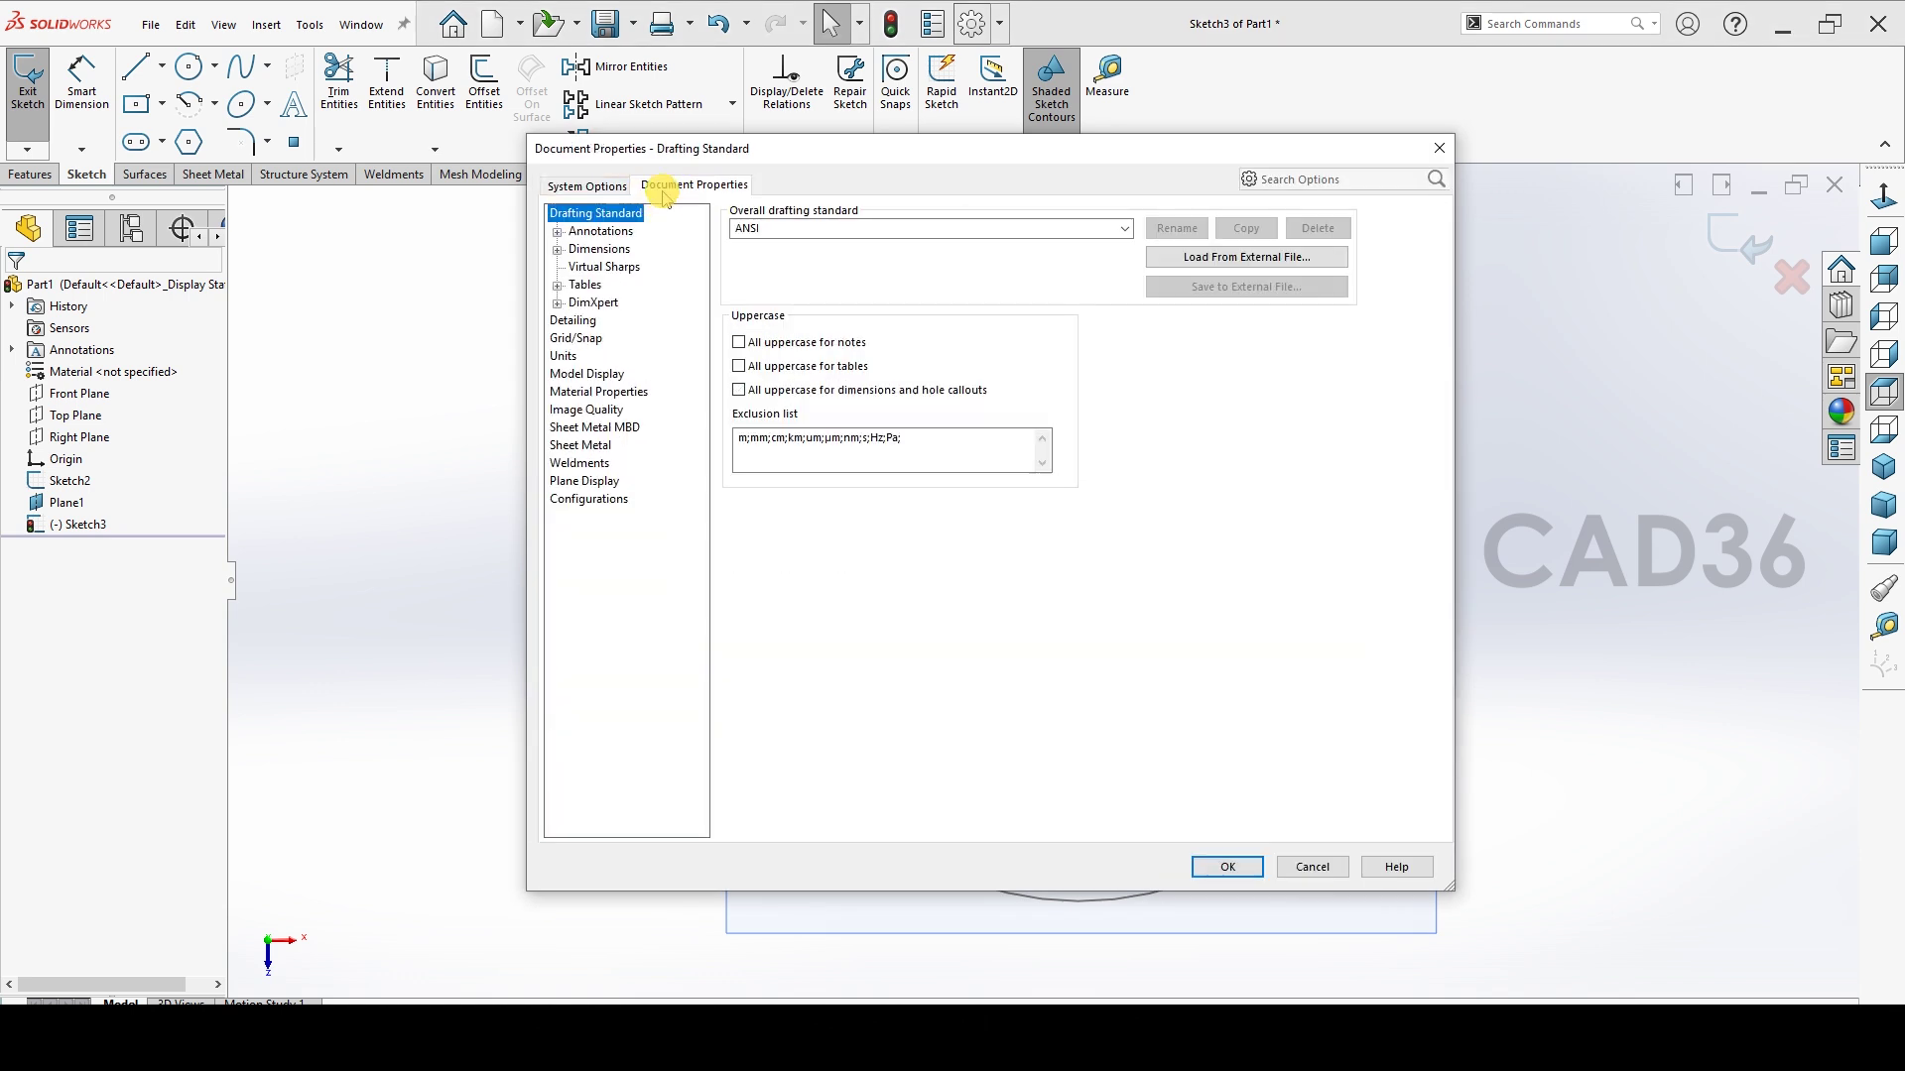
click(610, 249)
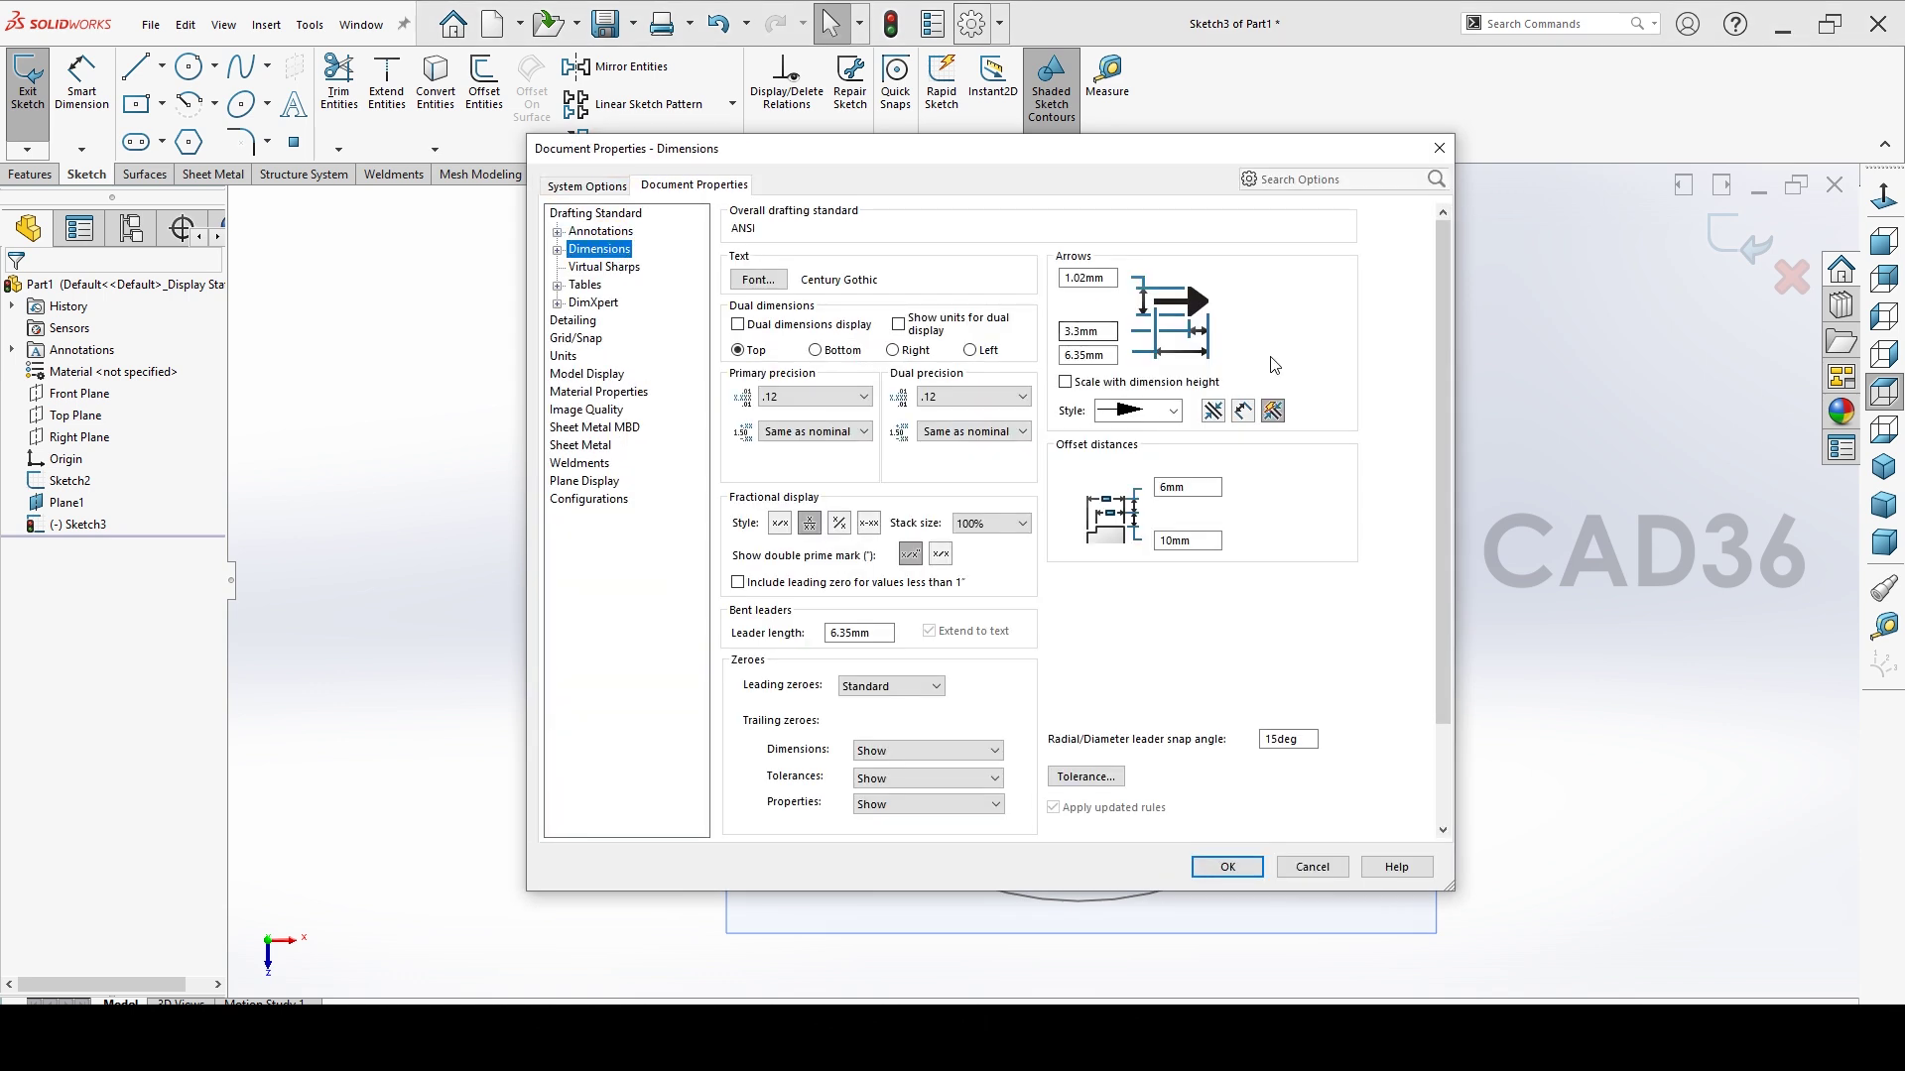
drag(1443, 449, 1441, 544)
click(924, 628)
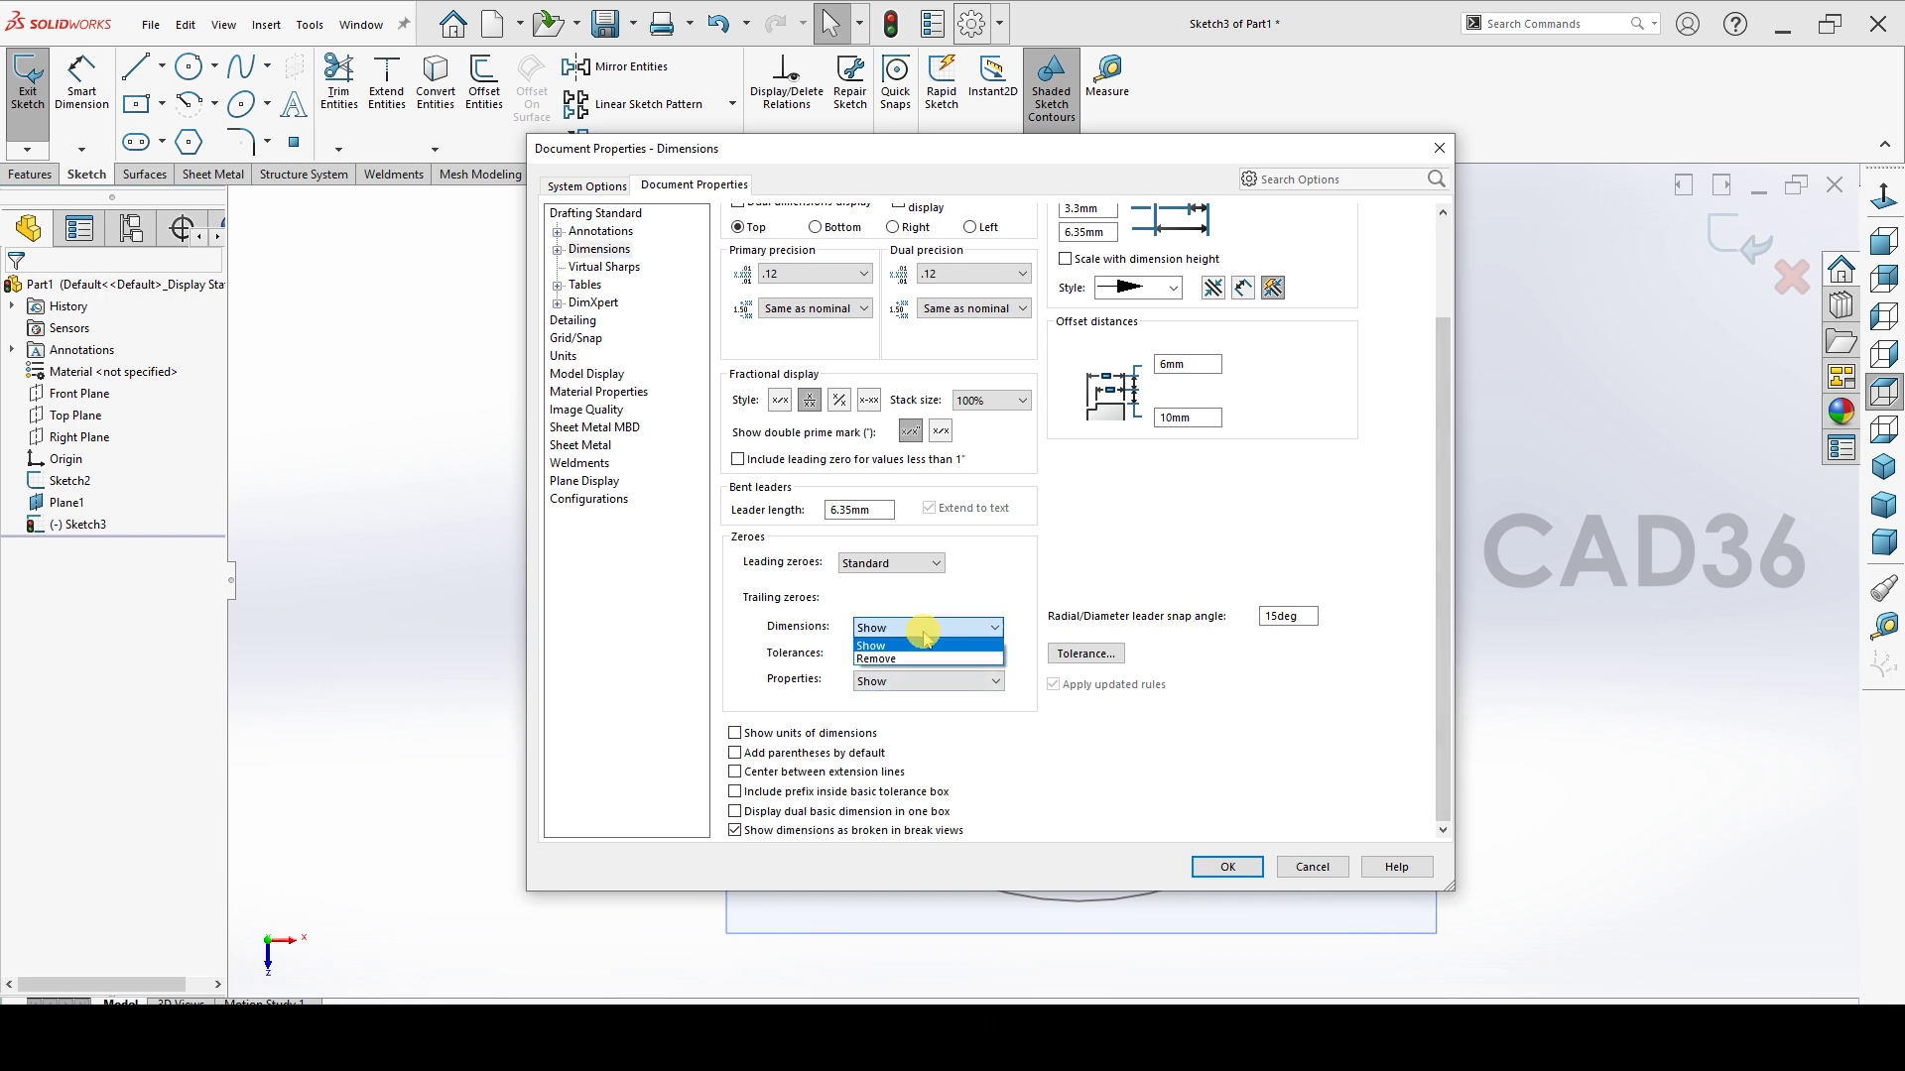
click(890, 658)
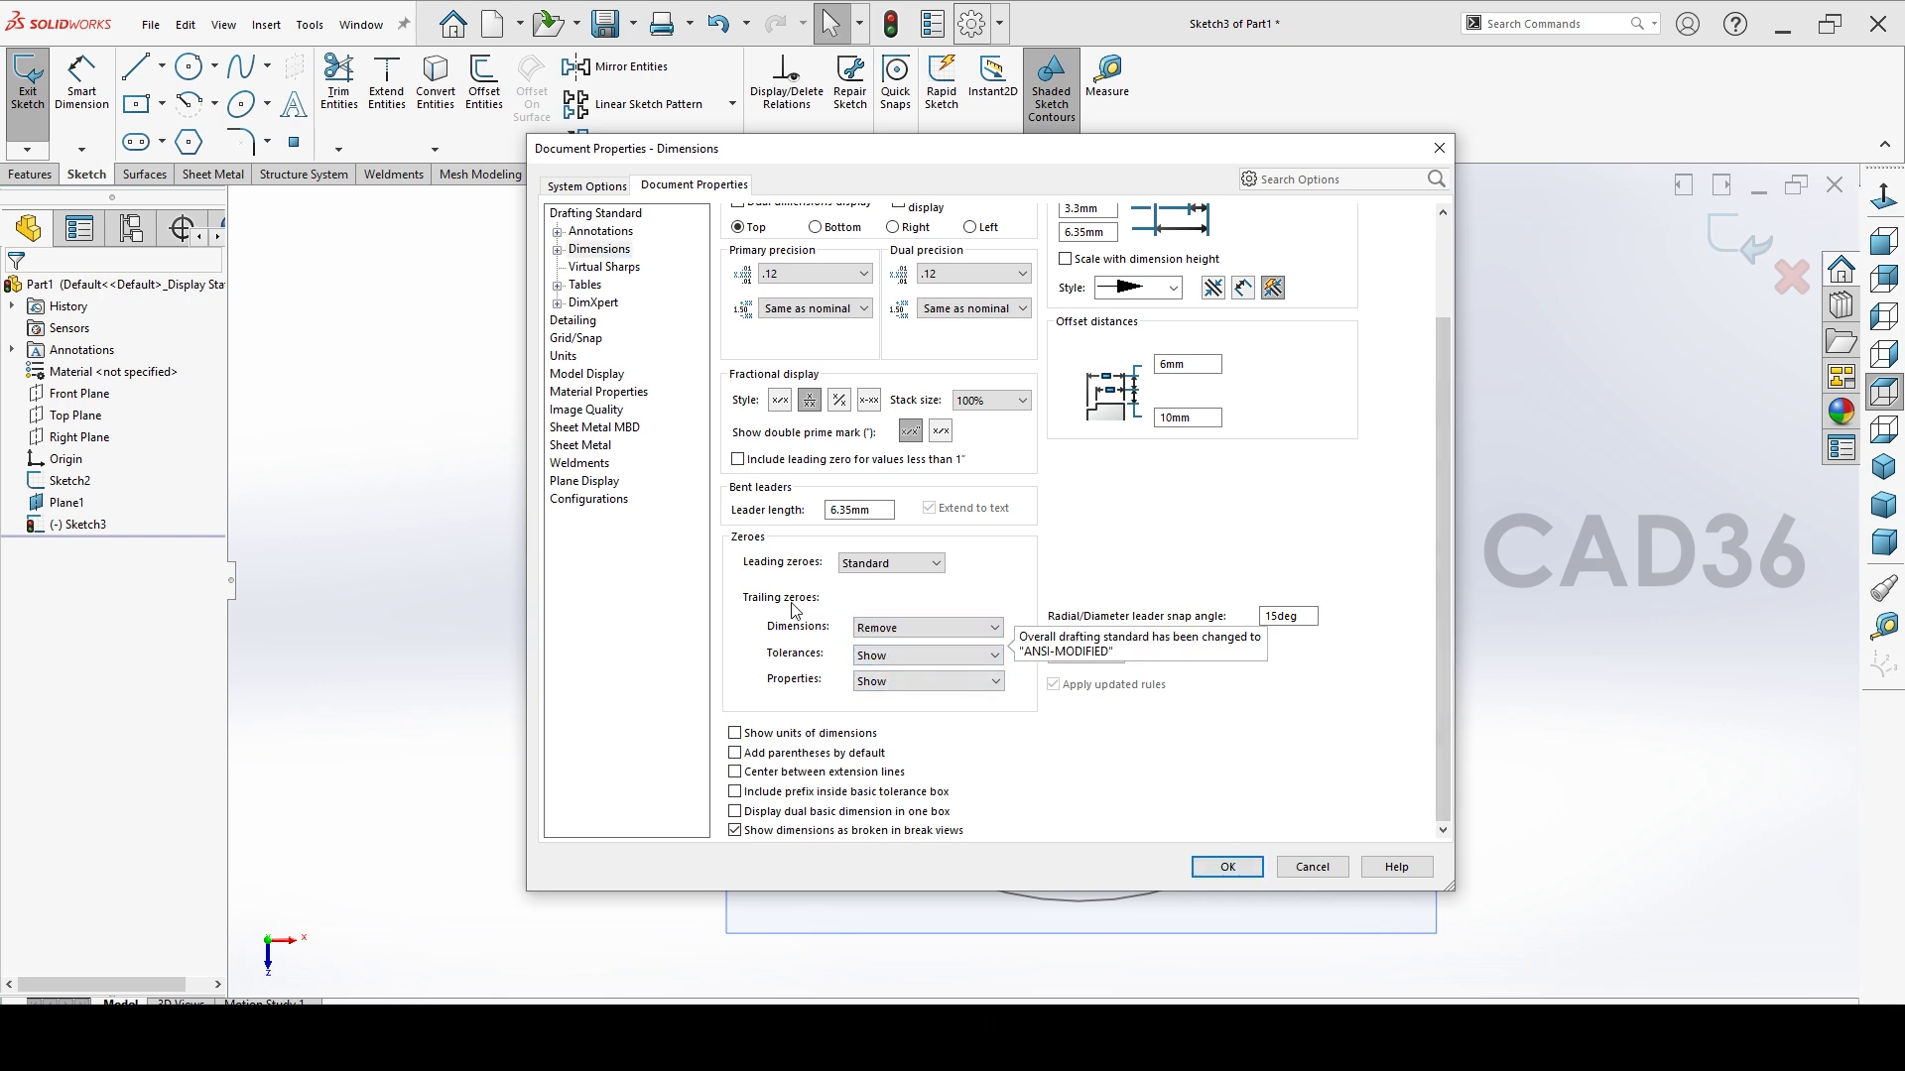
click(1228, 866)
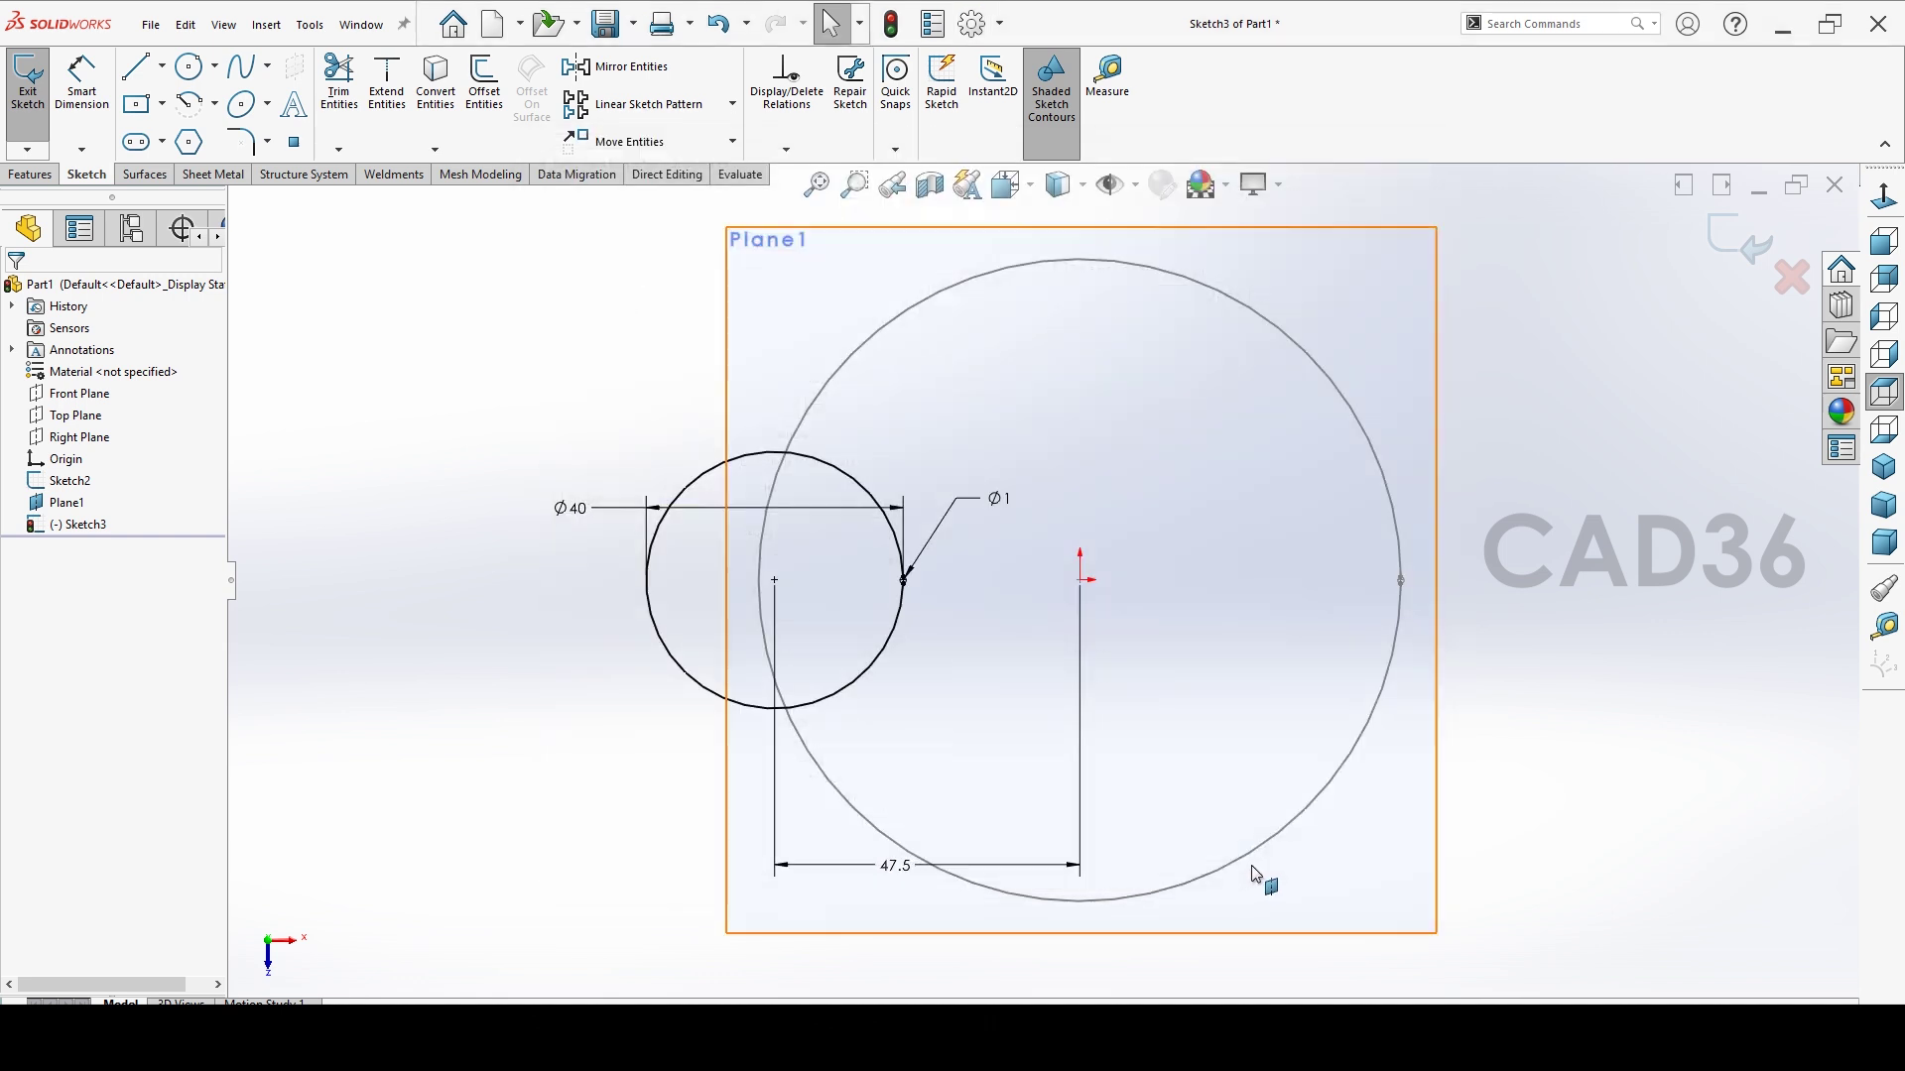
click(1003, 506)
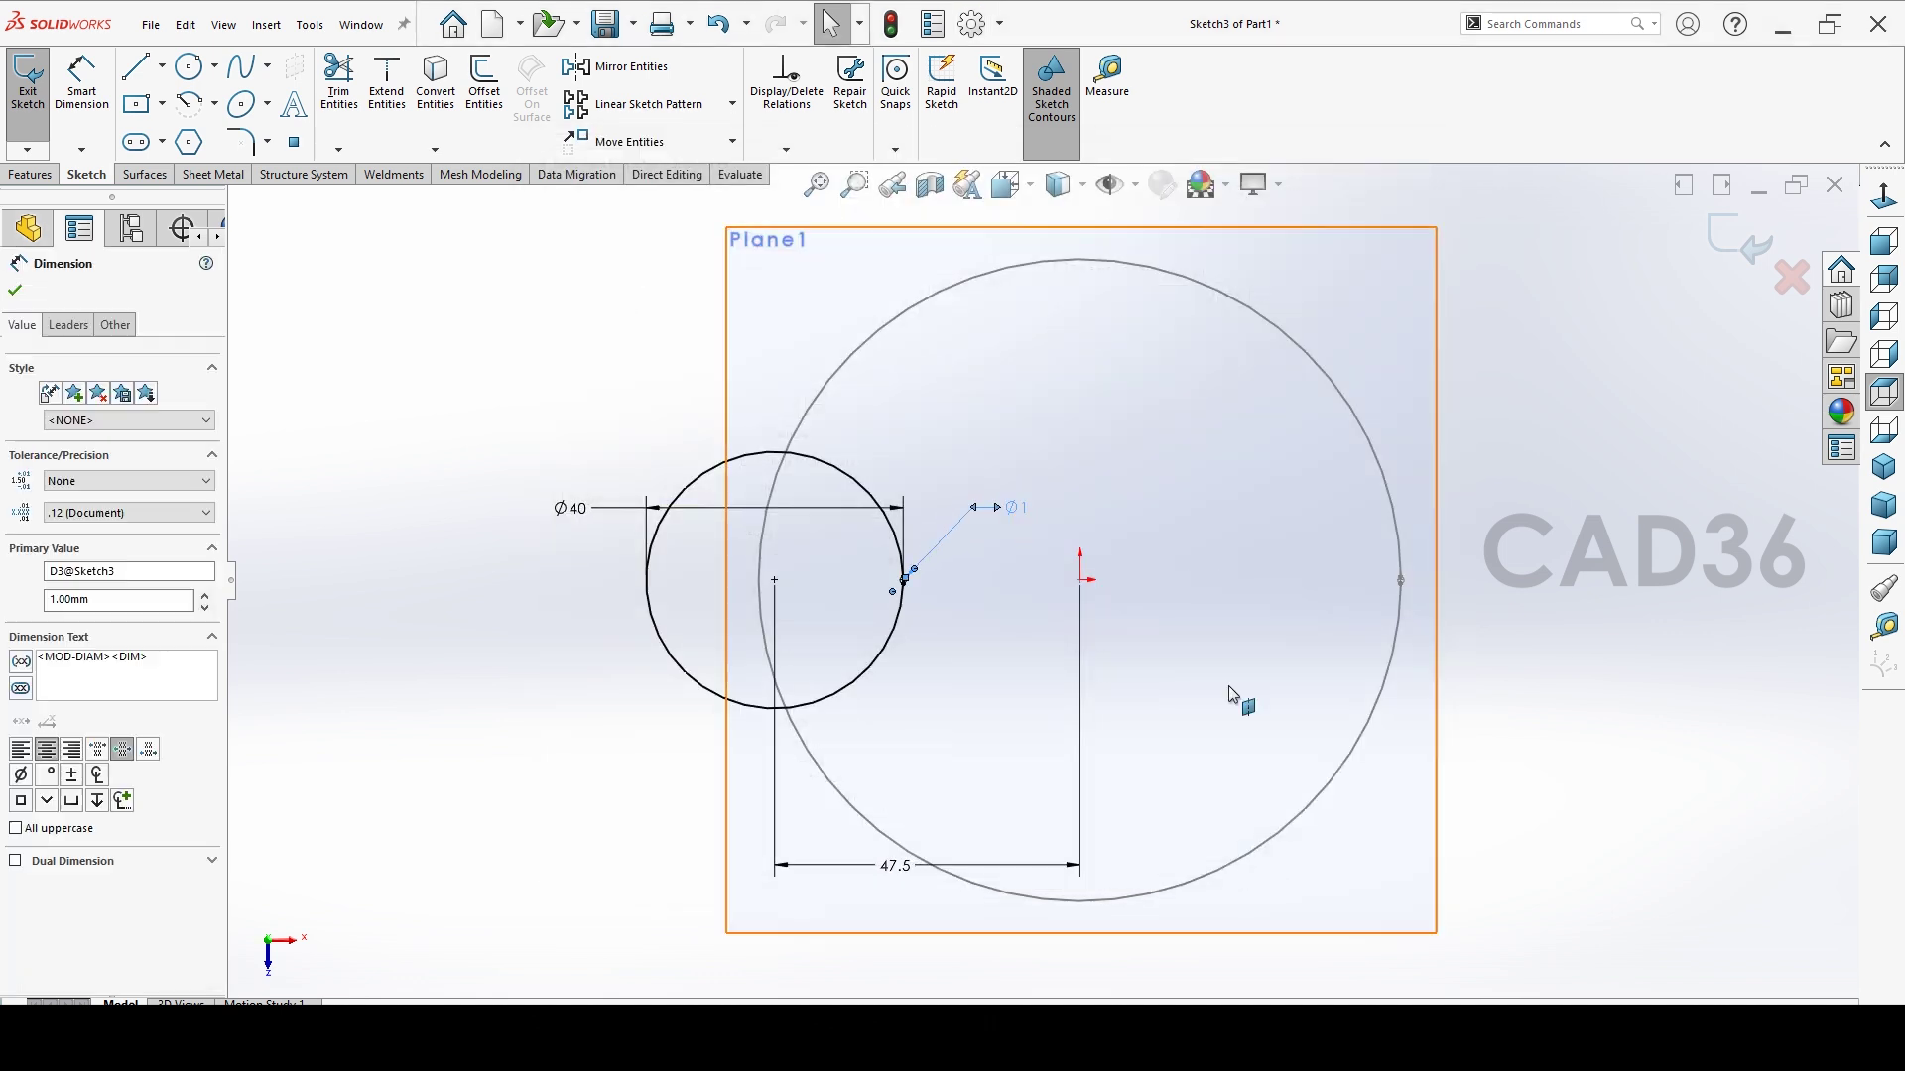
Exit Sketch3, hide Plane1 and switch to isometric view.
click(1731, 243)
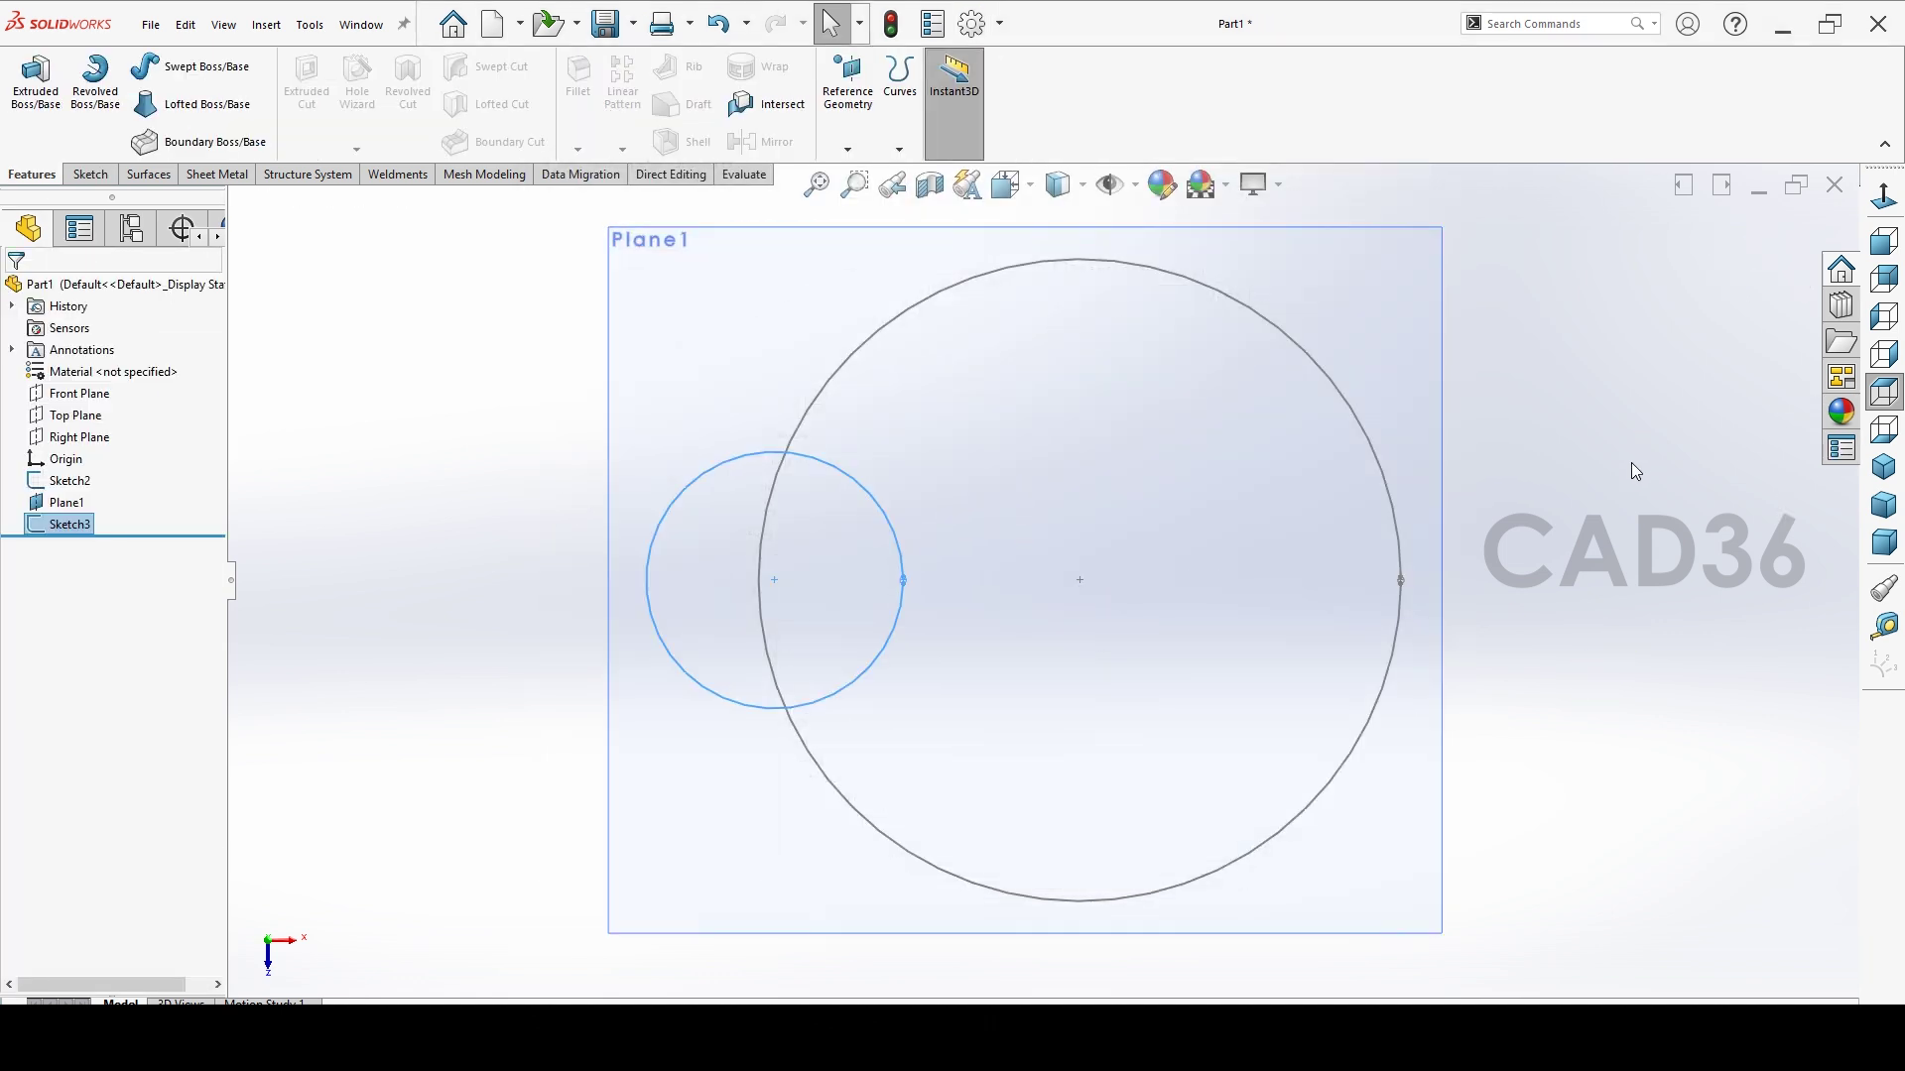
click(1409, 380)
click(1528, 321)
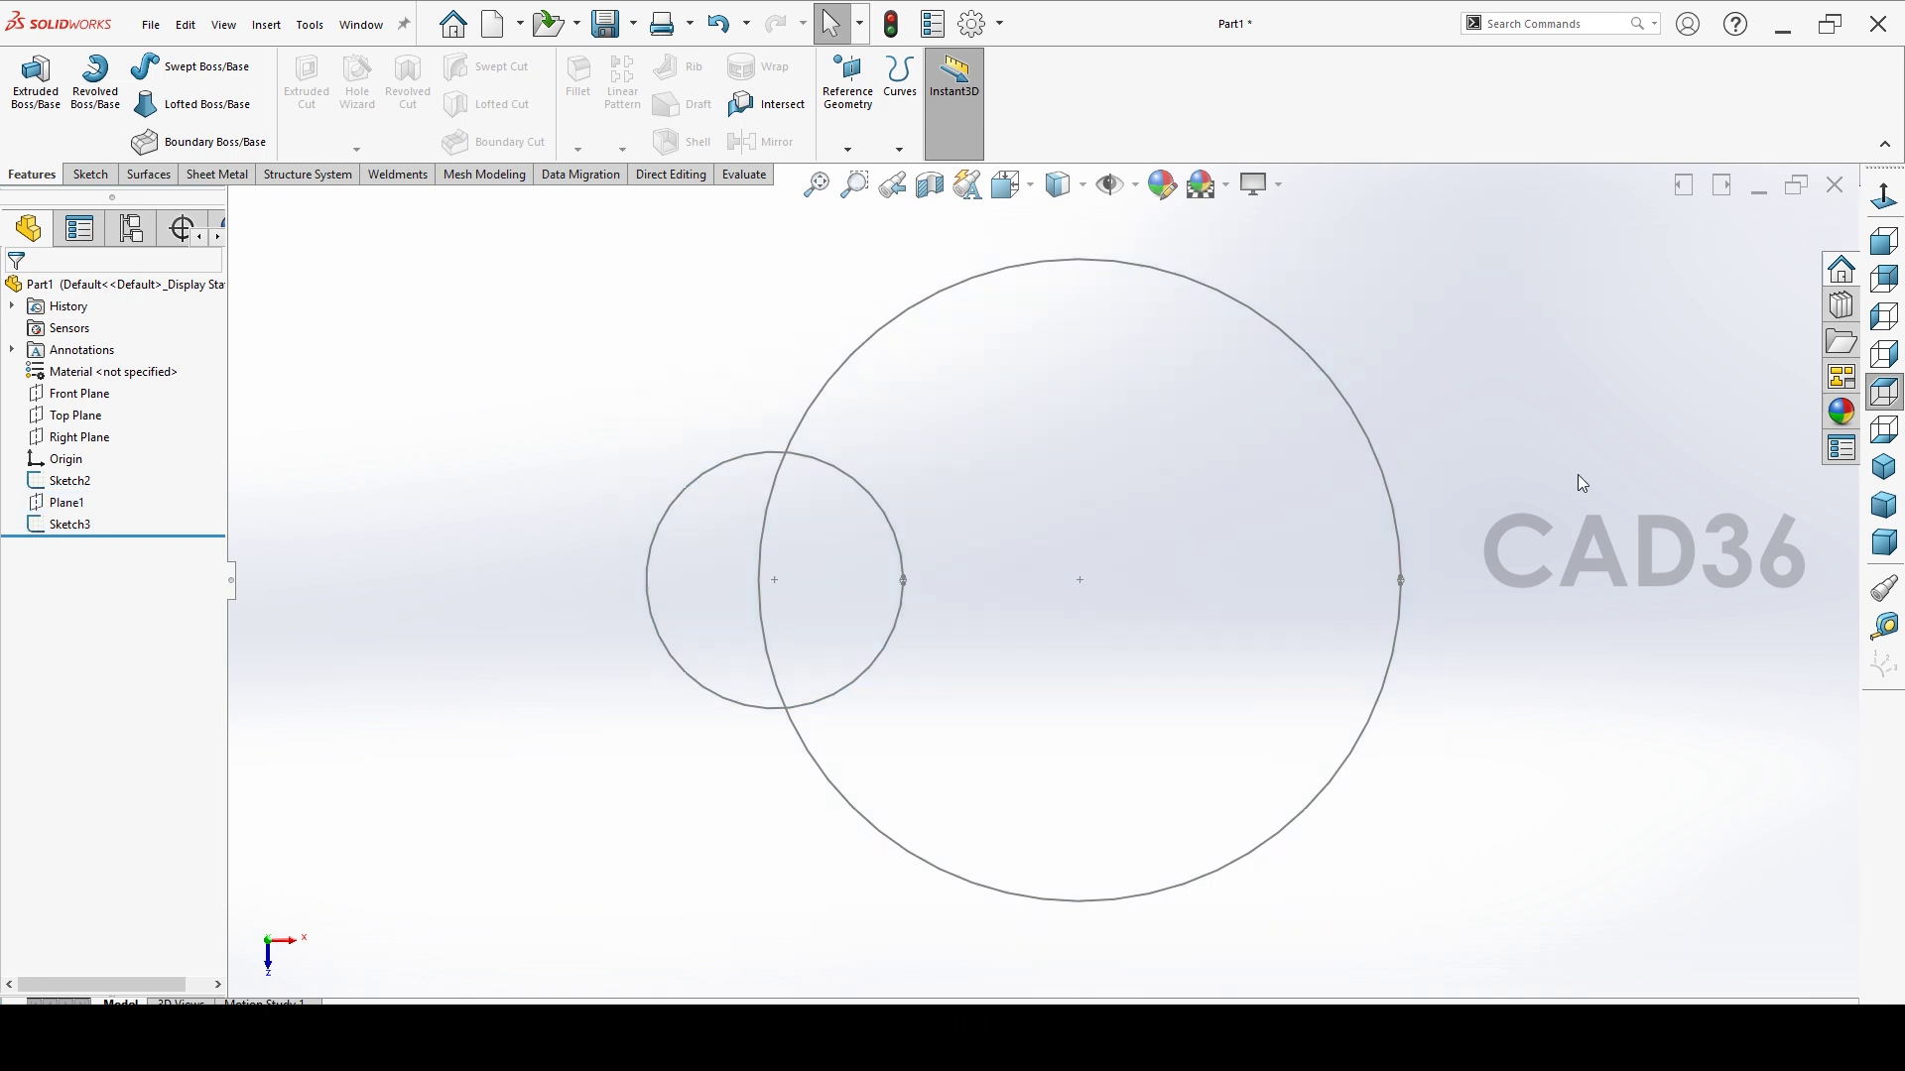
click(1884, 467)
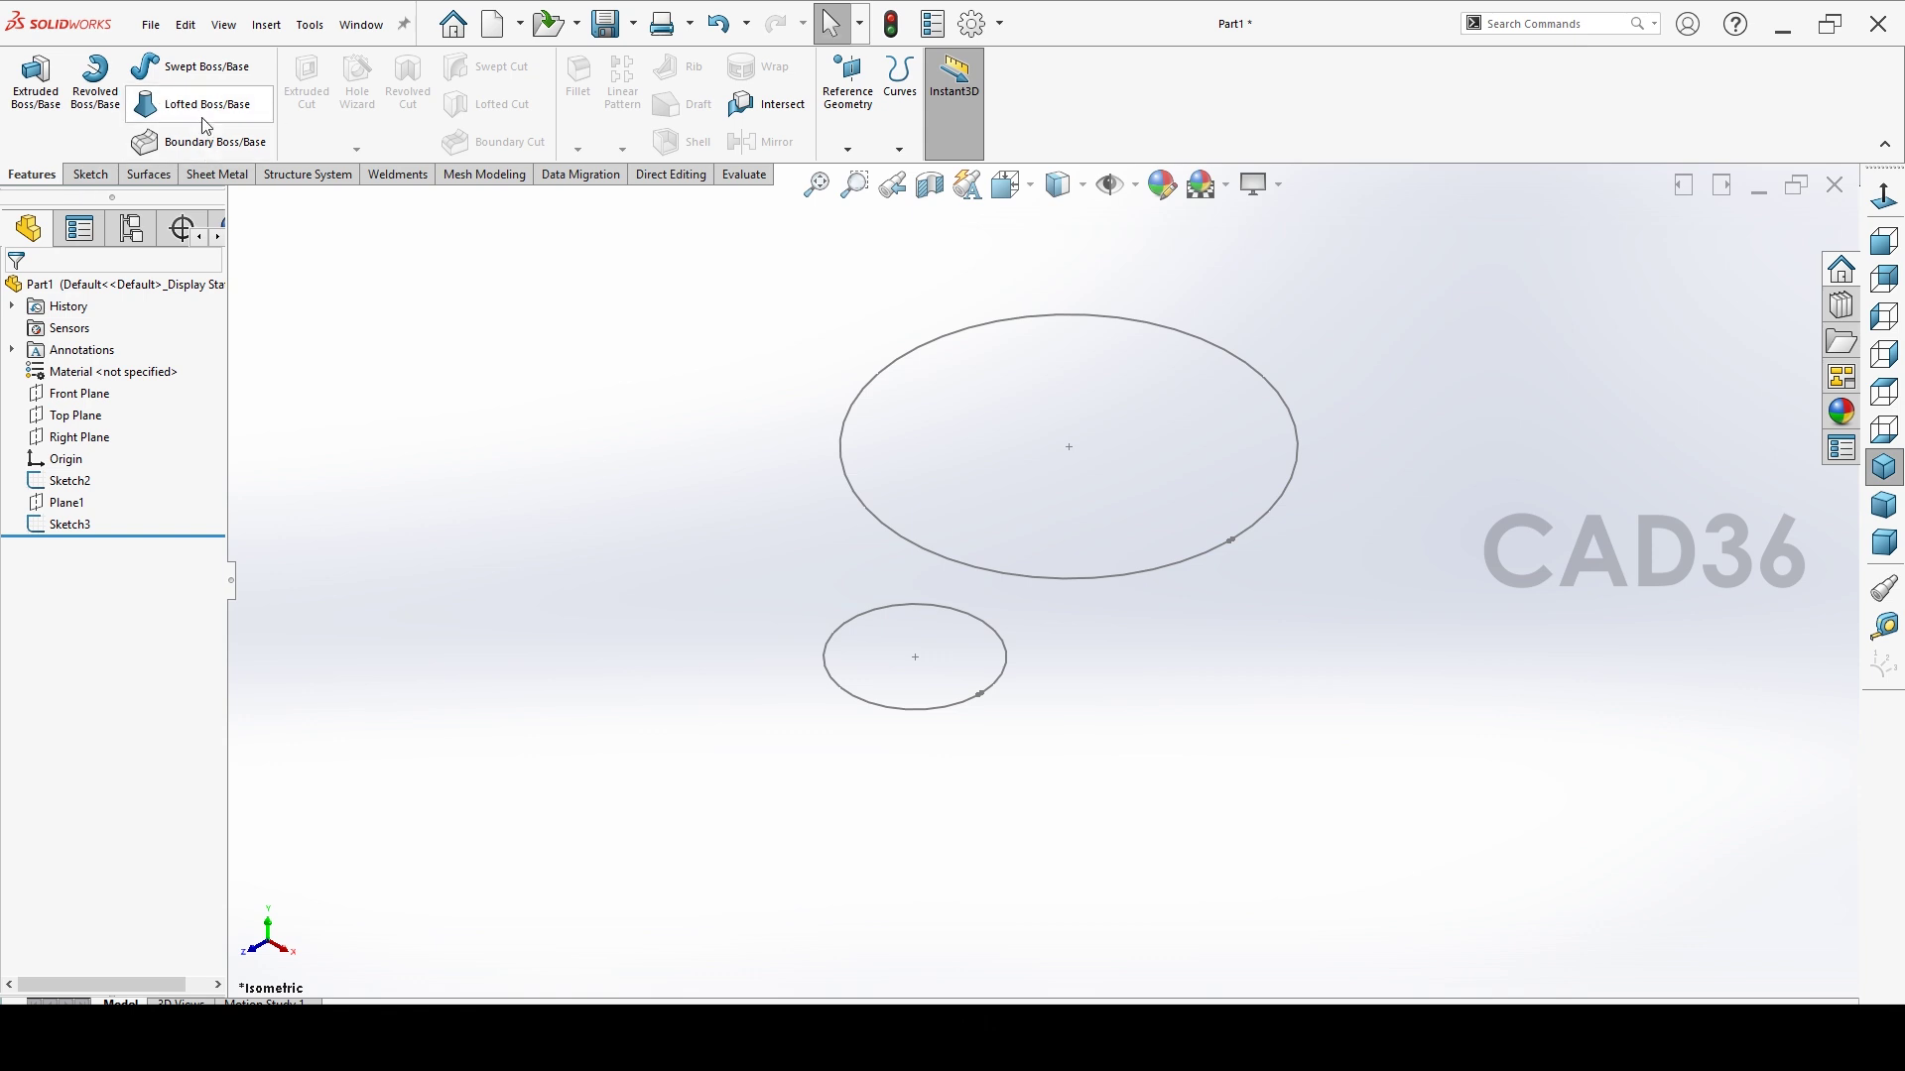
Create a formed 1.50 mm lofted bend between Sketch2 and Sketch3 with reversed thickness.
click(217, 175)
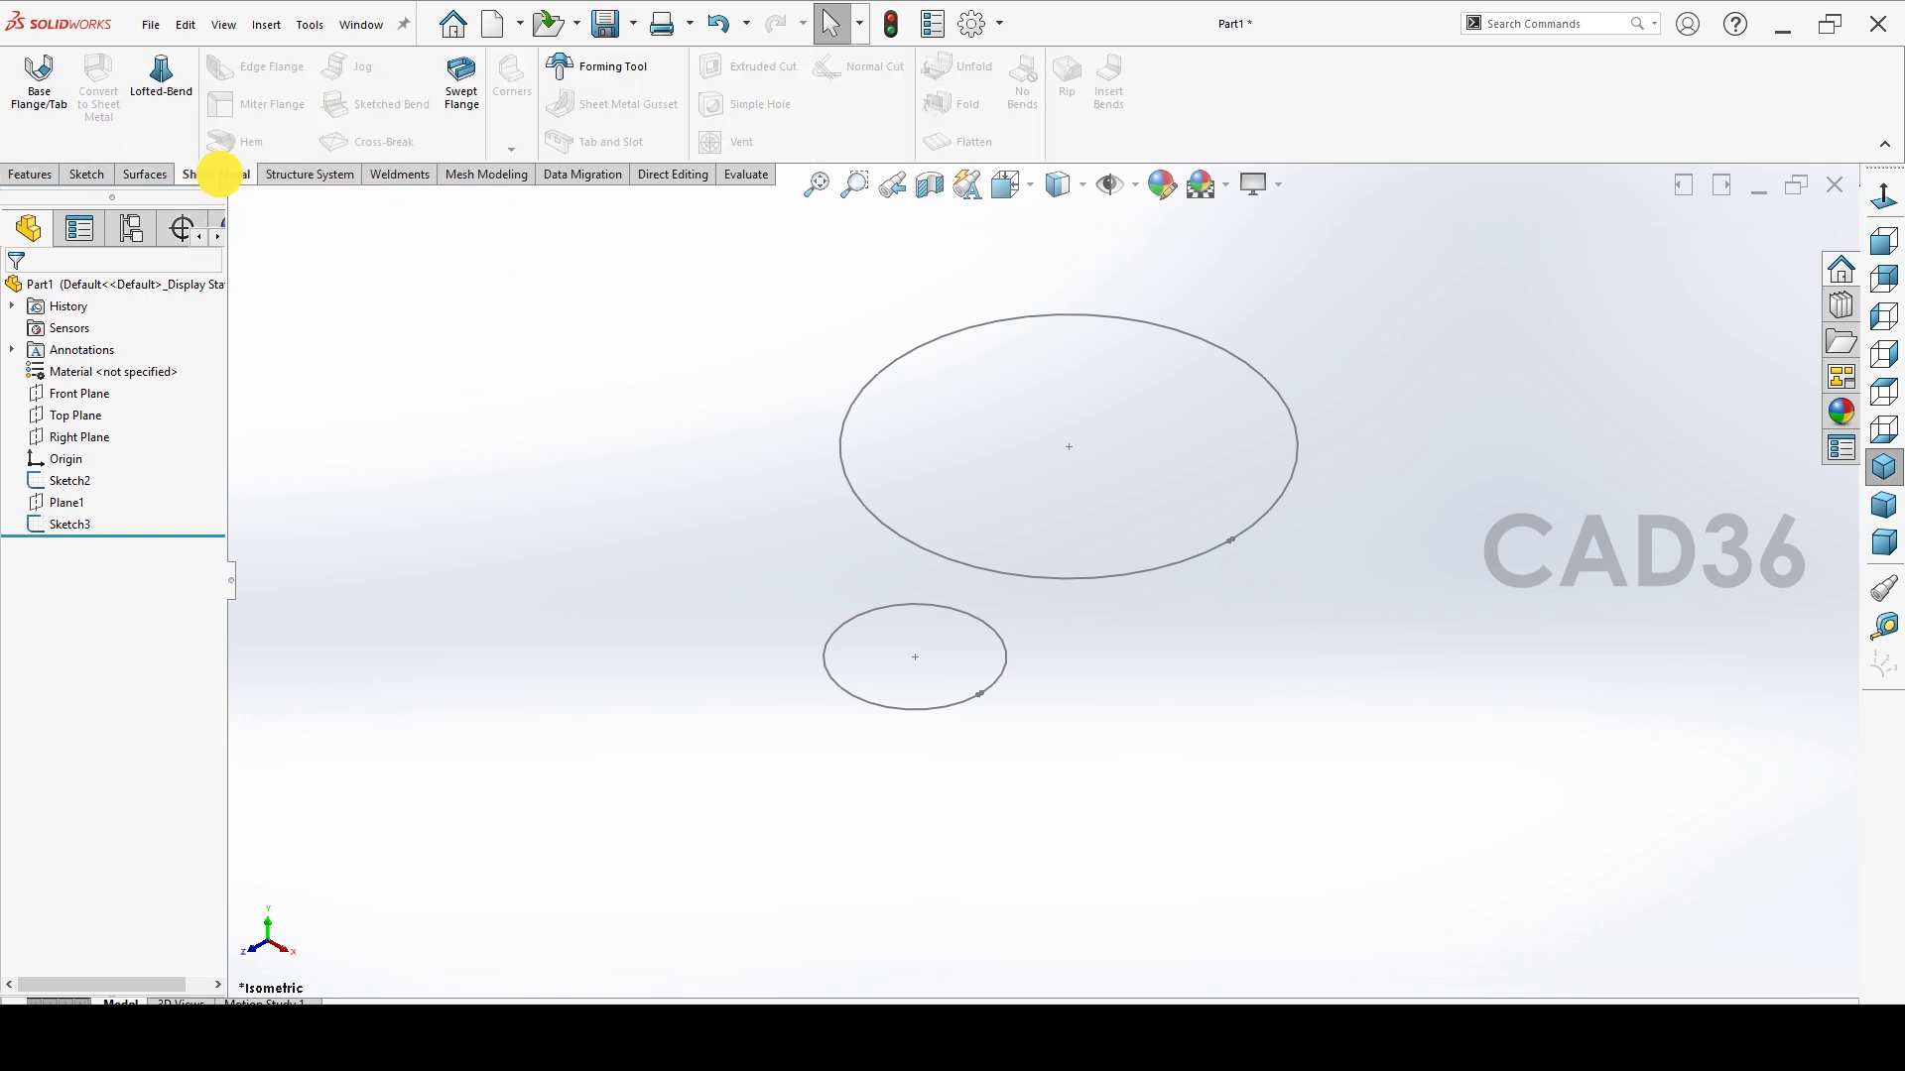
click(159, 88)
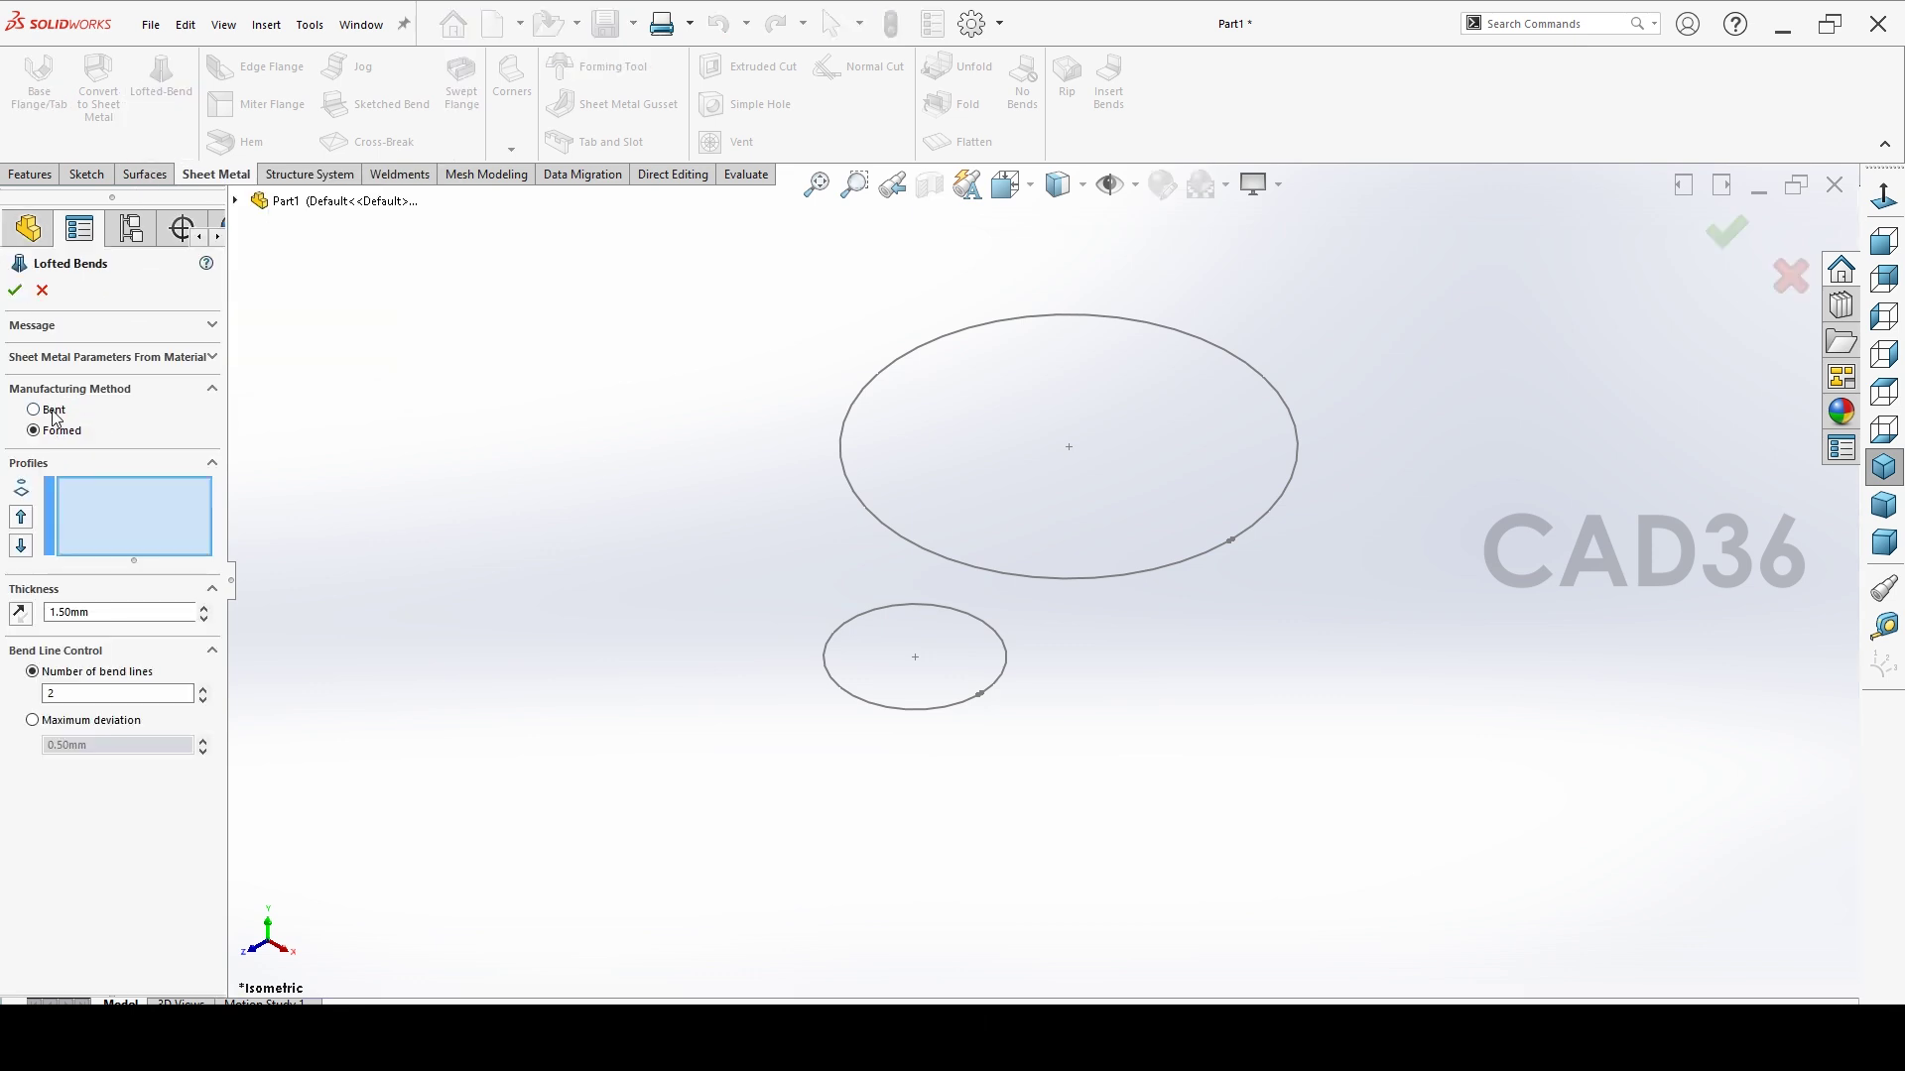
click(51, 412)
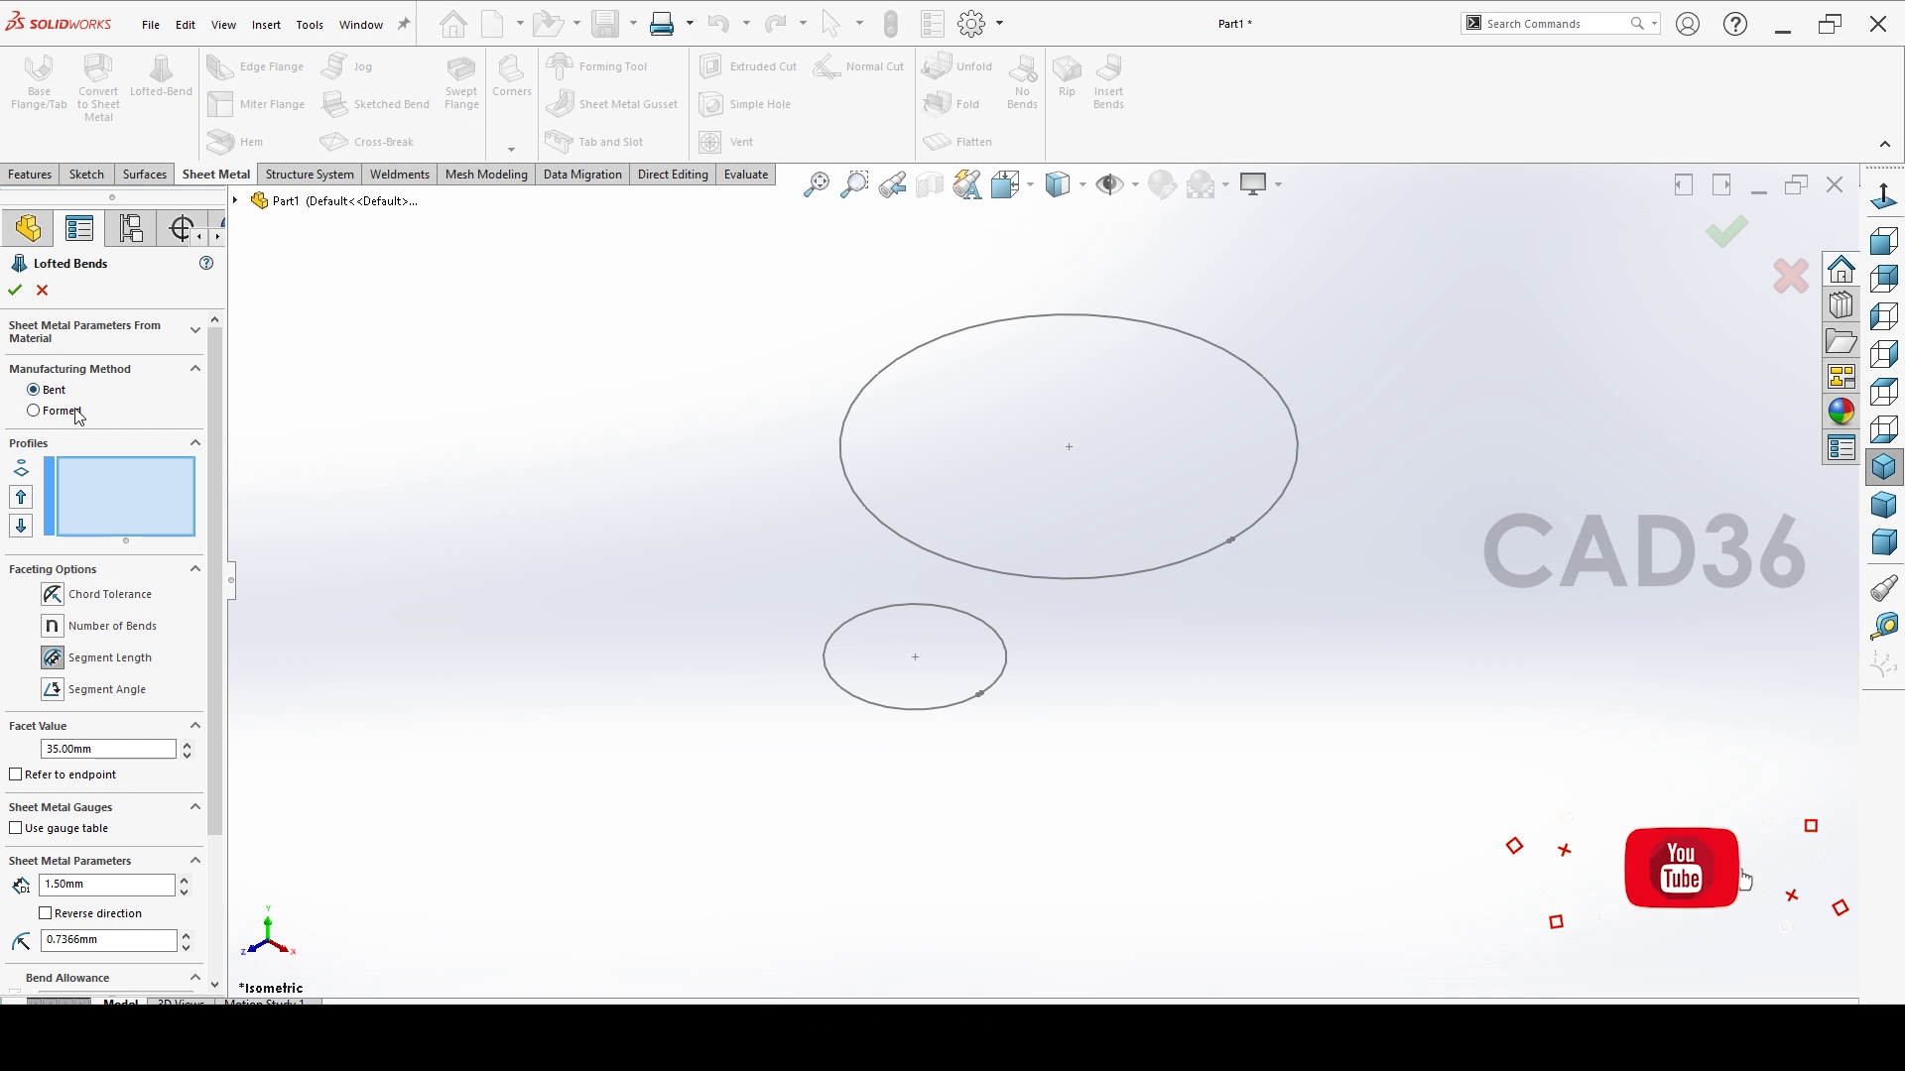
click(66, 412)
click(57, 411)
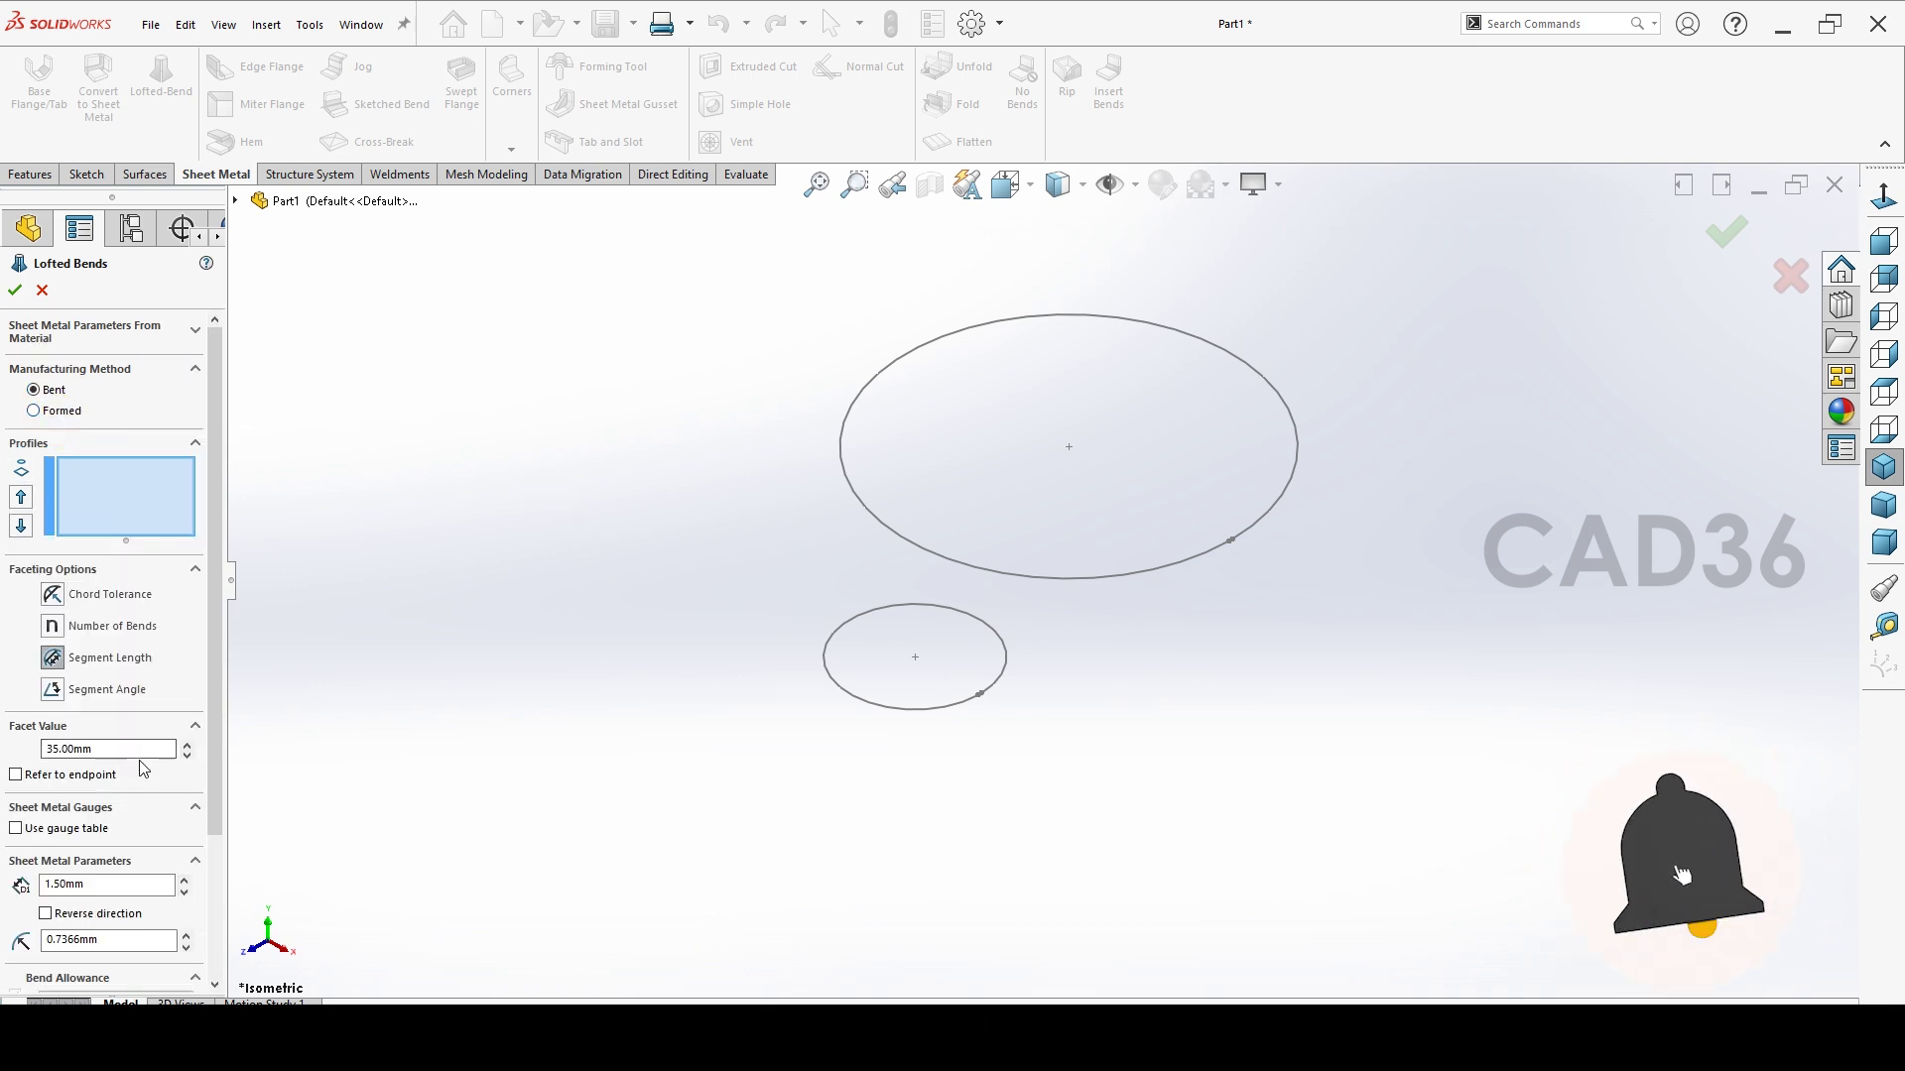
click(1176, 561)
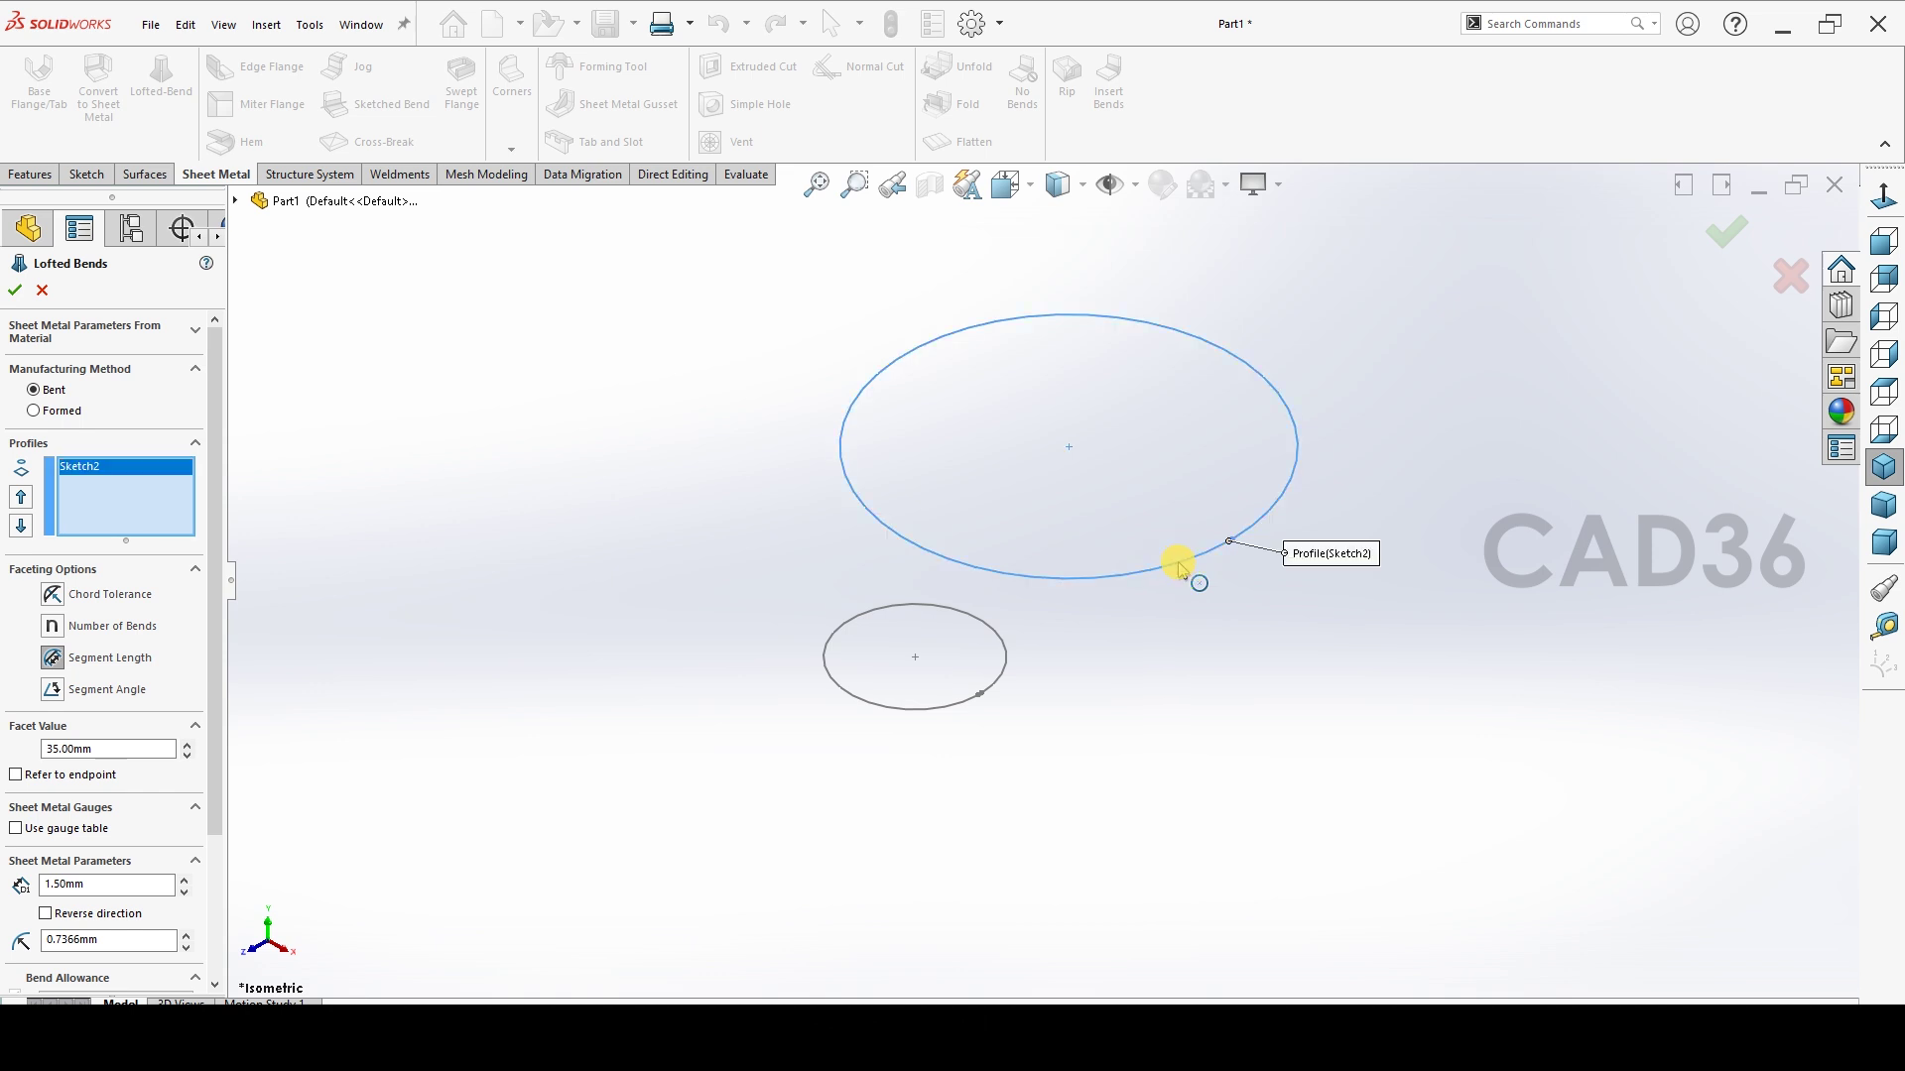
click(960, 712)
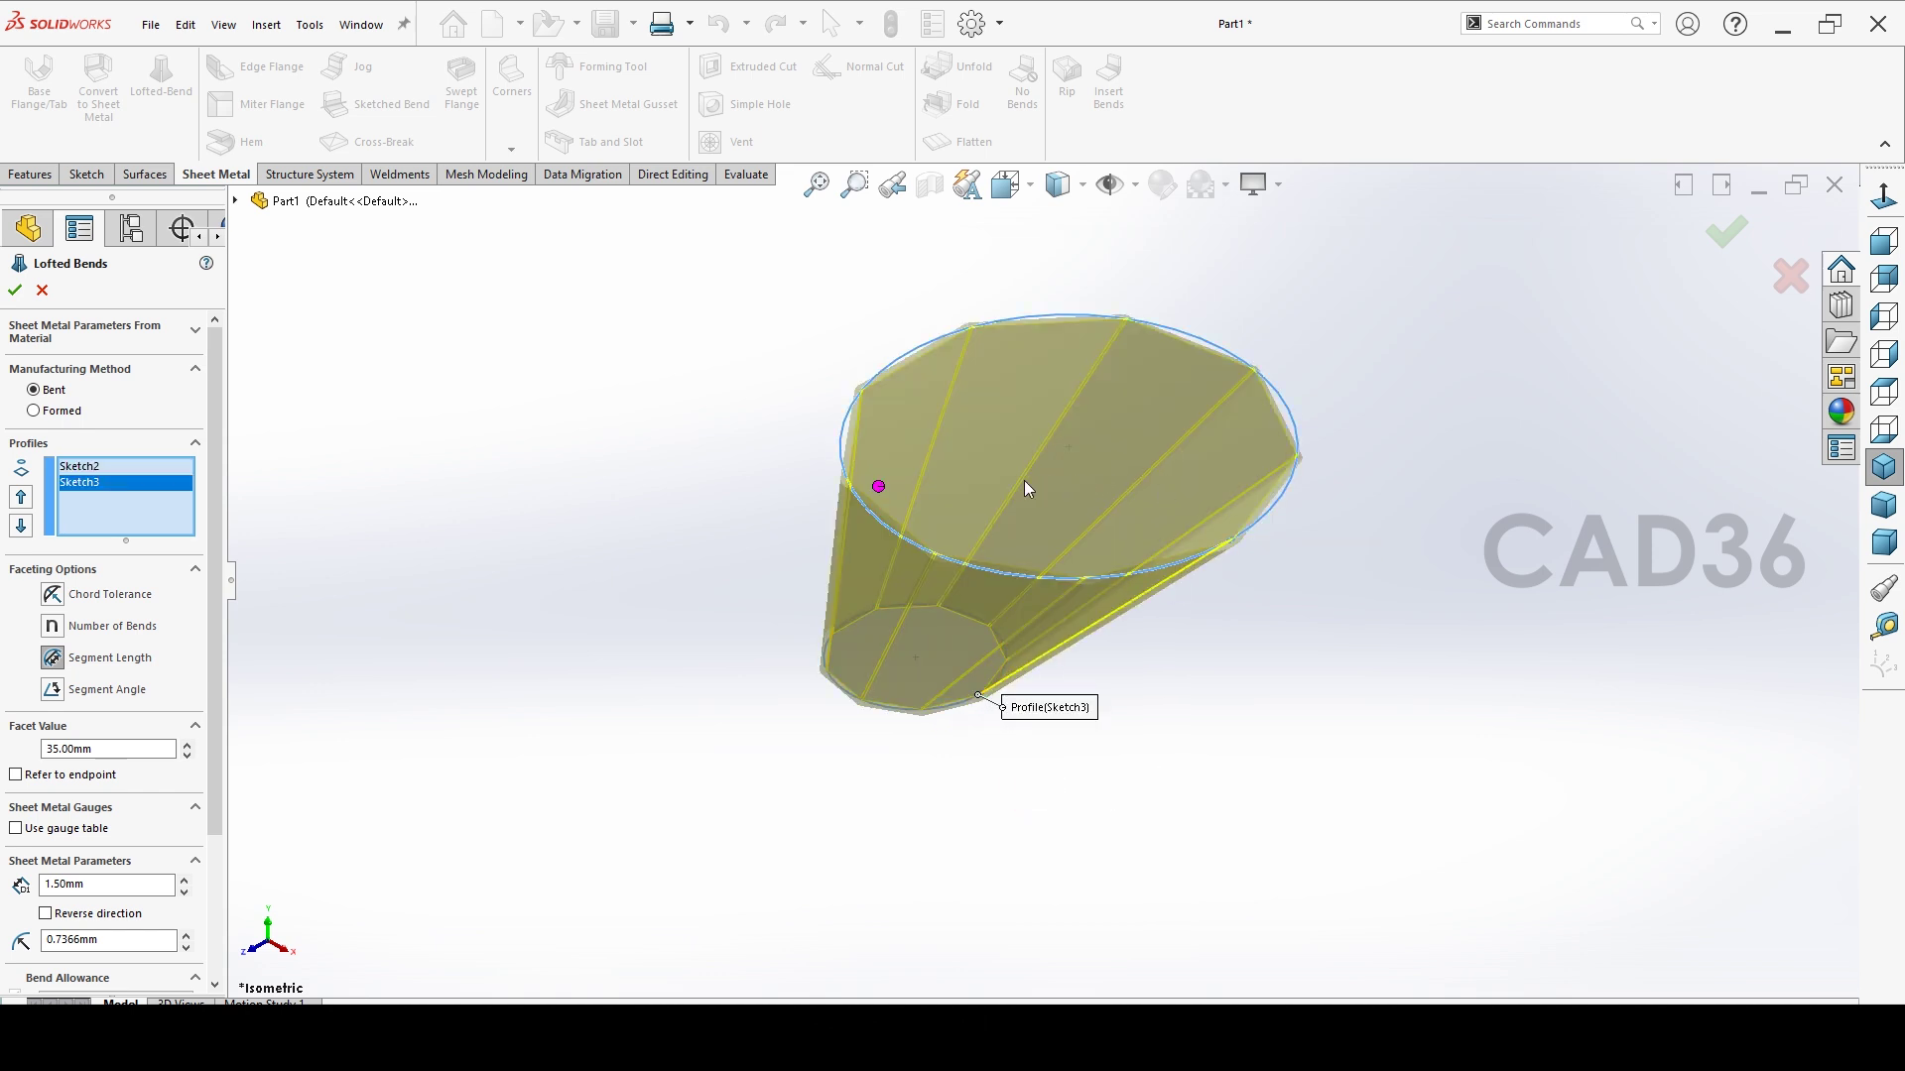
click(35, 411)
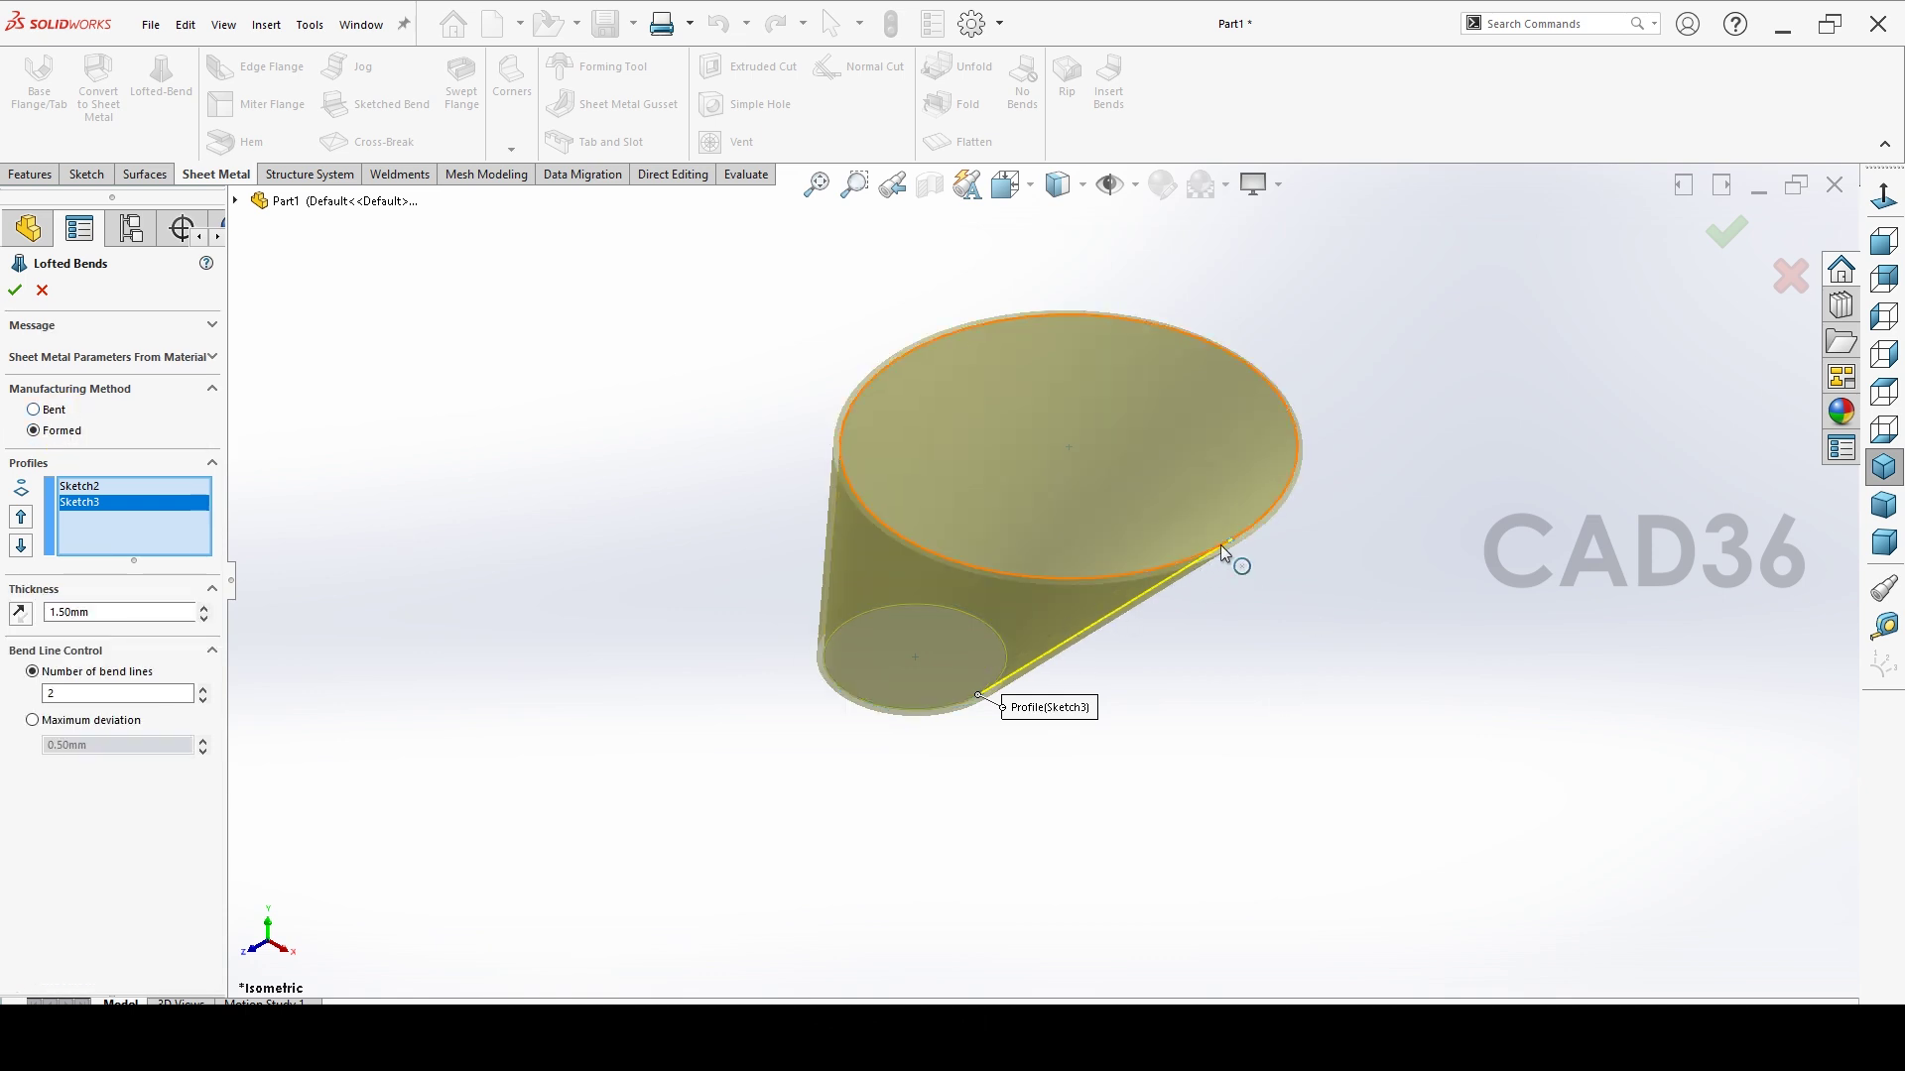
scroll(1220, 545, down, 5)
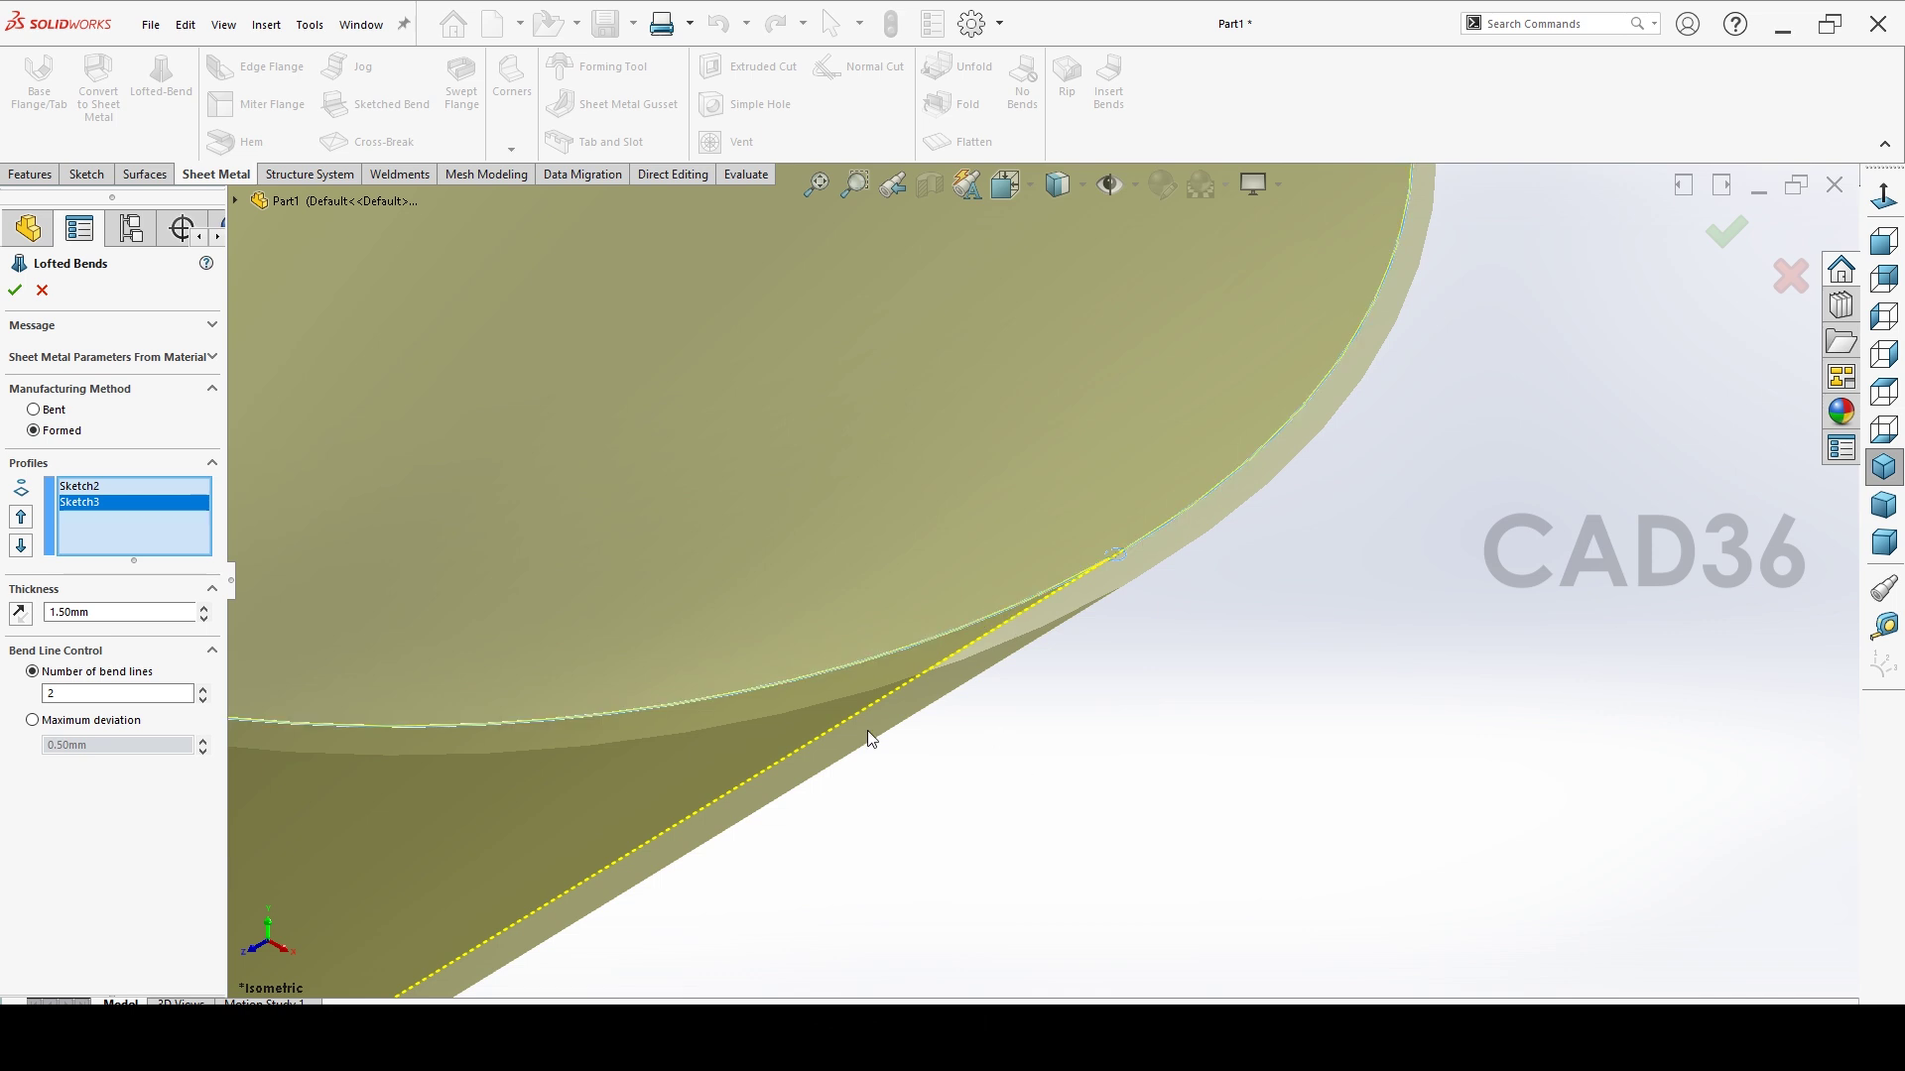
click(20, 614)
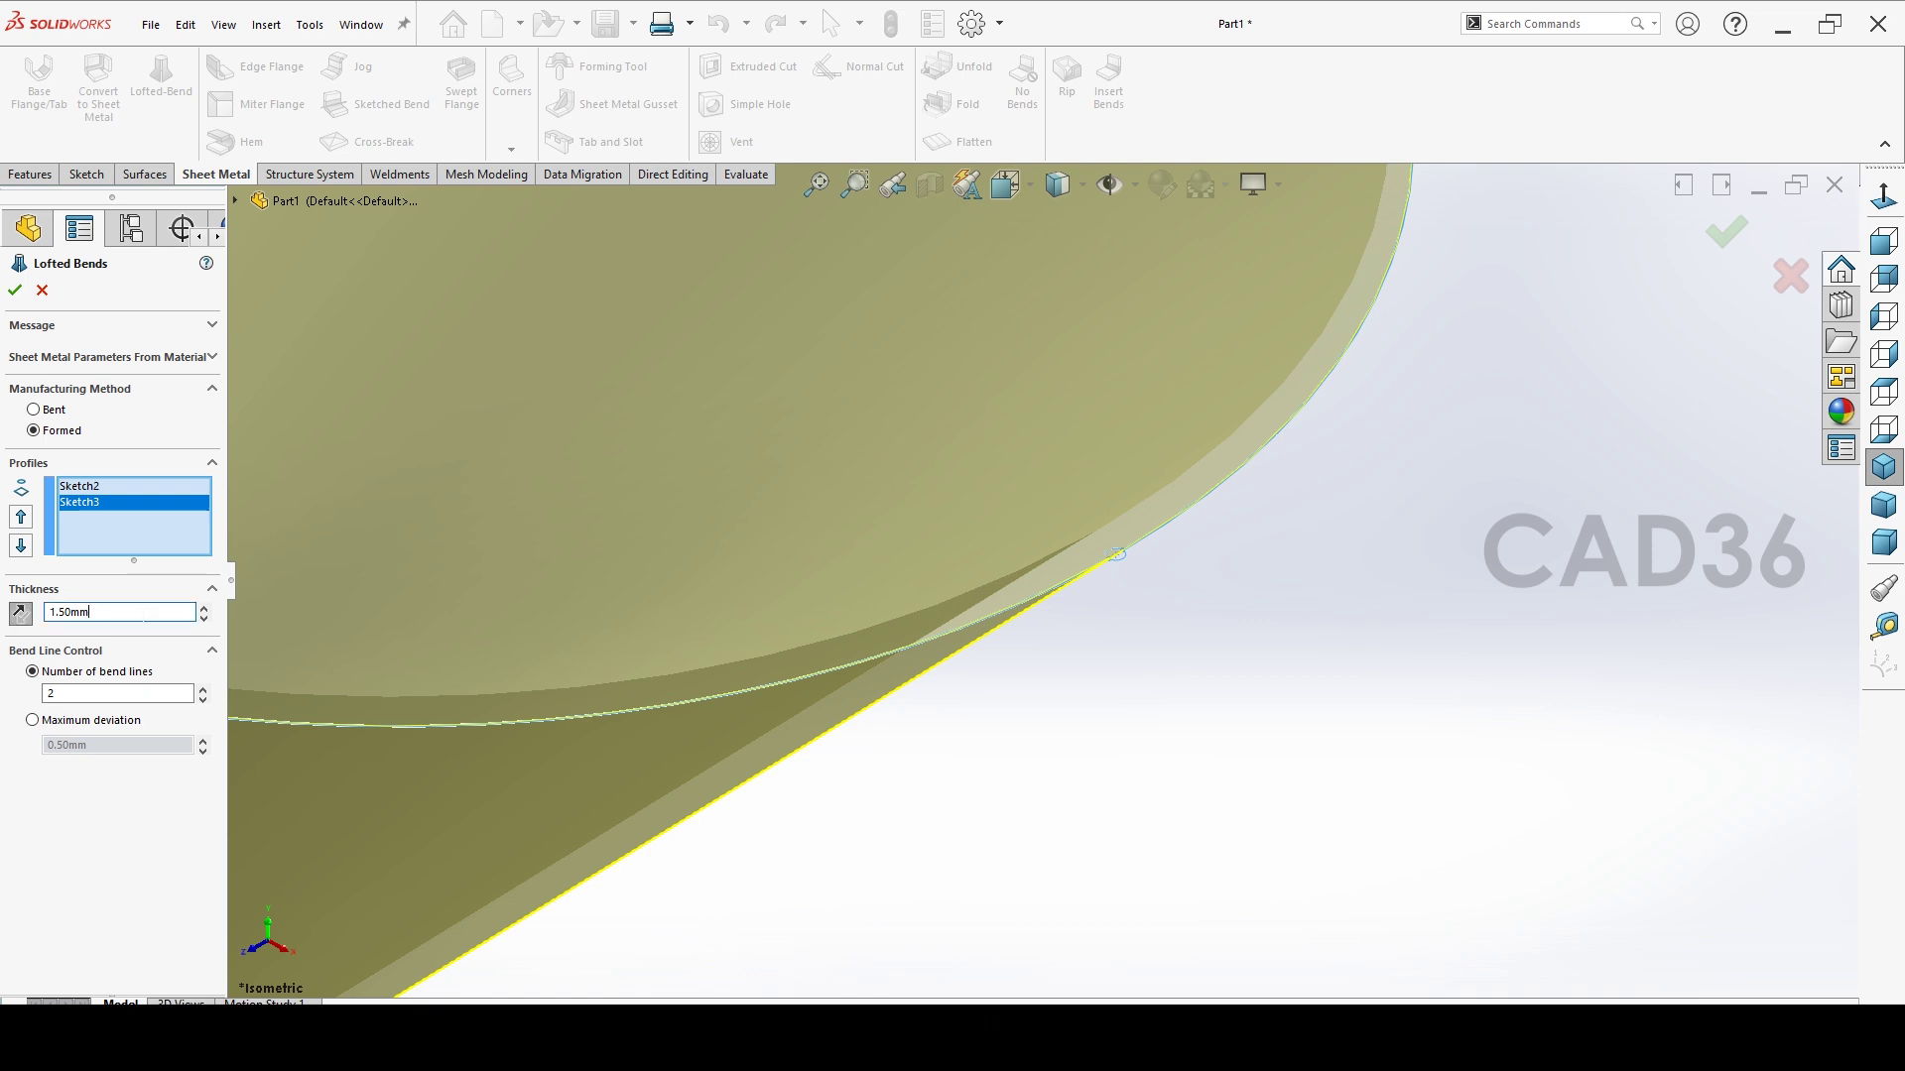
scroll(1290, 536, up, 5)
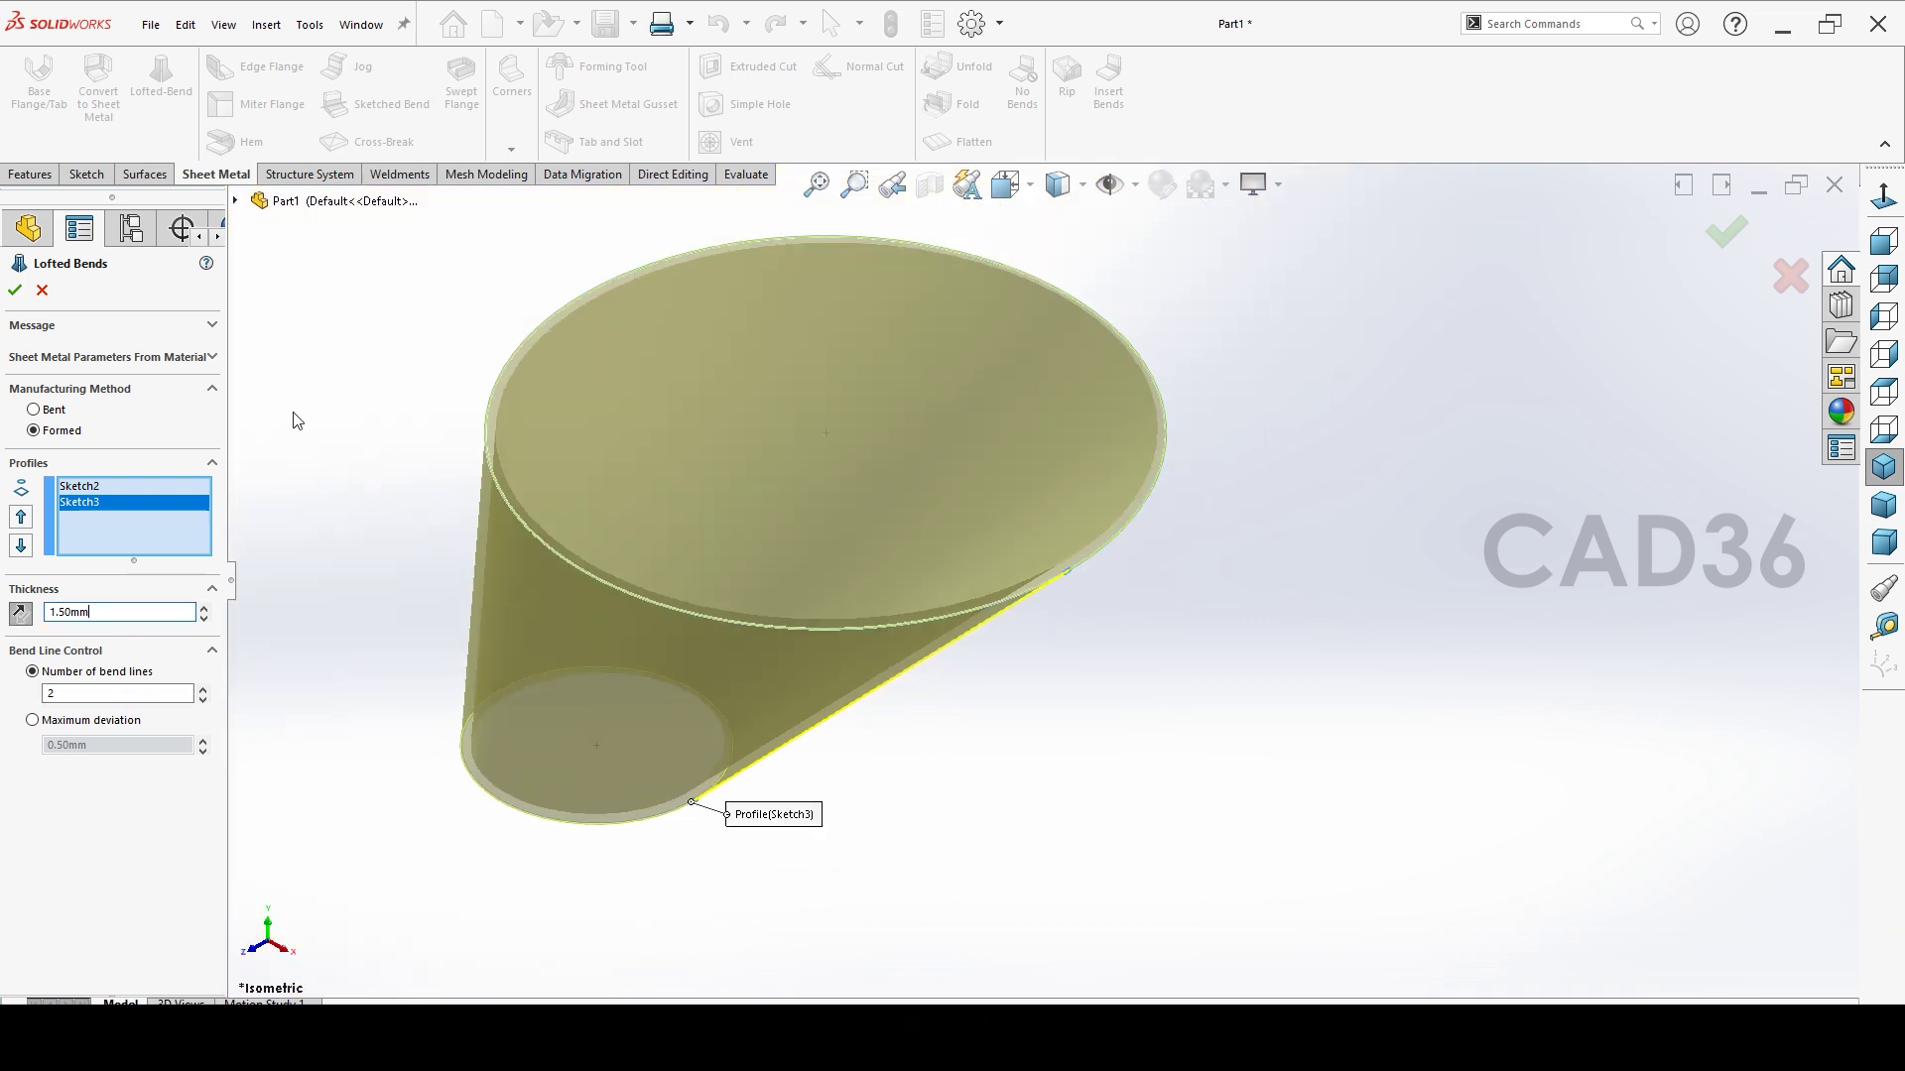
click(15, 290)
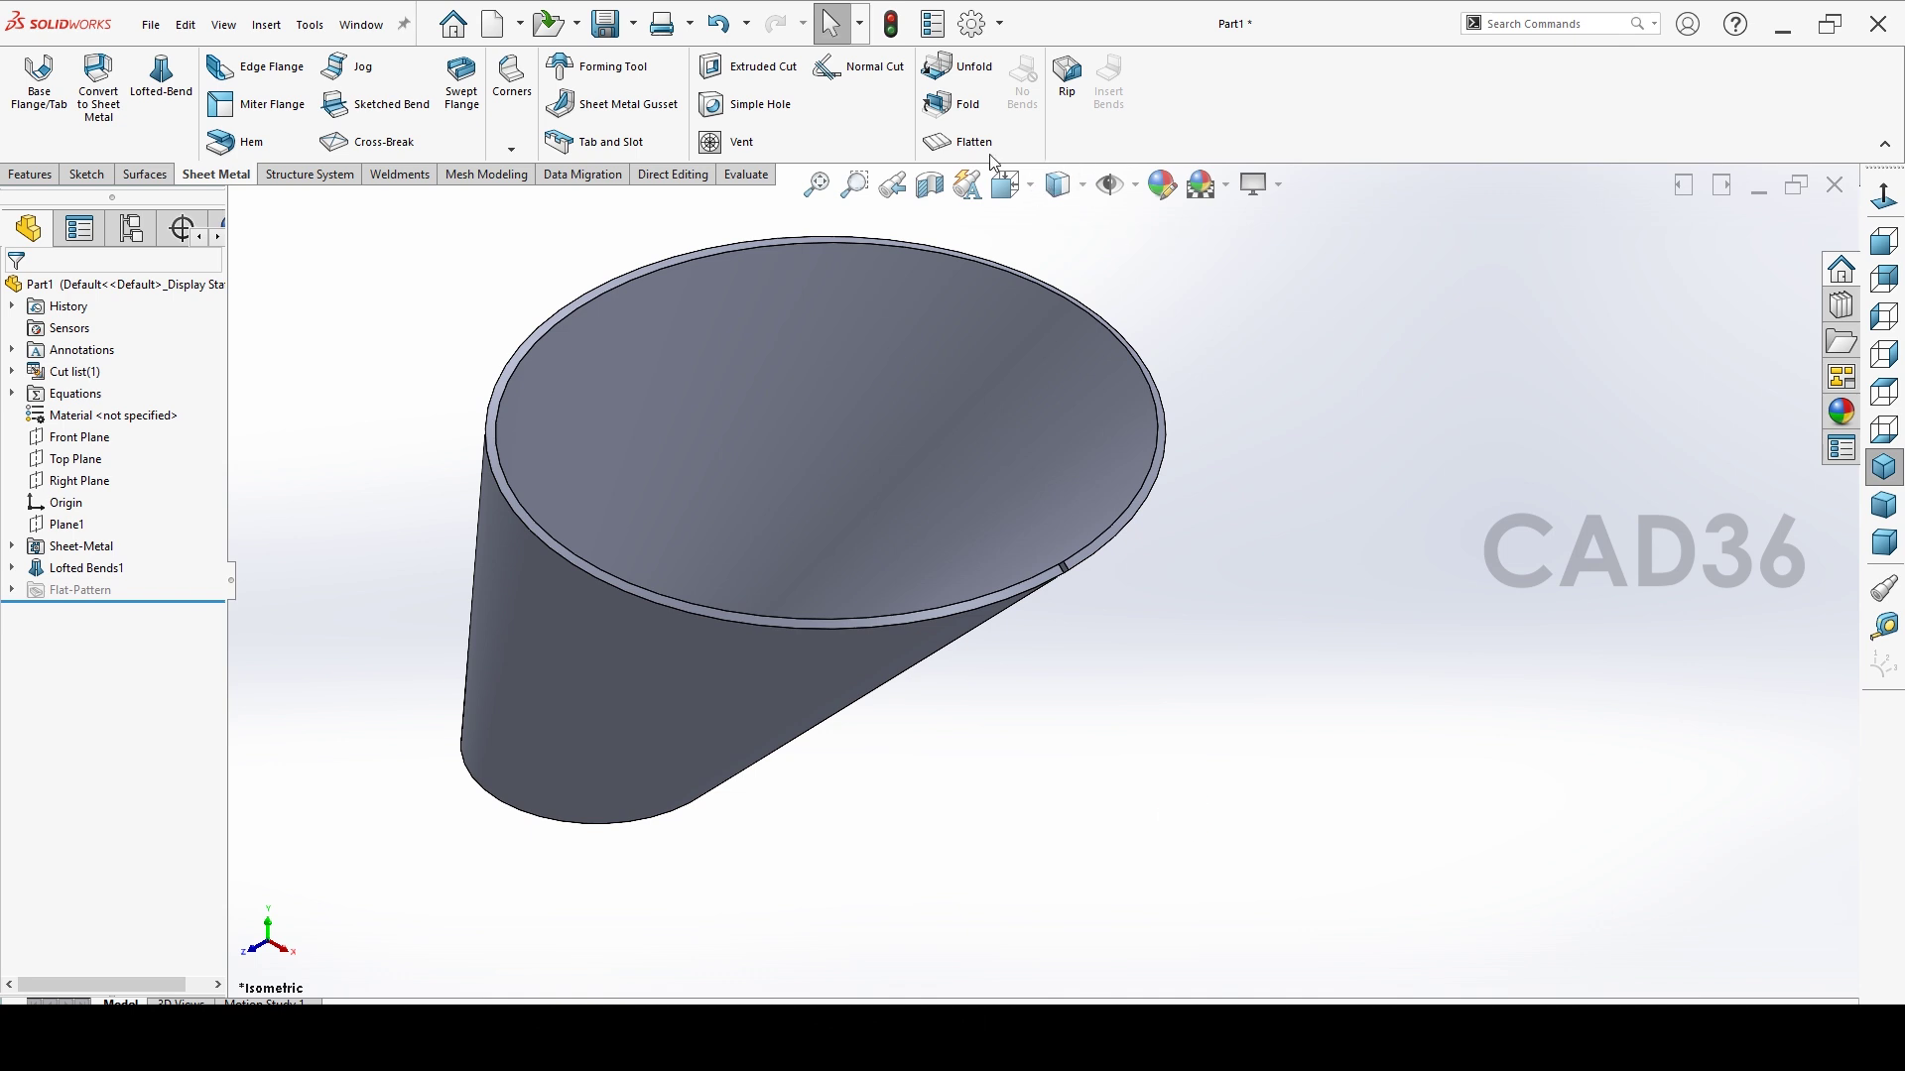
click(958, 140)
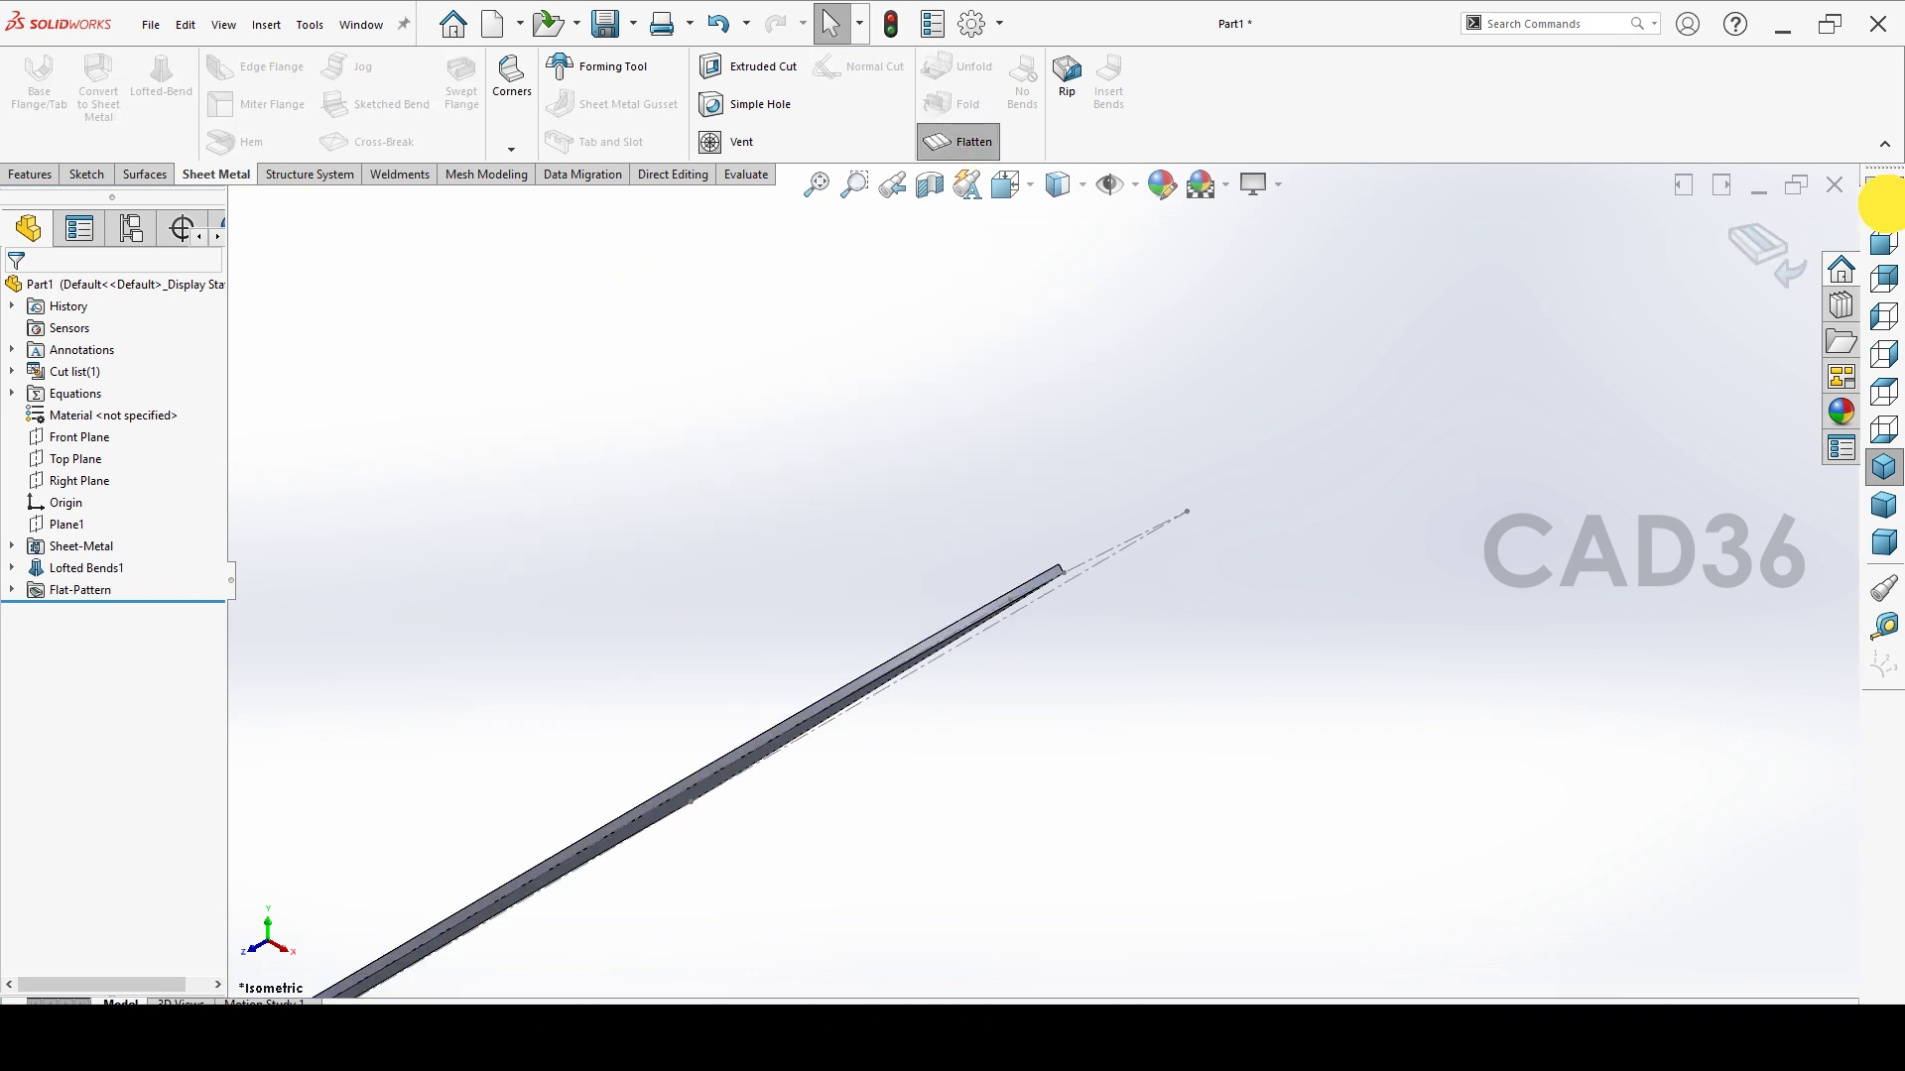
click(1884, 241)
click(1884, 357)
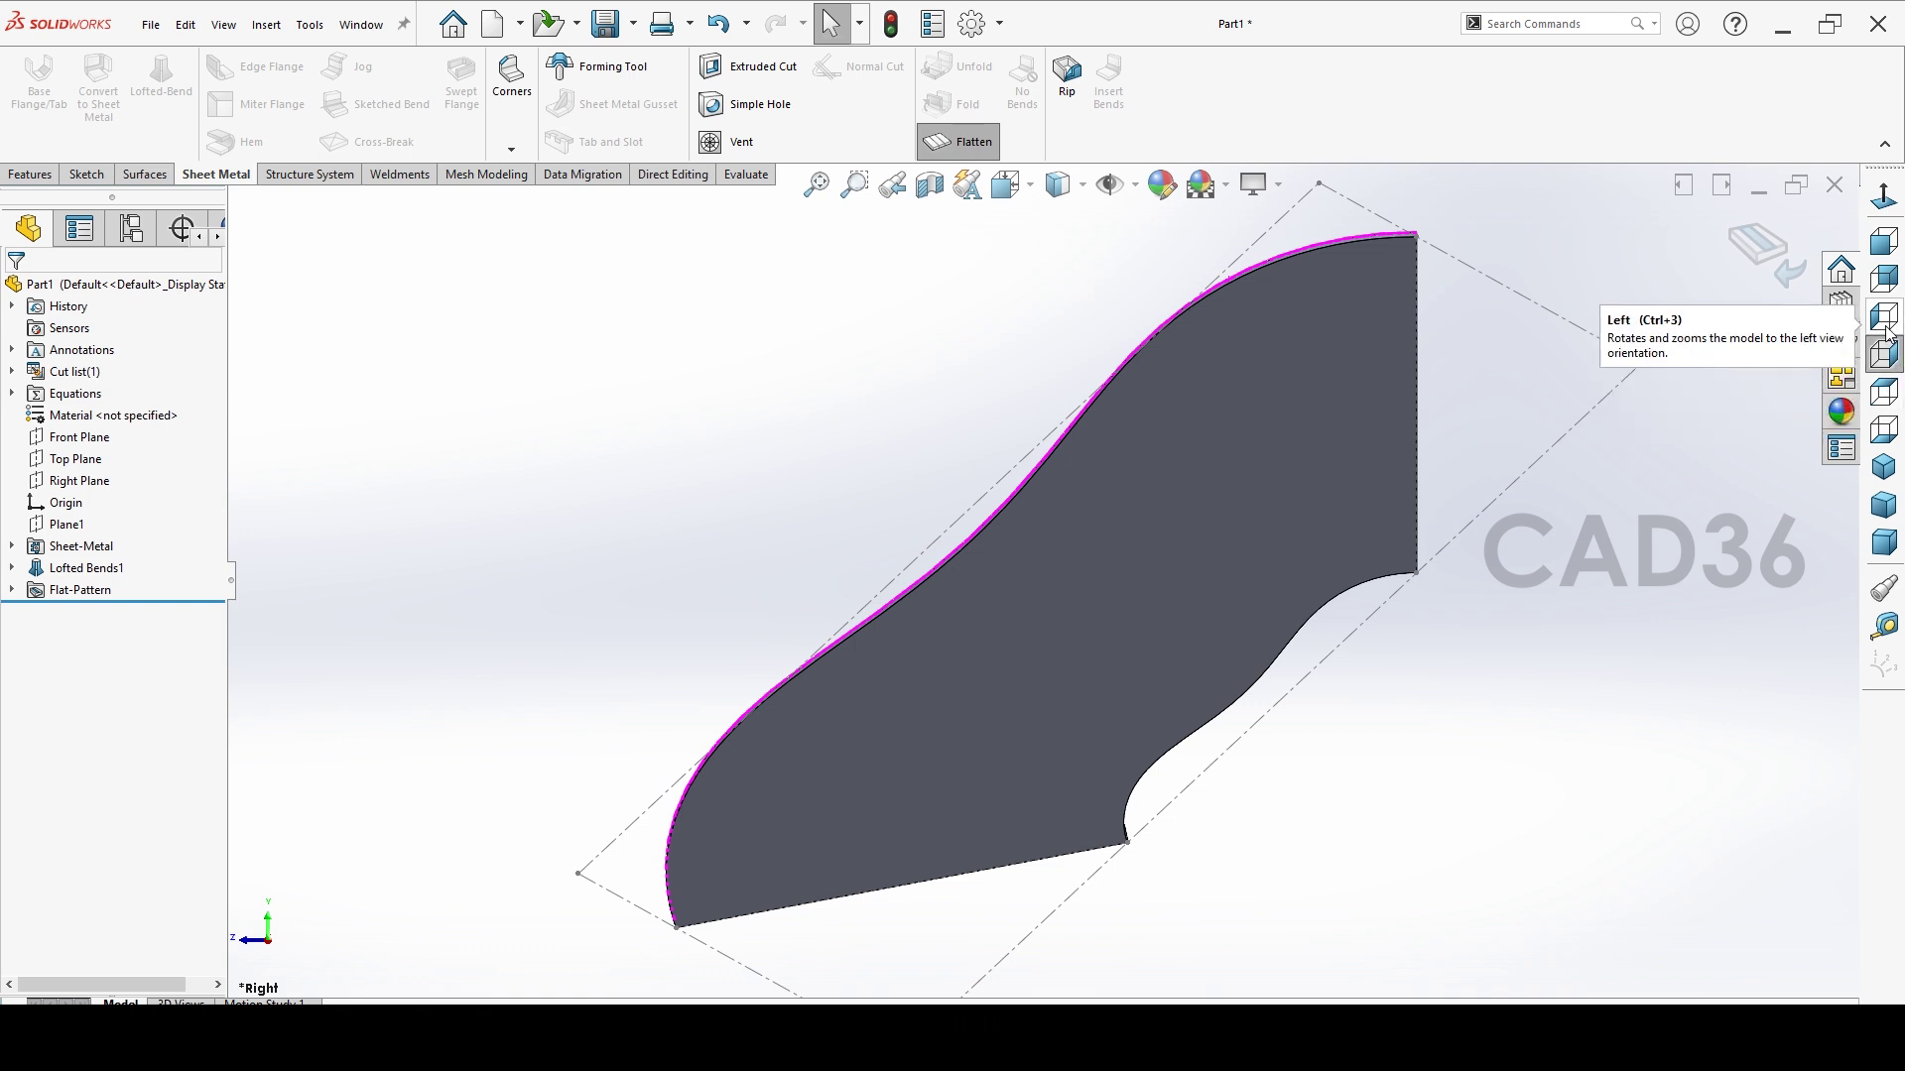
click(1885, 318)
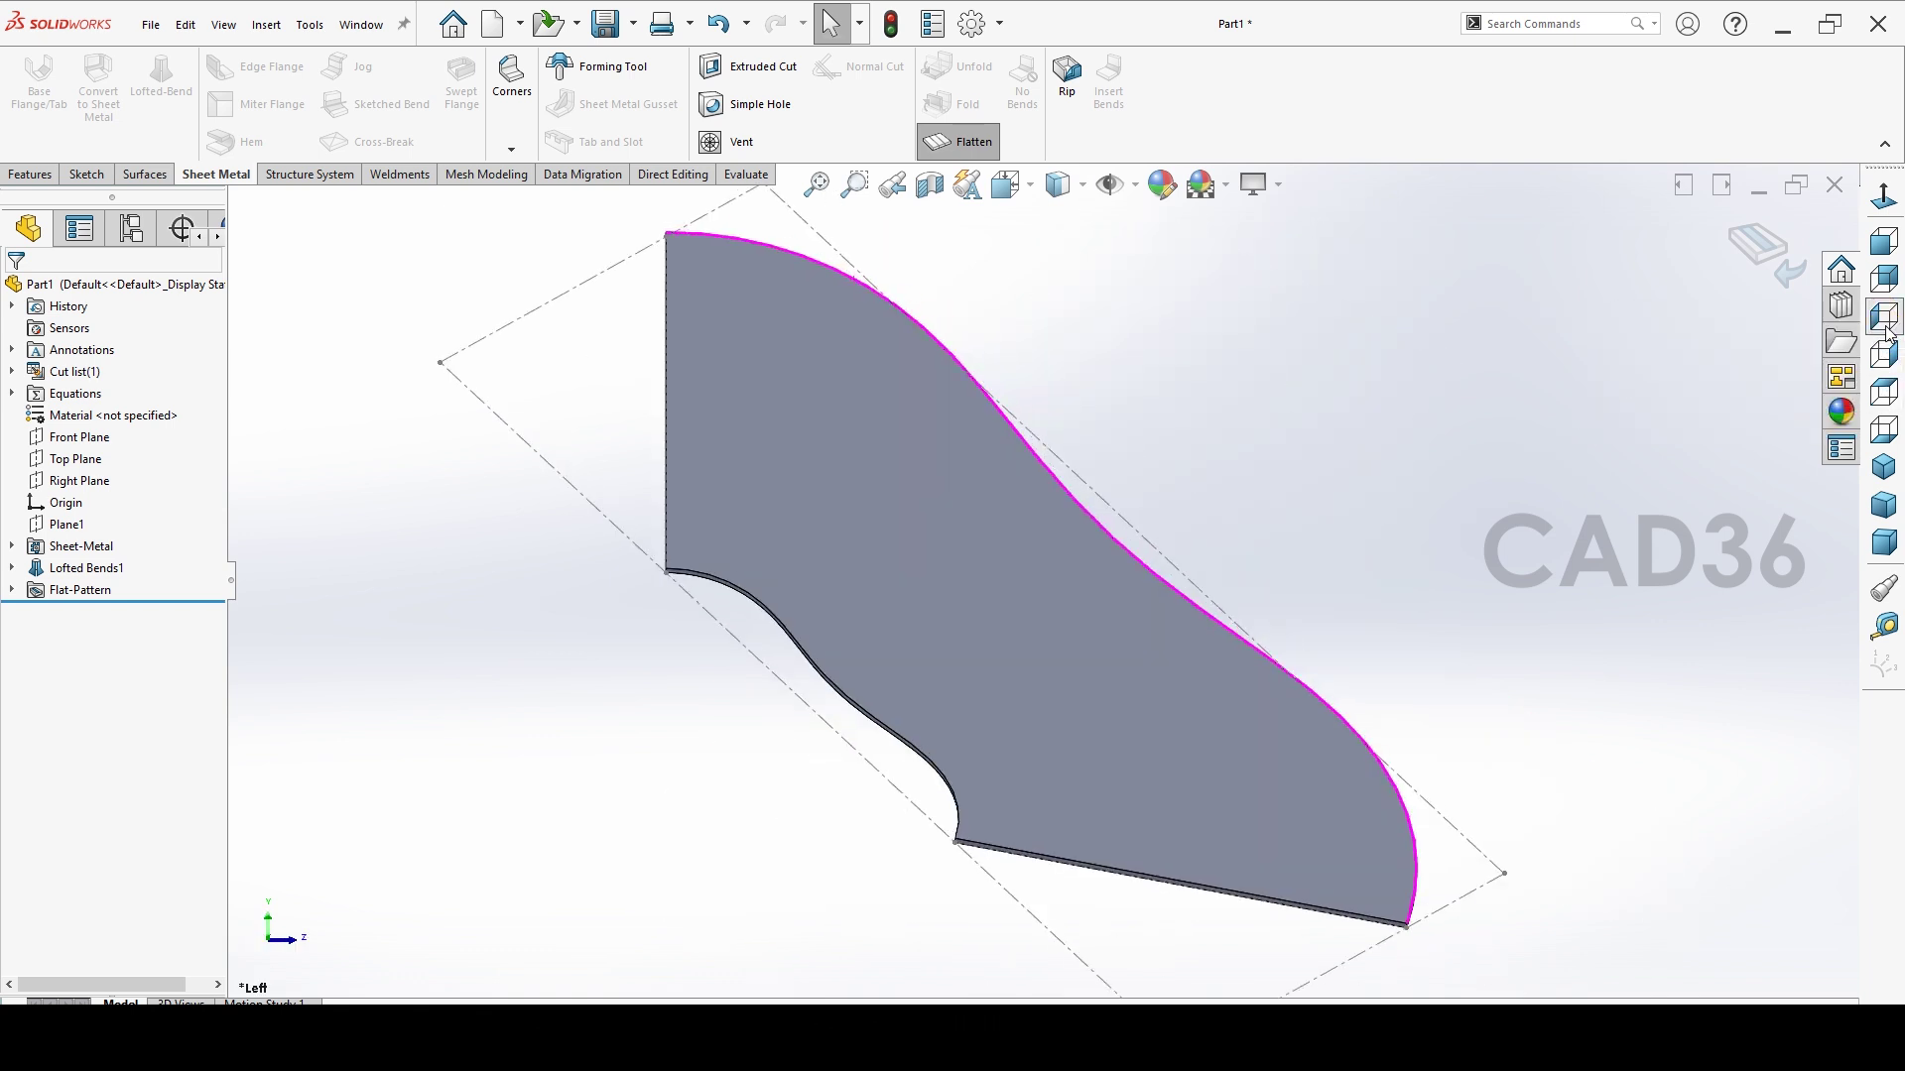
click(1884, 354)
click(1315, 483)
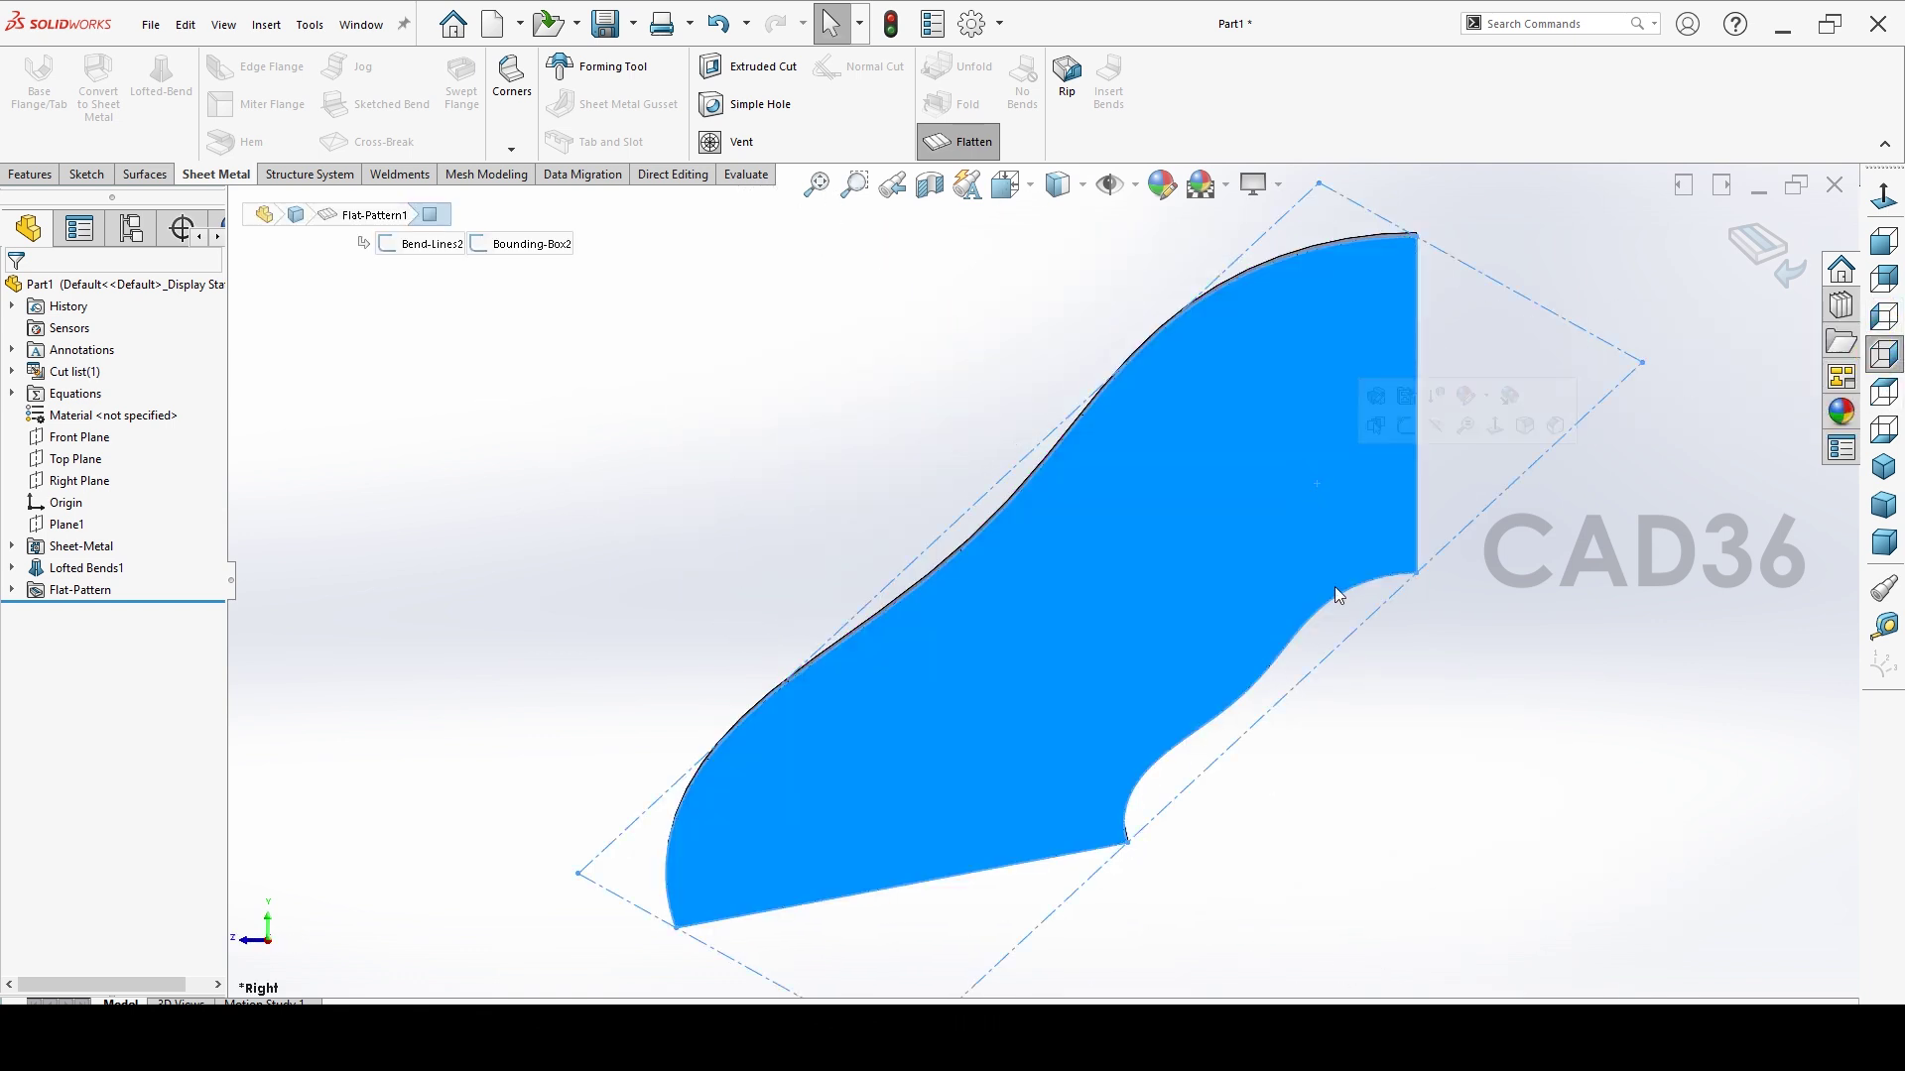
click(1379, 645)
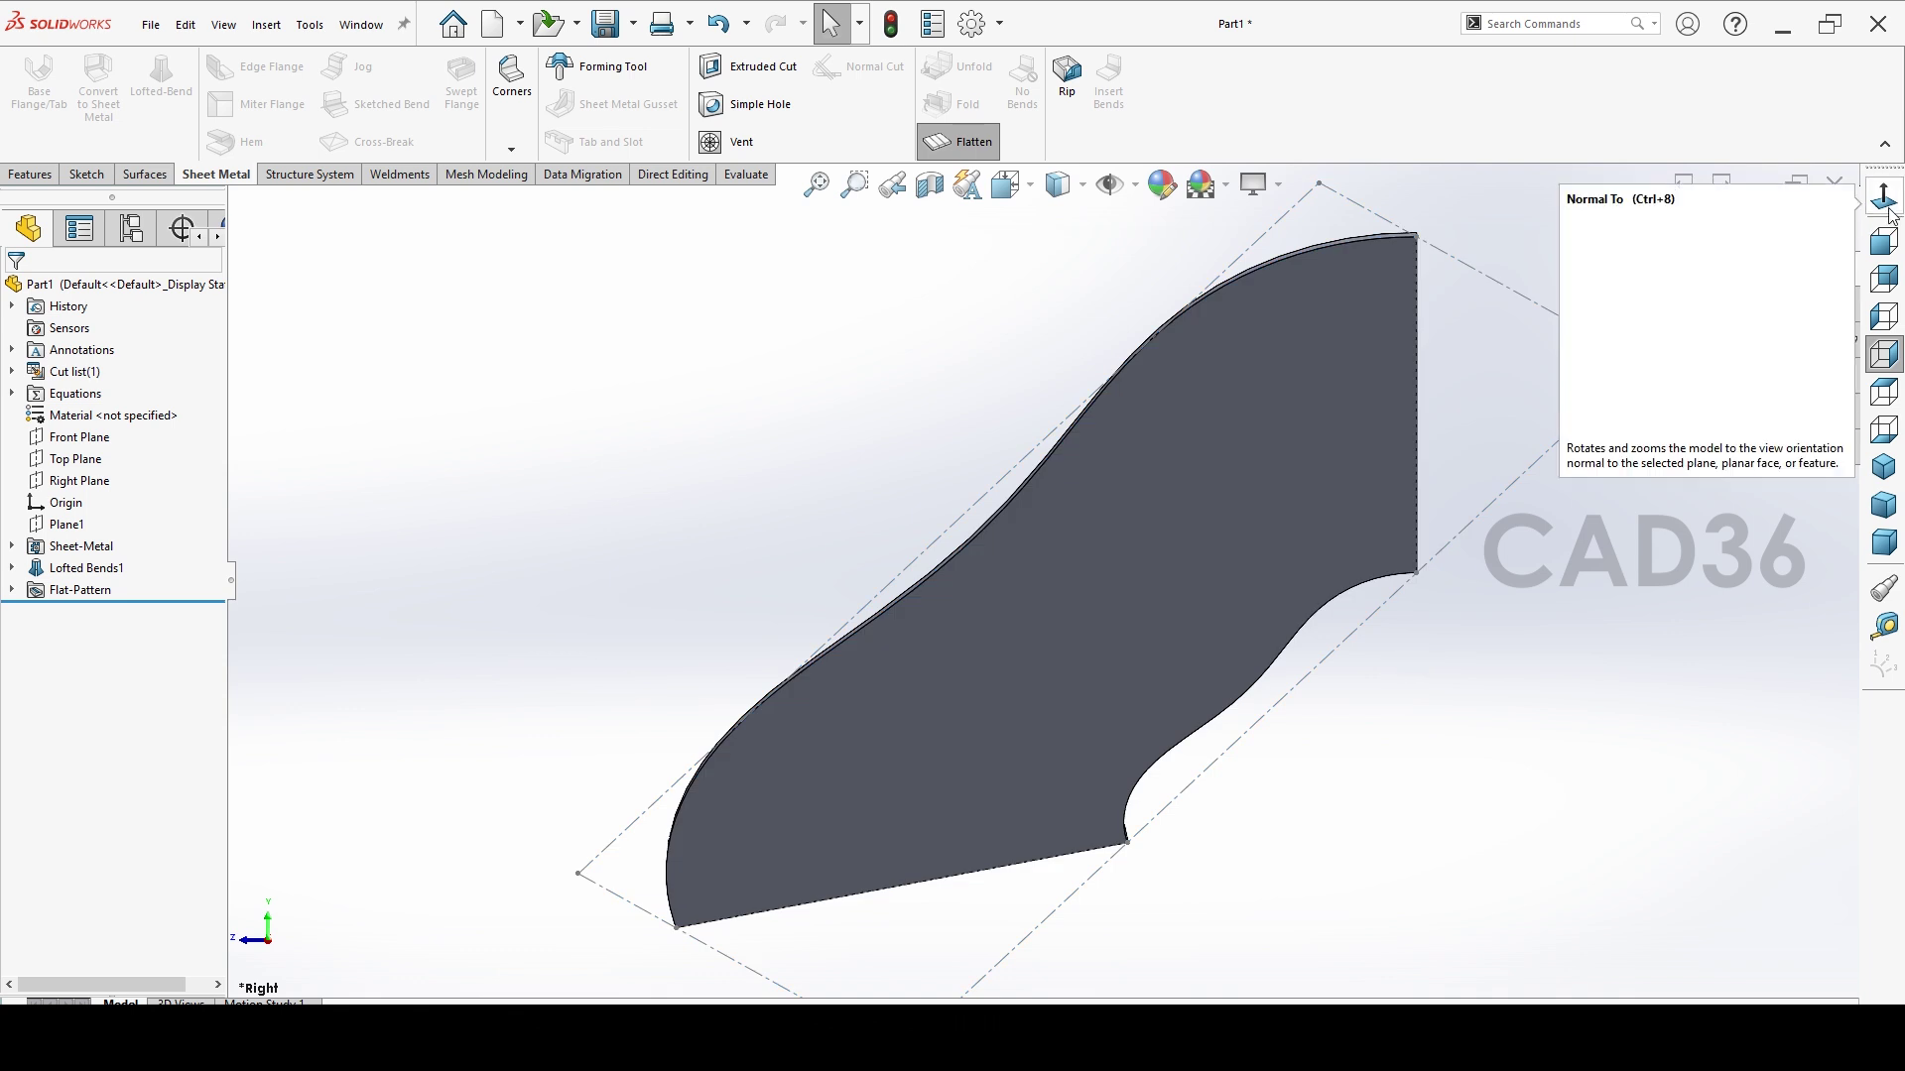
click(1764, 253)
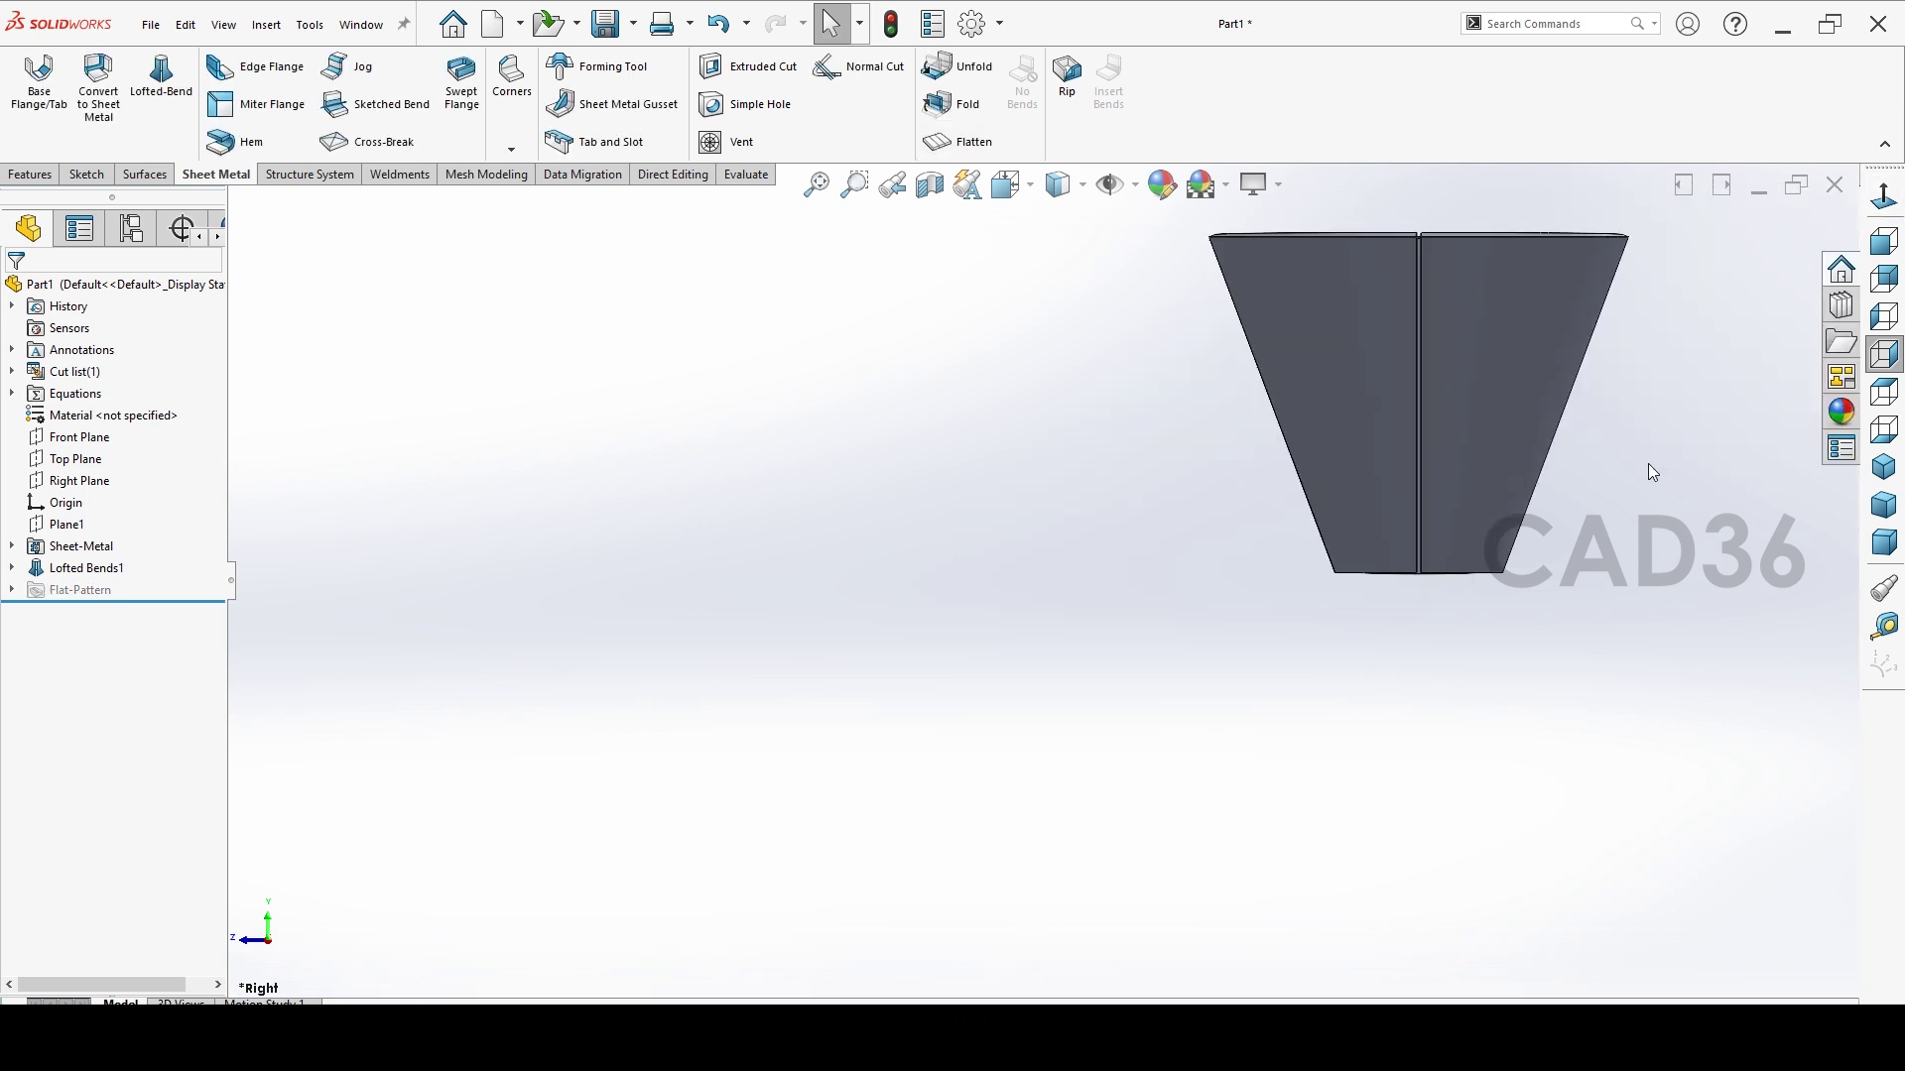
click(1884, 467)
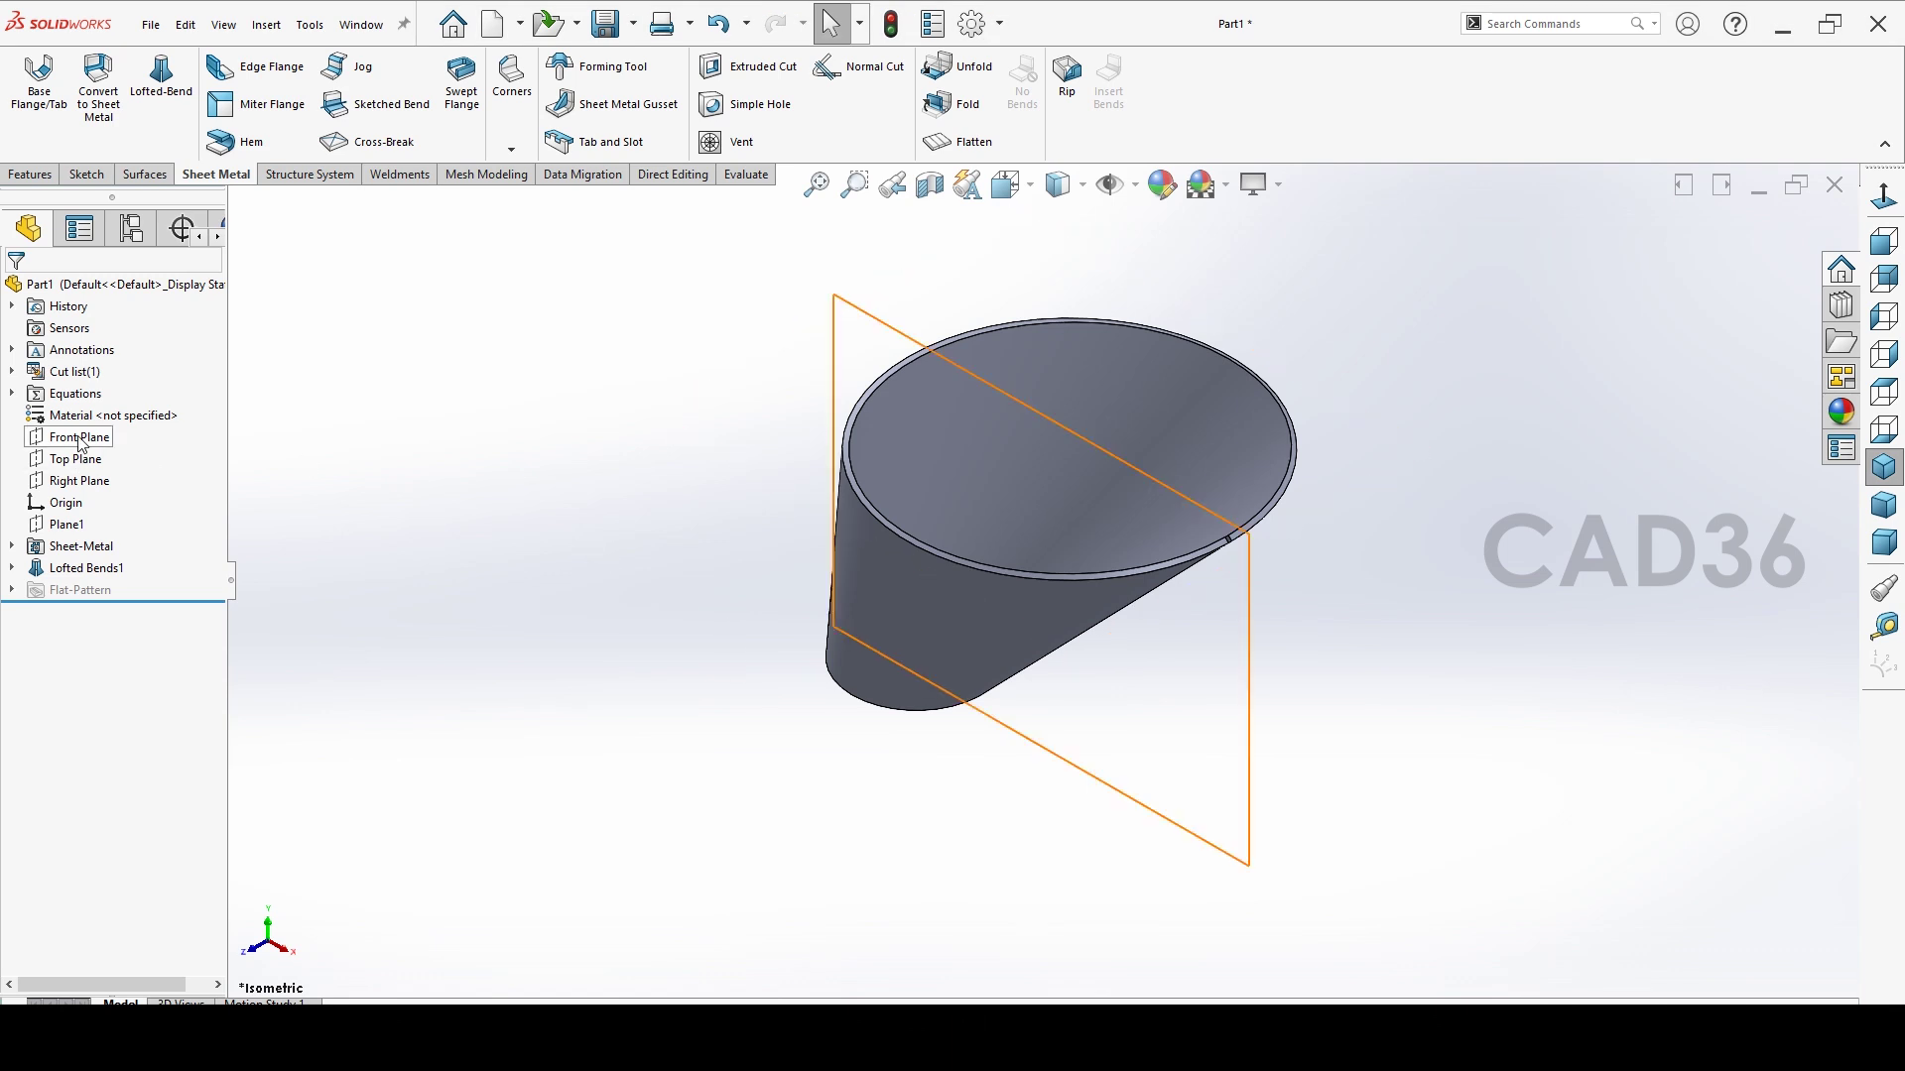
Split the cone along the Right Plane with Cut Part, keeping all three resulting bodies.
click(69, 484)
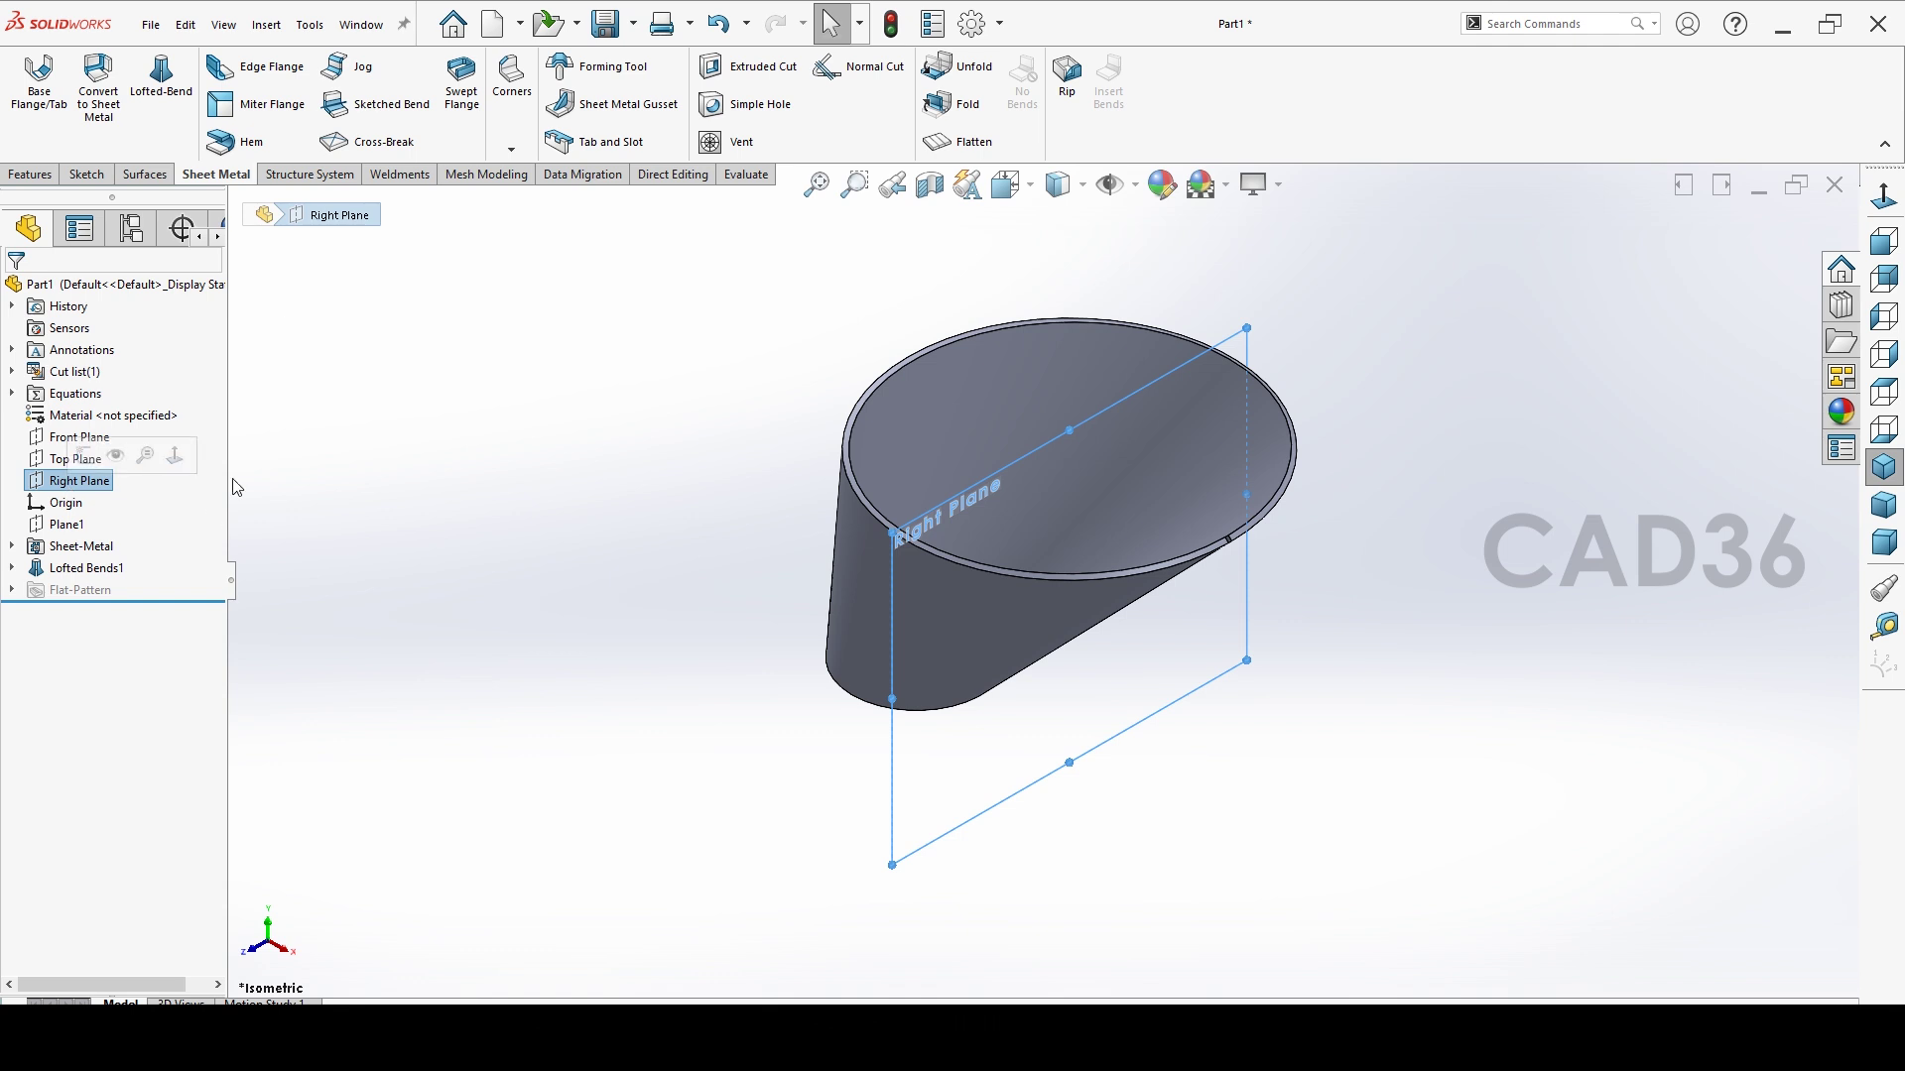
click(281, 28)
click(282, 30)
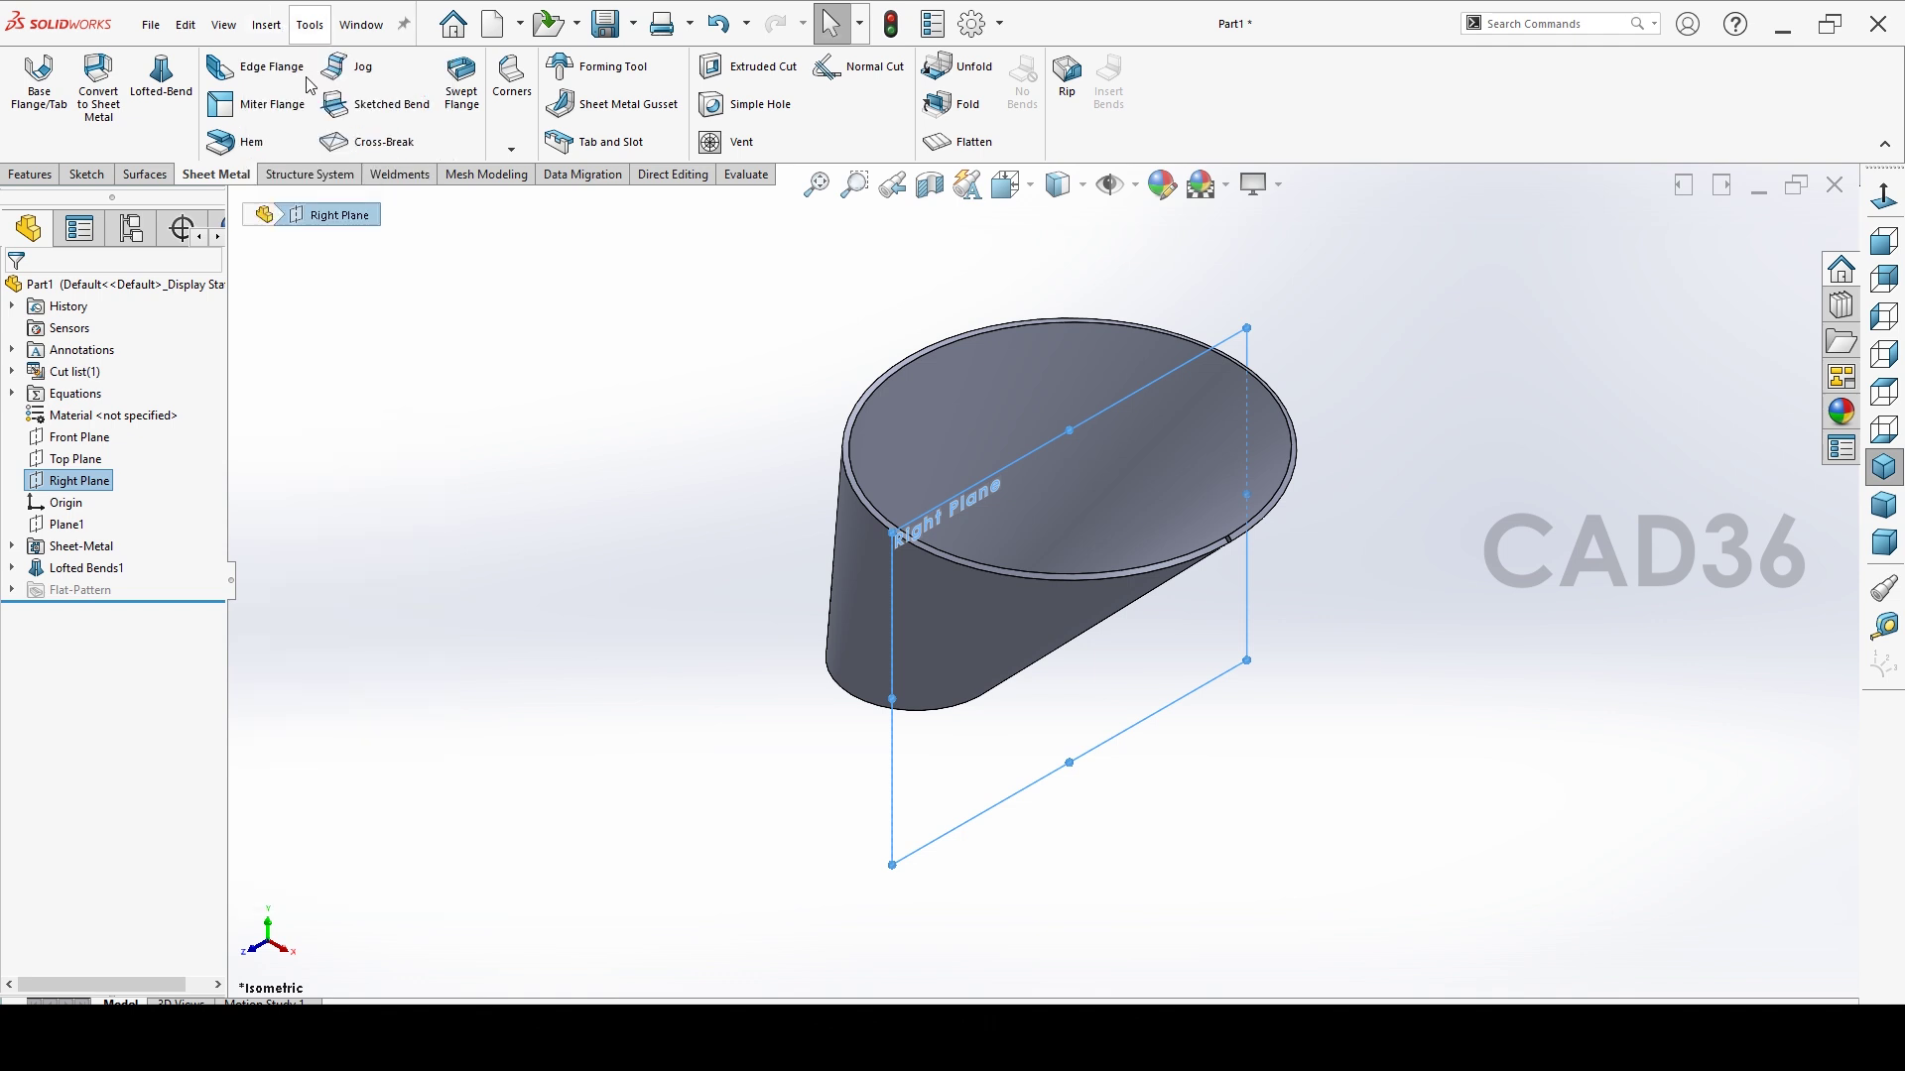
click(282, 27)
mouse_move(298, 115)
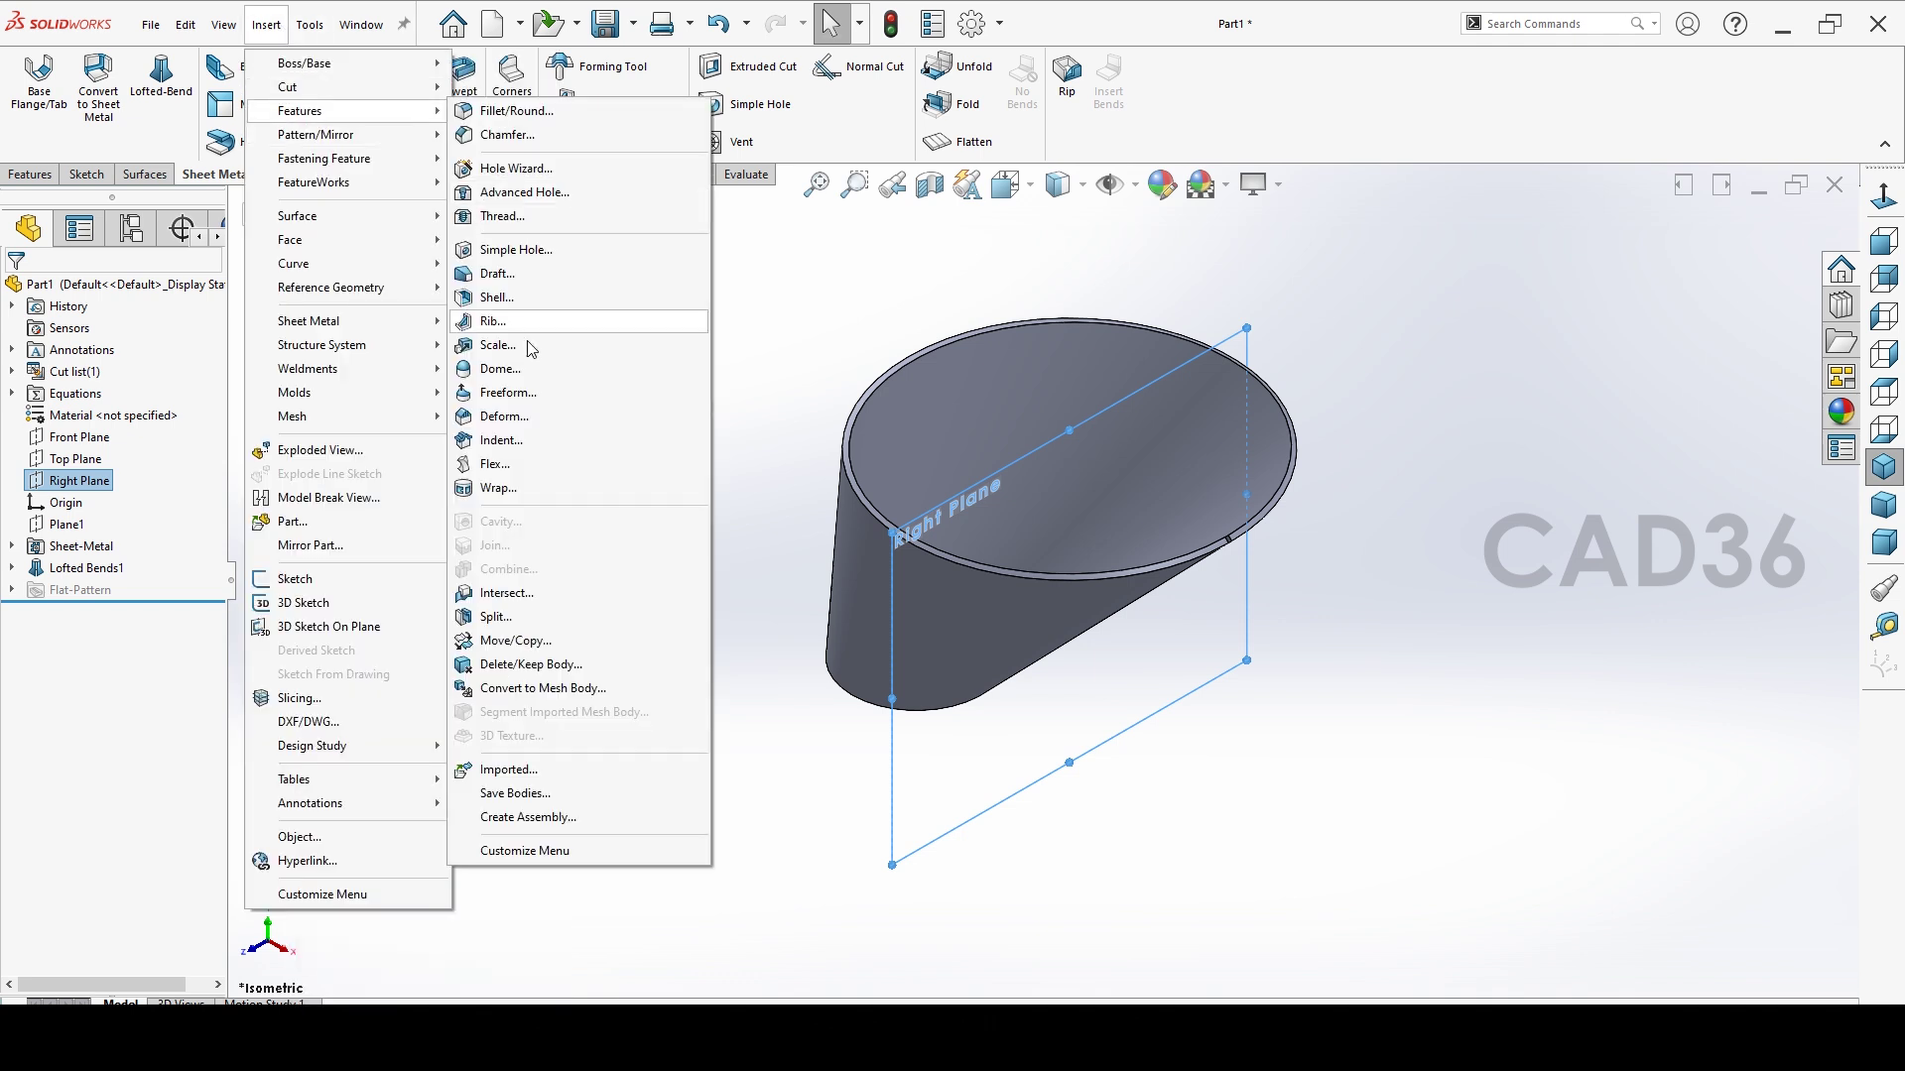
click(549, 622)
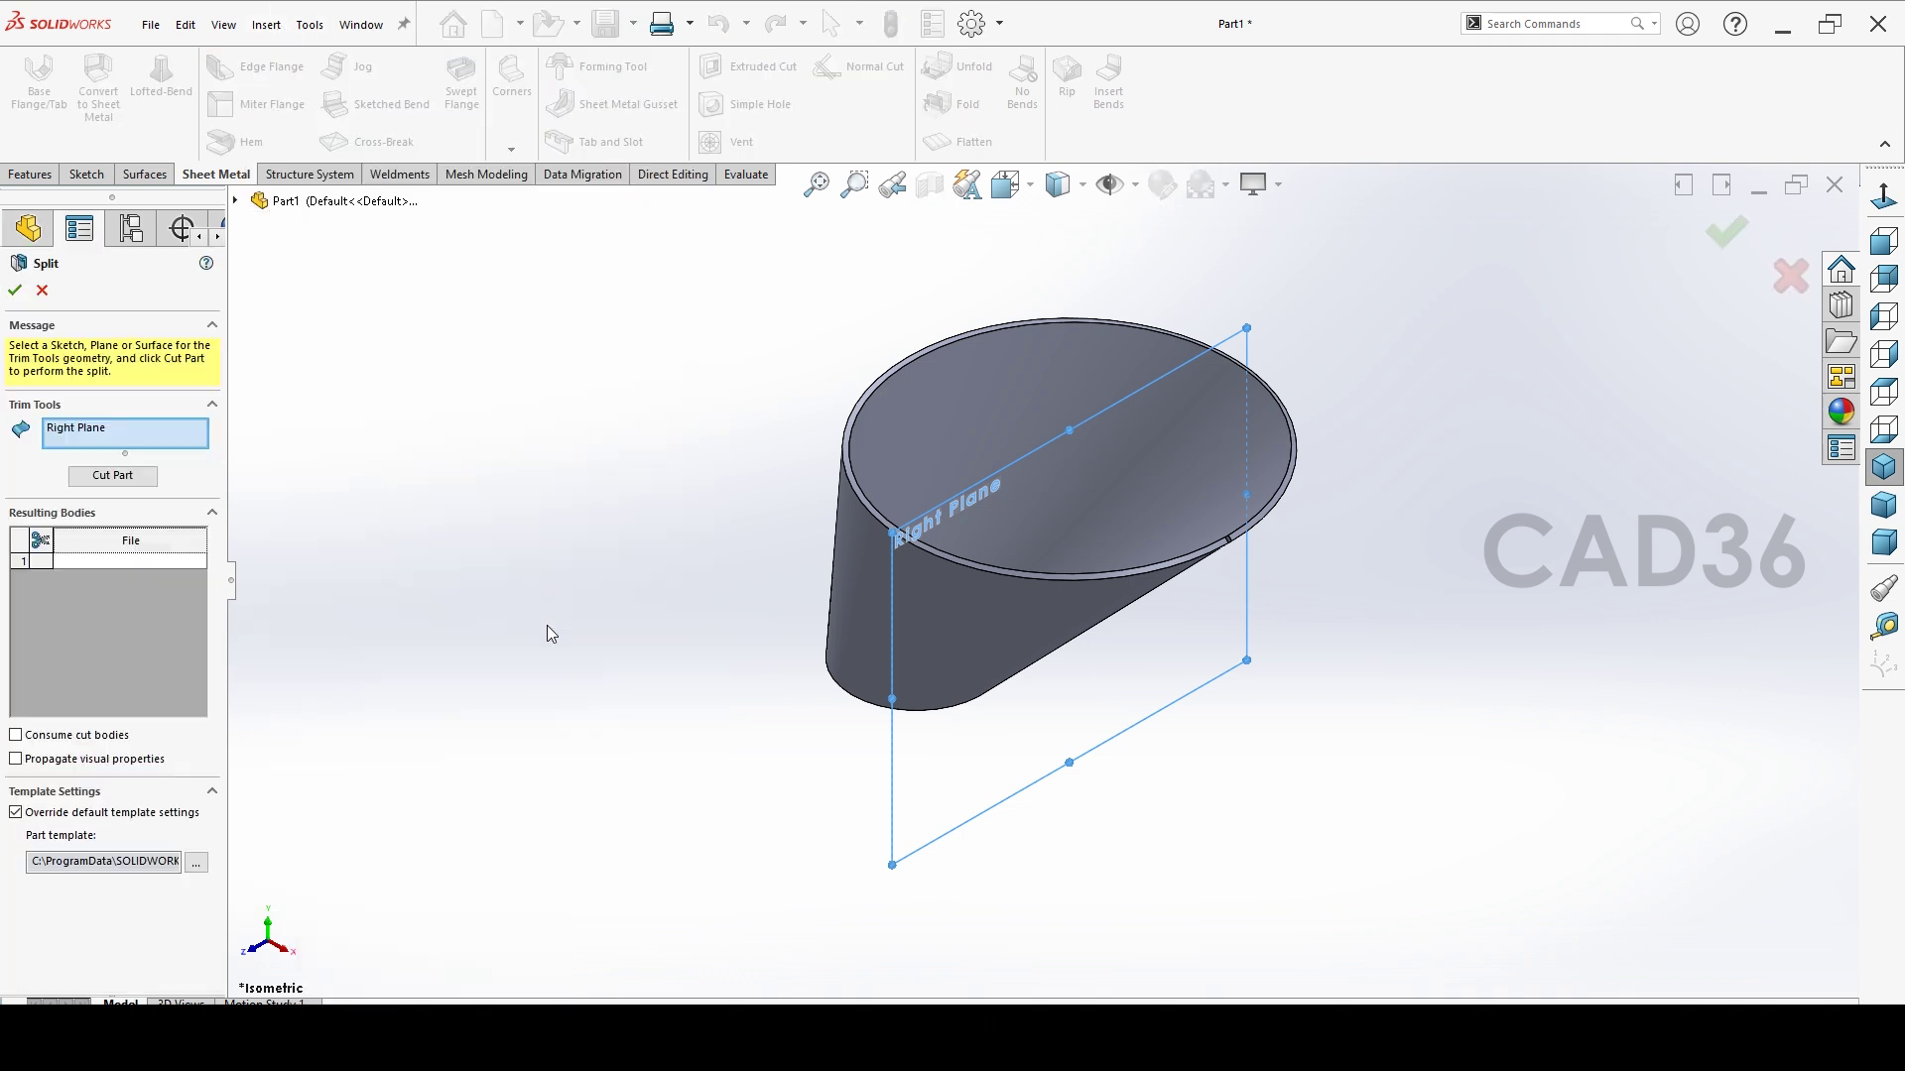
click(99, 432)
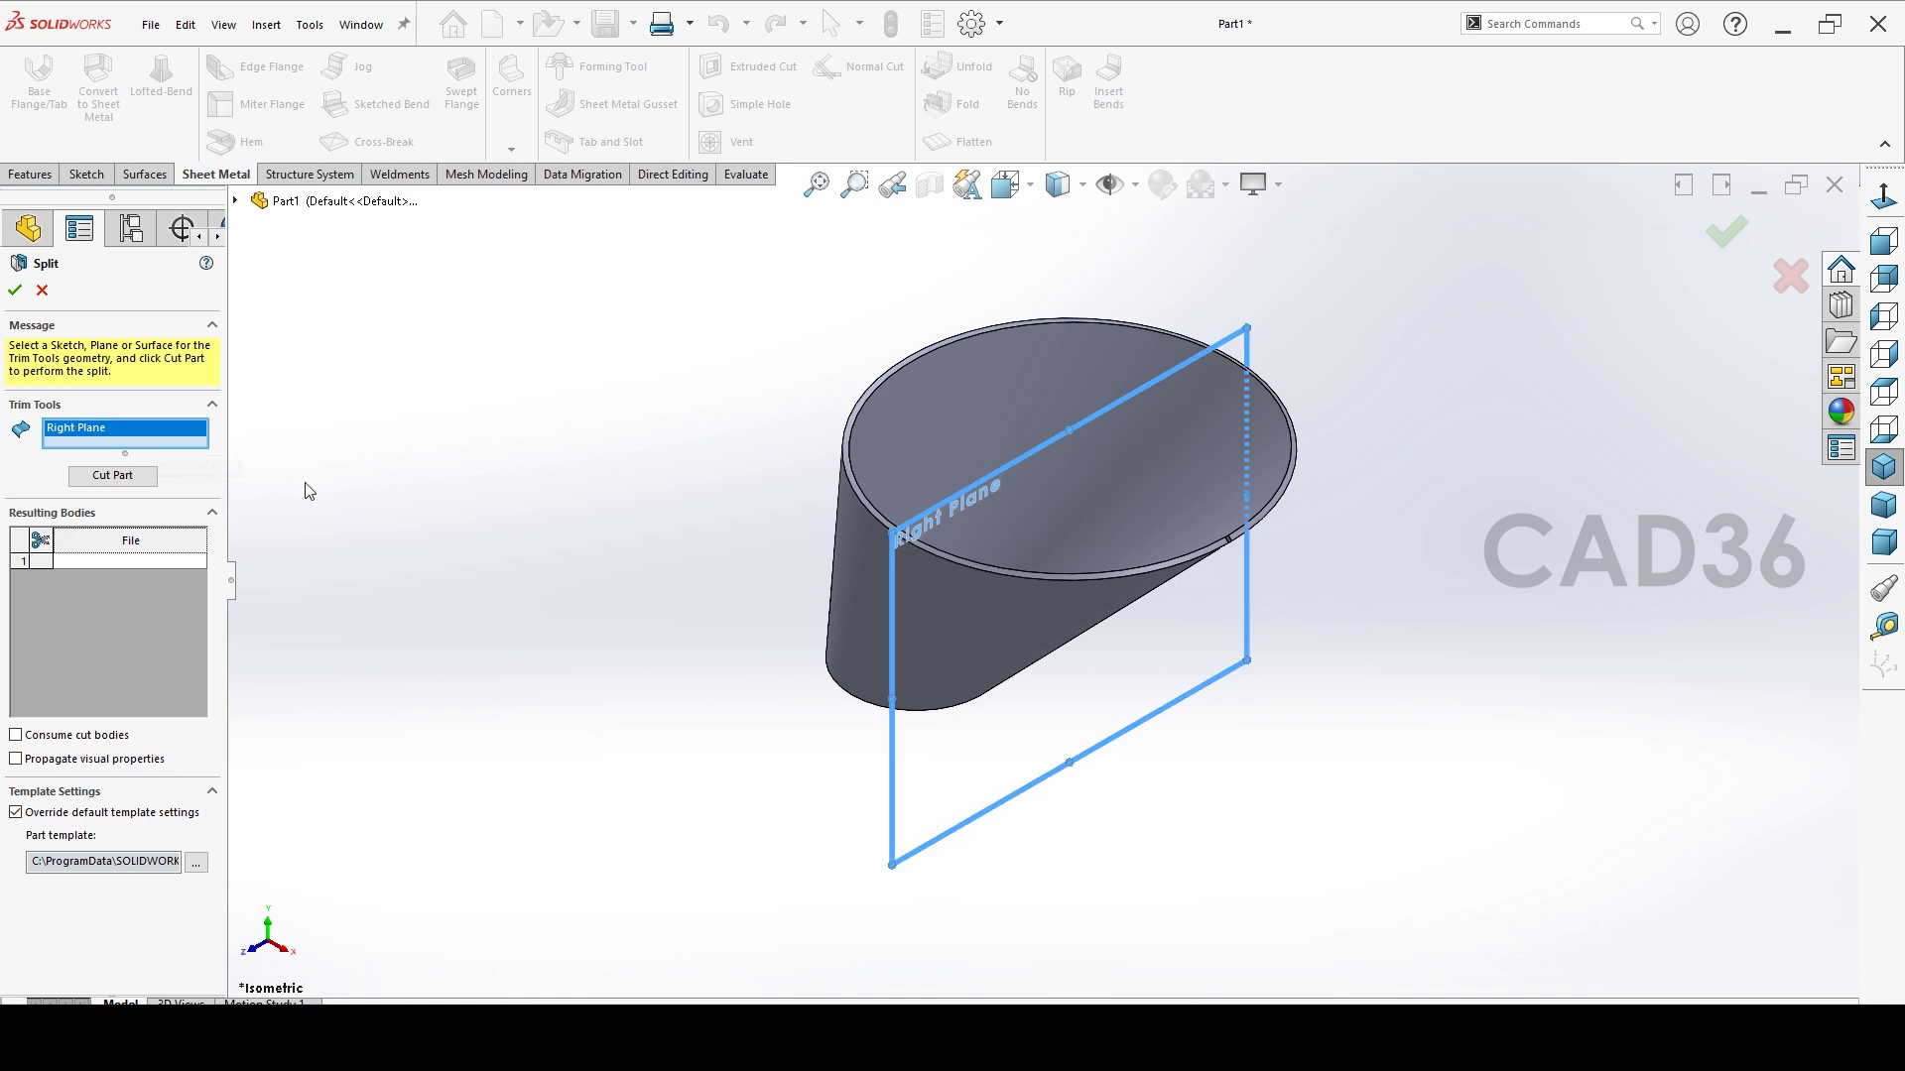
click(112, 476)
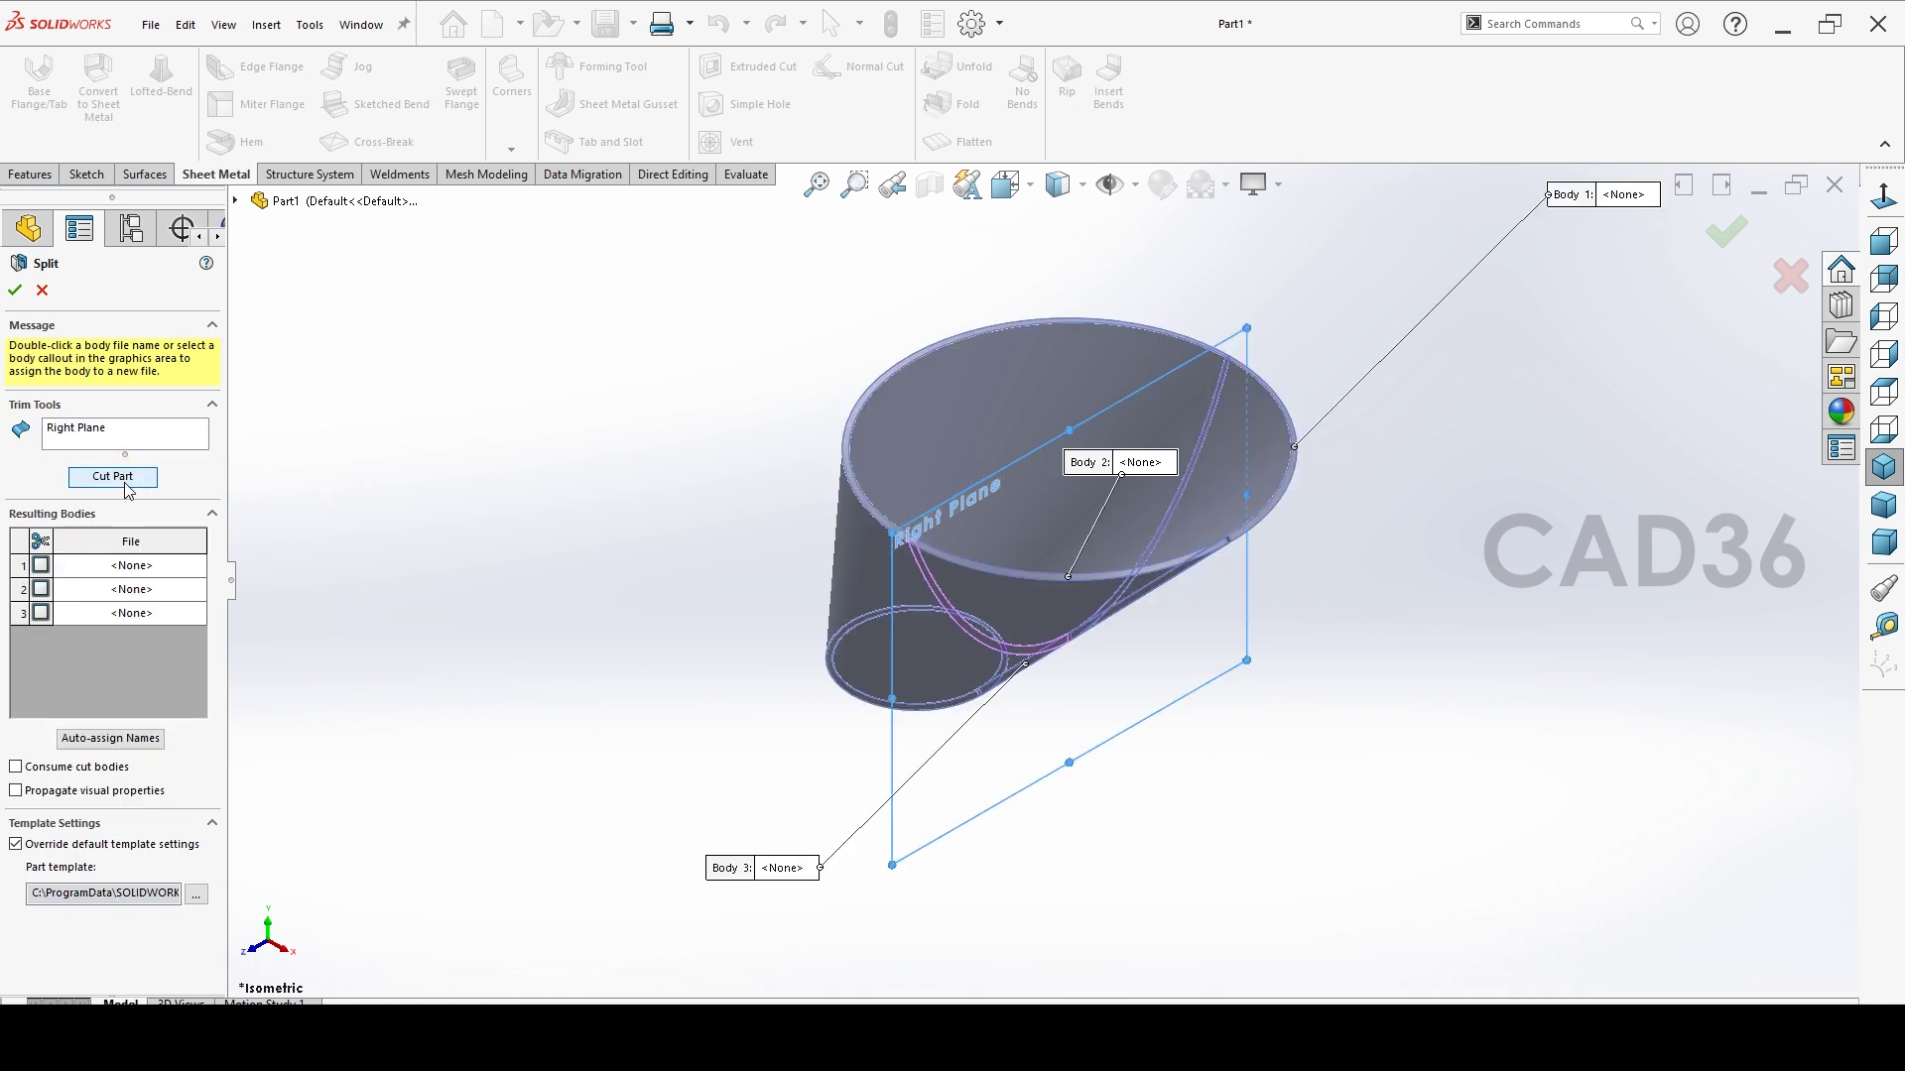
click(41, 540)
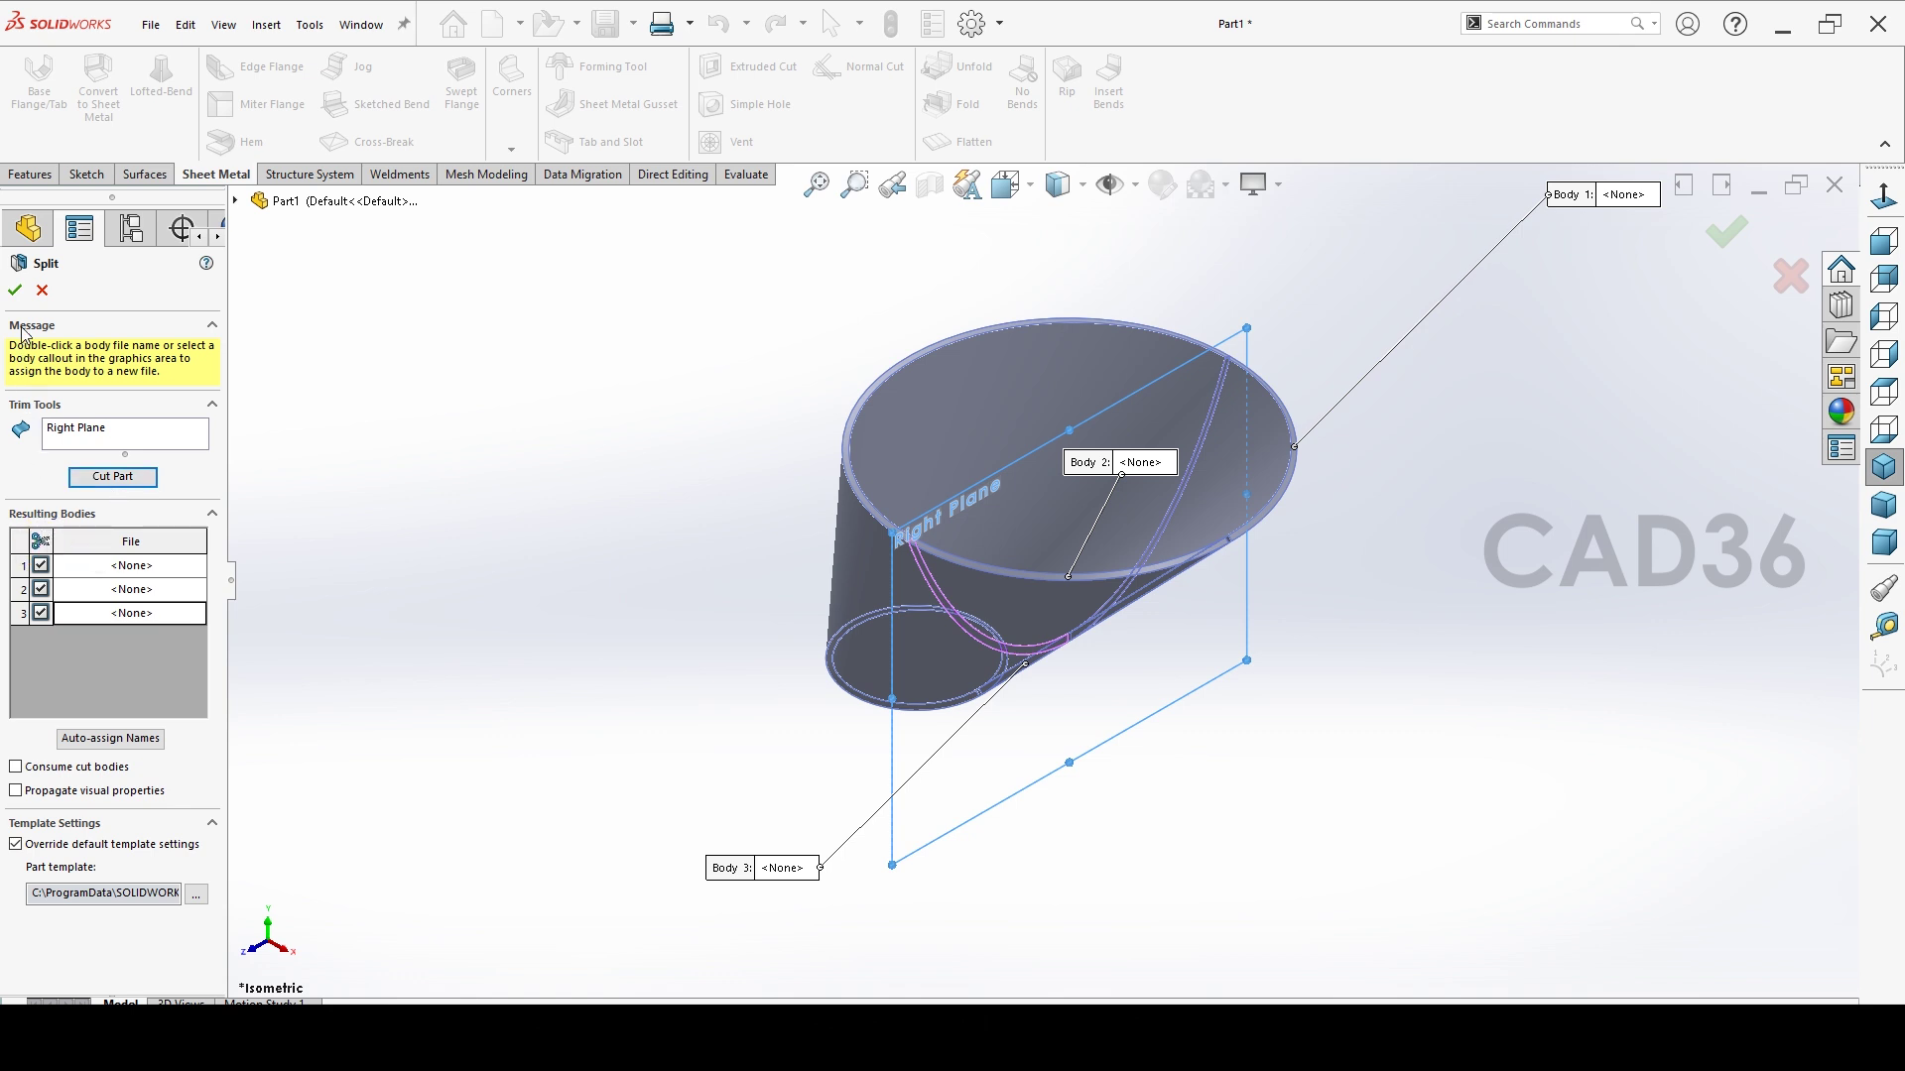
click(15, 290)
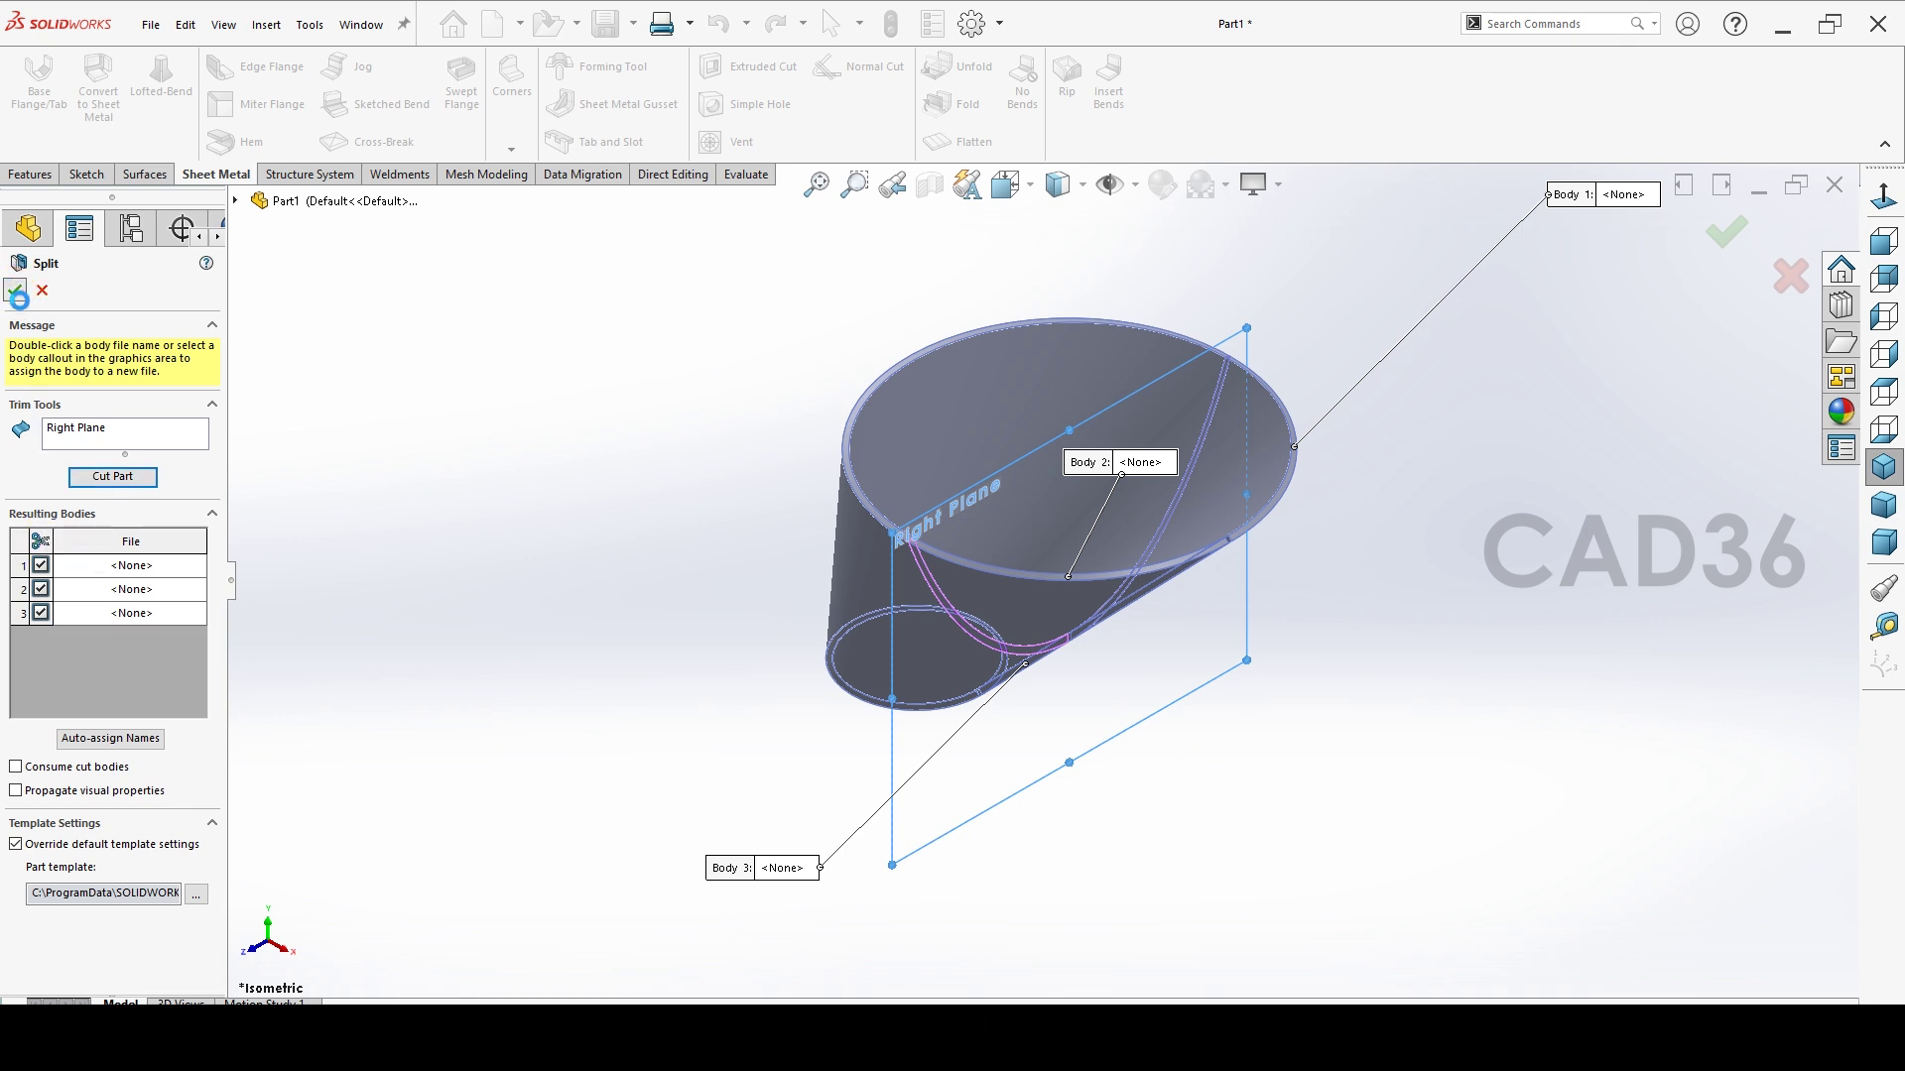
Orbit the split cone and inspect its upper and lower faces.
click(738, 794)
middle_drag(742, 527, 744, 696)
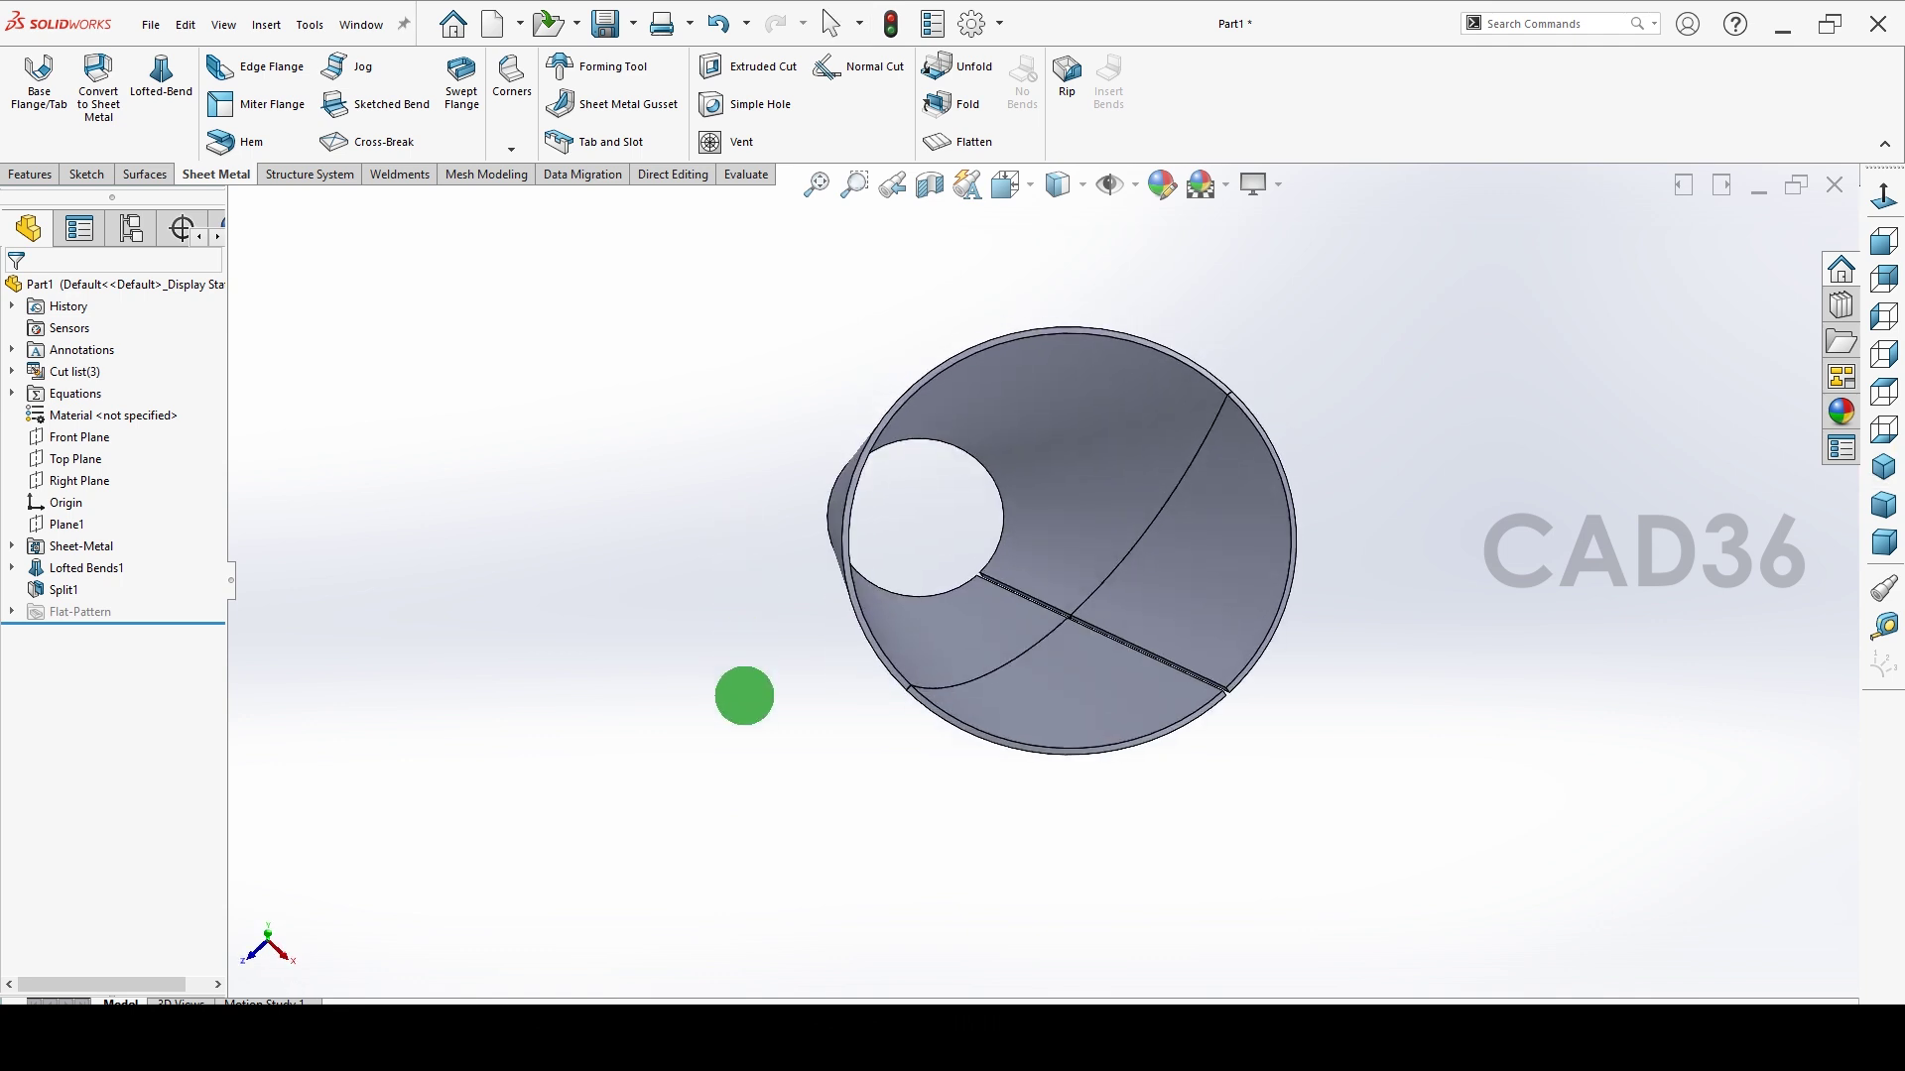
mouse_move(723, 790)
middle_down()
mouse_move(752, 489)
mouse_move(818, 389)
mouse_move(824, 714)
middle_up()
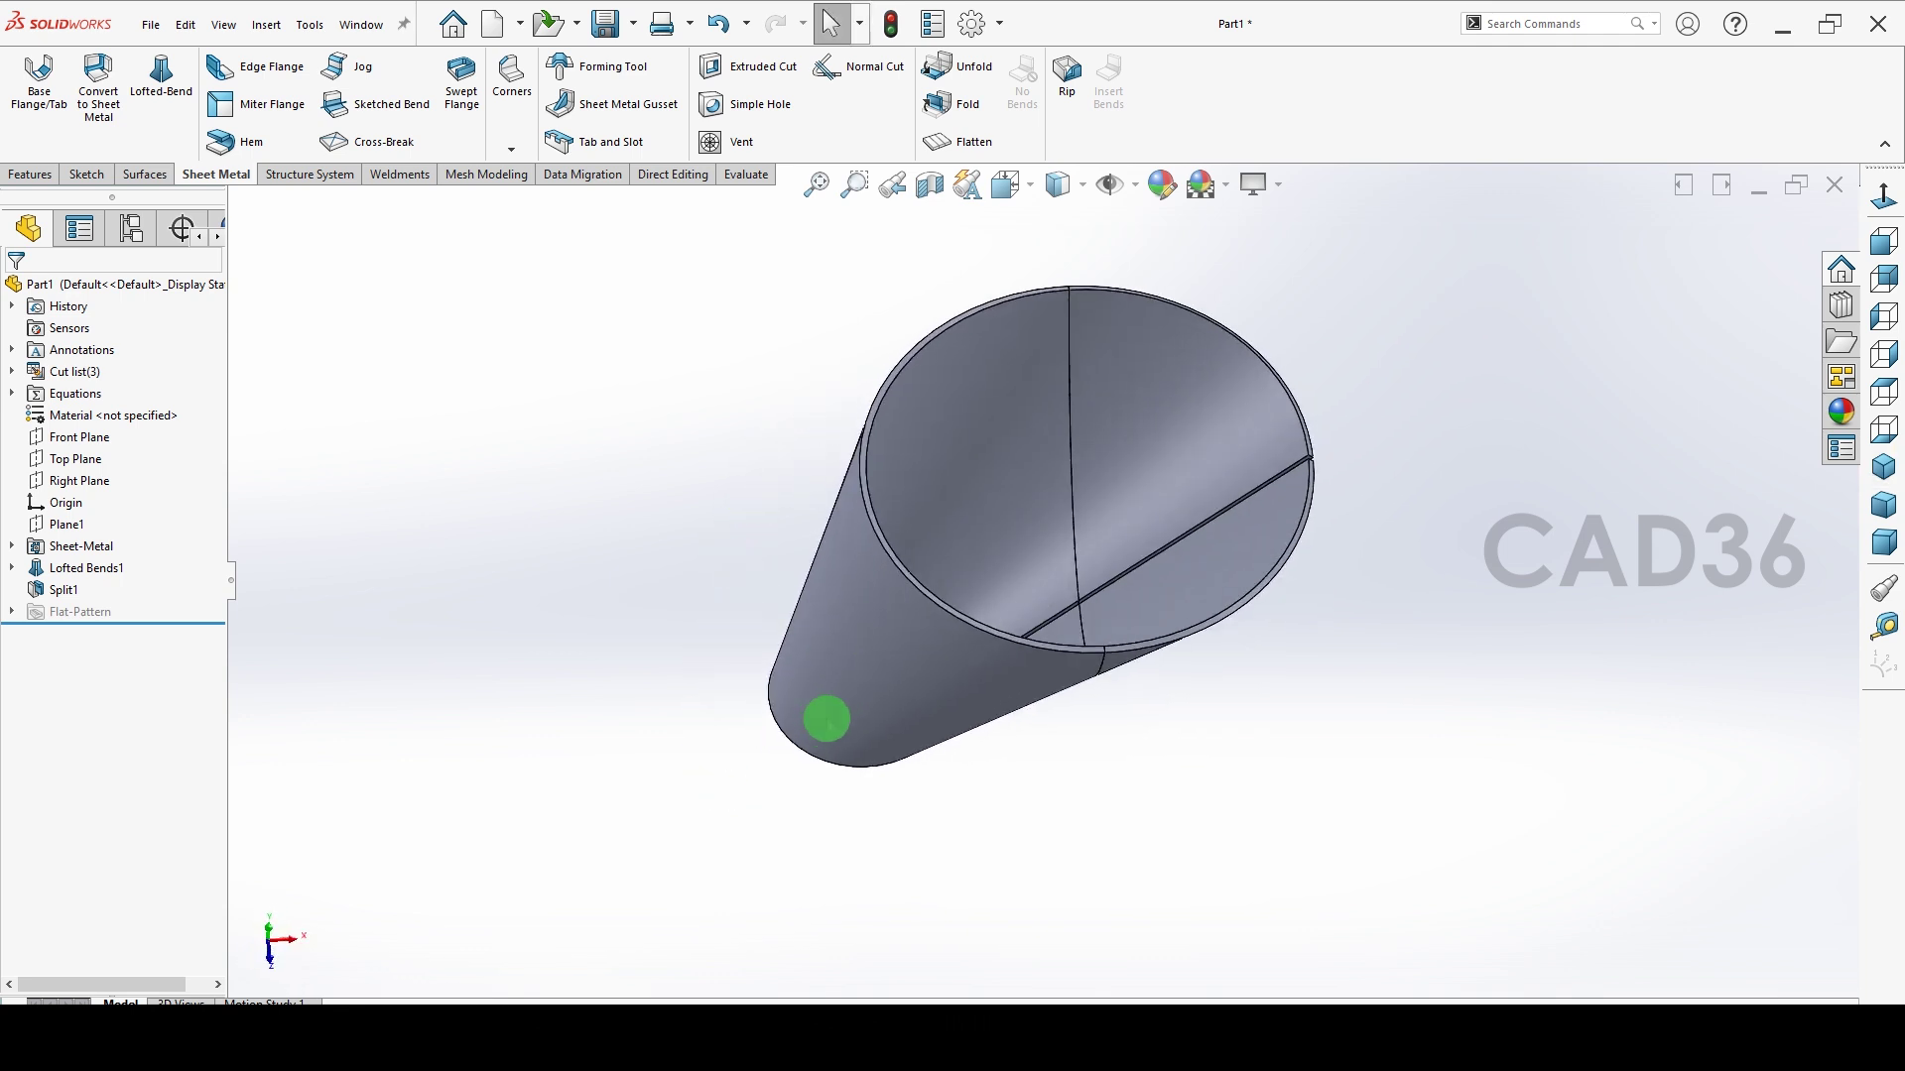
click(1230, 449)
click(1216, 553)
click(554, 585)
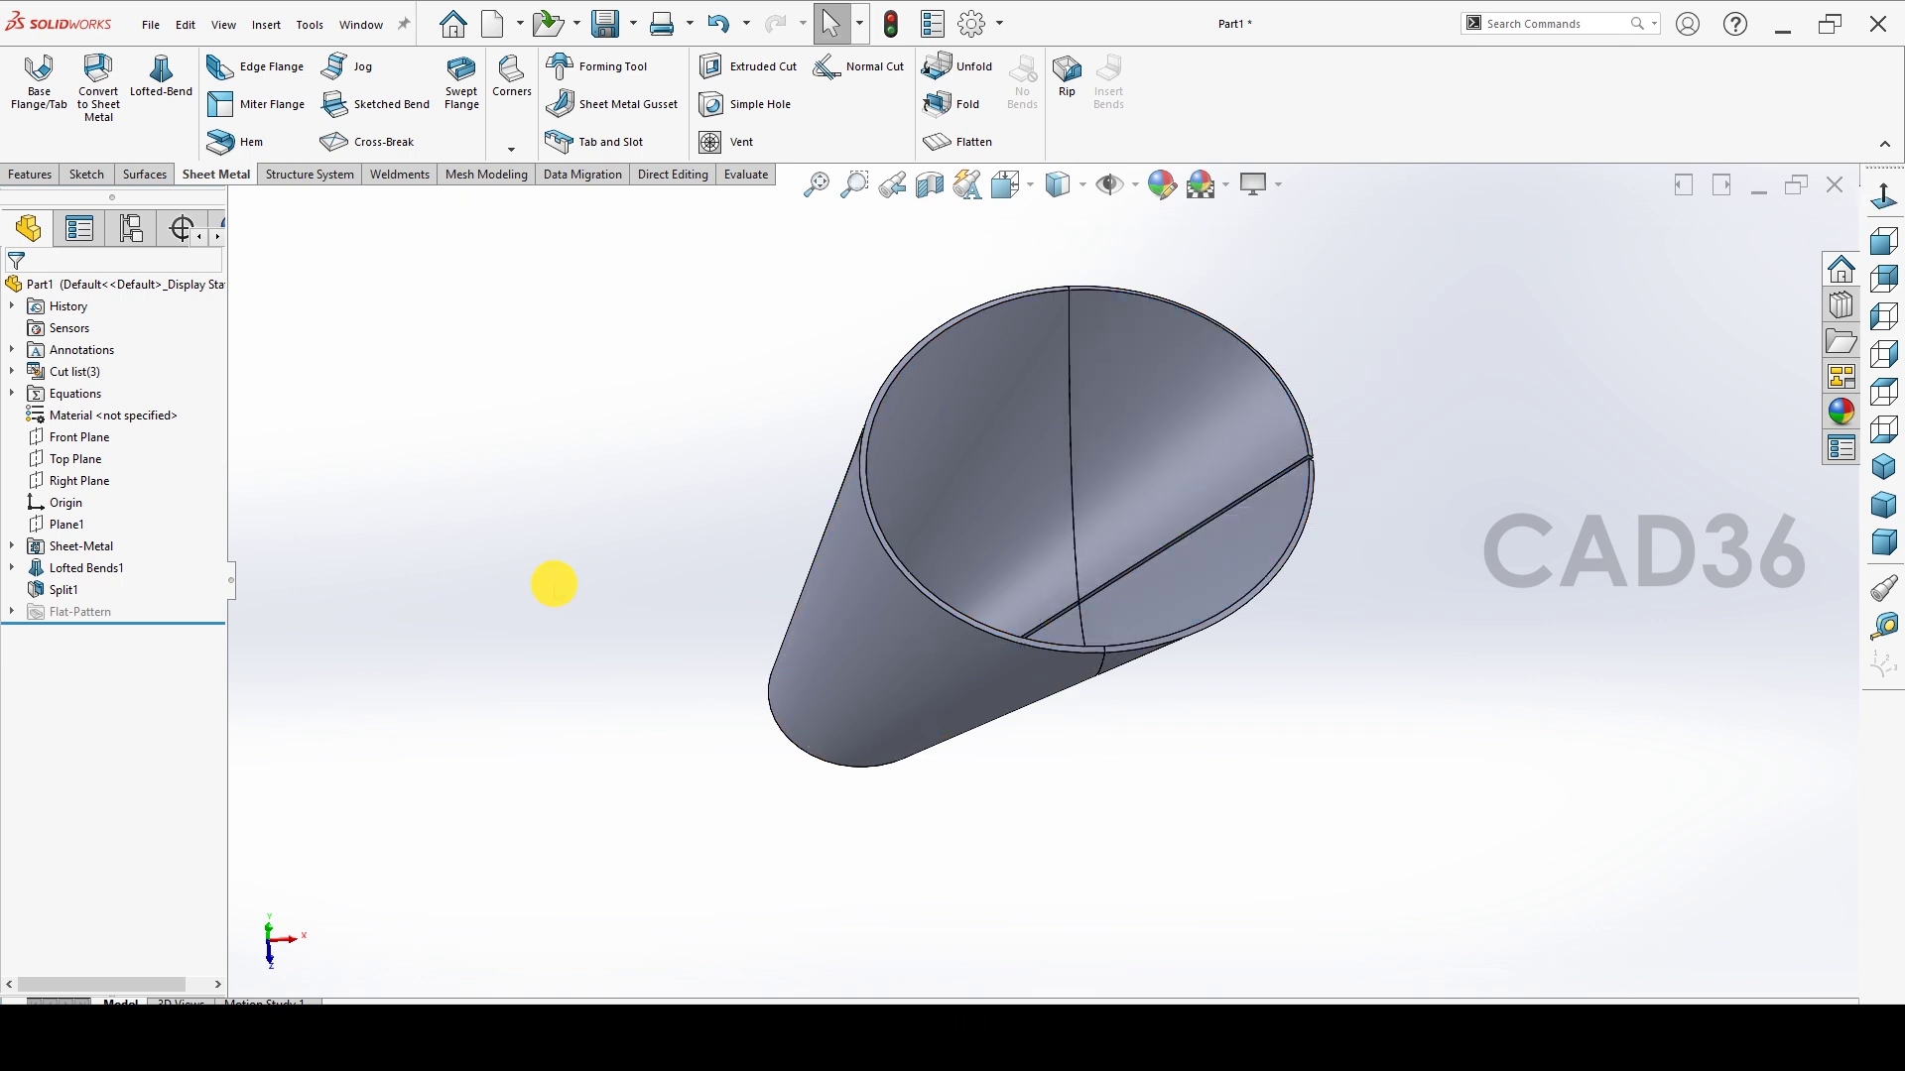
Expand Cut list(3) and Sheet<2> to reveal its split body.
click(12, 372)
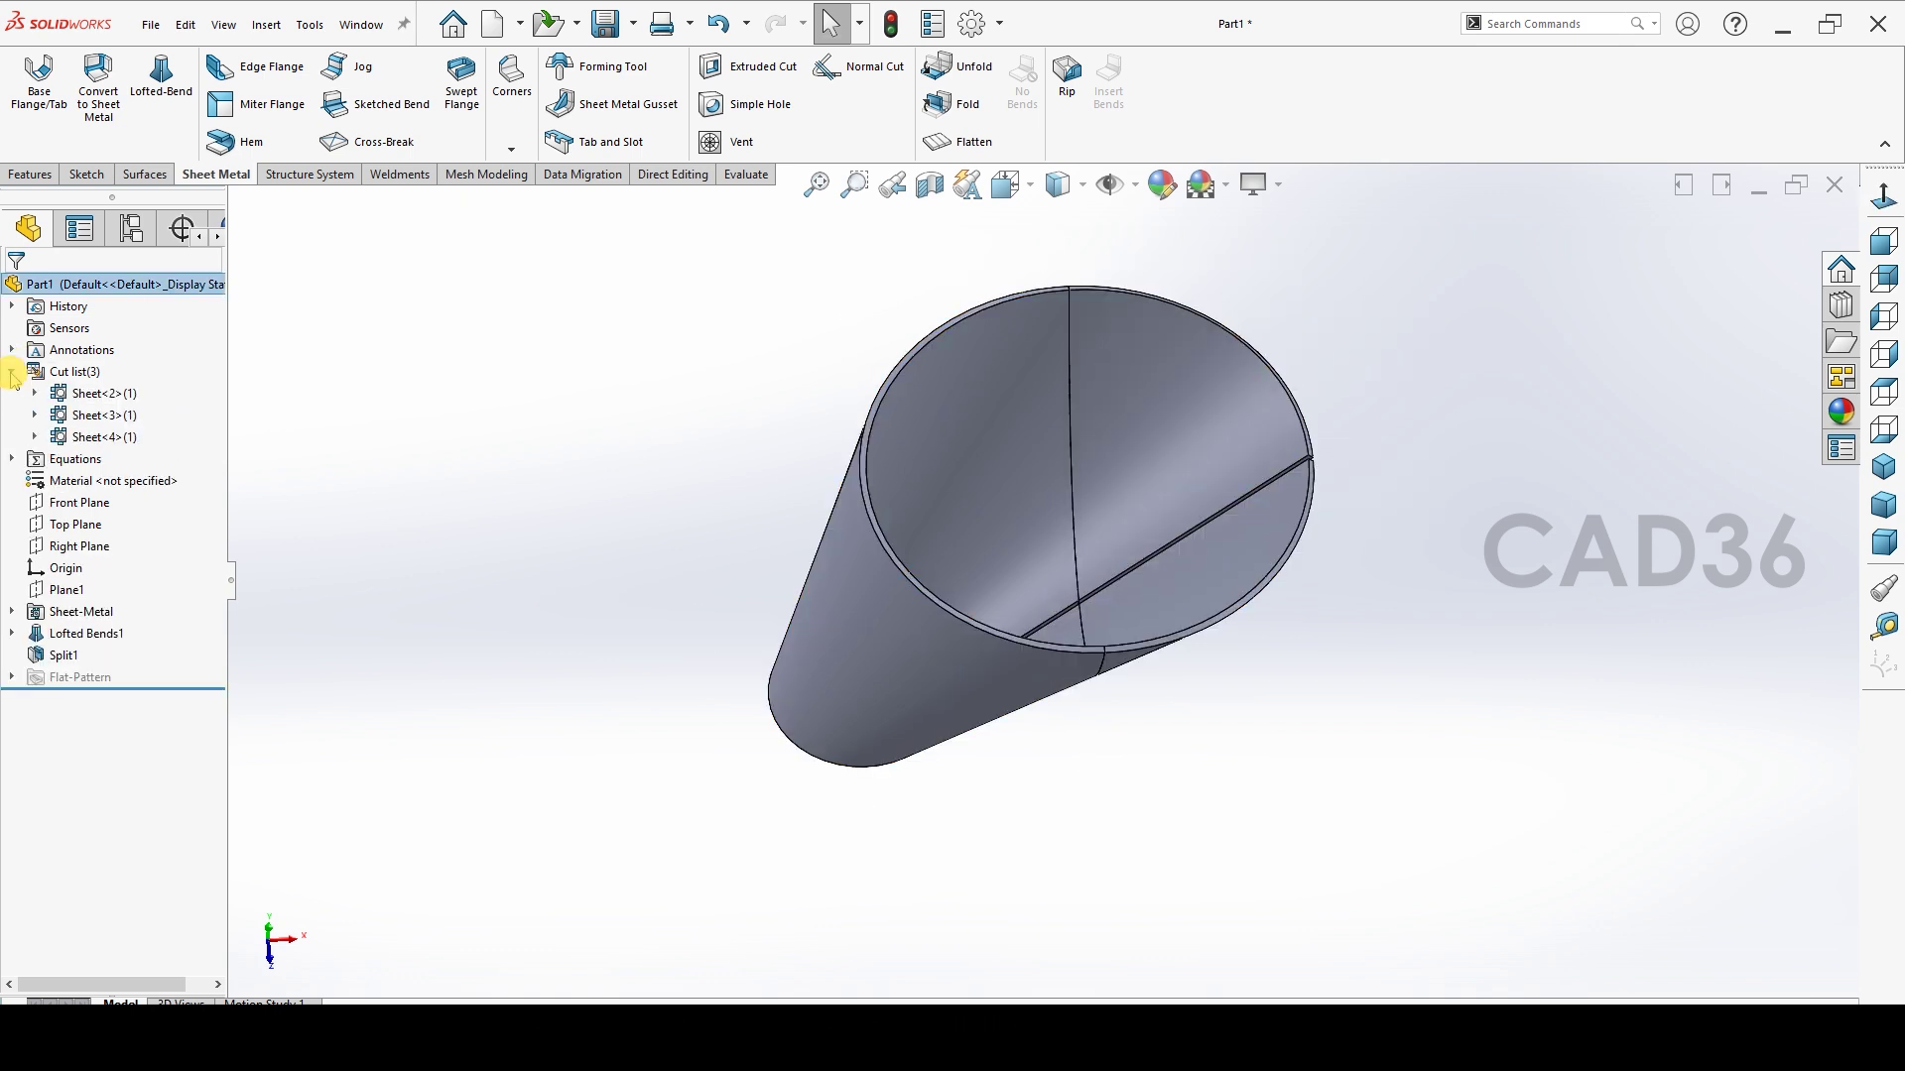
click(124, 394)
right_click(119, 394)
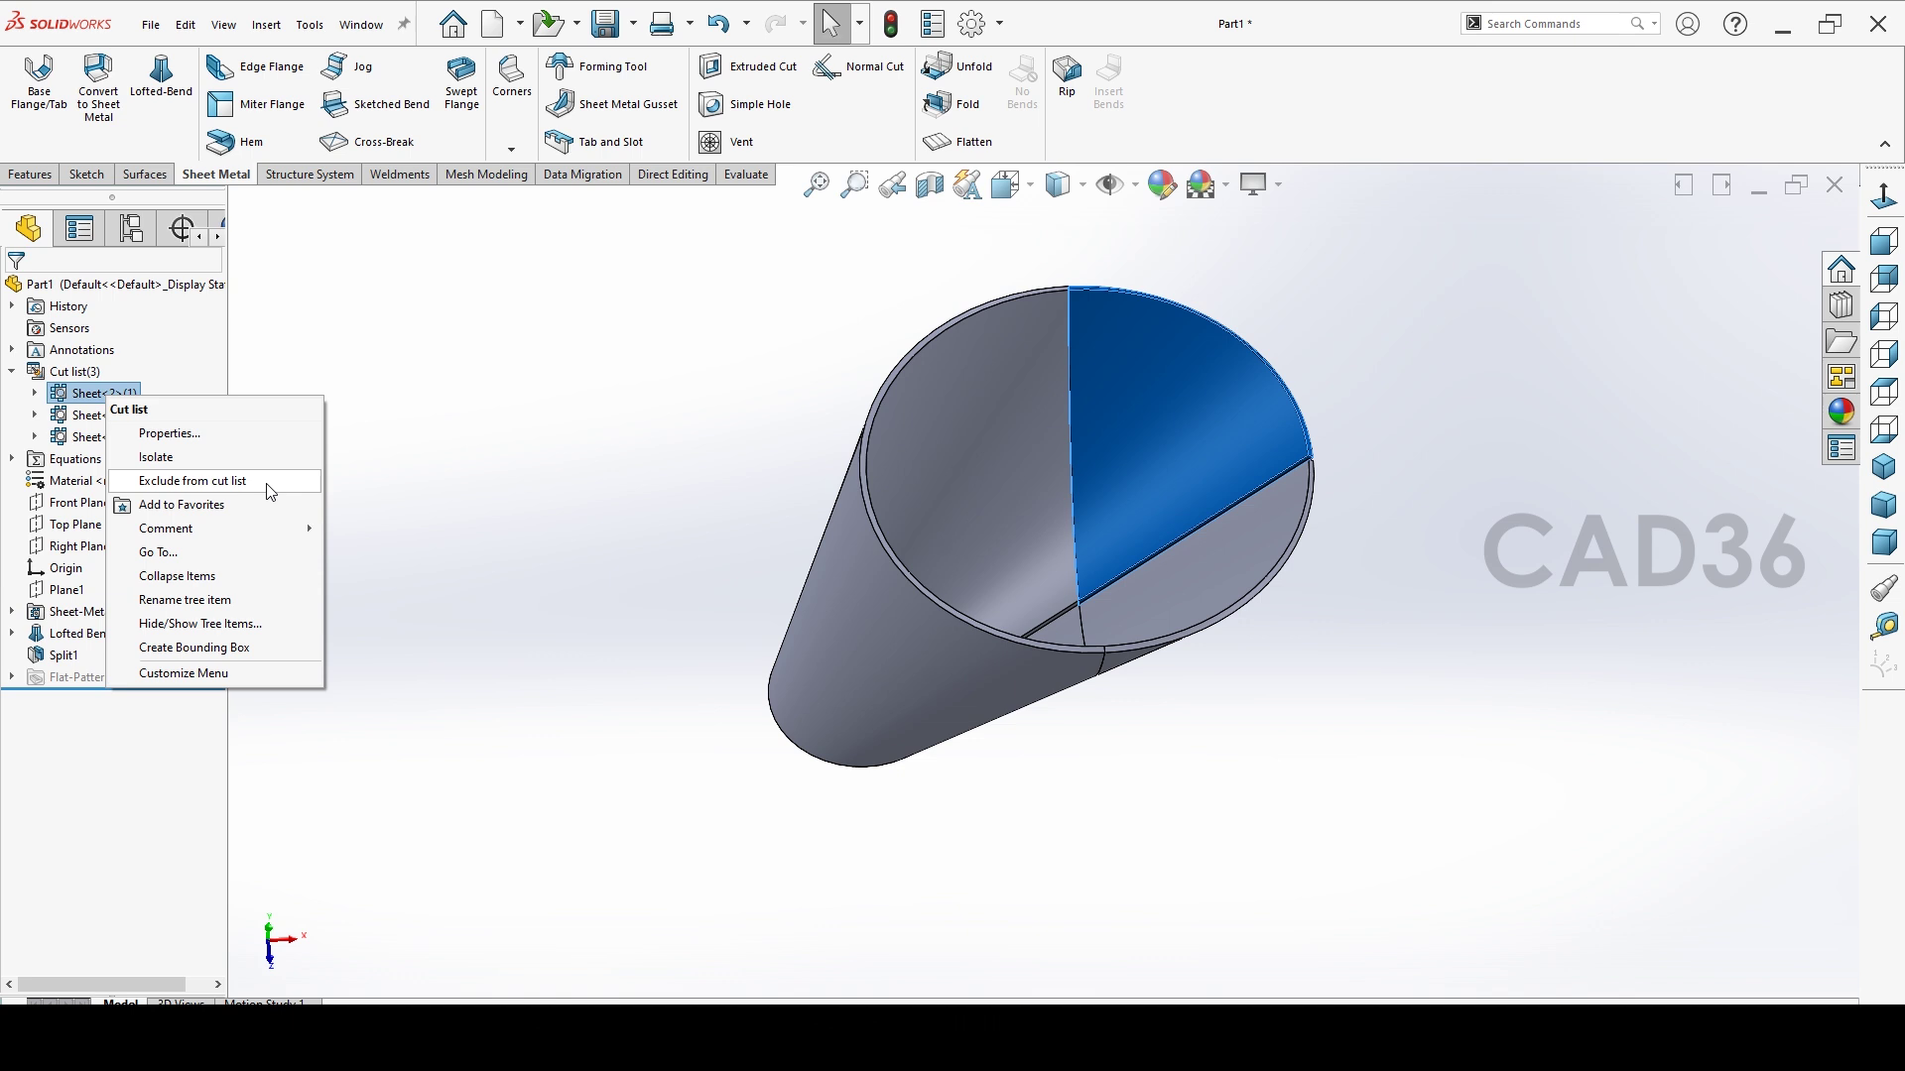
click(421, 464)
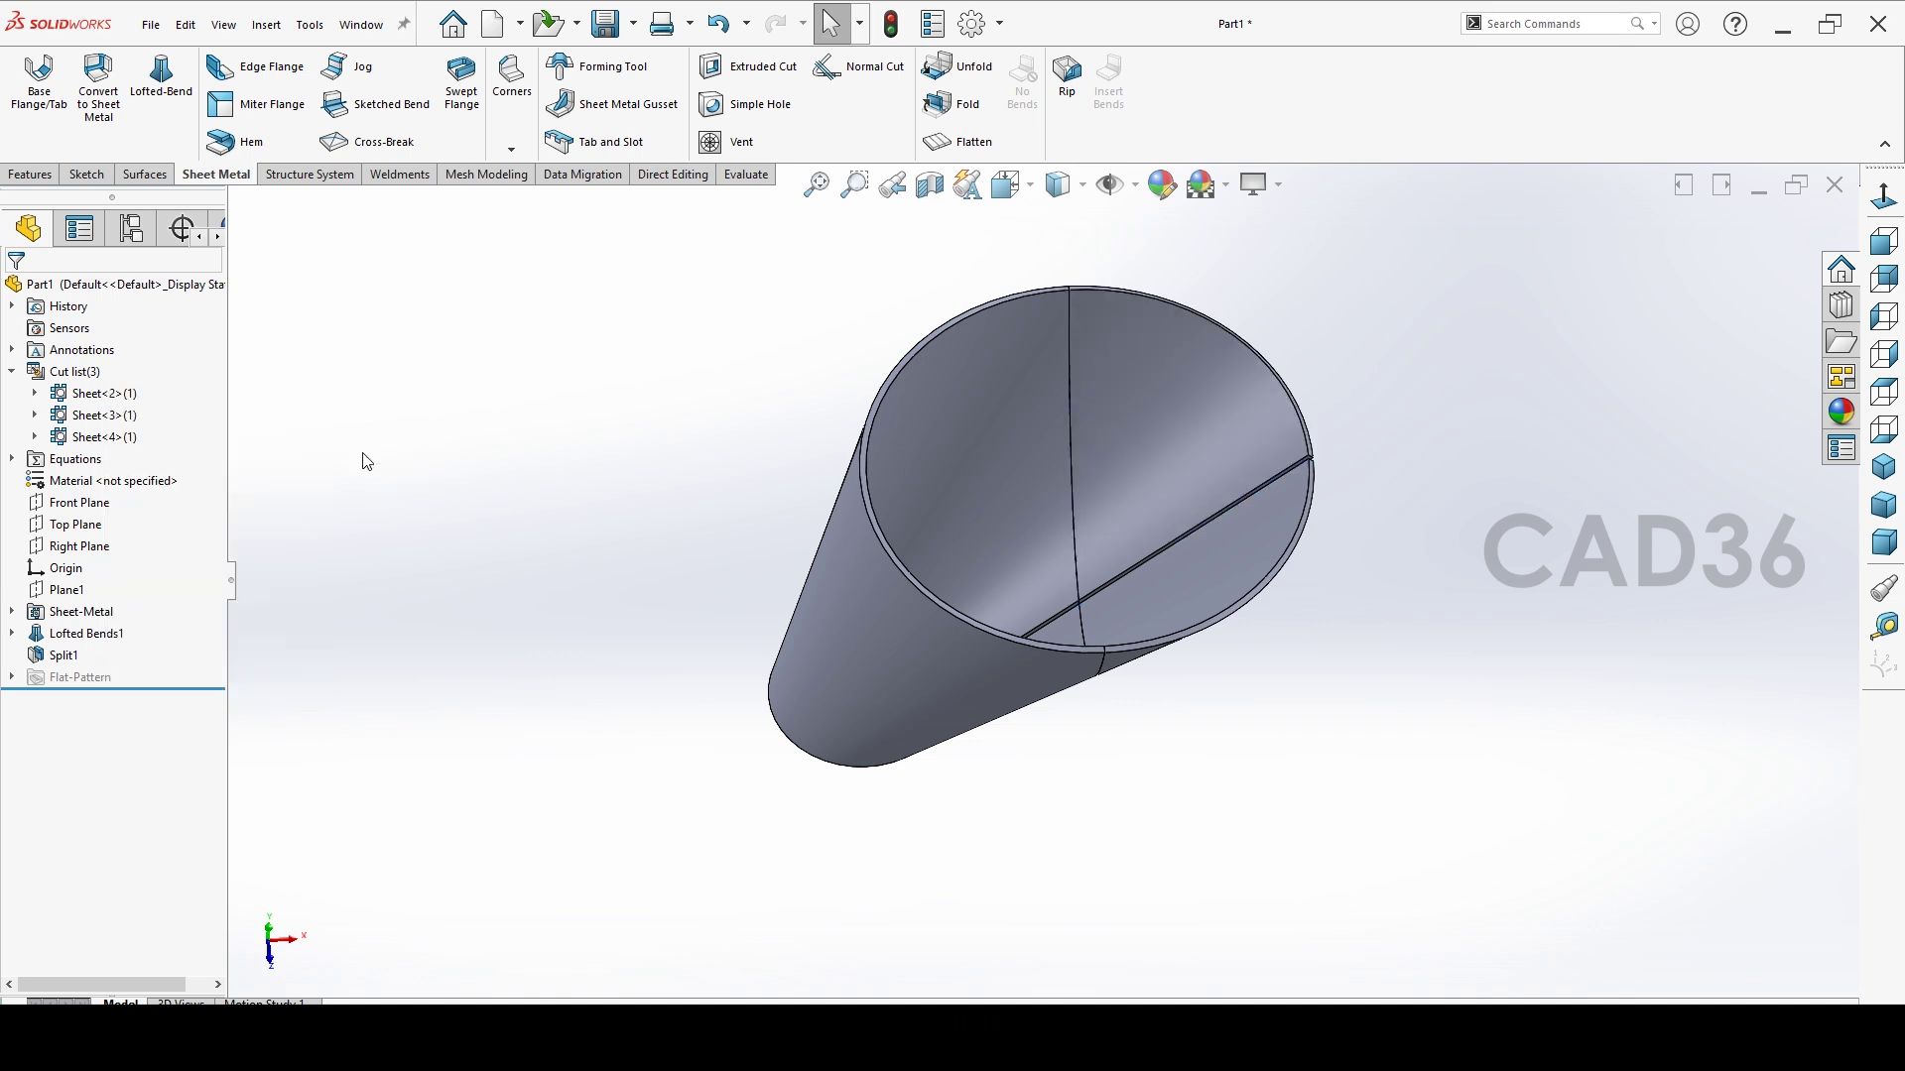
click(35, 394)
Delete the top wedge body with Delete/Keep Body.
right_click(114, 417)
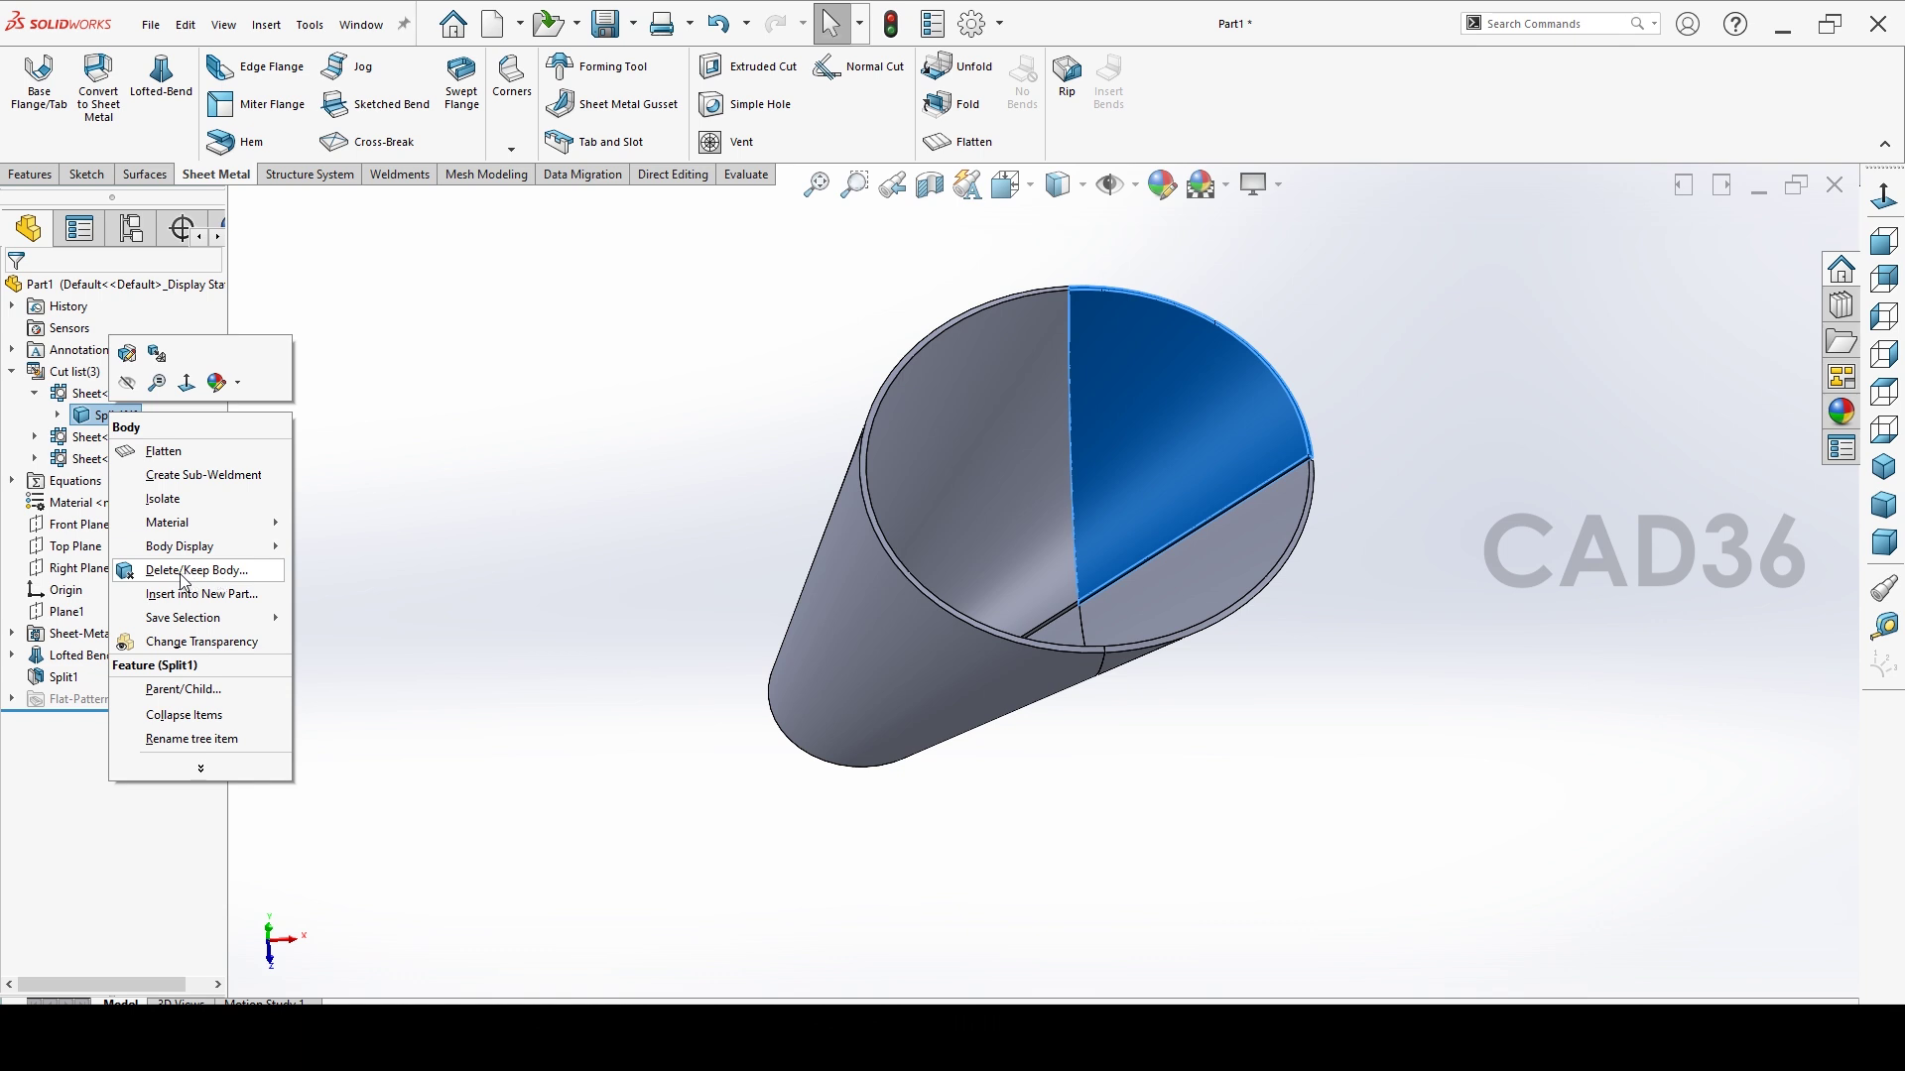
click(248, 571)
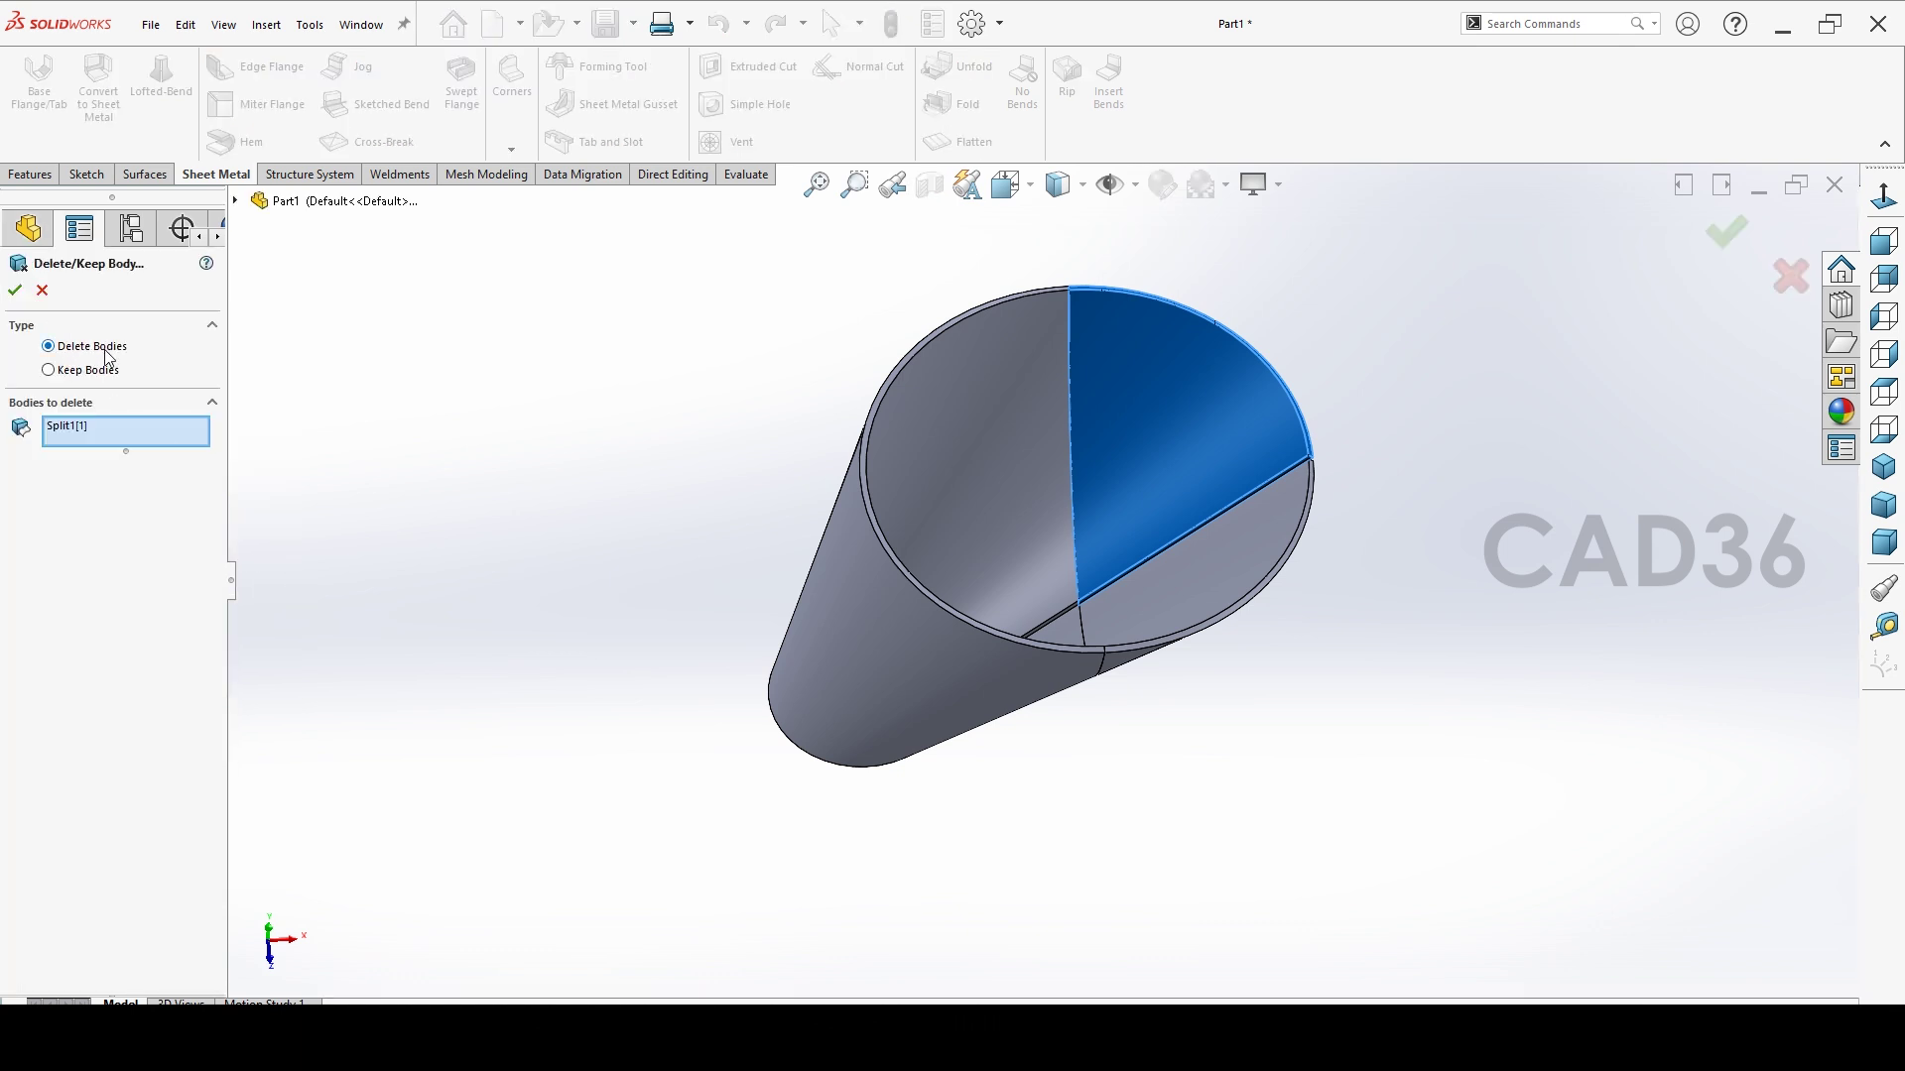
click(15, 290)
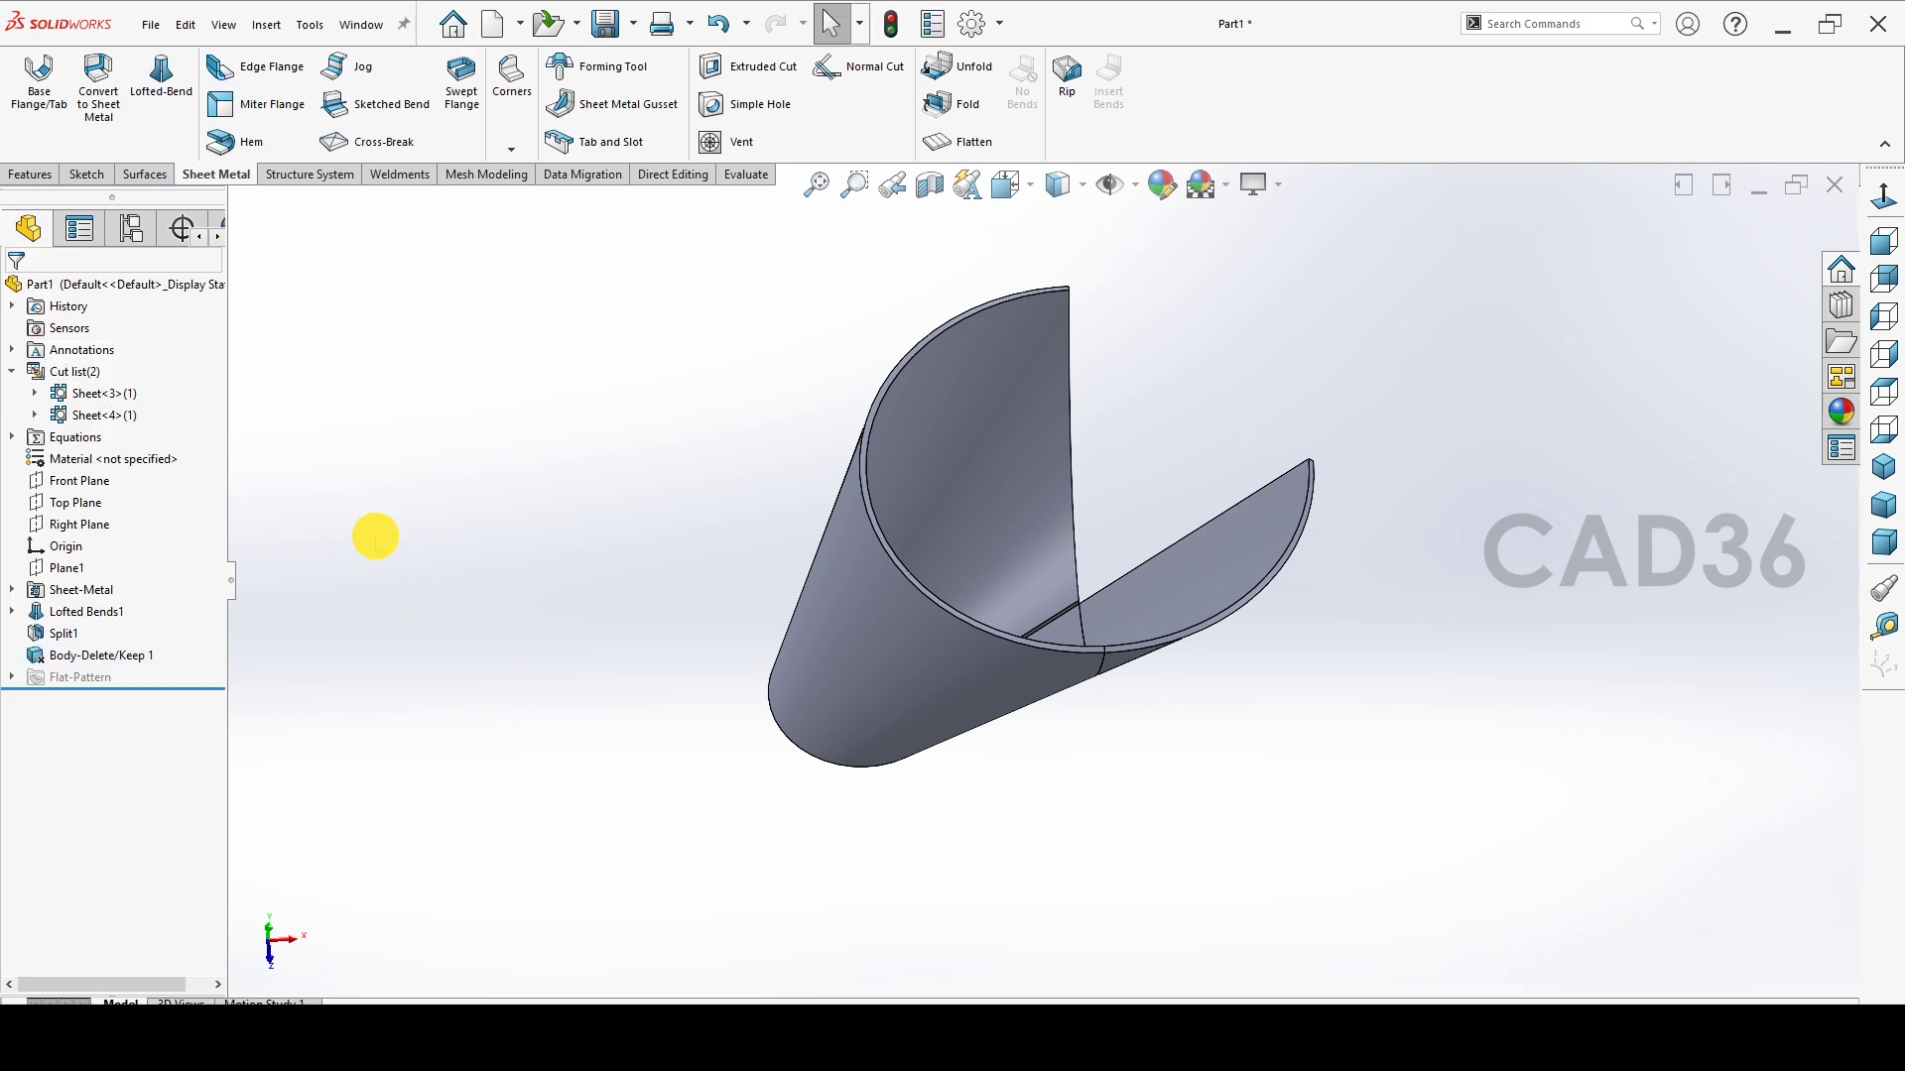
Identify the flap body under Sheet<3>(1) and delete it, leaving Sheet<4>.
click(103, 416)
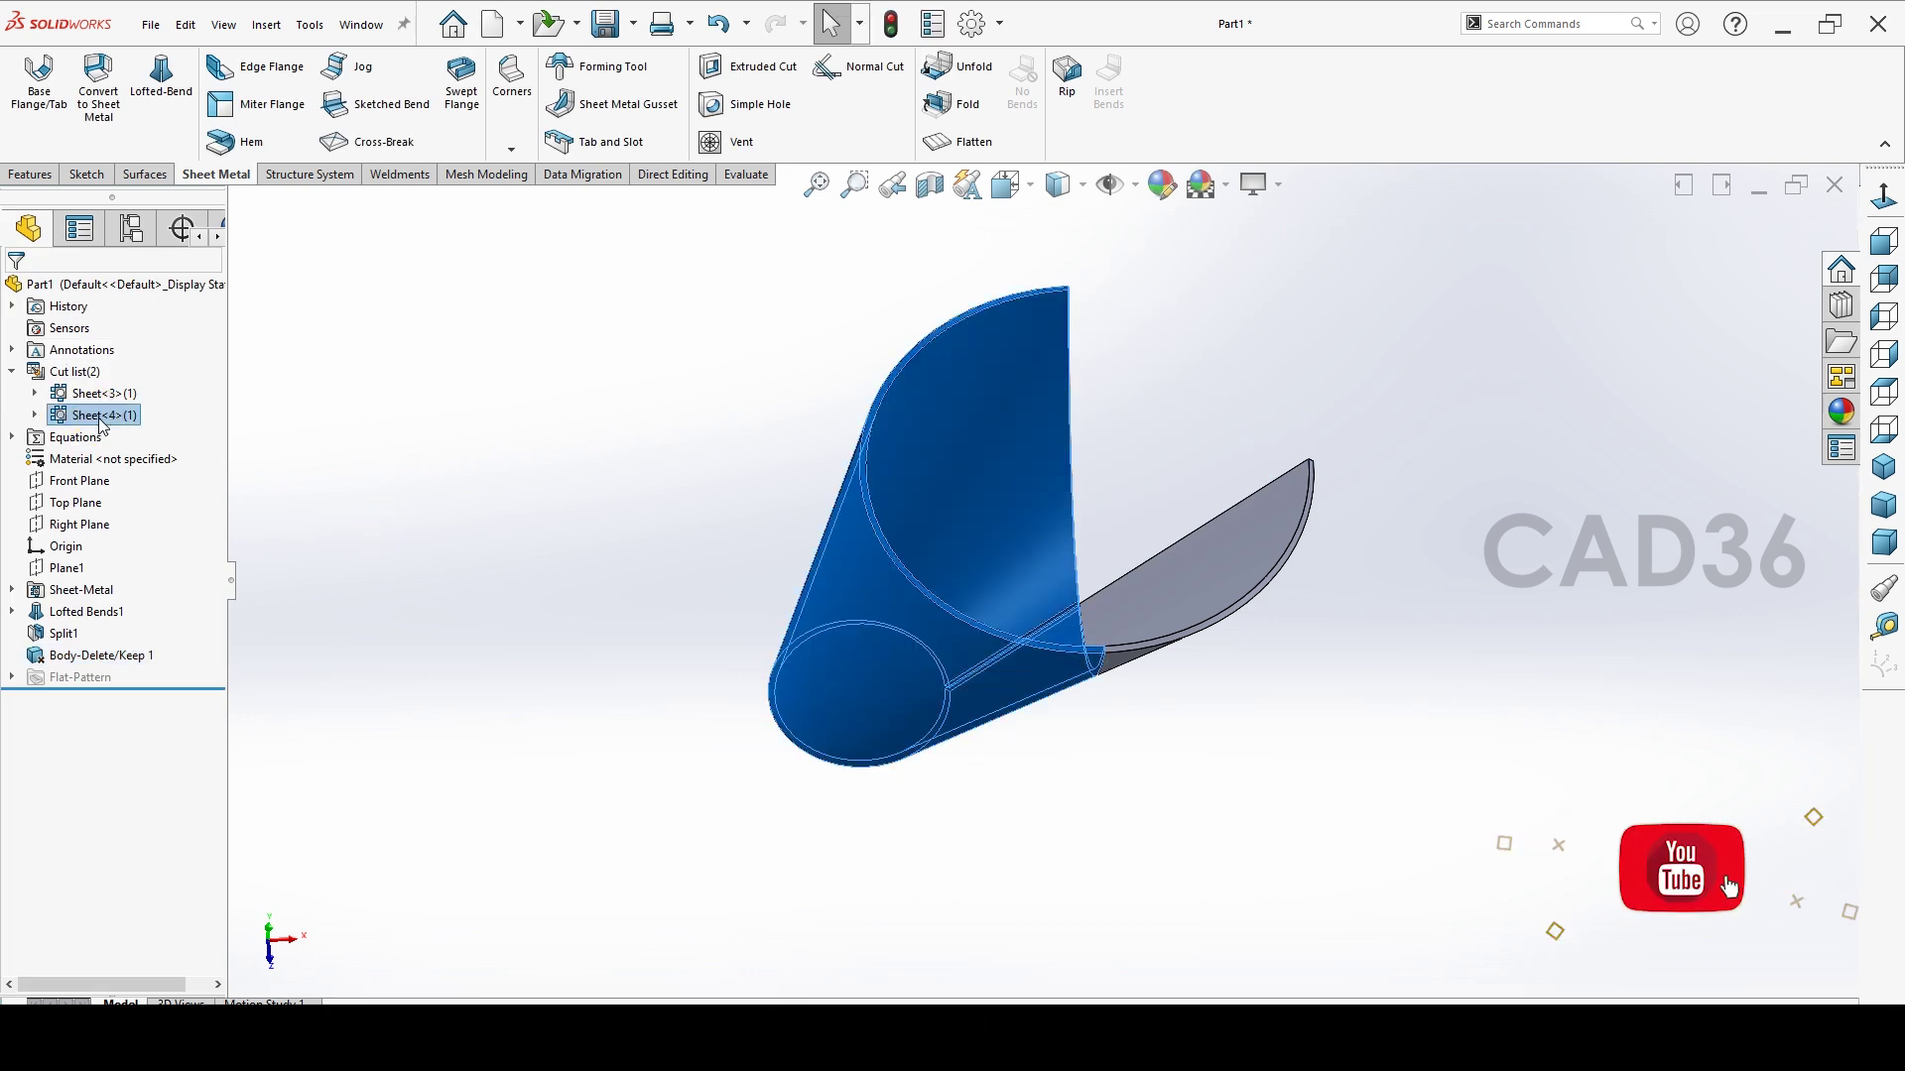
click(99, 397)
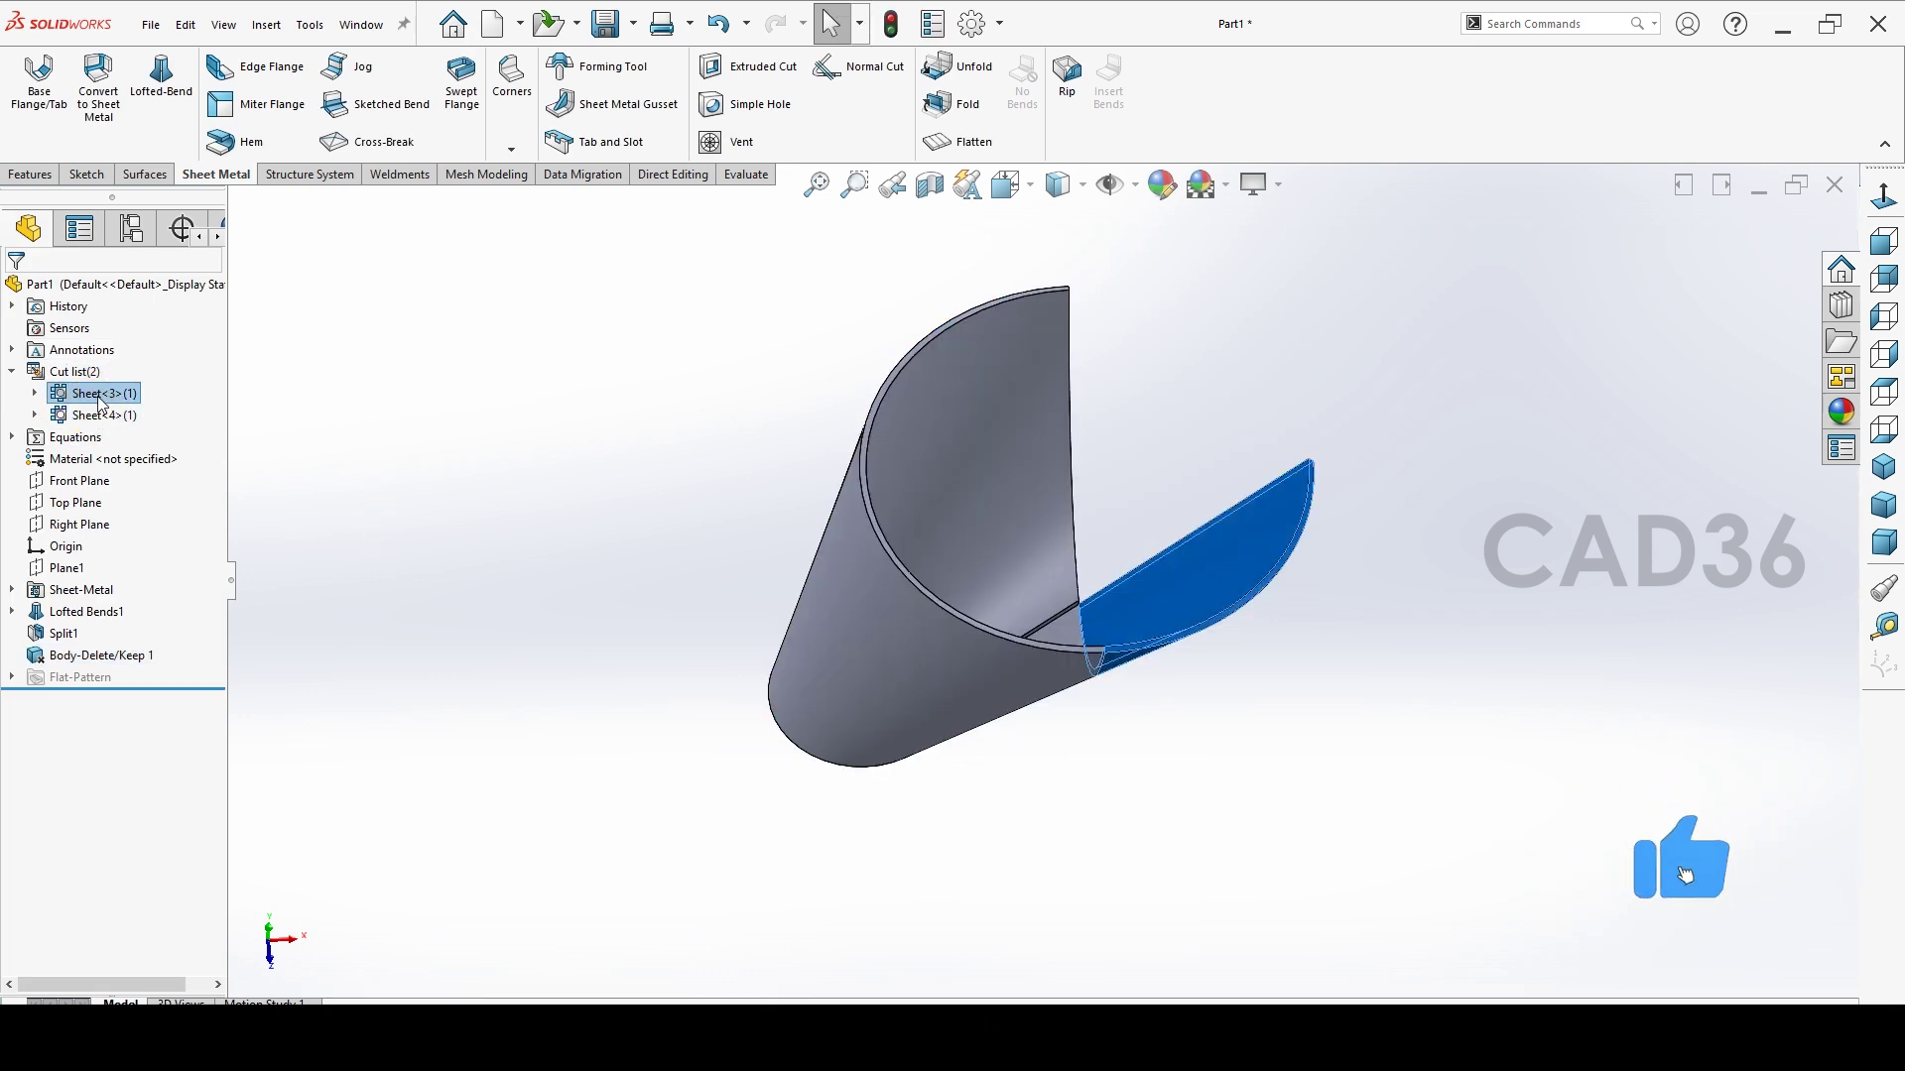
right_click(99, 399)
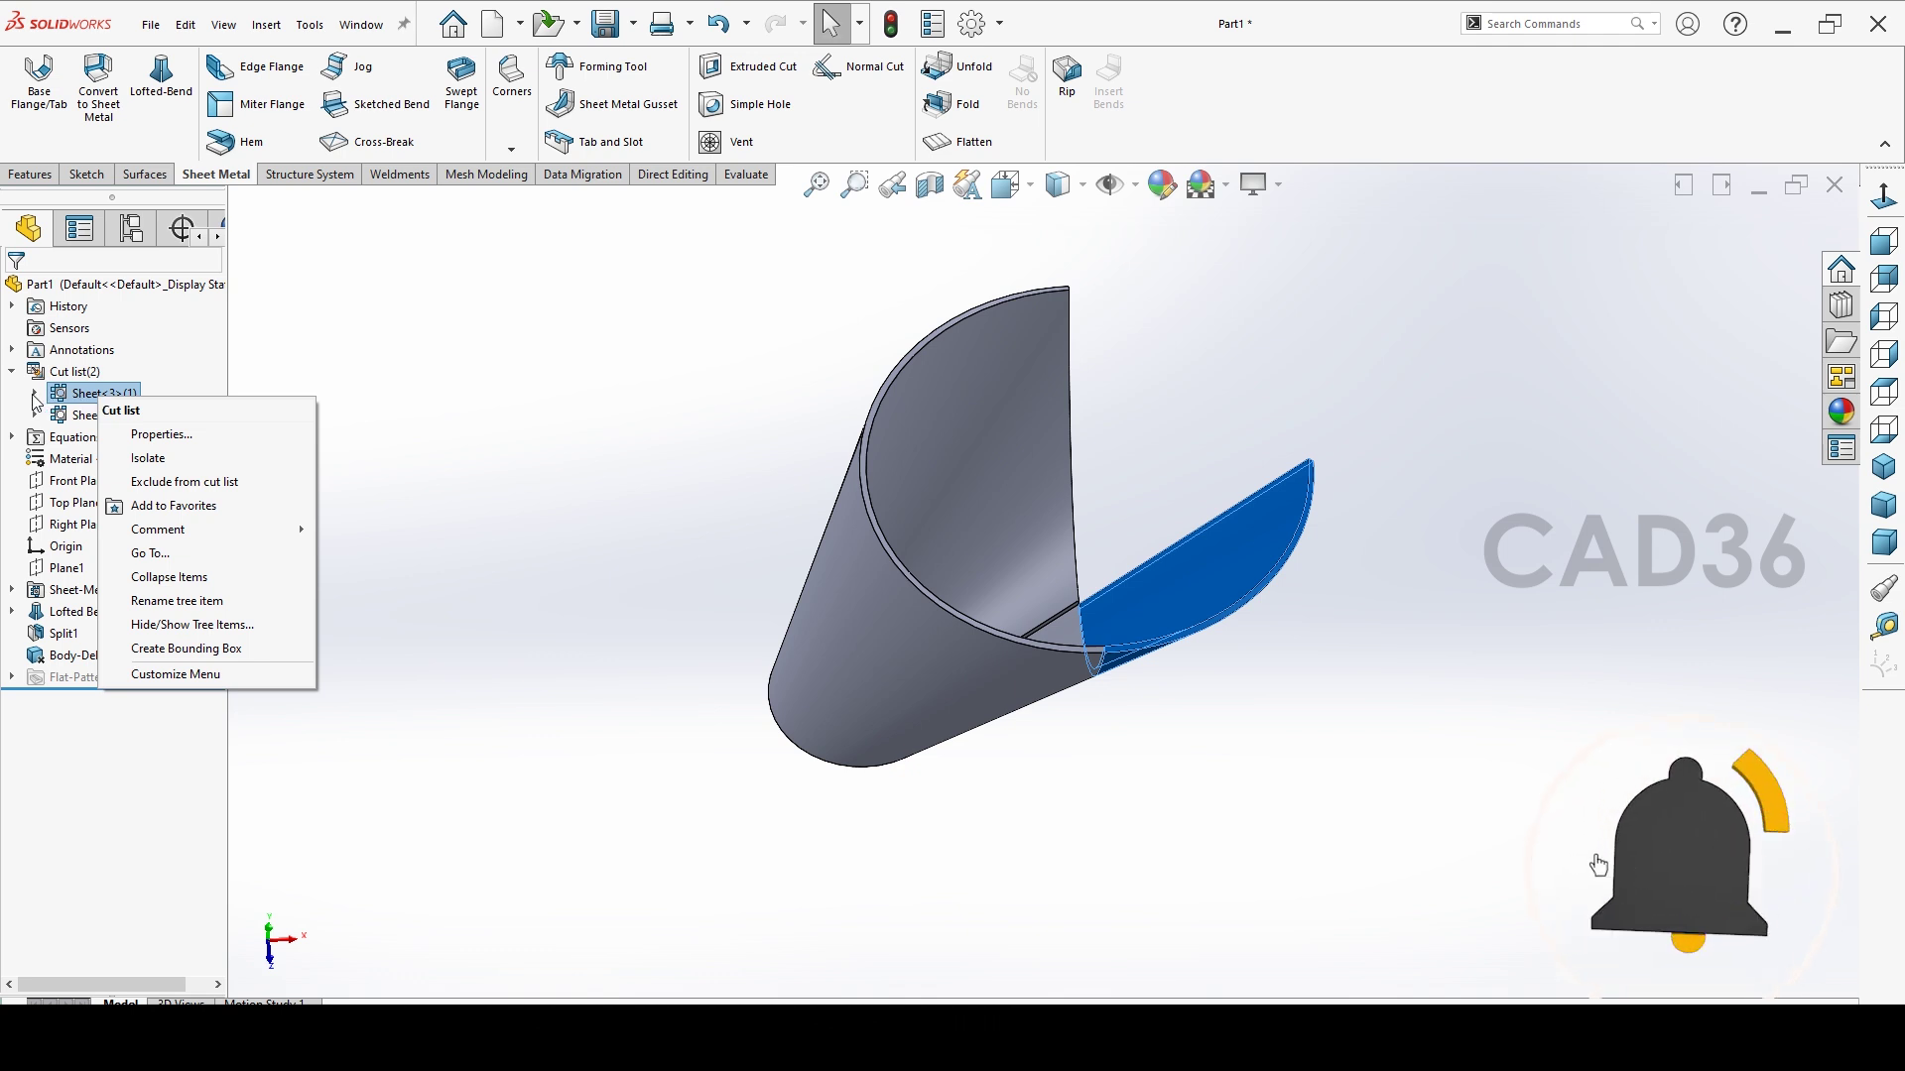
click(35, 394)
right_click(116, 416)
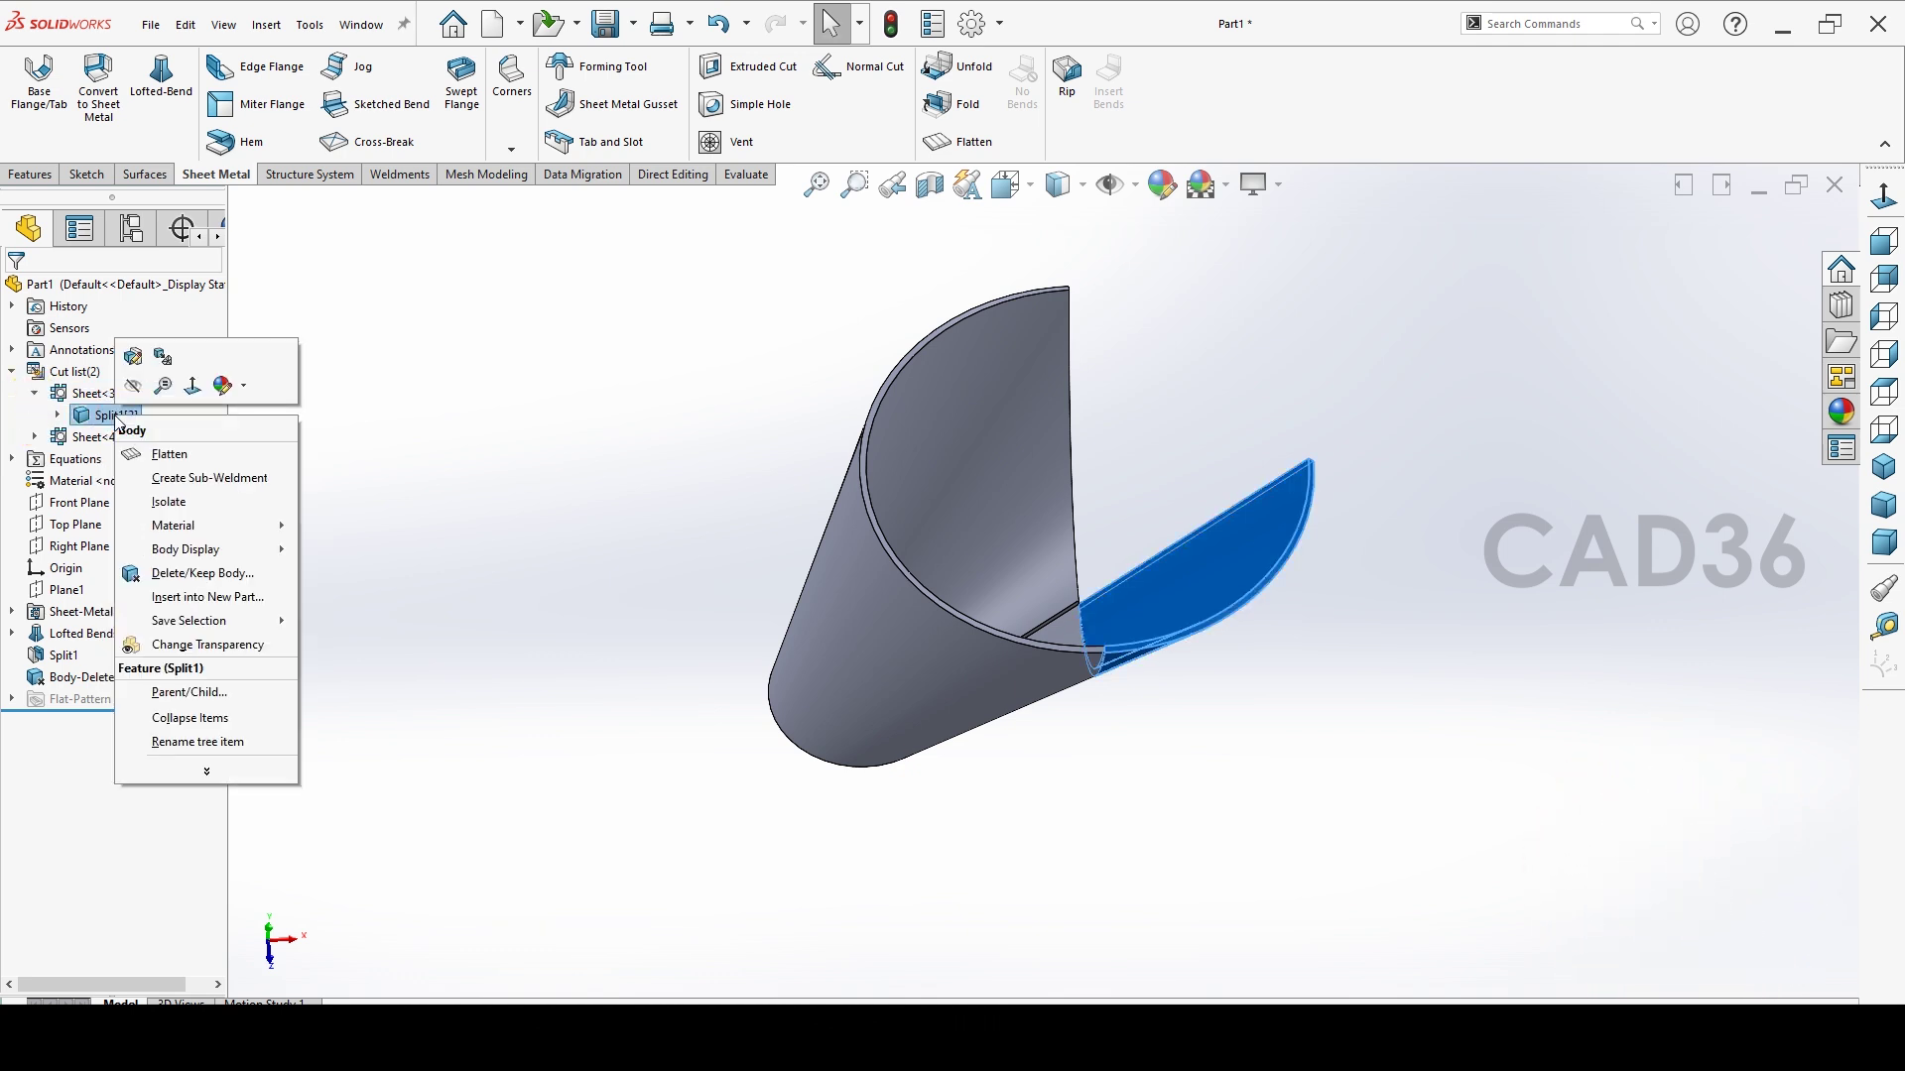
click(169, 575)
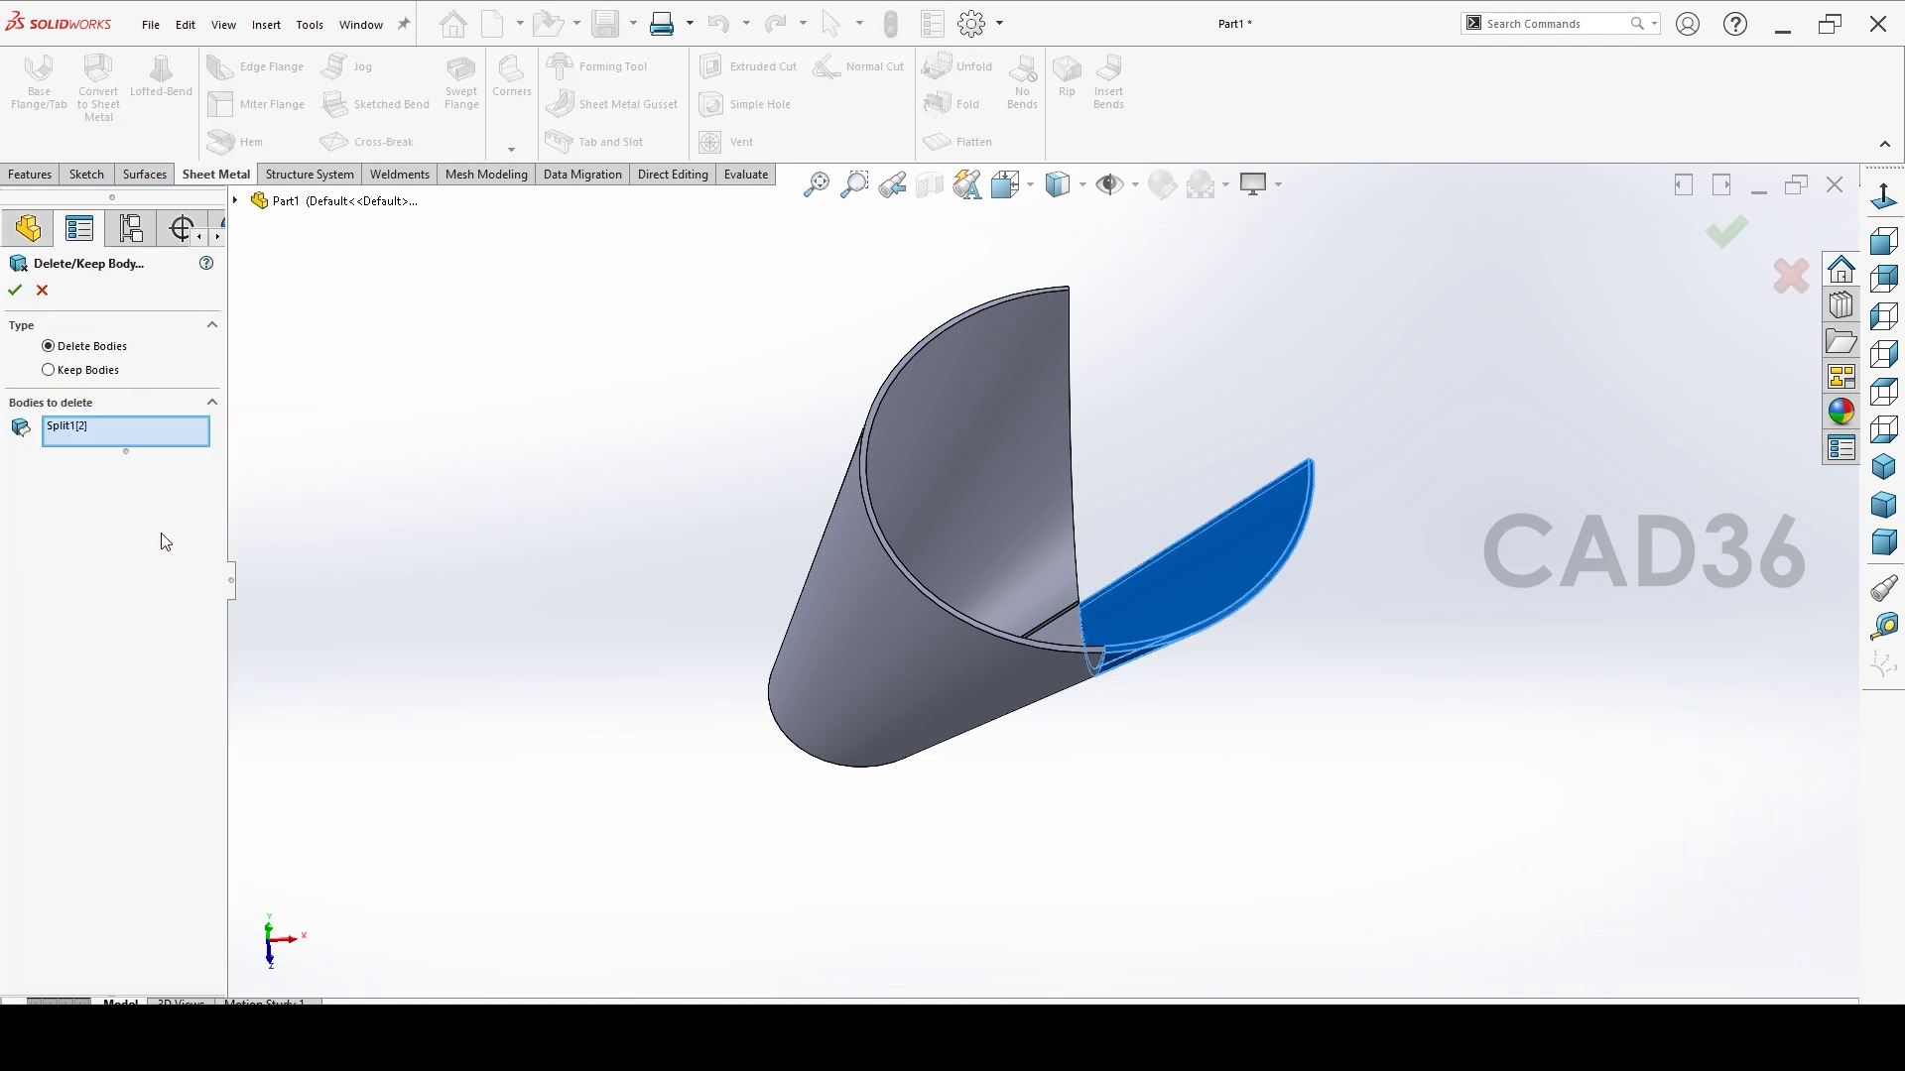
click(15, 289)
Start a Mirror feature with the Right Plane as the mirror plane.
click(392, 580)
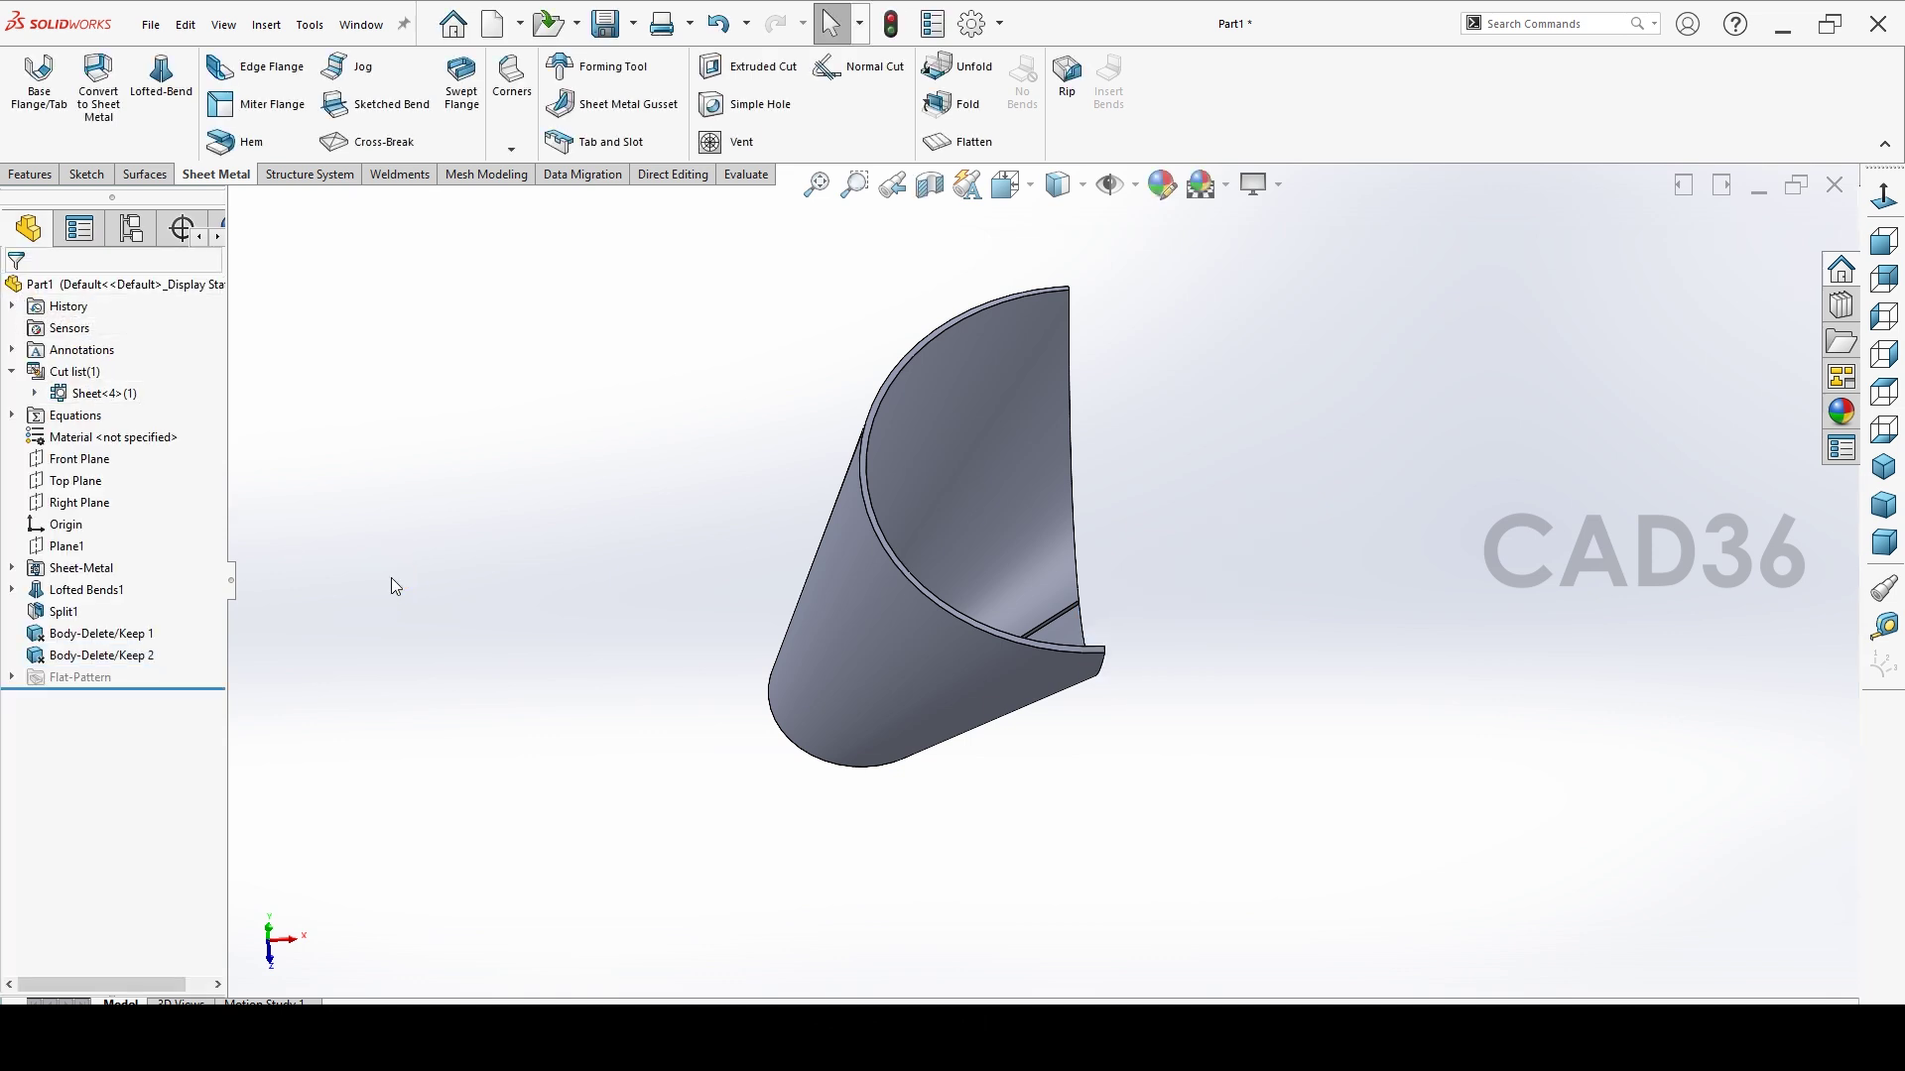
middle_drag(669, 652, 688, 517)
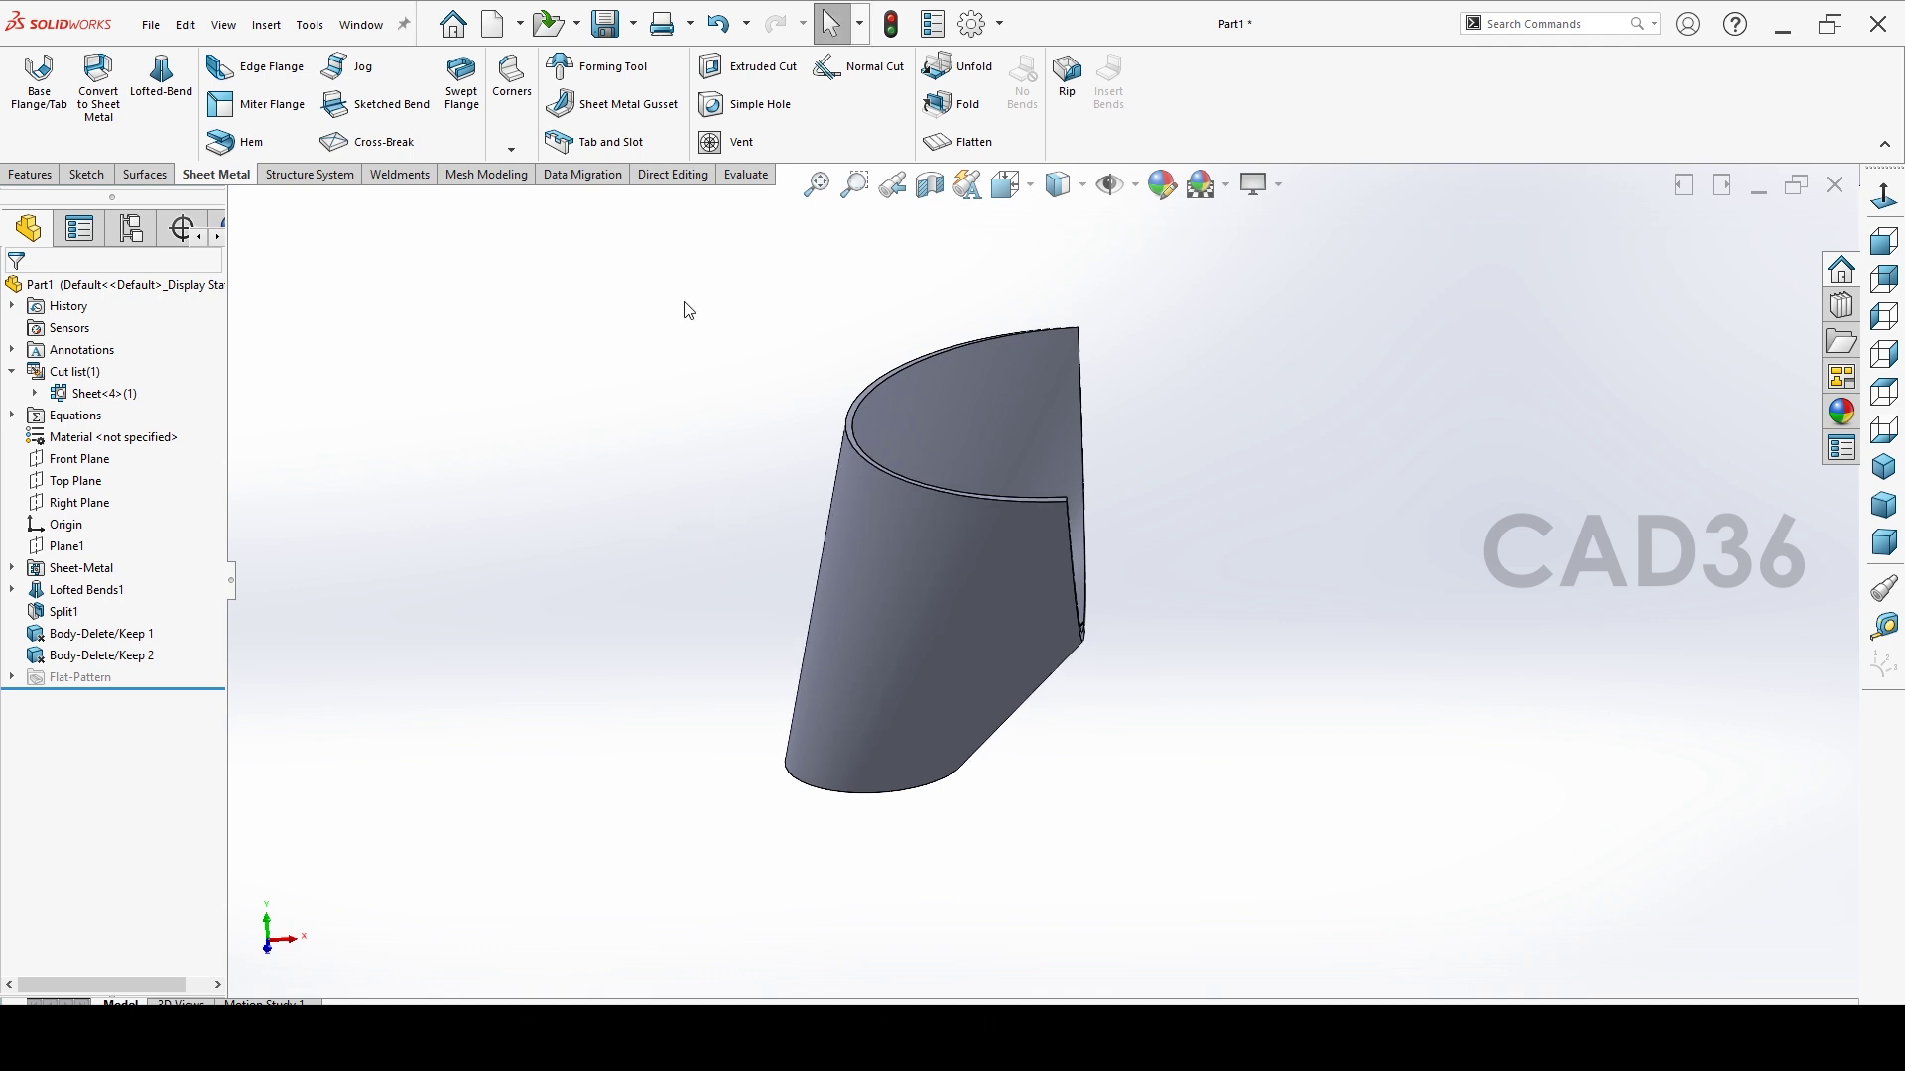
click(30, 175)
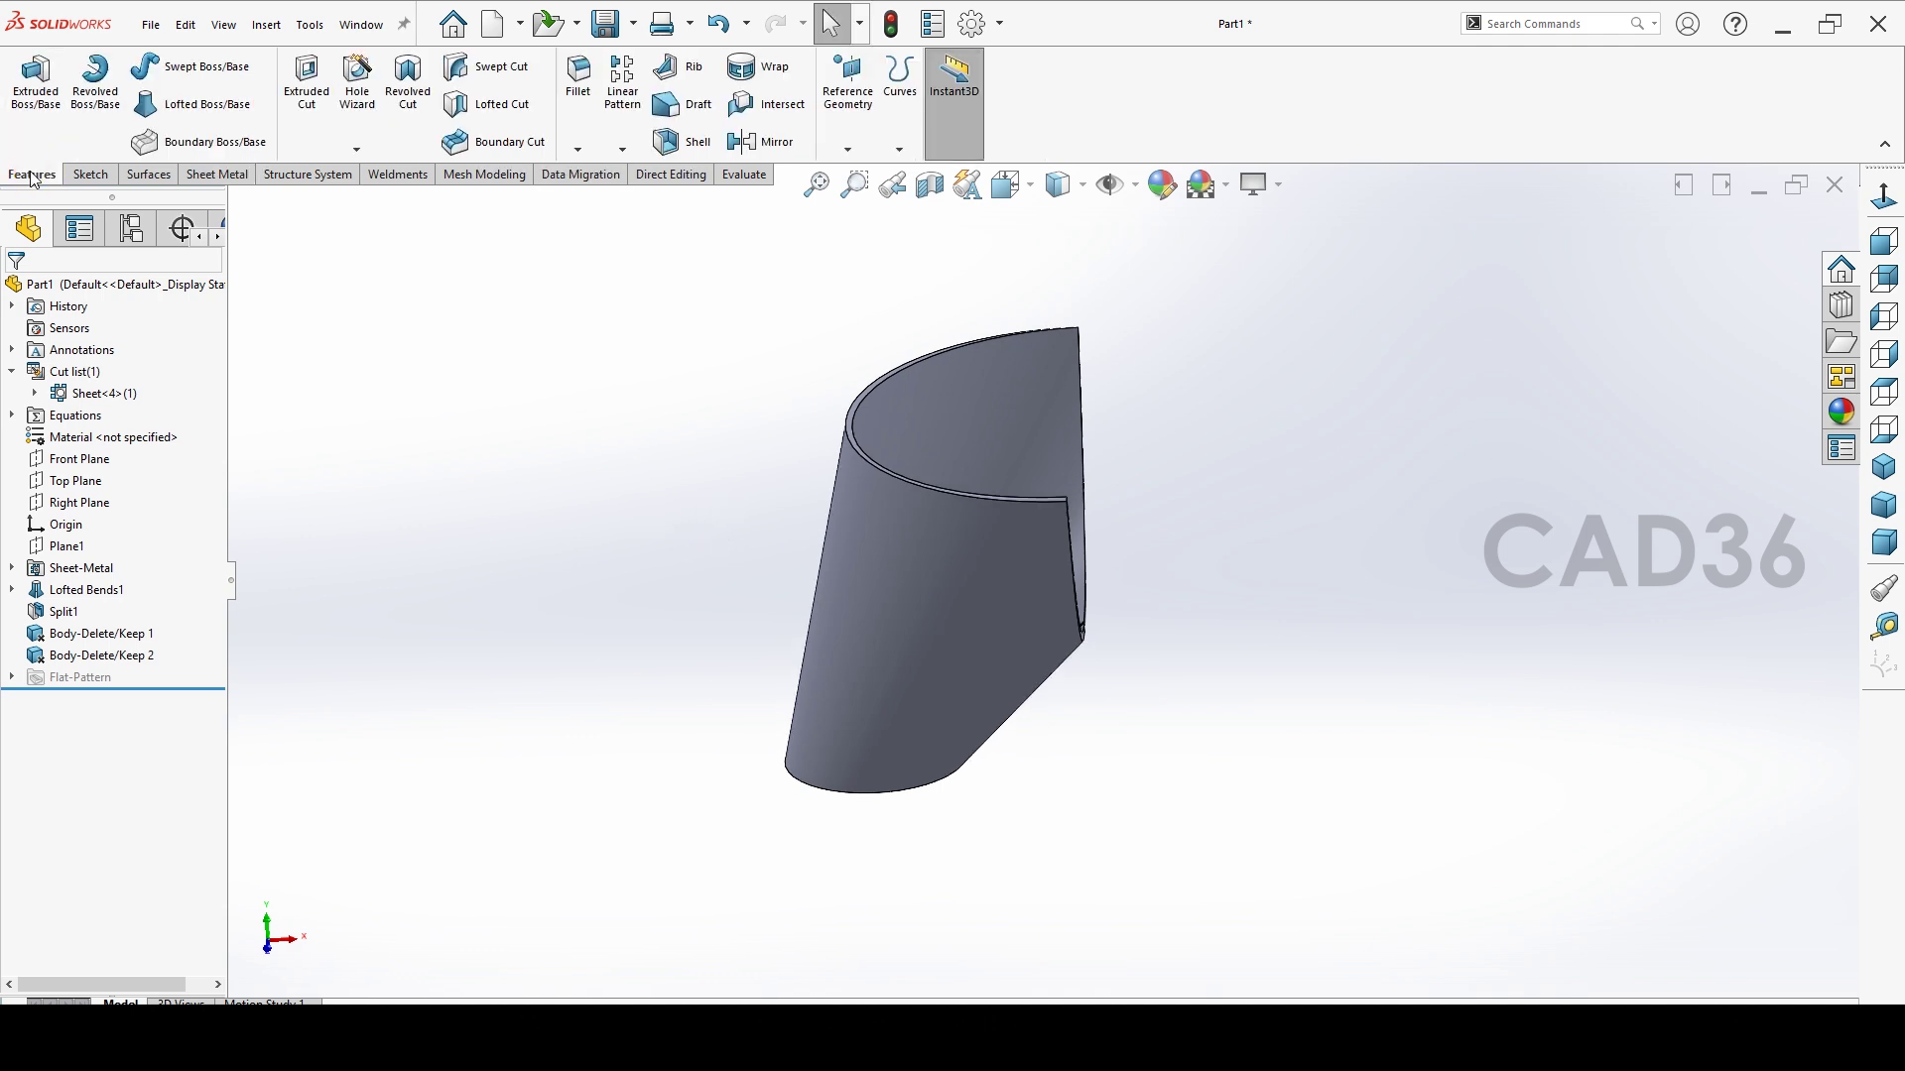
click(767, 145)
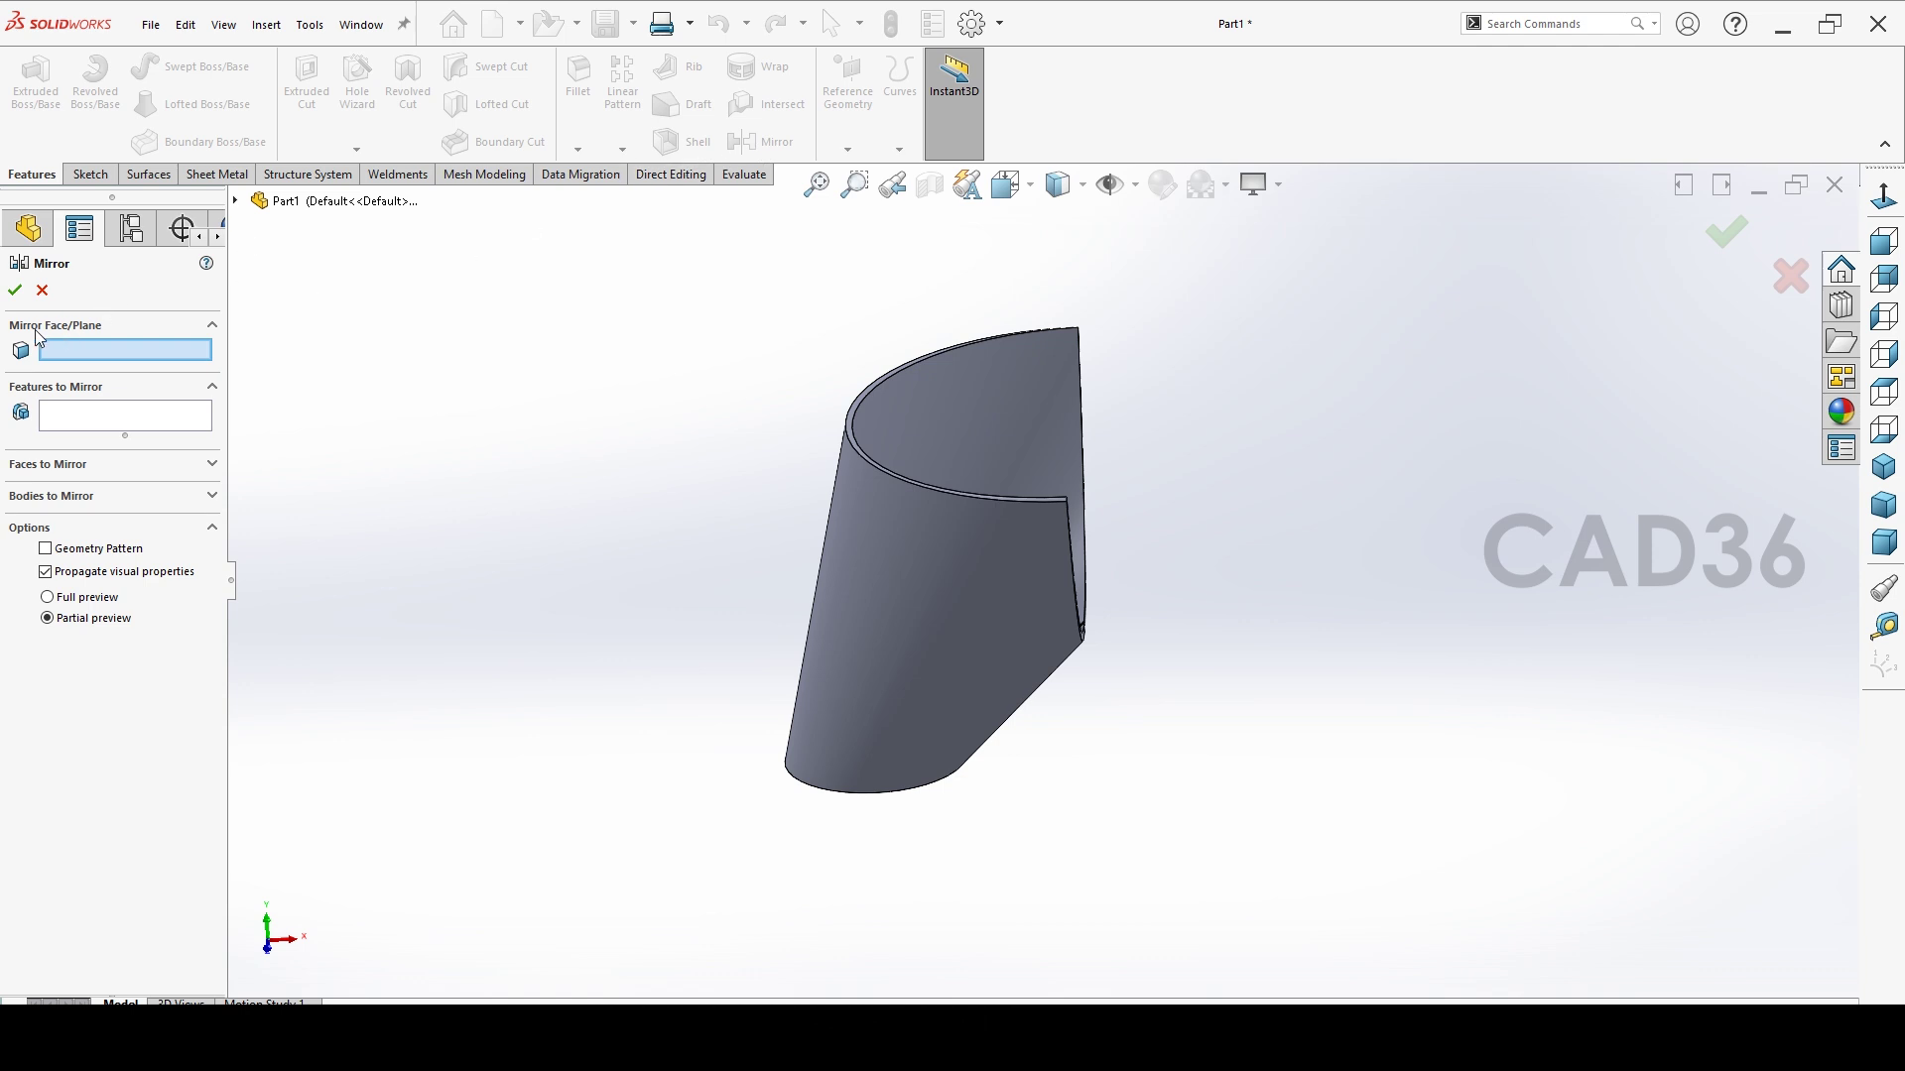
click(236, 203)
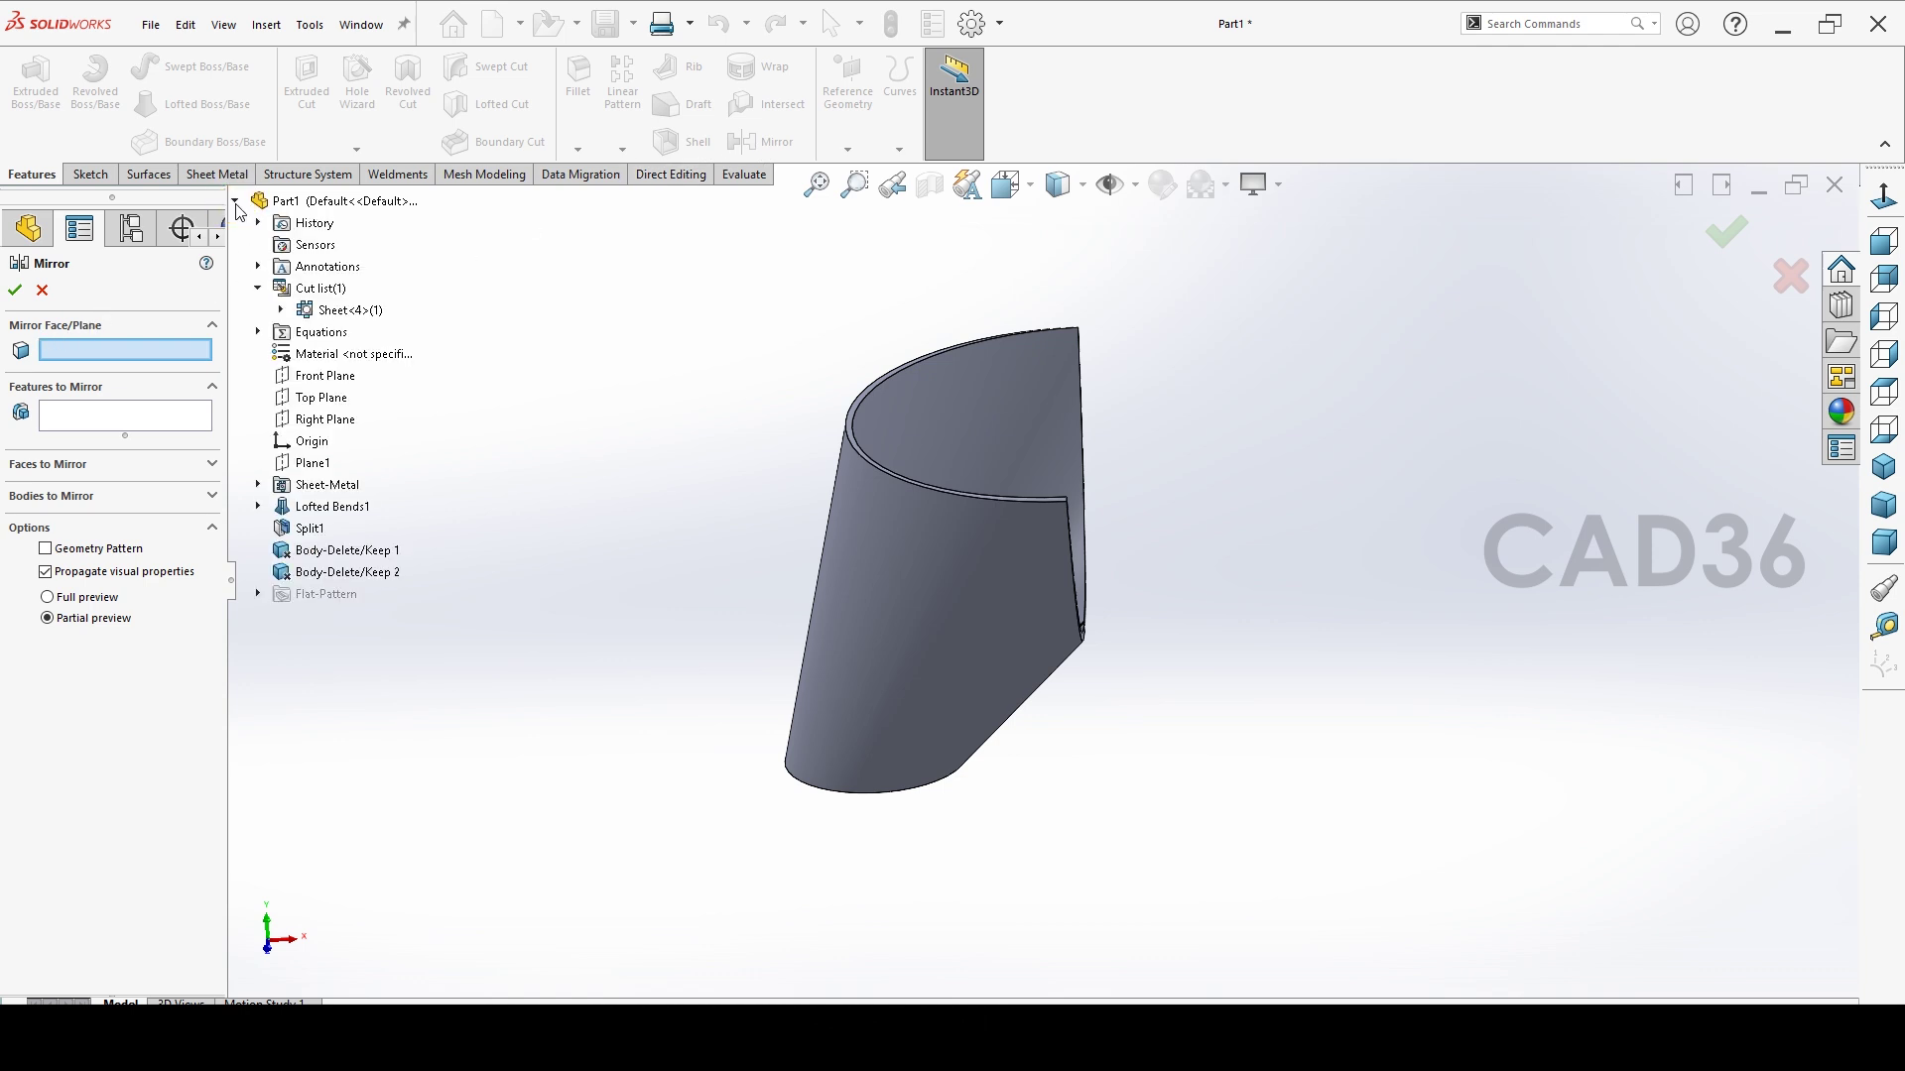
click(308, 421)
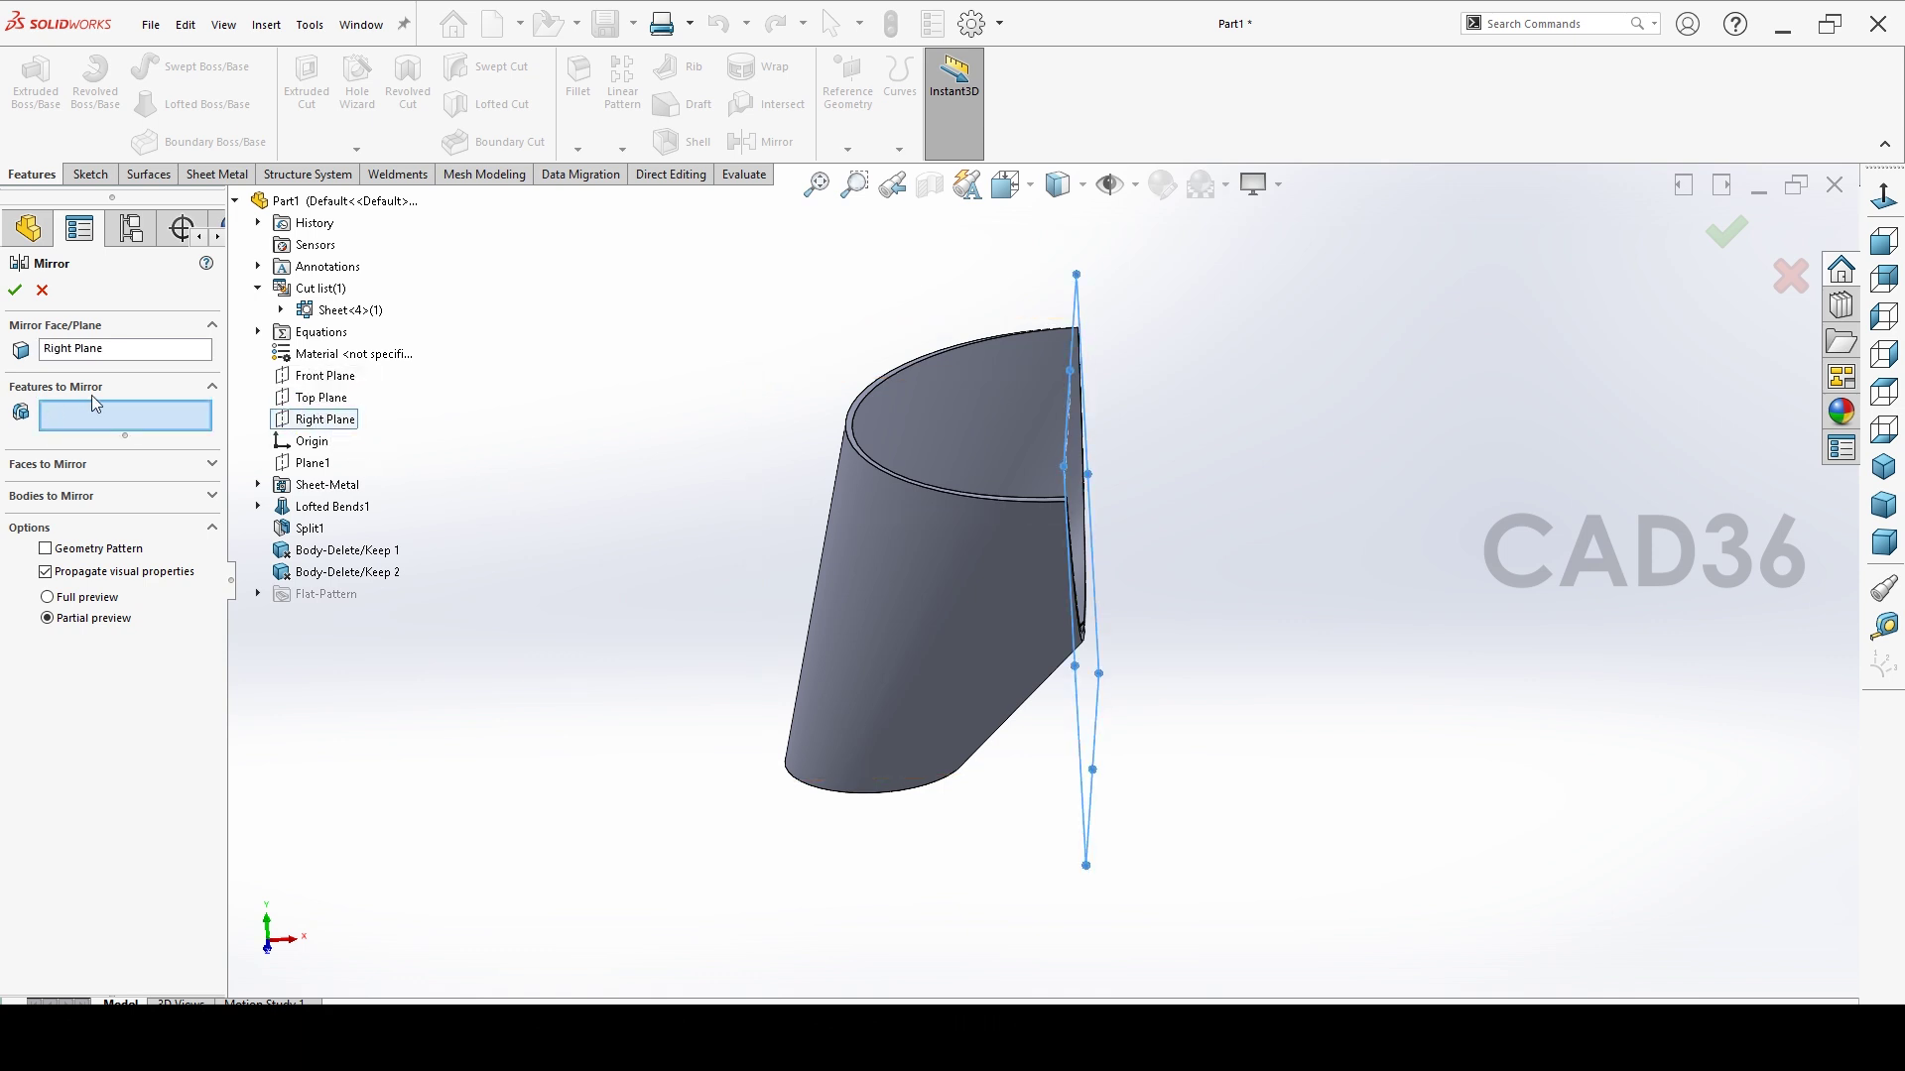
Mirror the remaining half as a separate body with Merge solids off, viewed isometrically.
click(211, 385)
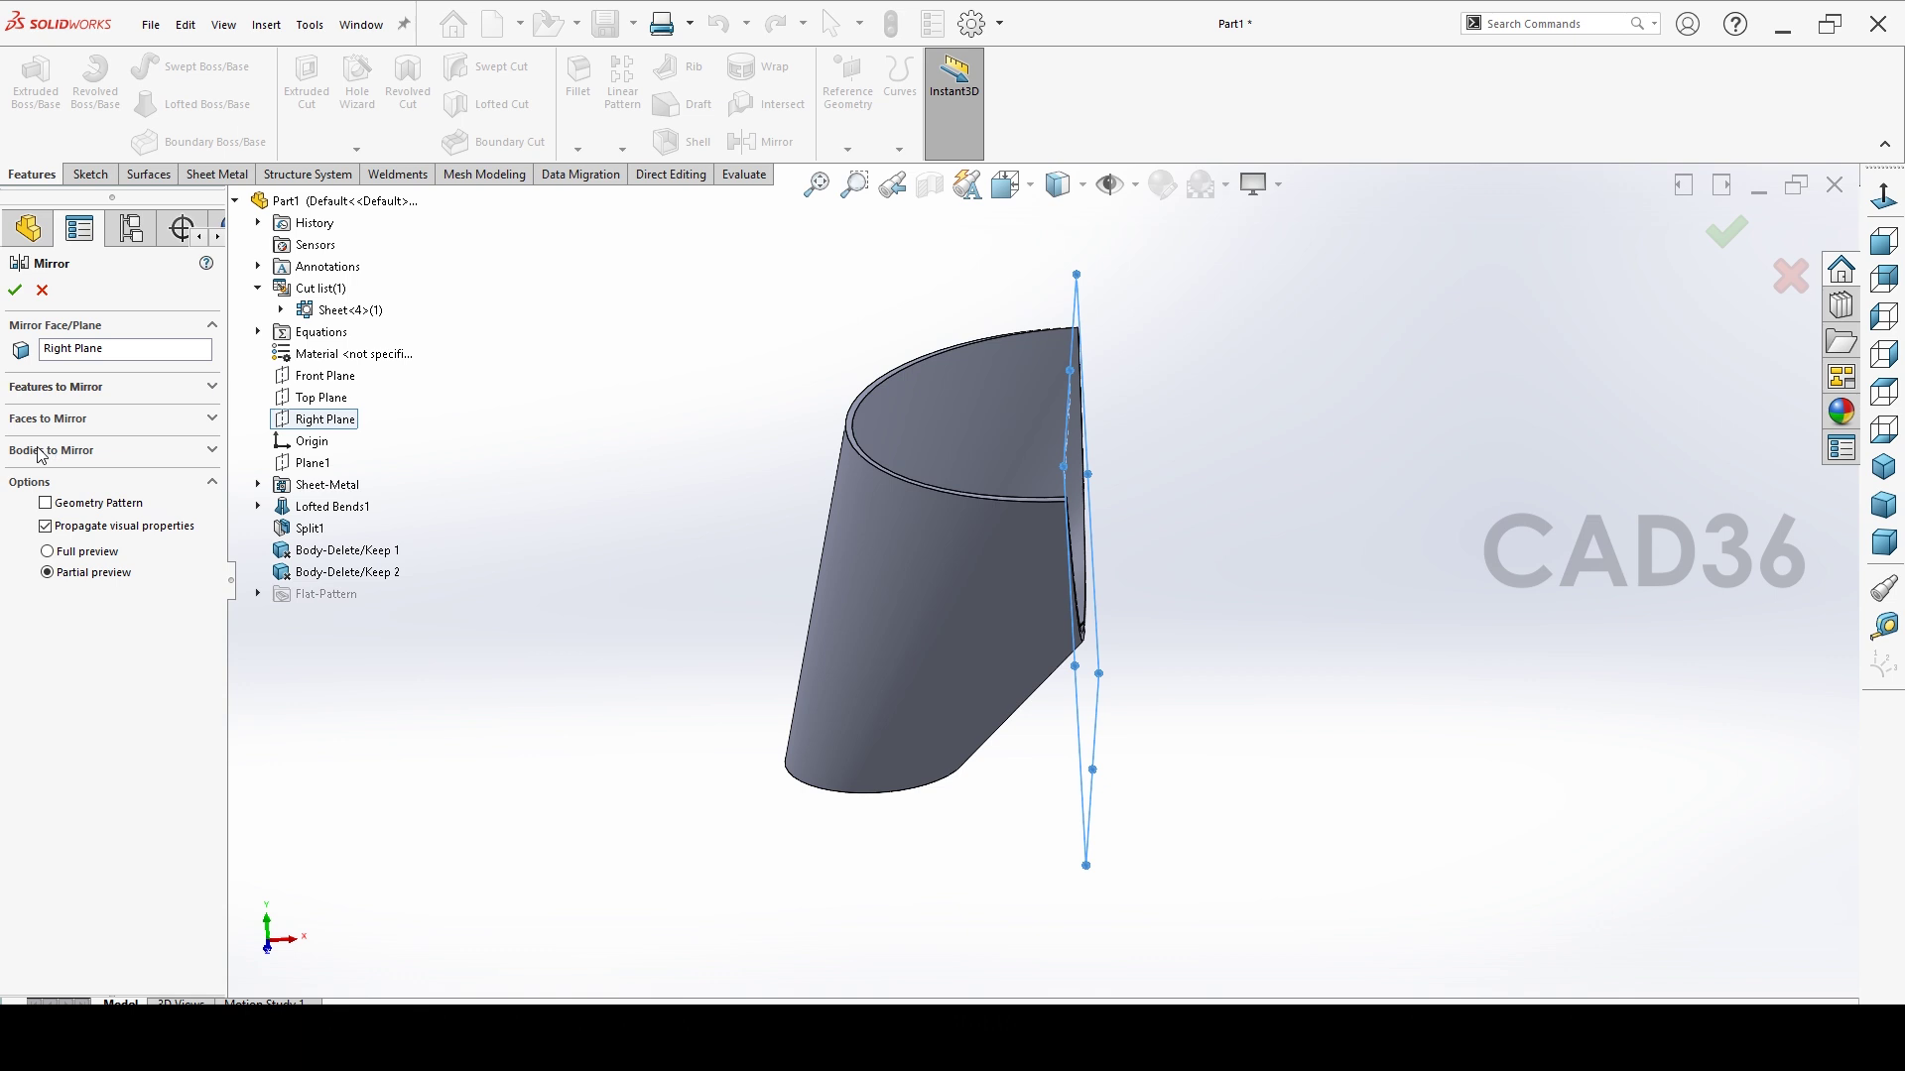
click(211, 452)
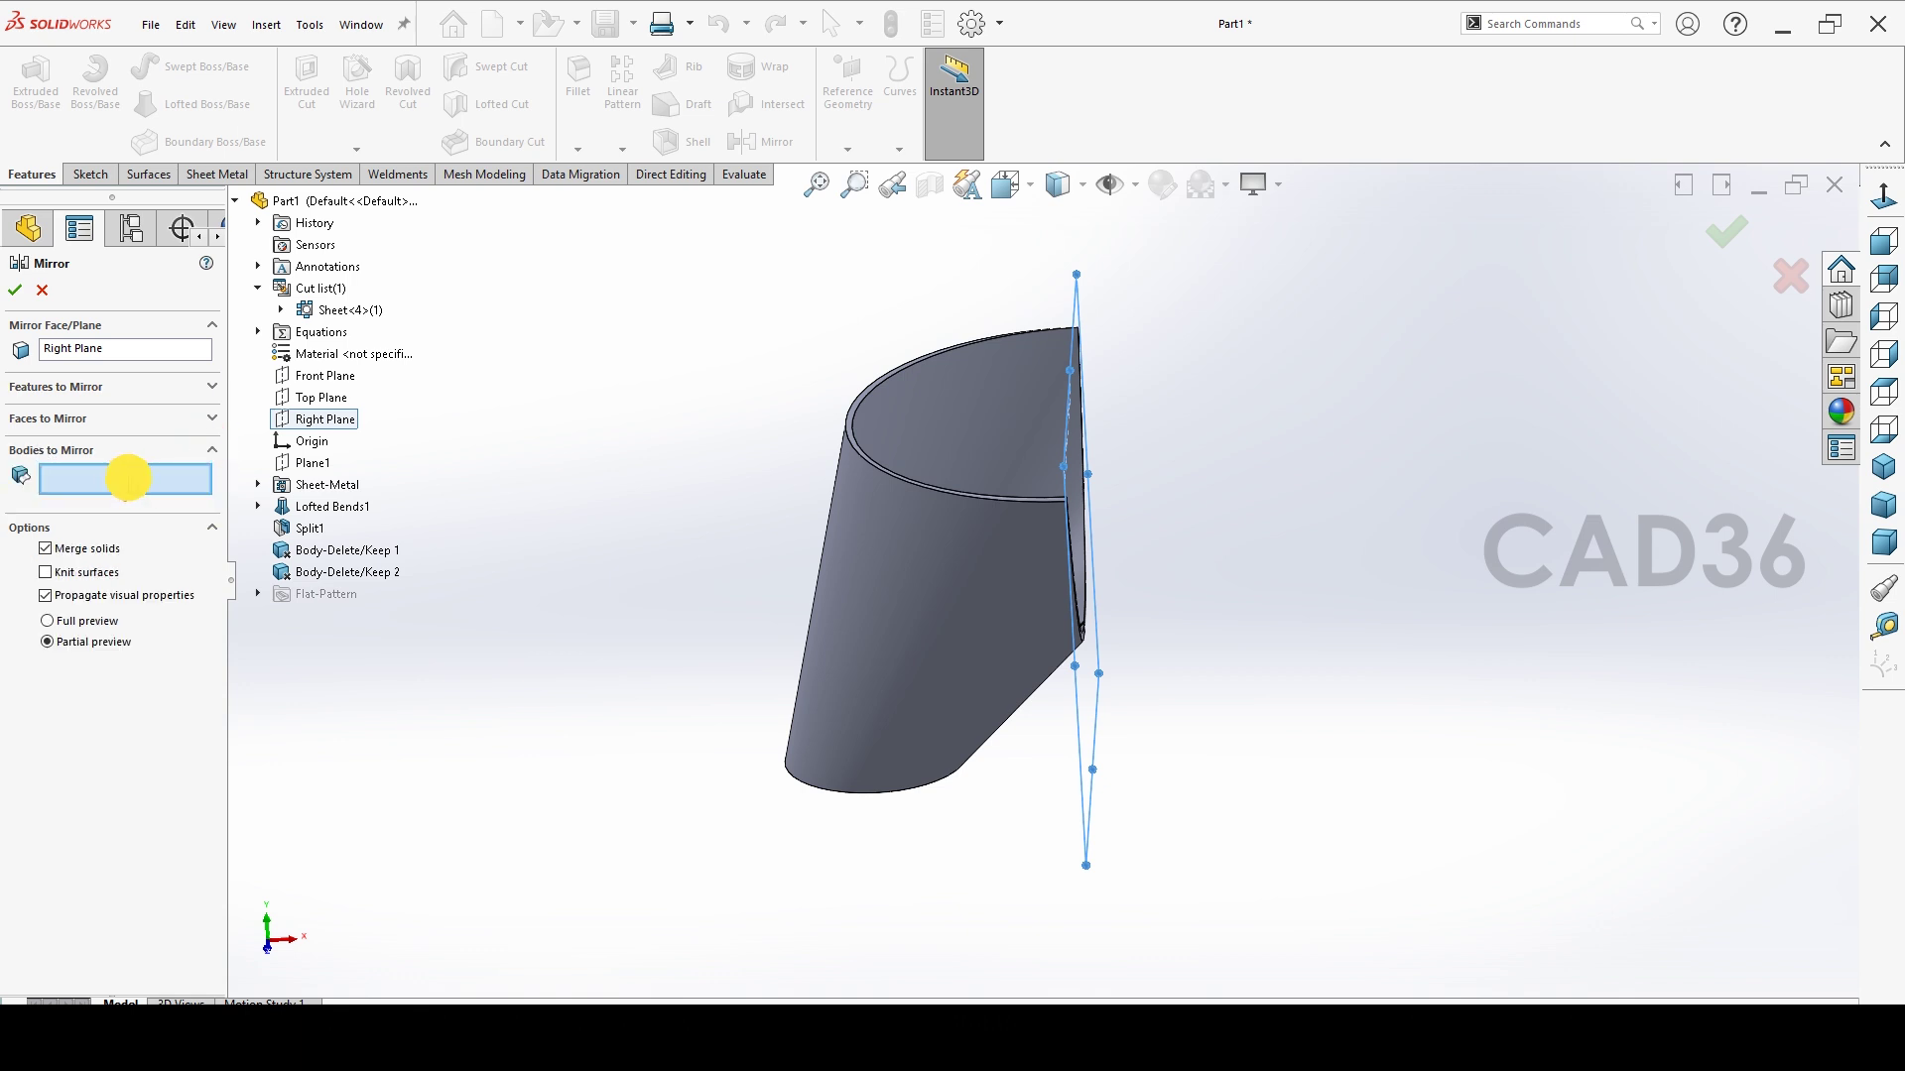
click(44, 550)
click(905, 642)
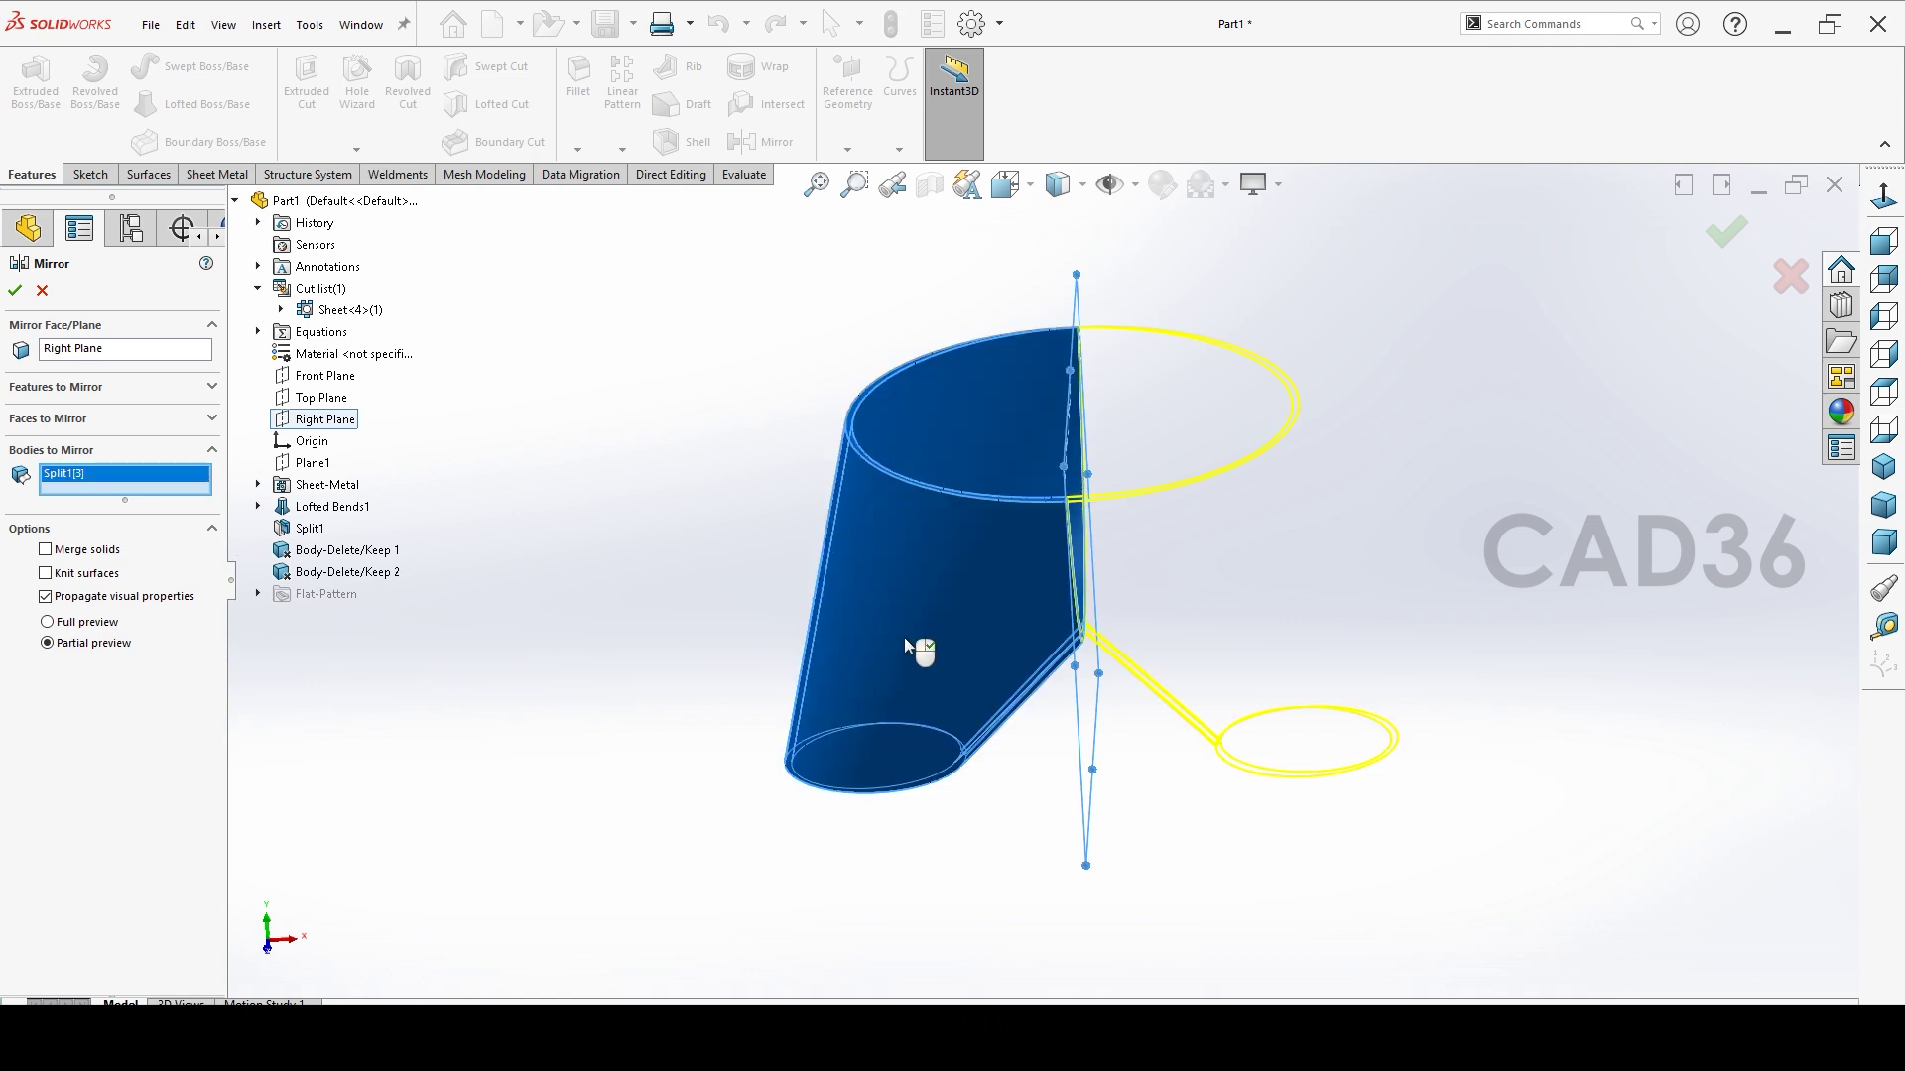
click(15, 290)
click(601, 508)
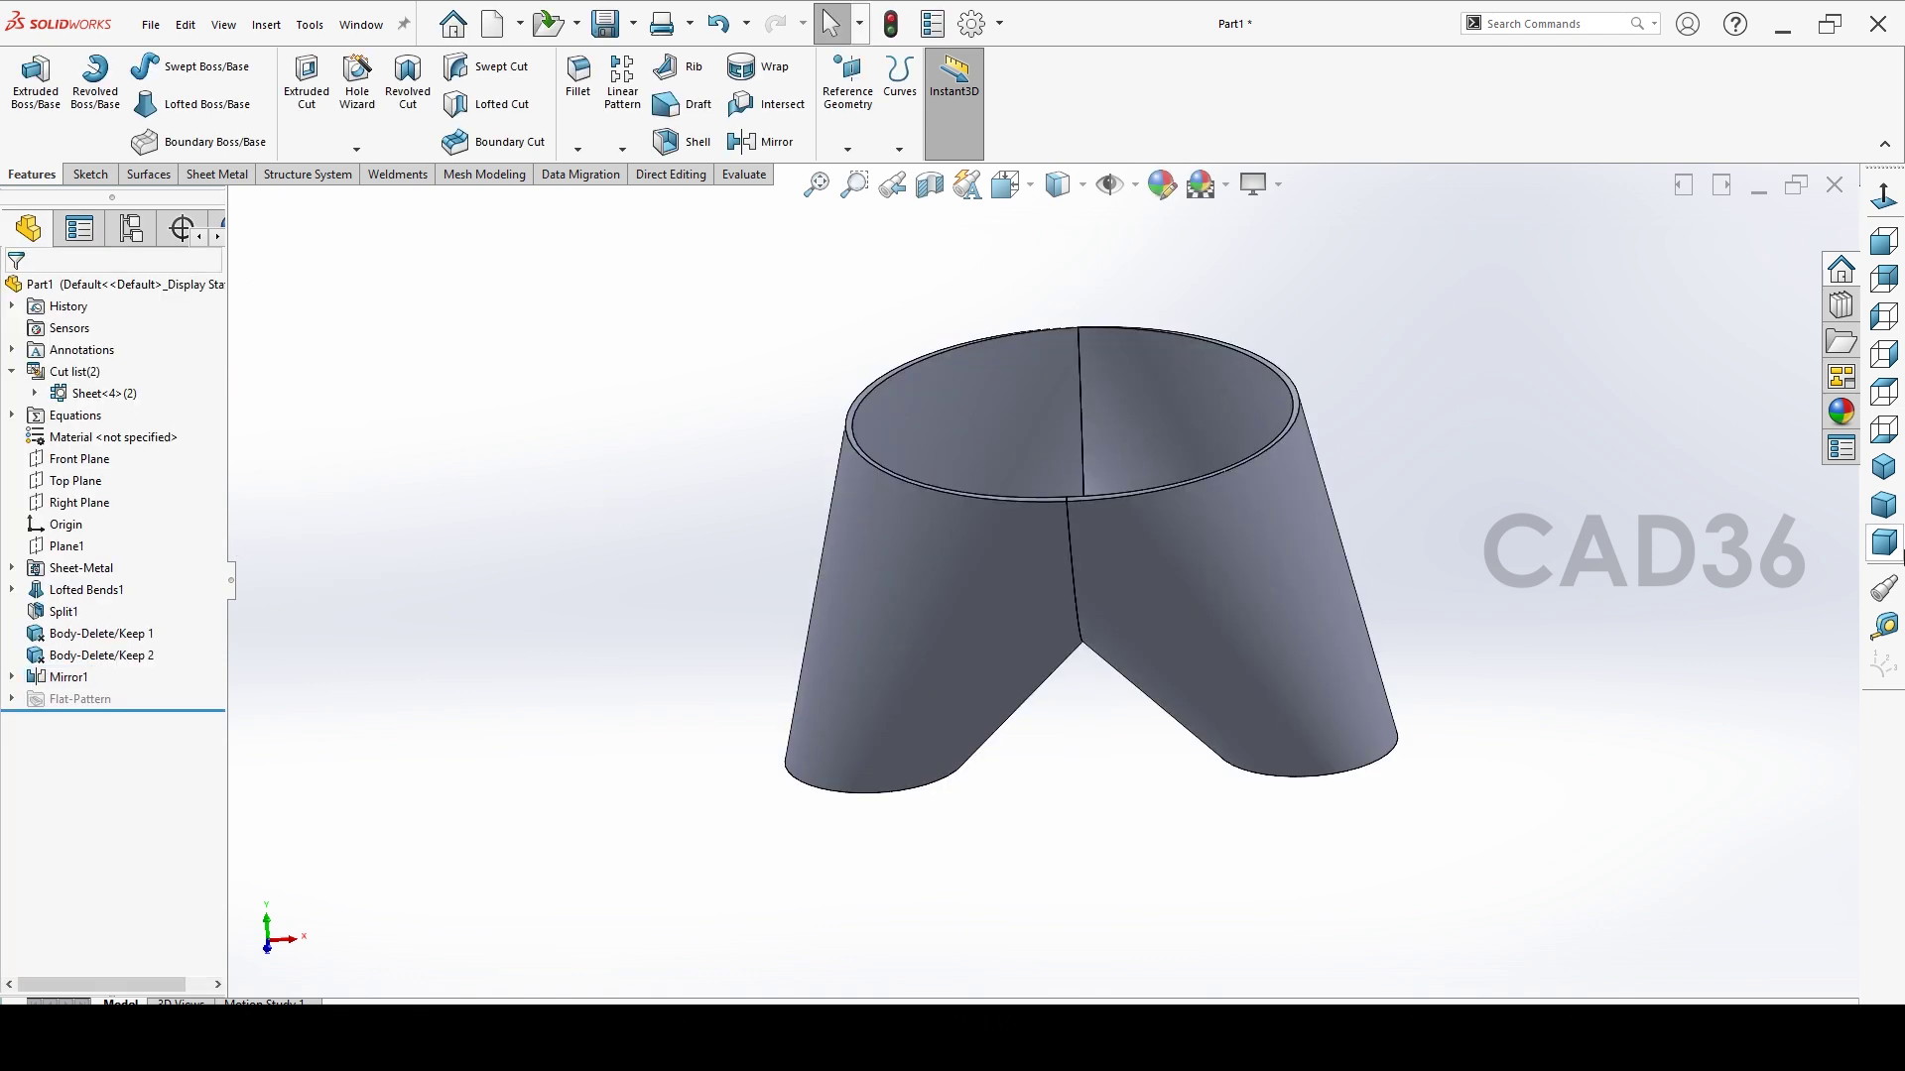
click(1883, 466)
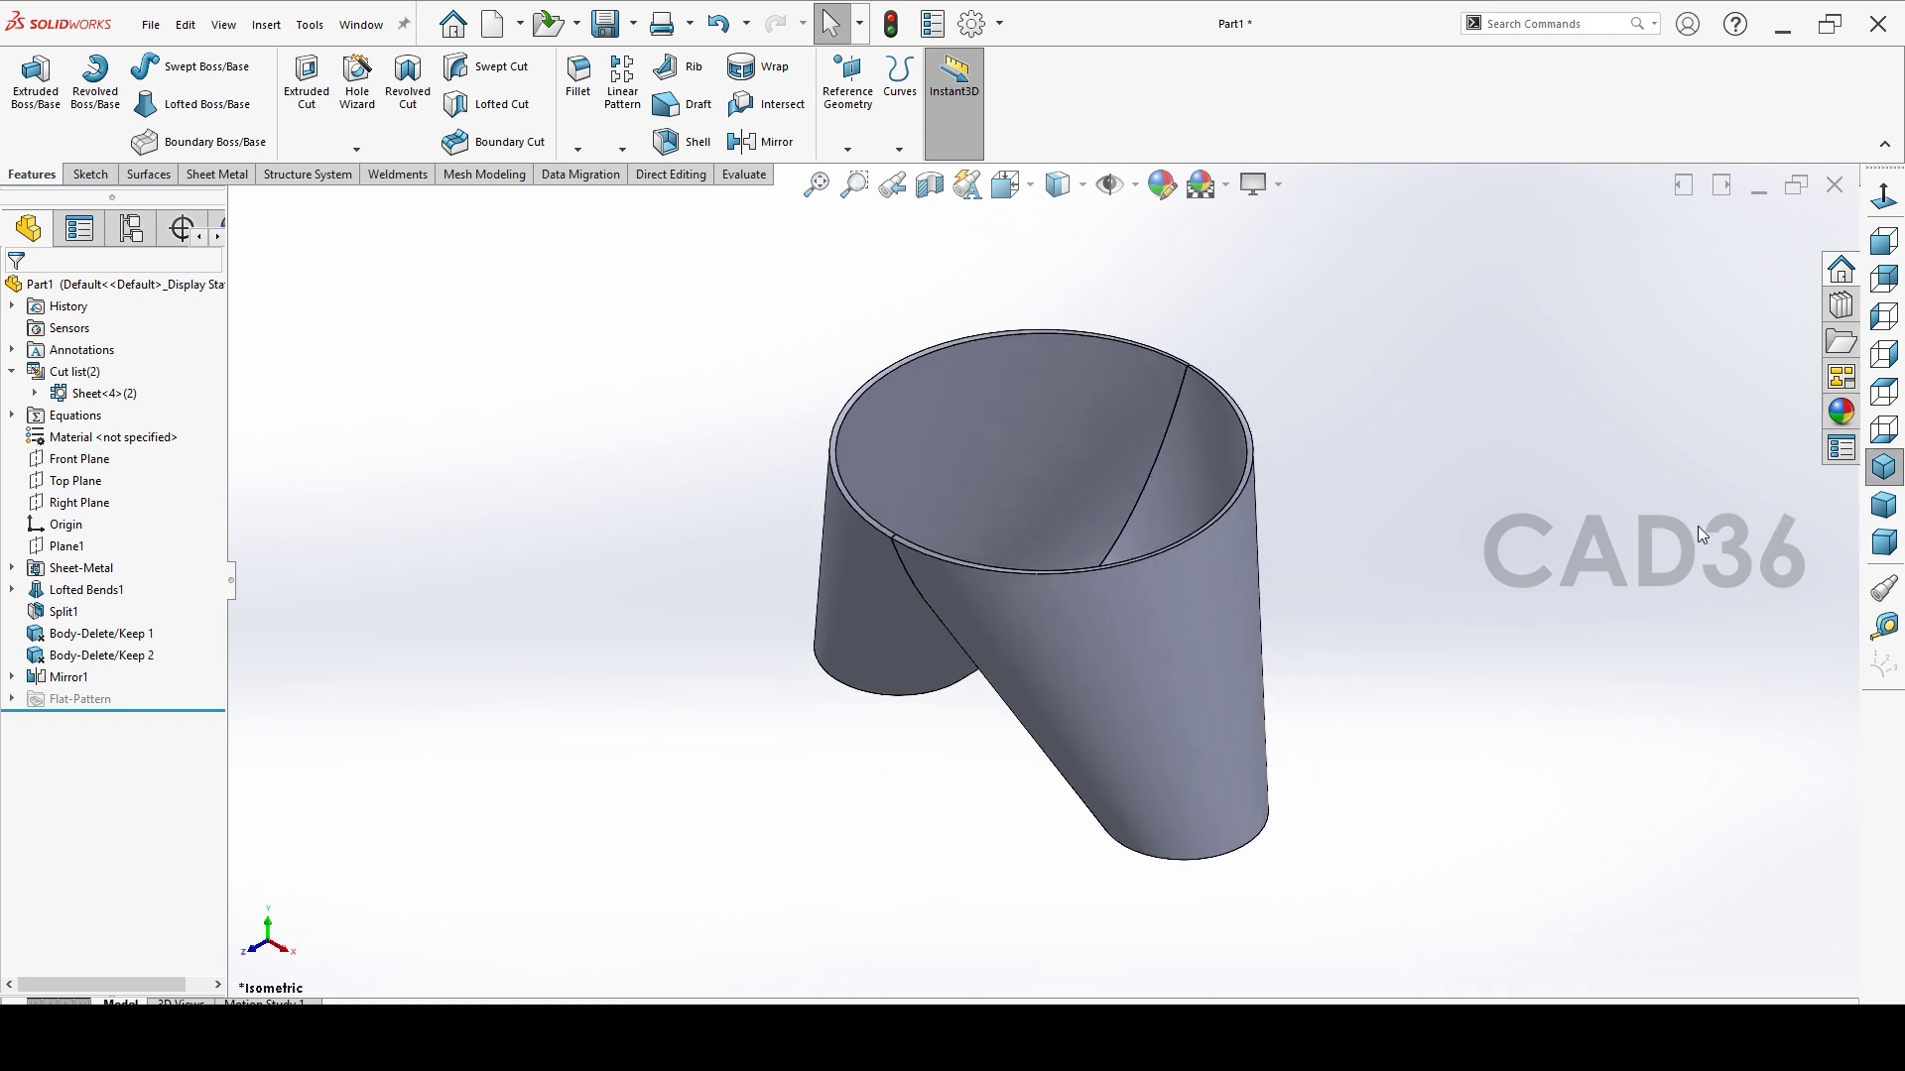
click(217, 174)
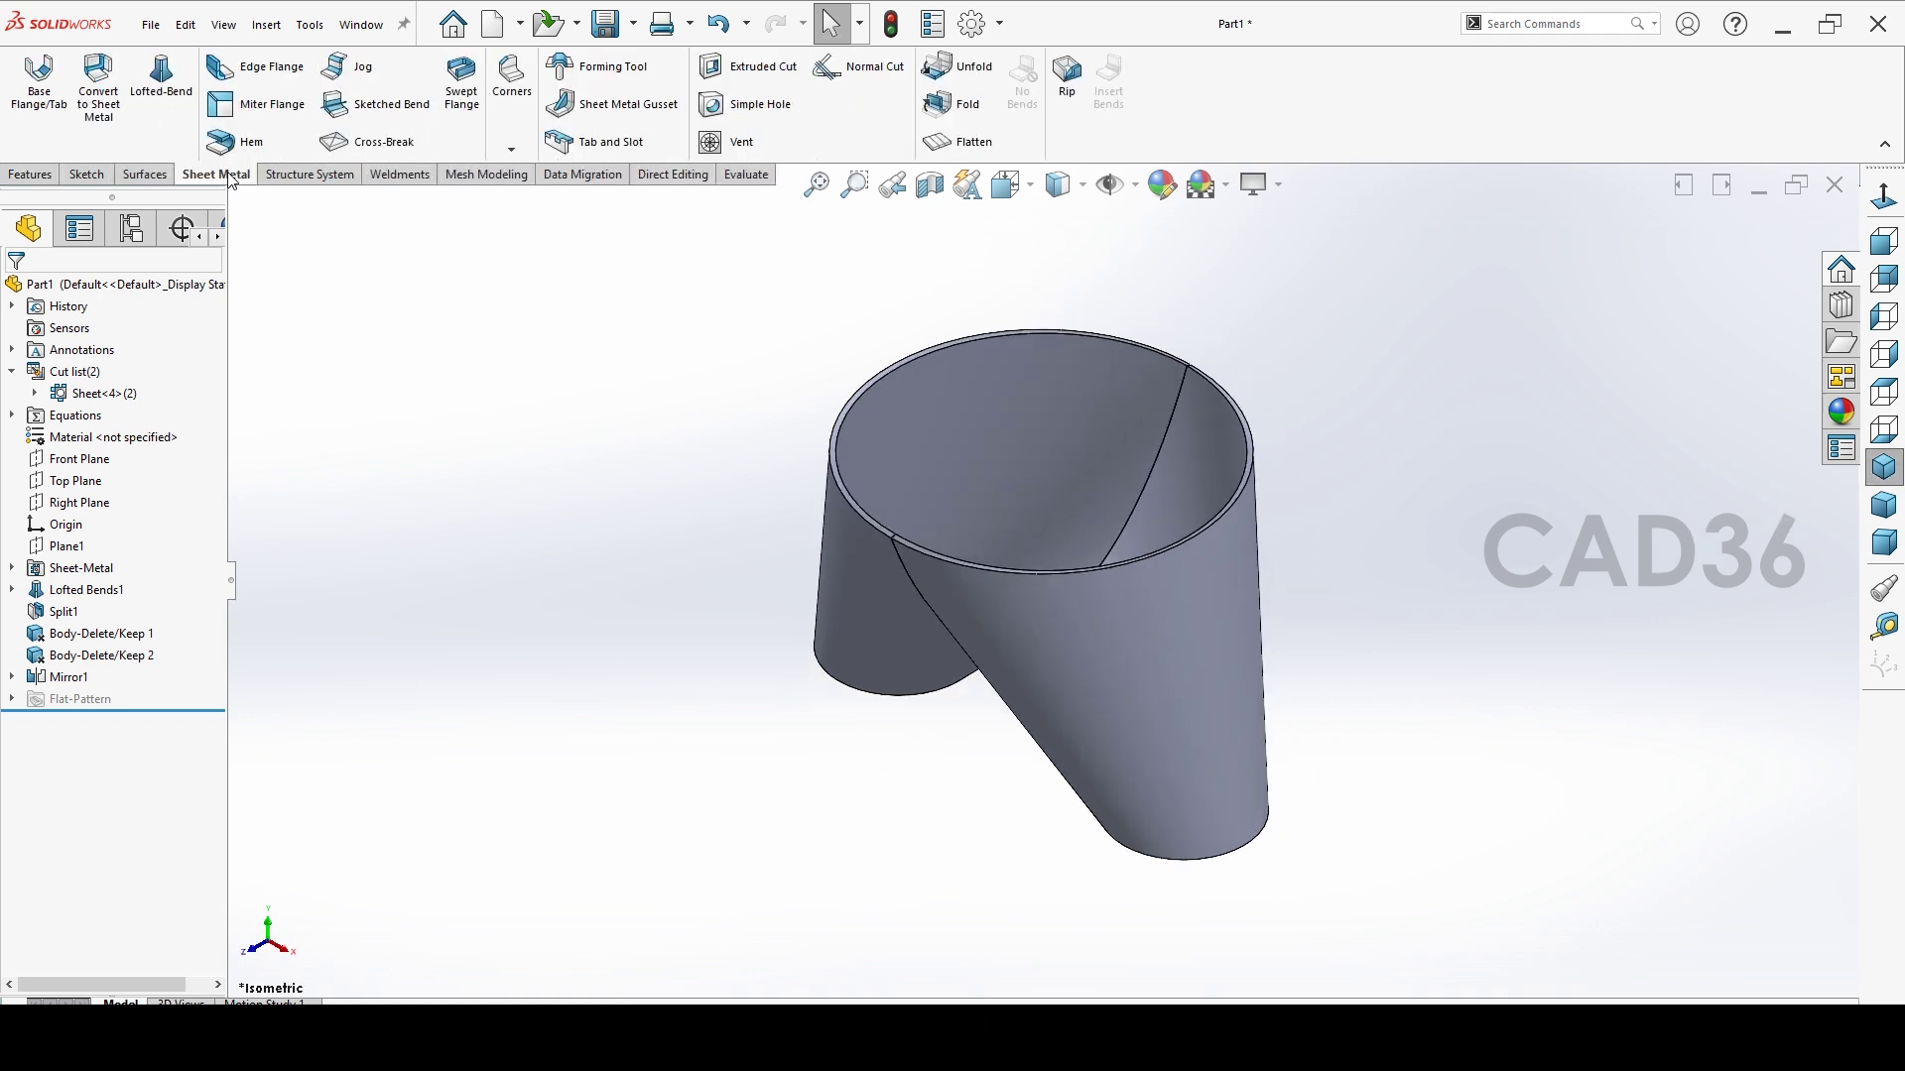
Flatten the chute and orbit around its flat pattern.
click(958, 142)
click(1886, 357)
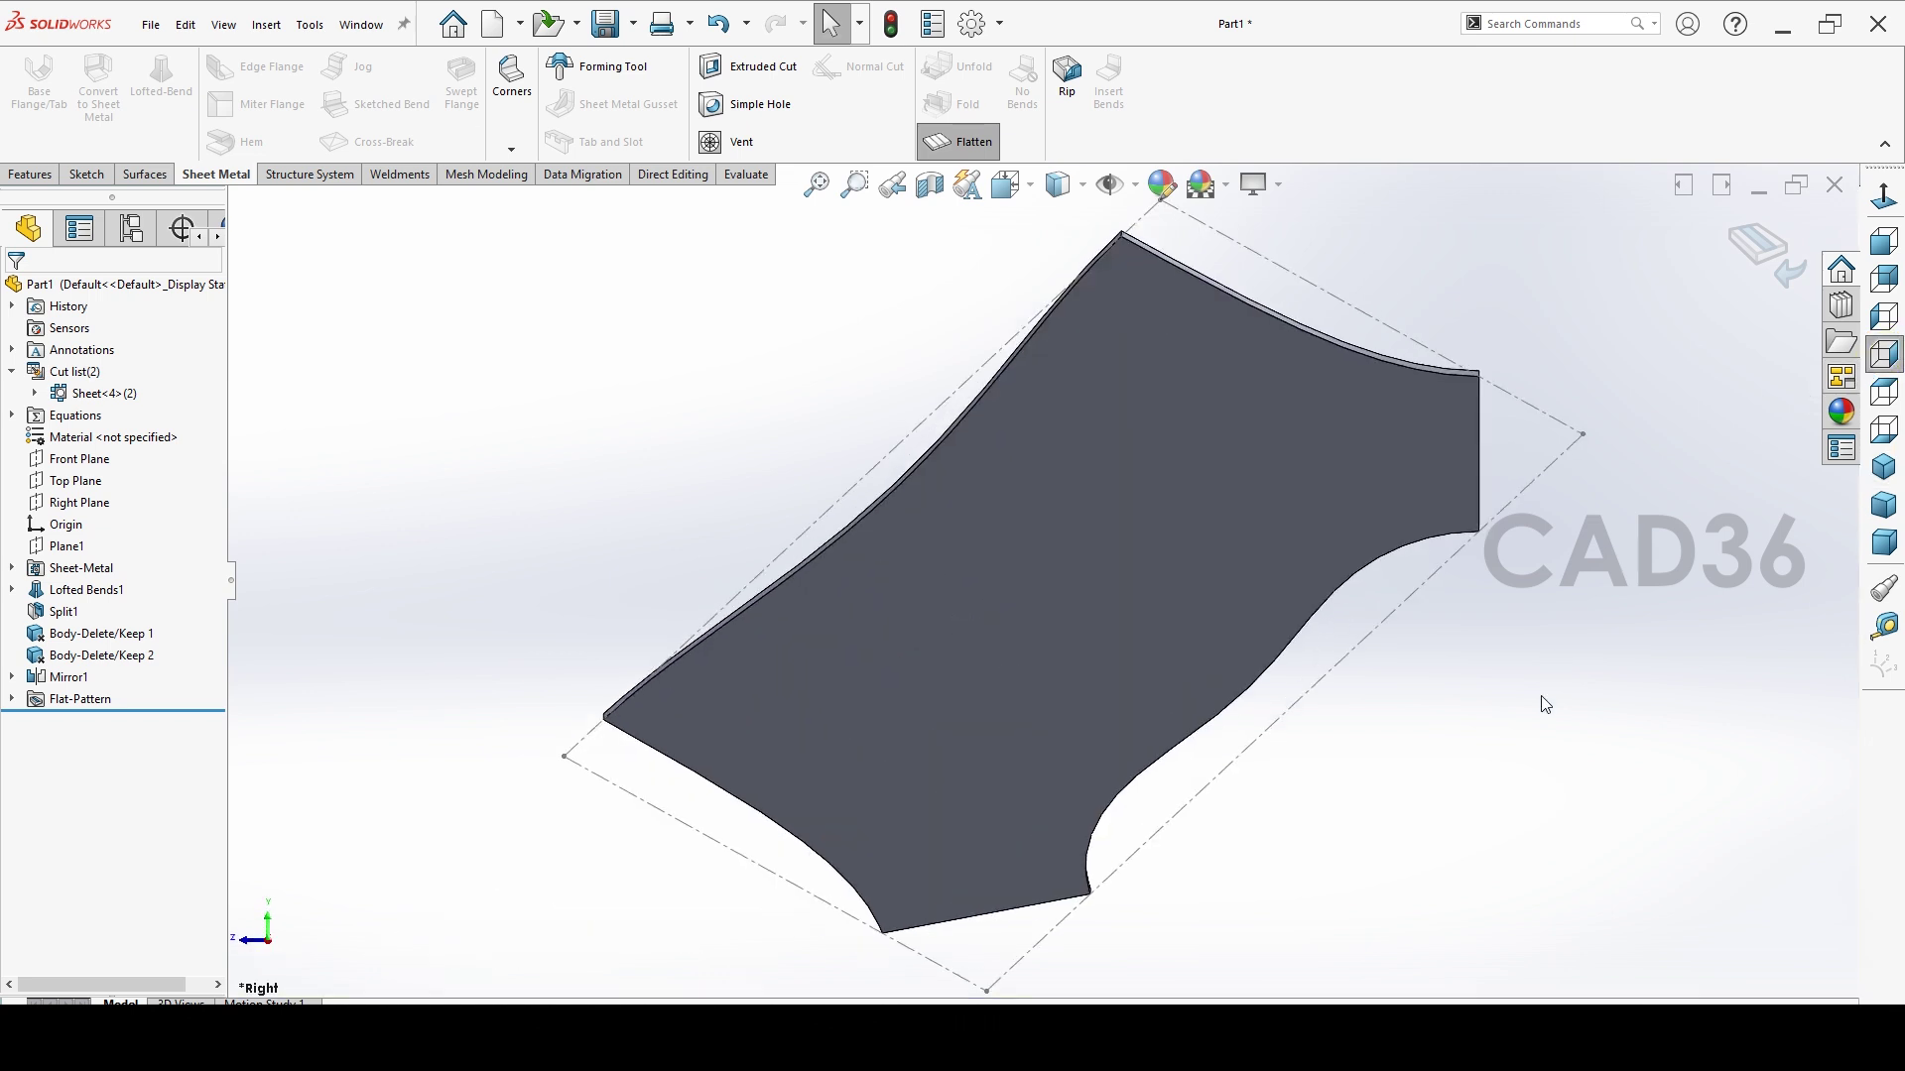
mouse_move(1409, 647)
middle_down()
mouse_move(1382, 629)
mouse_move(1189, 842)
middle_up()
middle_drag(1099, 940, 1435, 462)
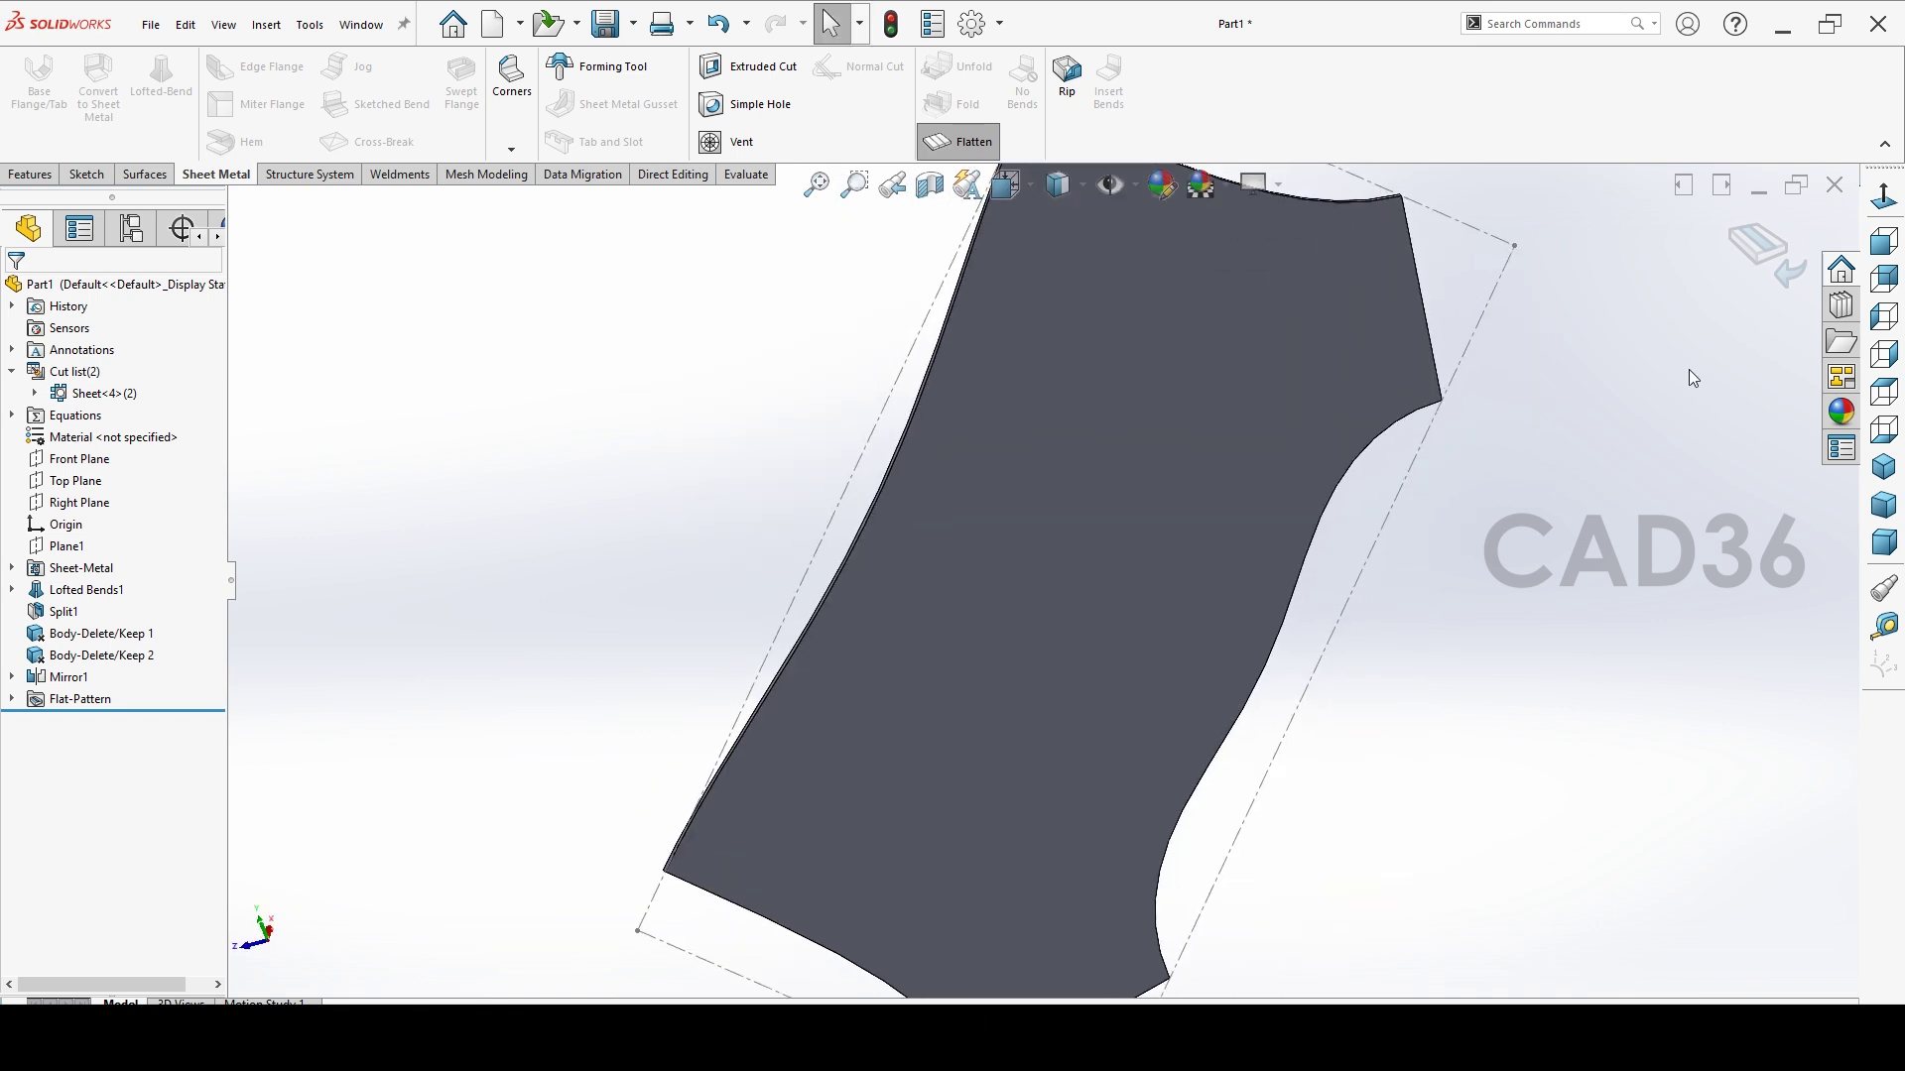
Return the chute to its folded form and view it isometrically.
click(1768, 253)
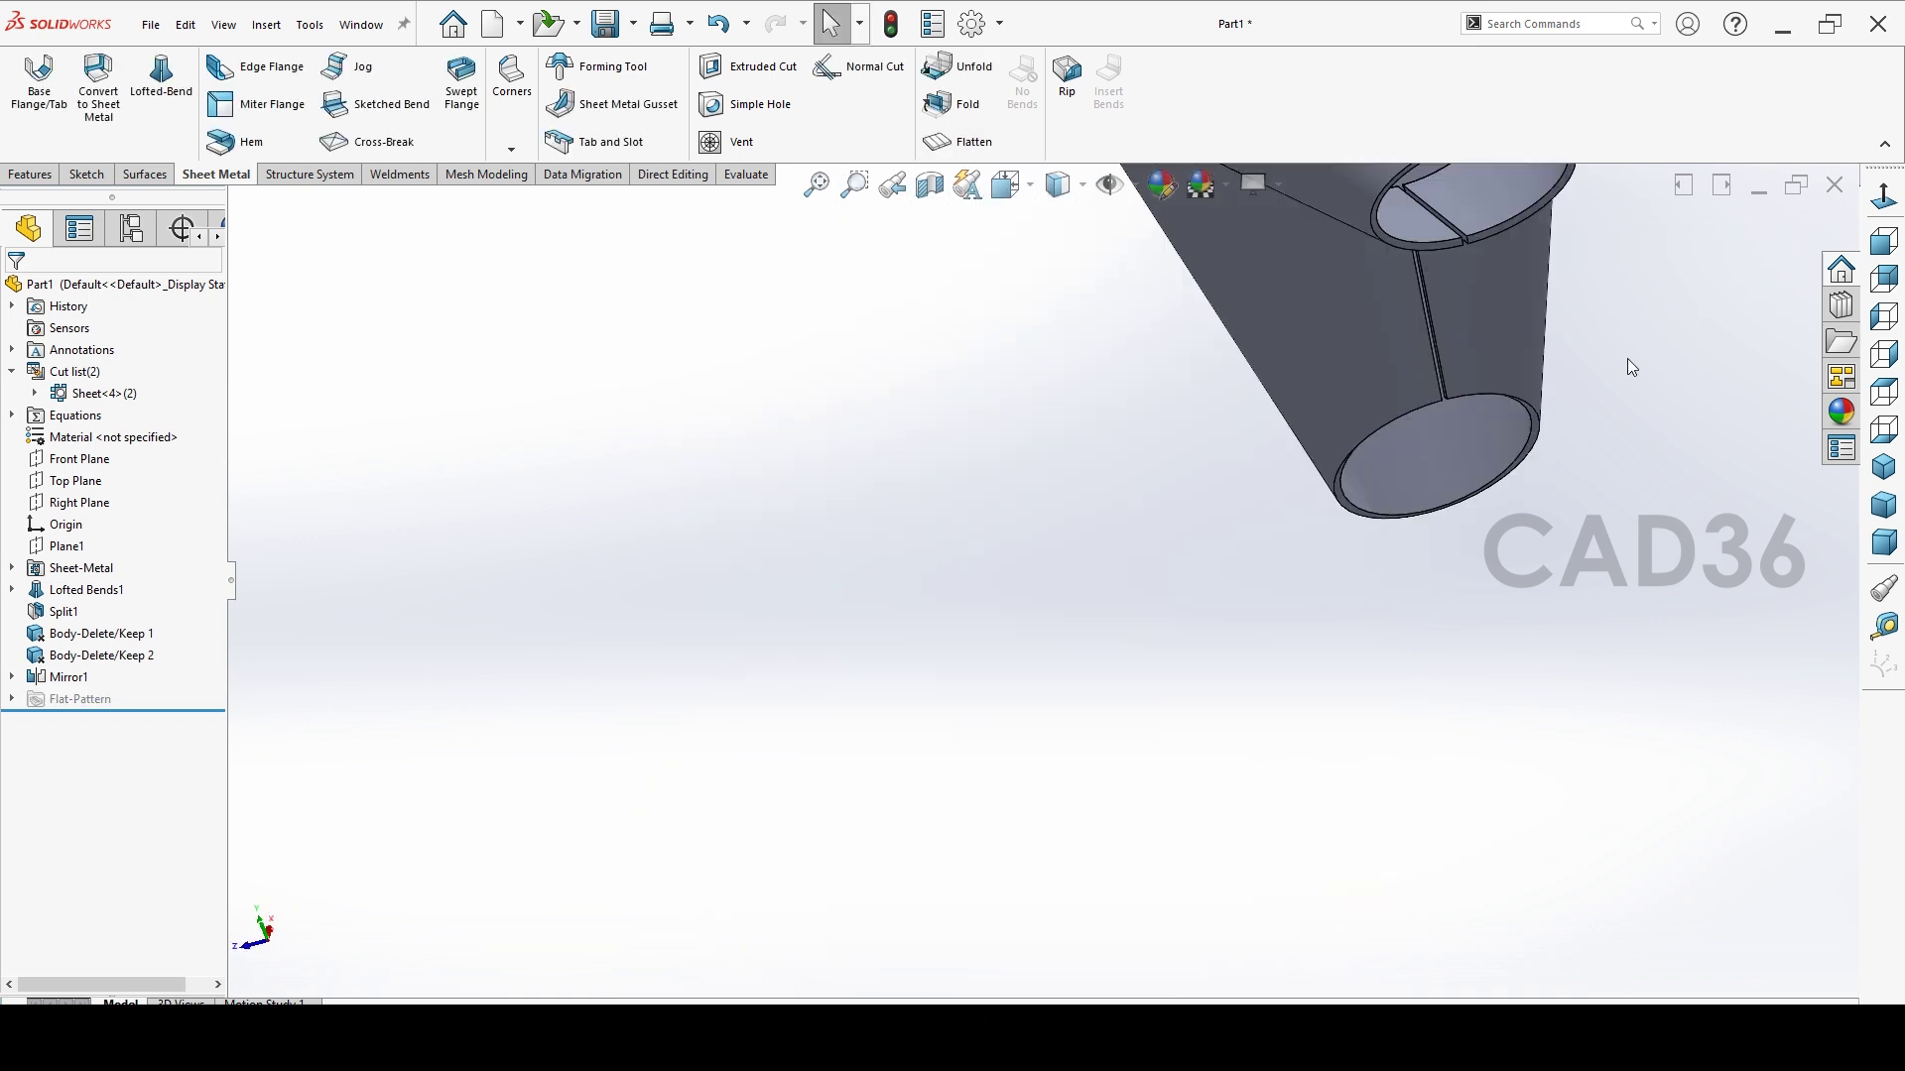
click(1885, 434)
middle_drag(1389, 491, 1419, 384)
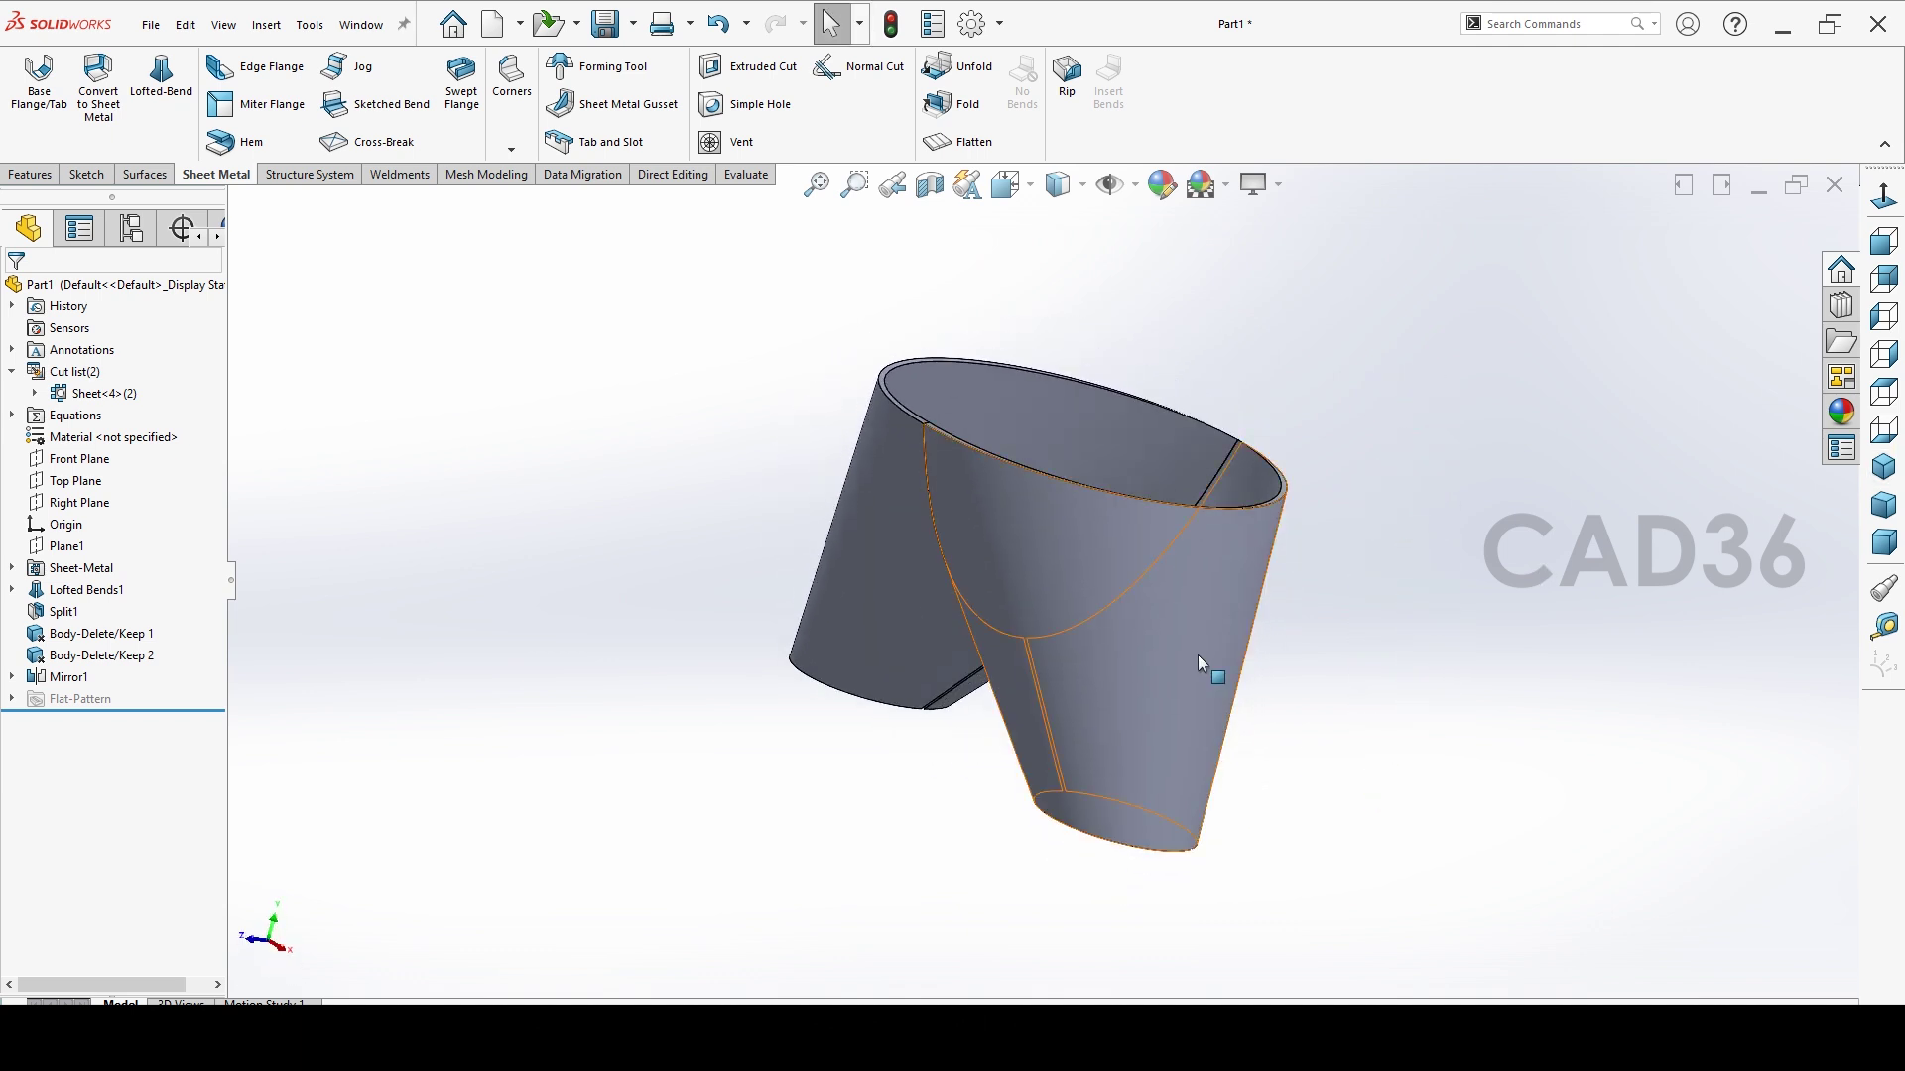
middle_drag(1200, 665, 932, 459)
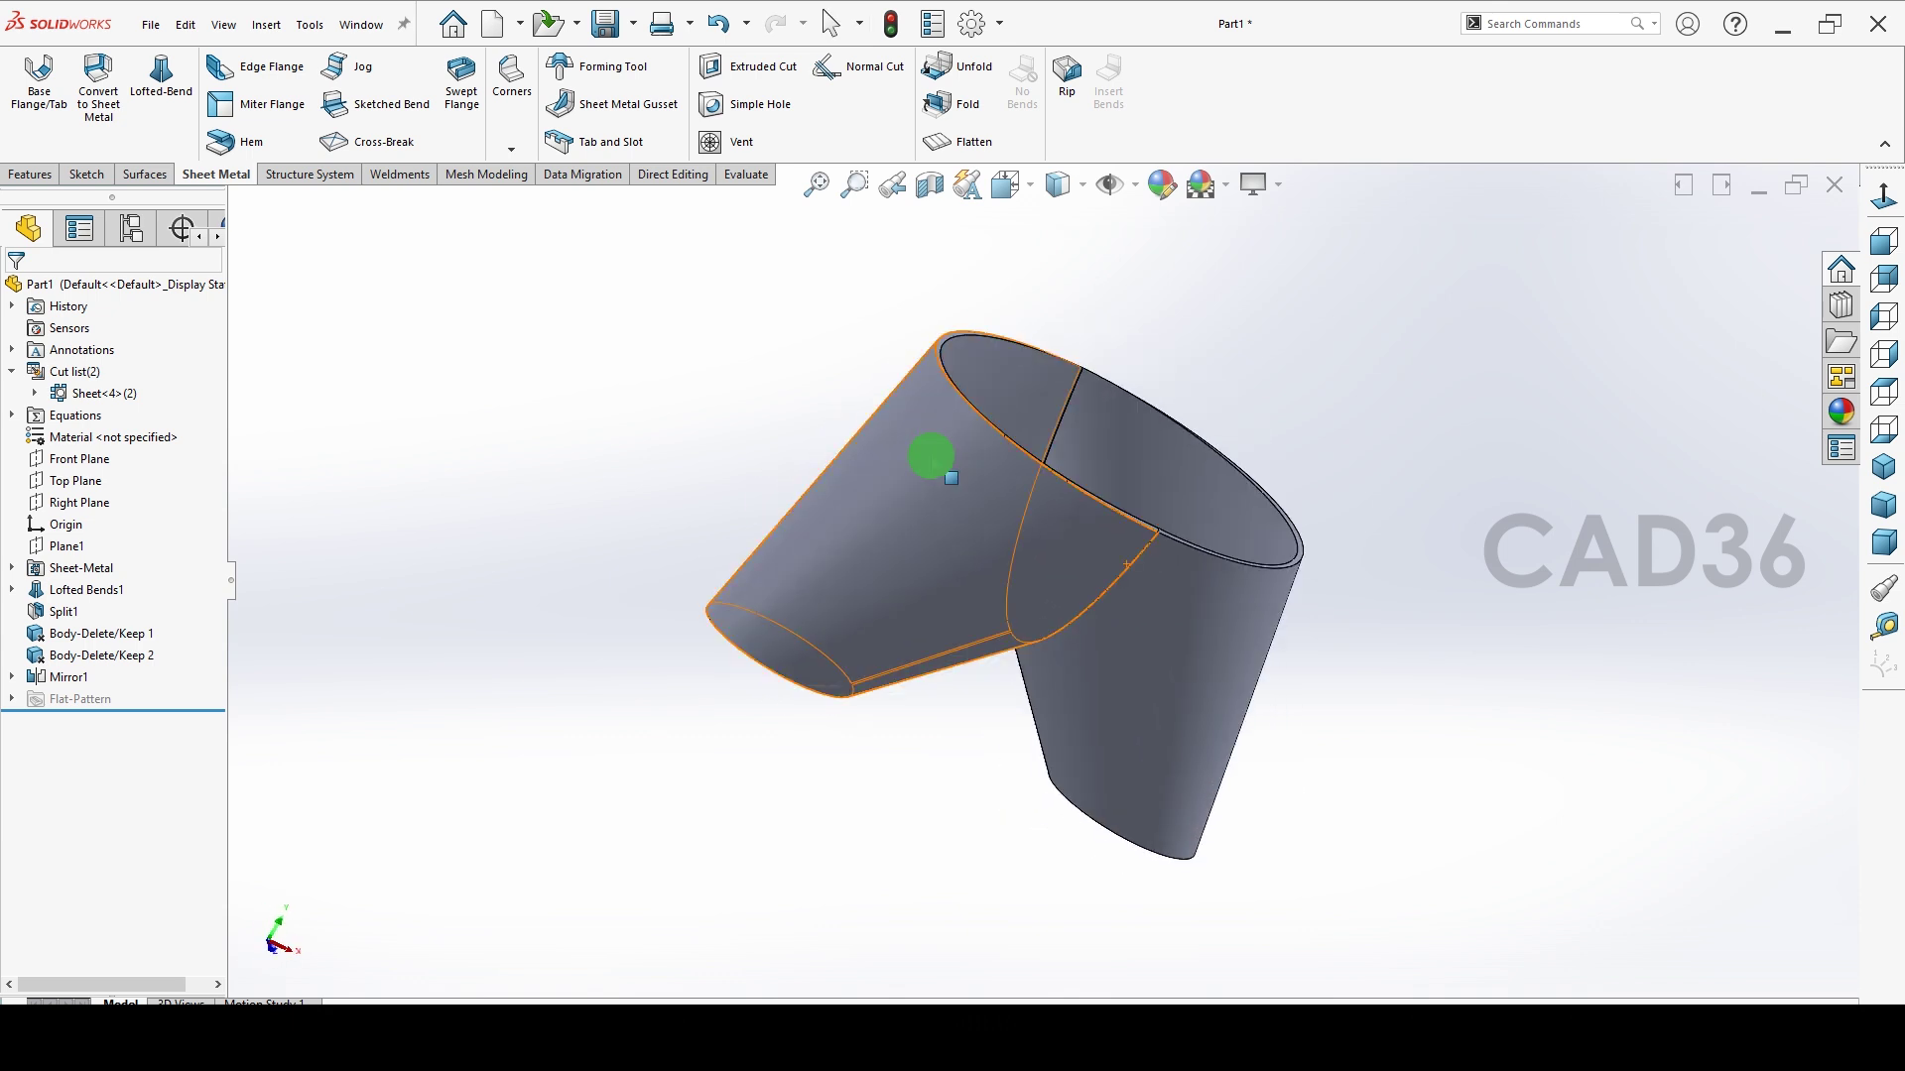
click(1884, 472)
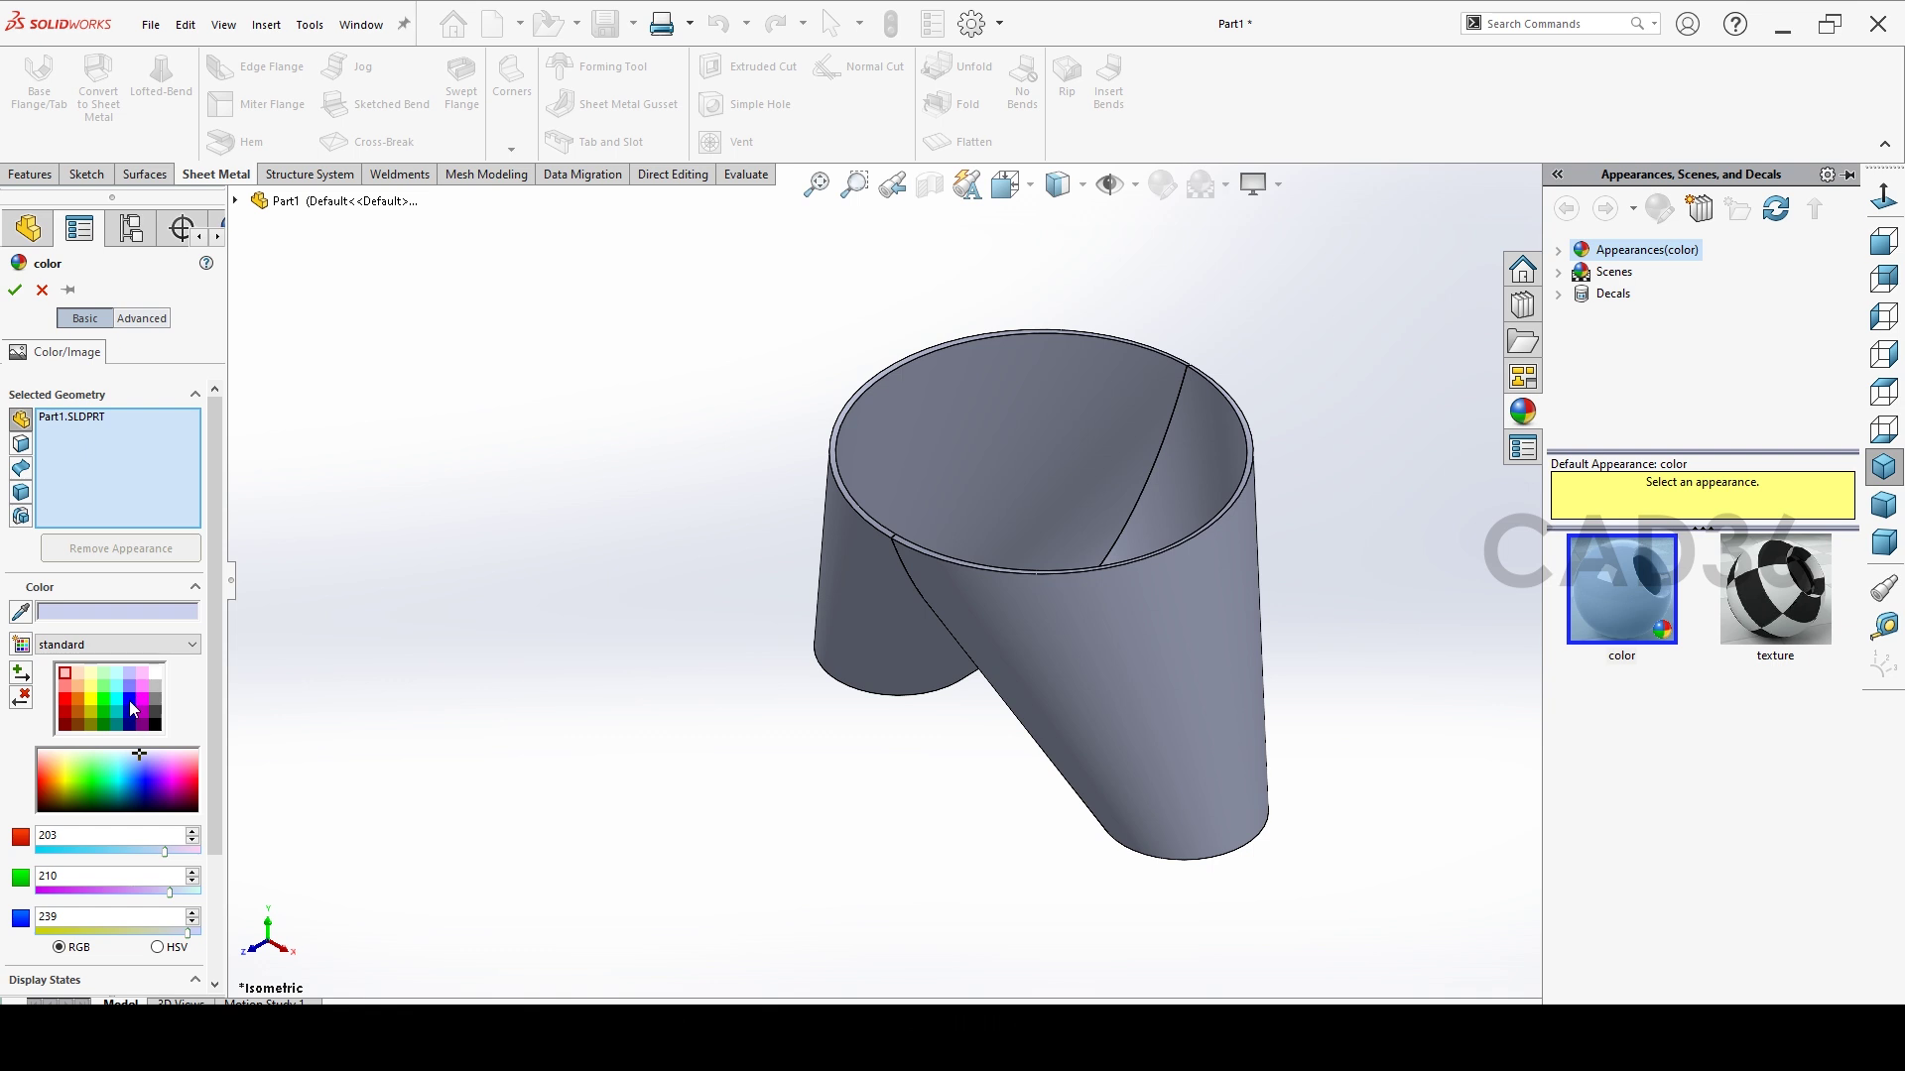
Colour the first half of the chute pure blue.
click(128, 697)
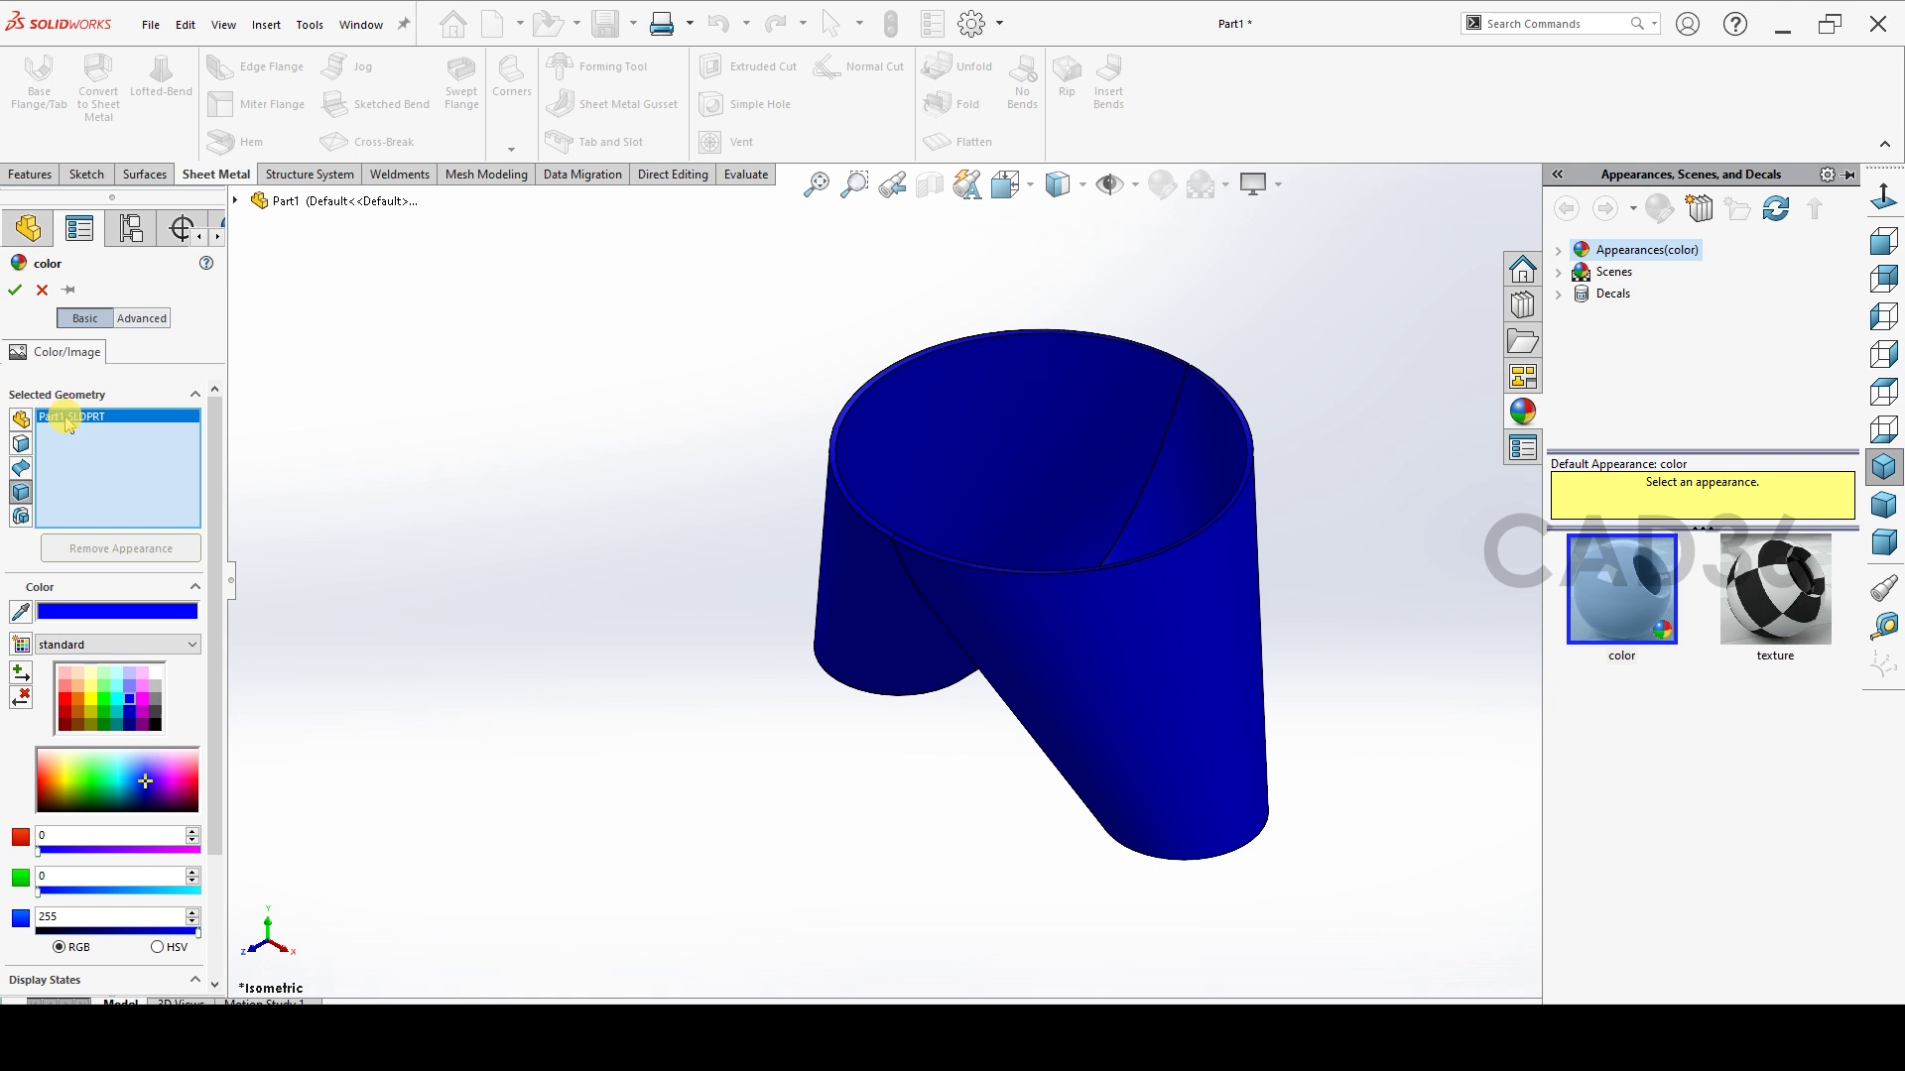
key(Delete)
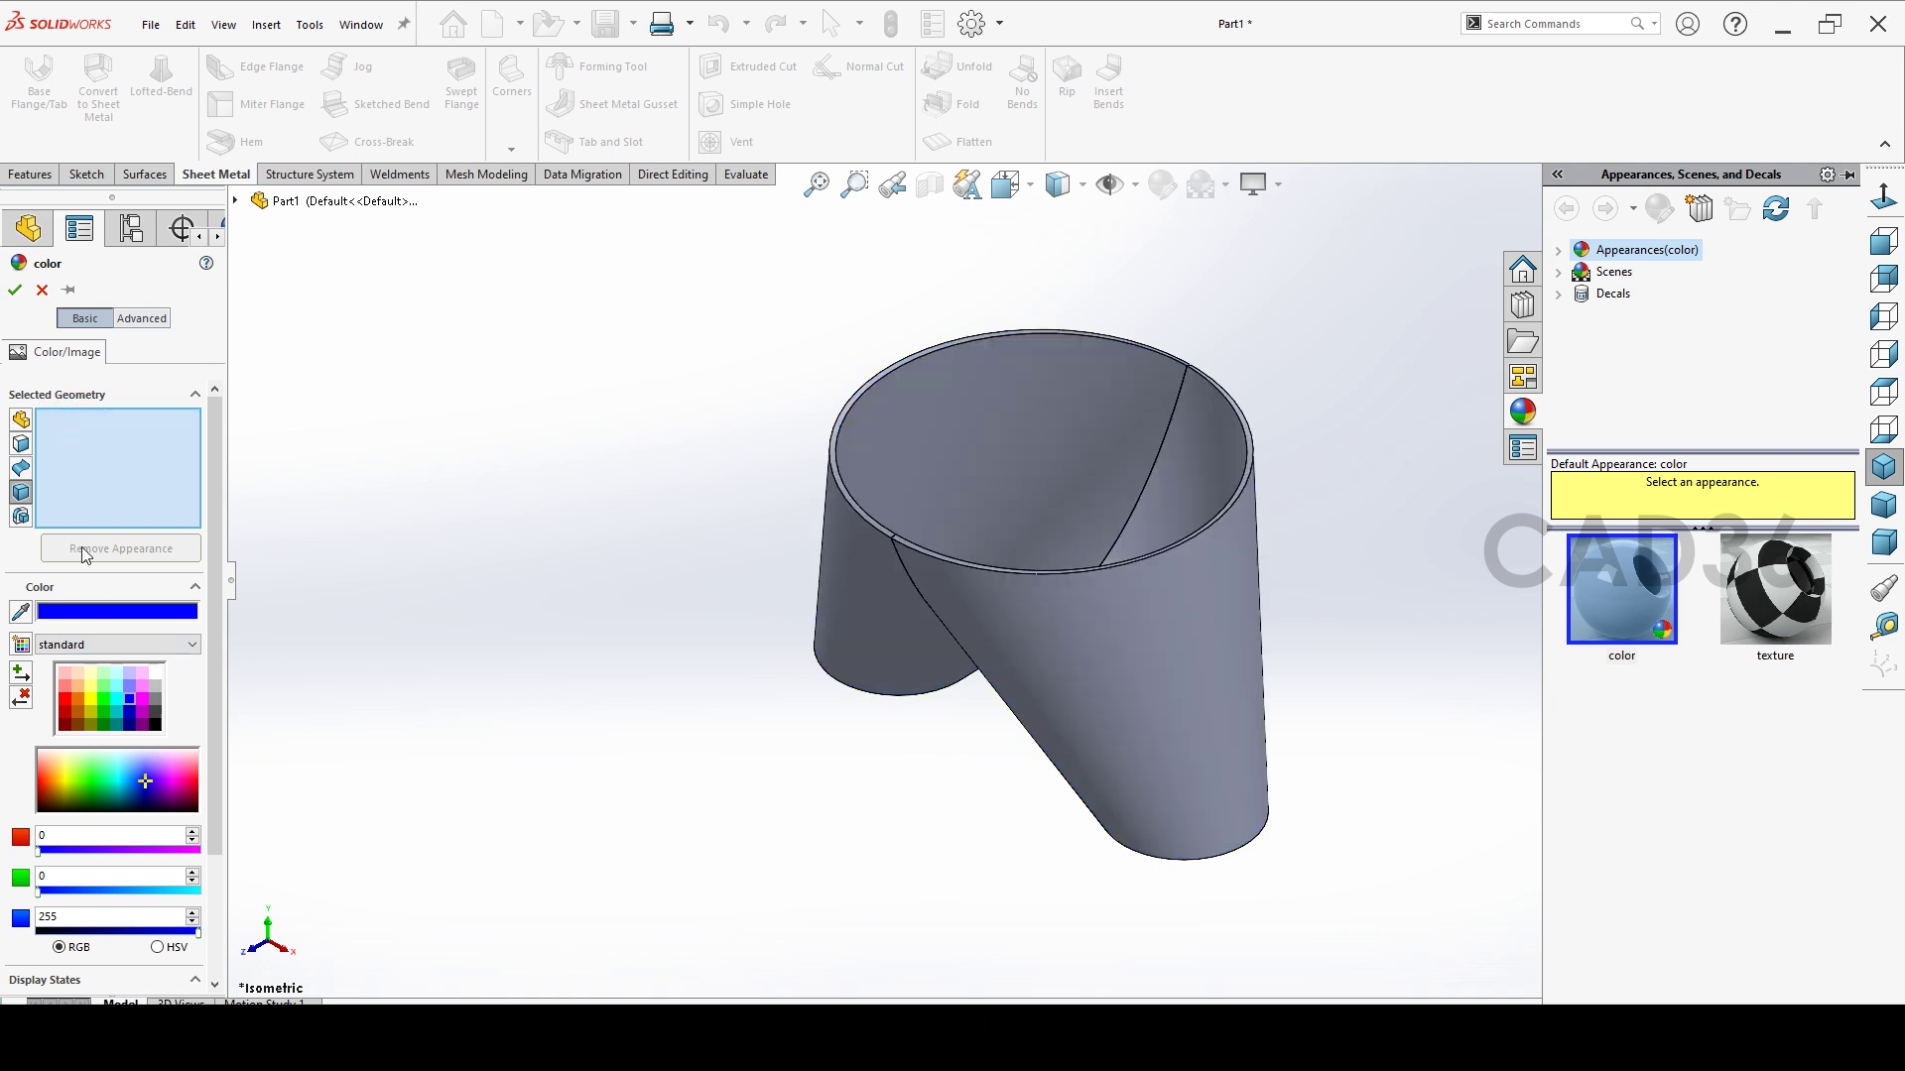
click(933, 448)
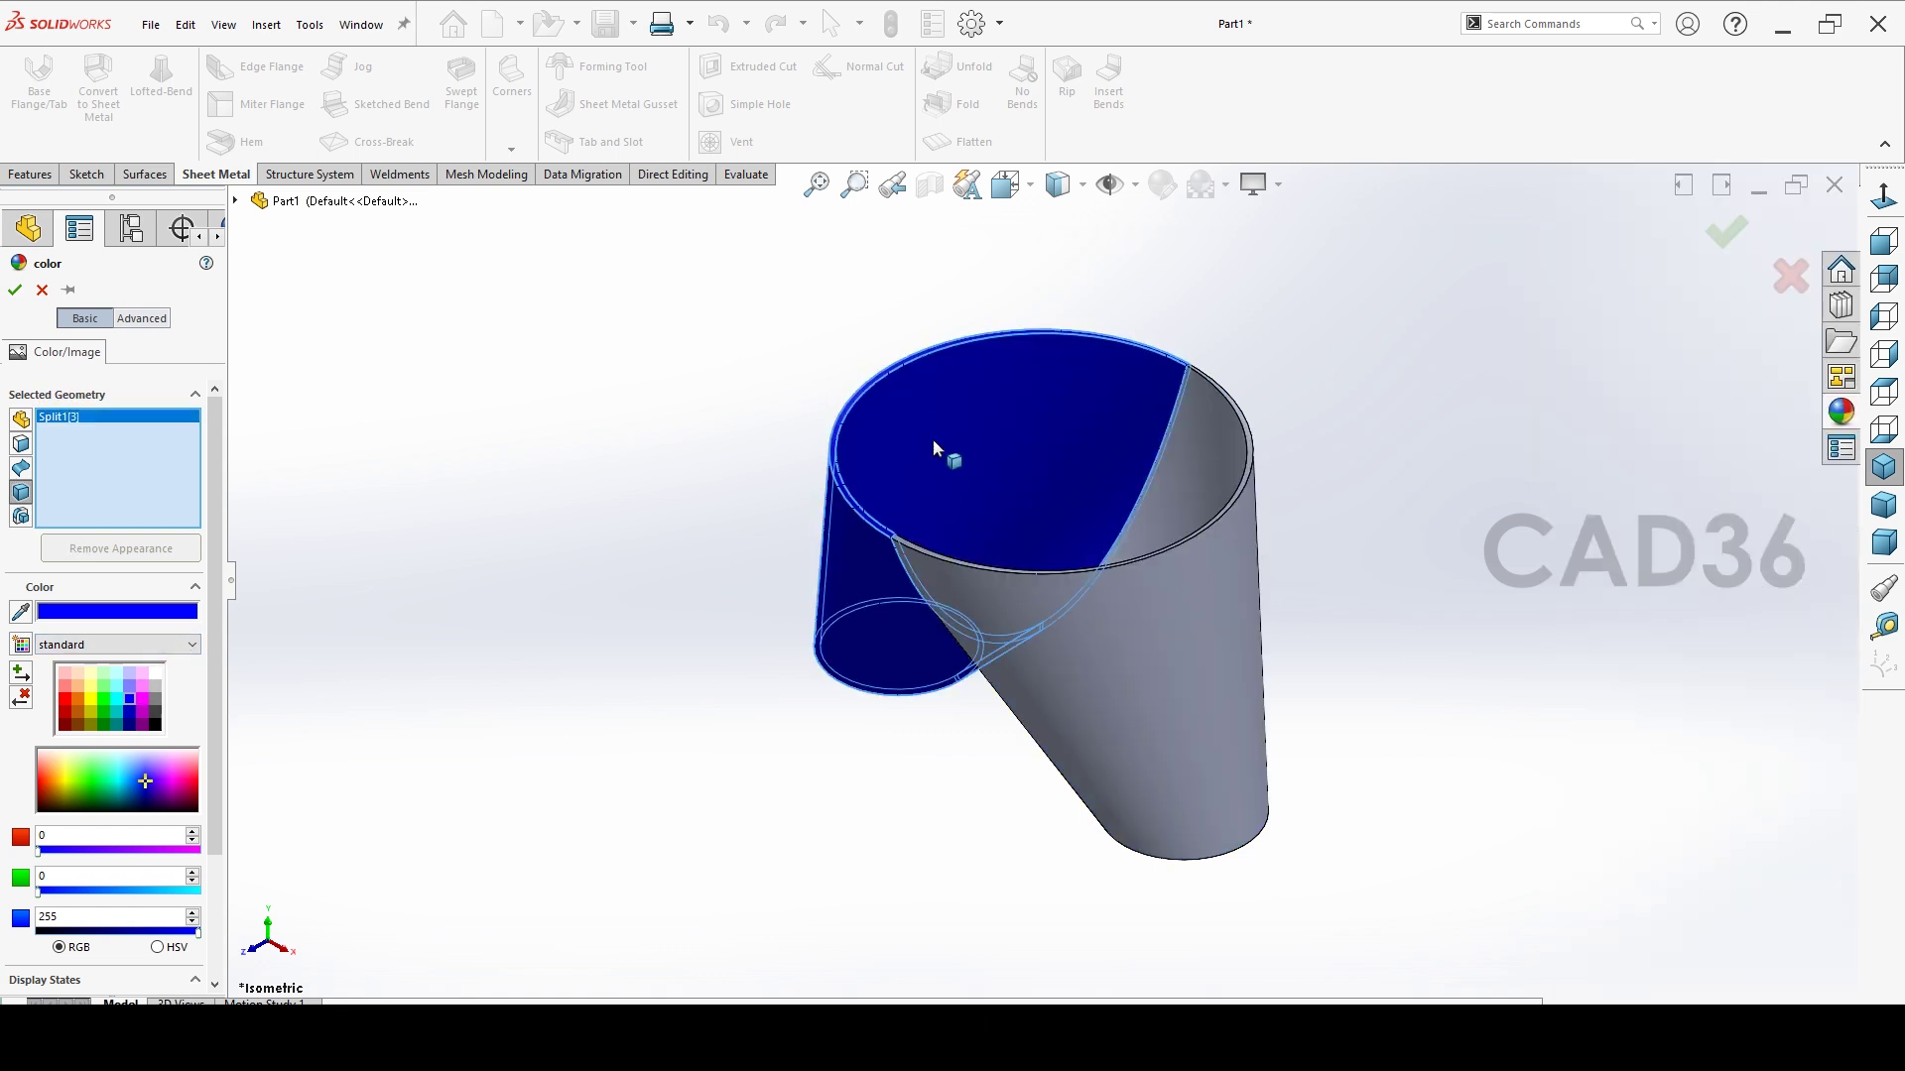
click(24, 291)
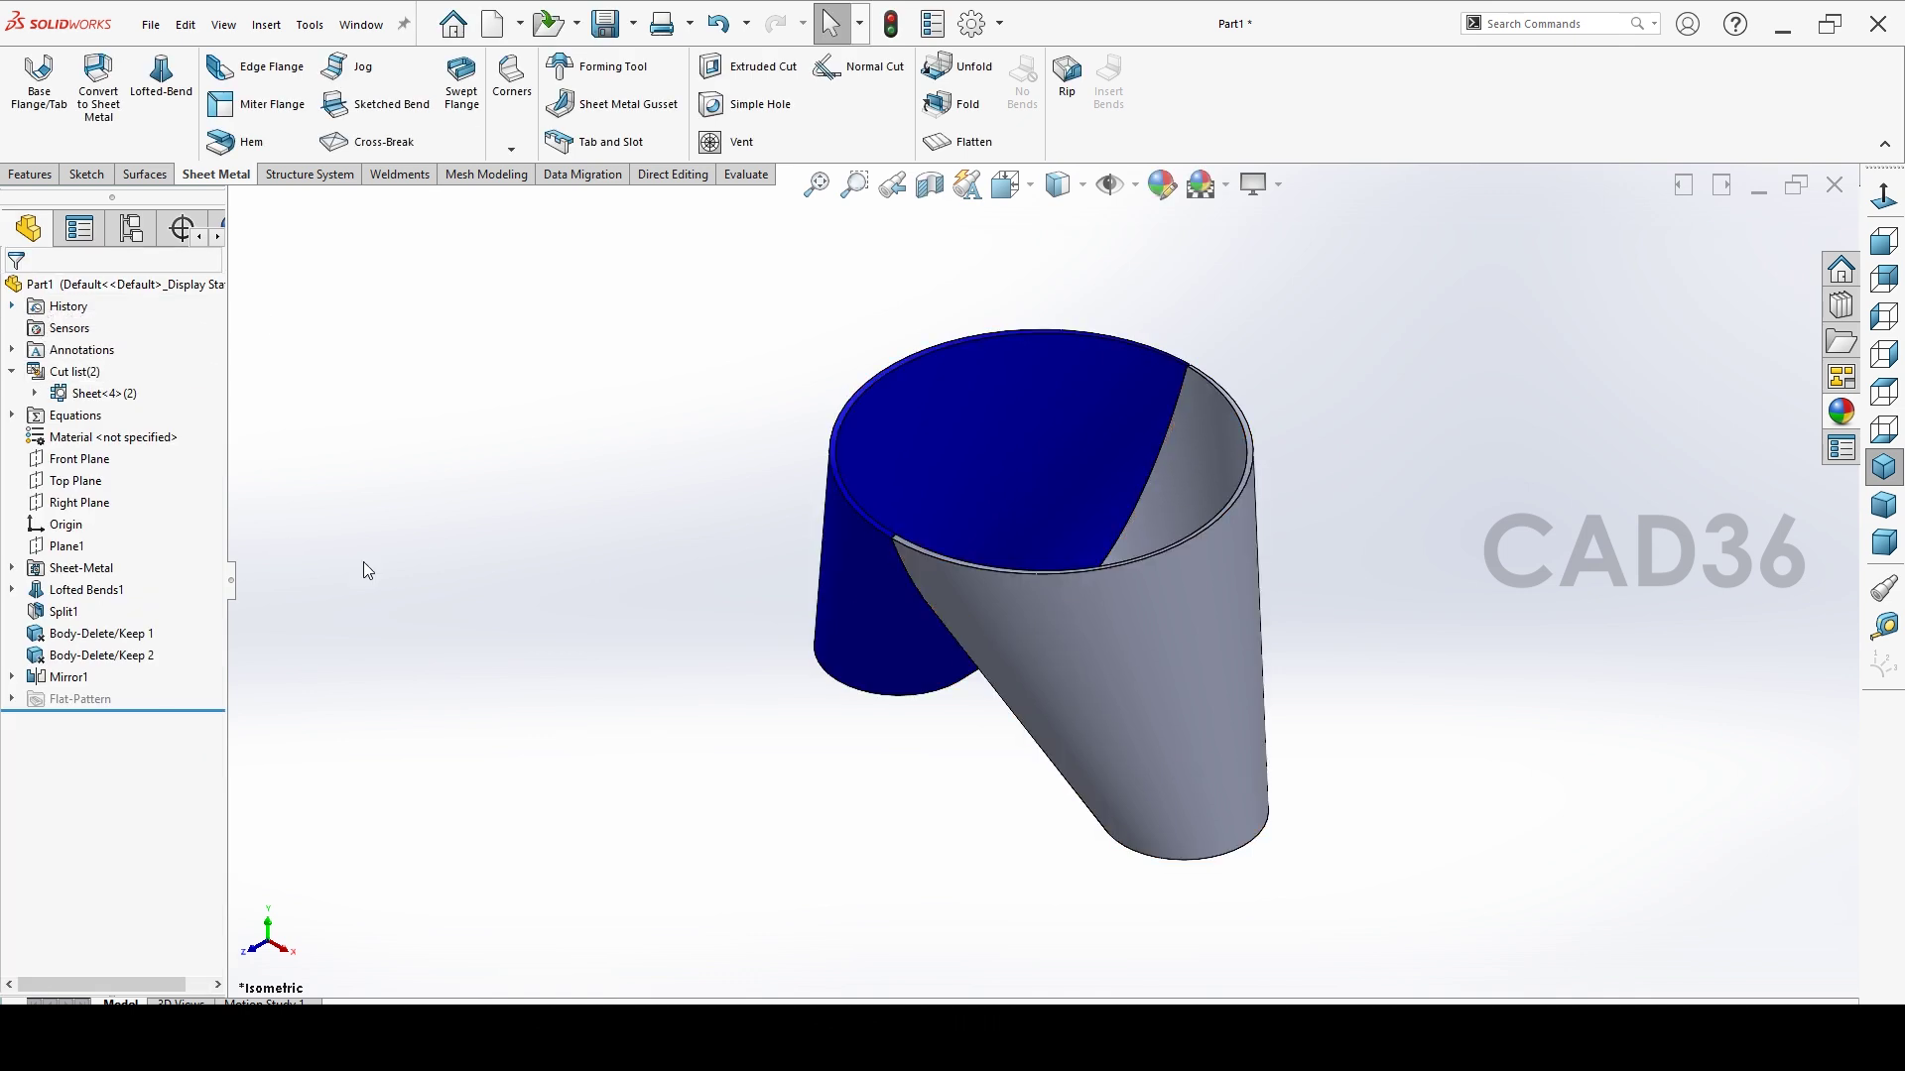
Colour the mirrored half light pink.
click(1162, 185)
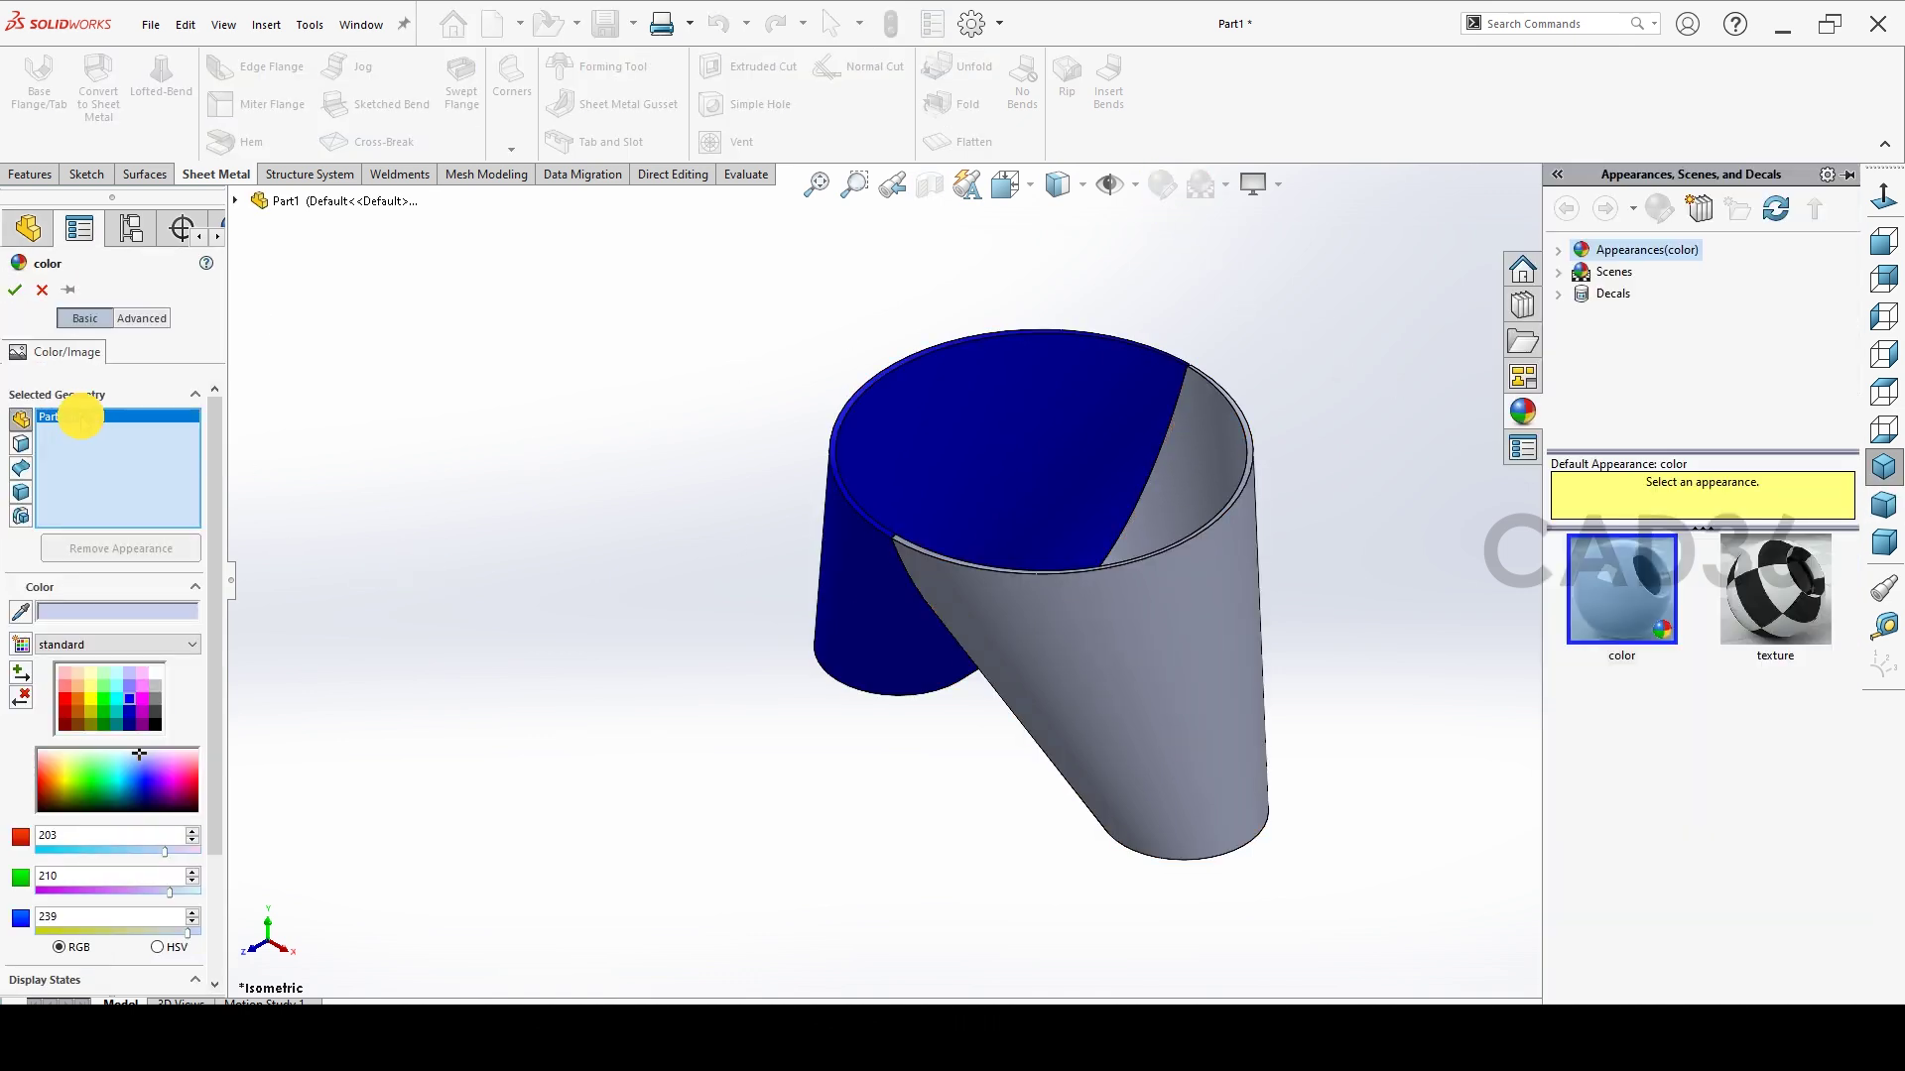
click(20, 492)
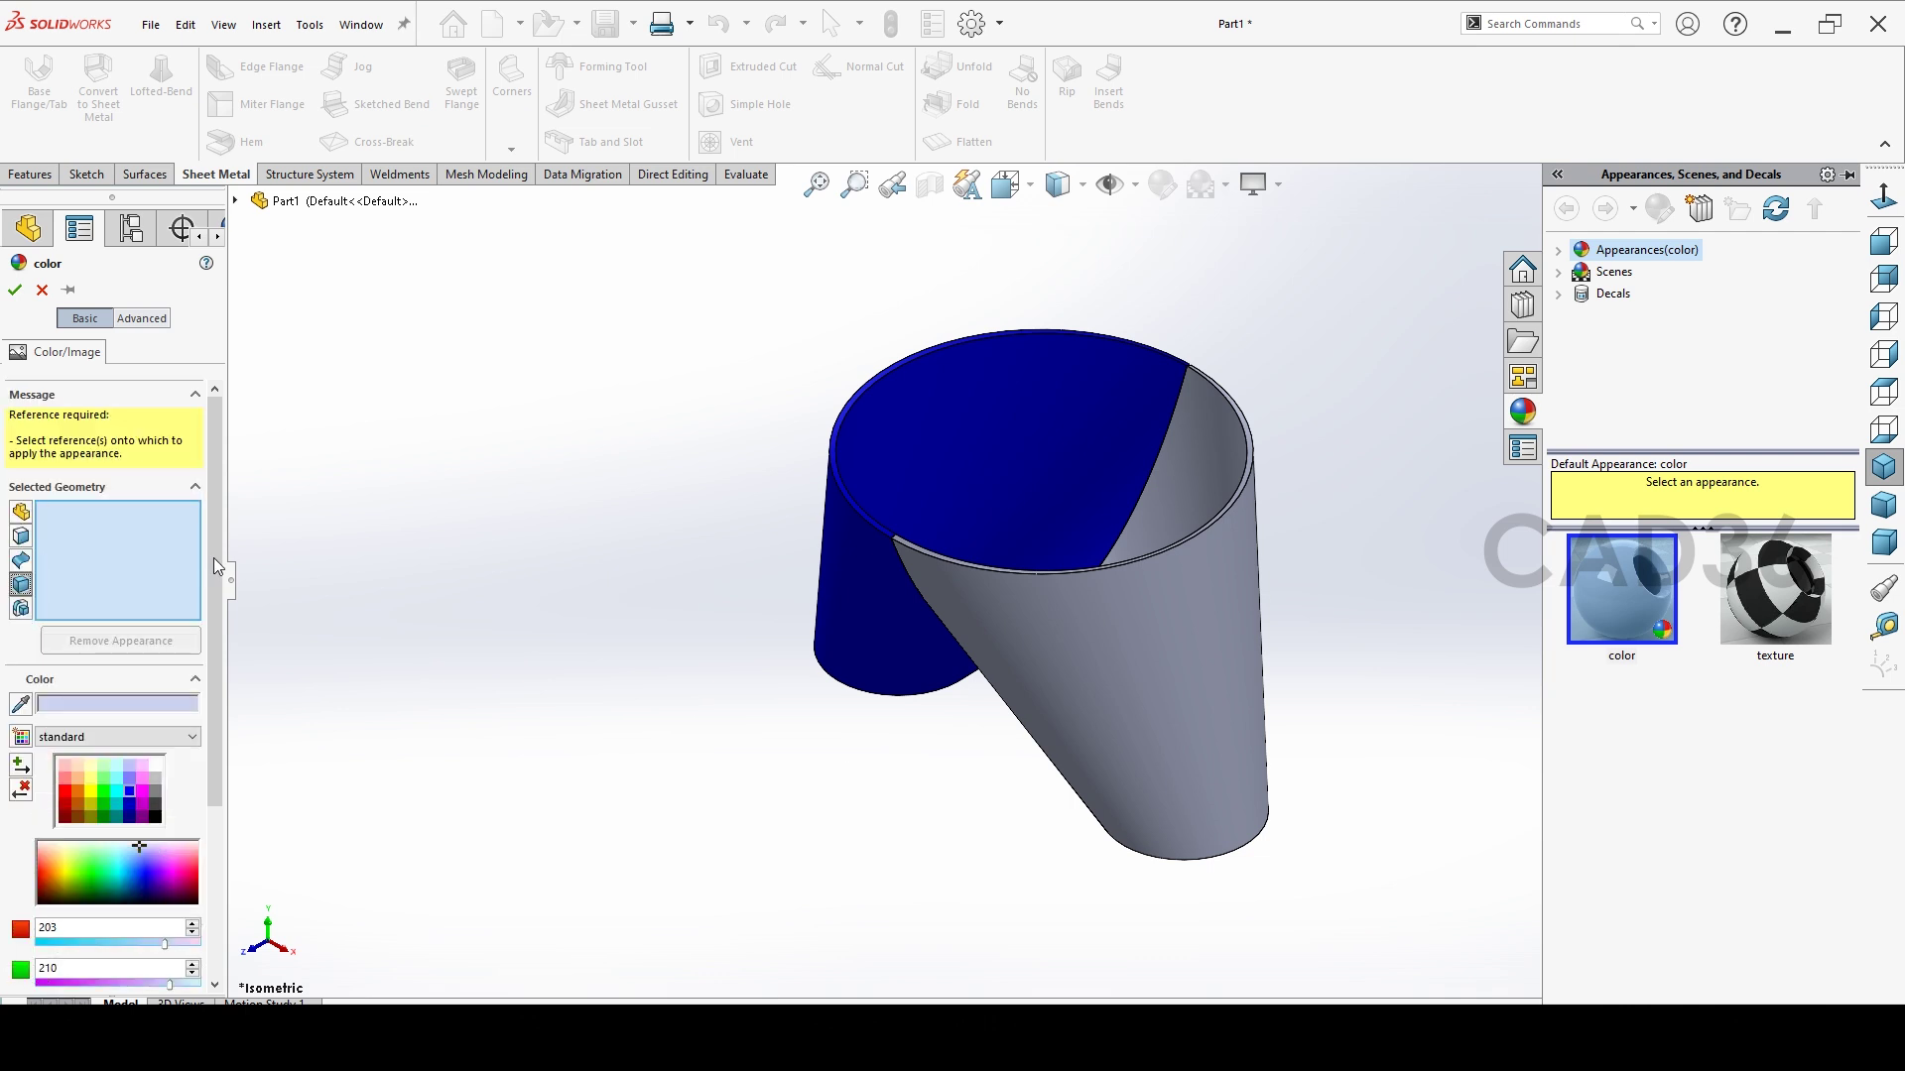
click(1233, 702)
click(143, 699)
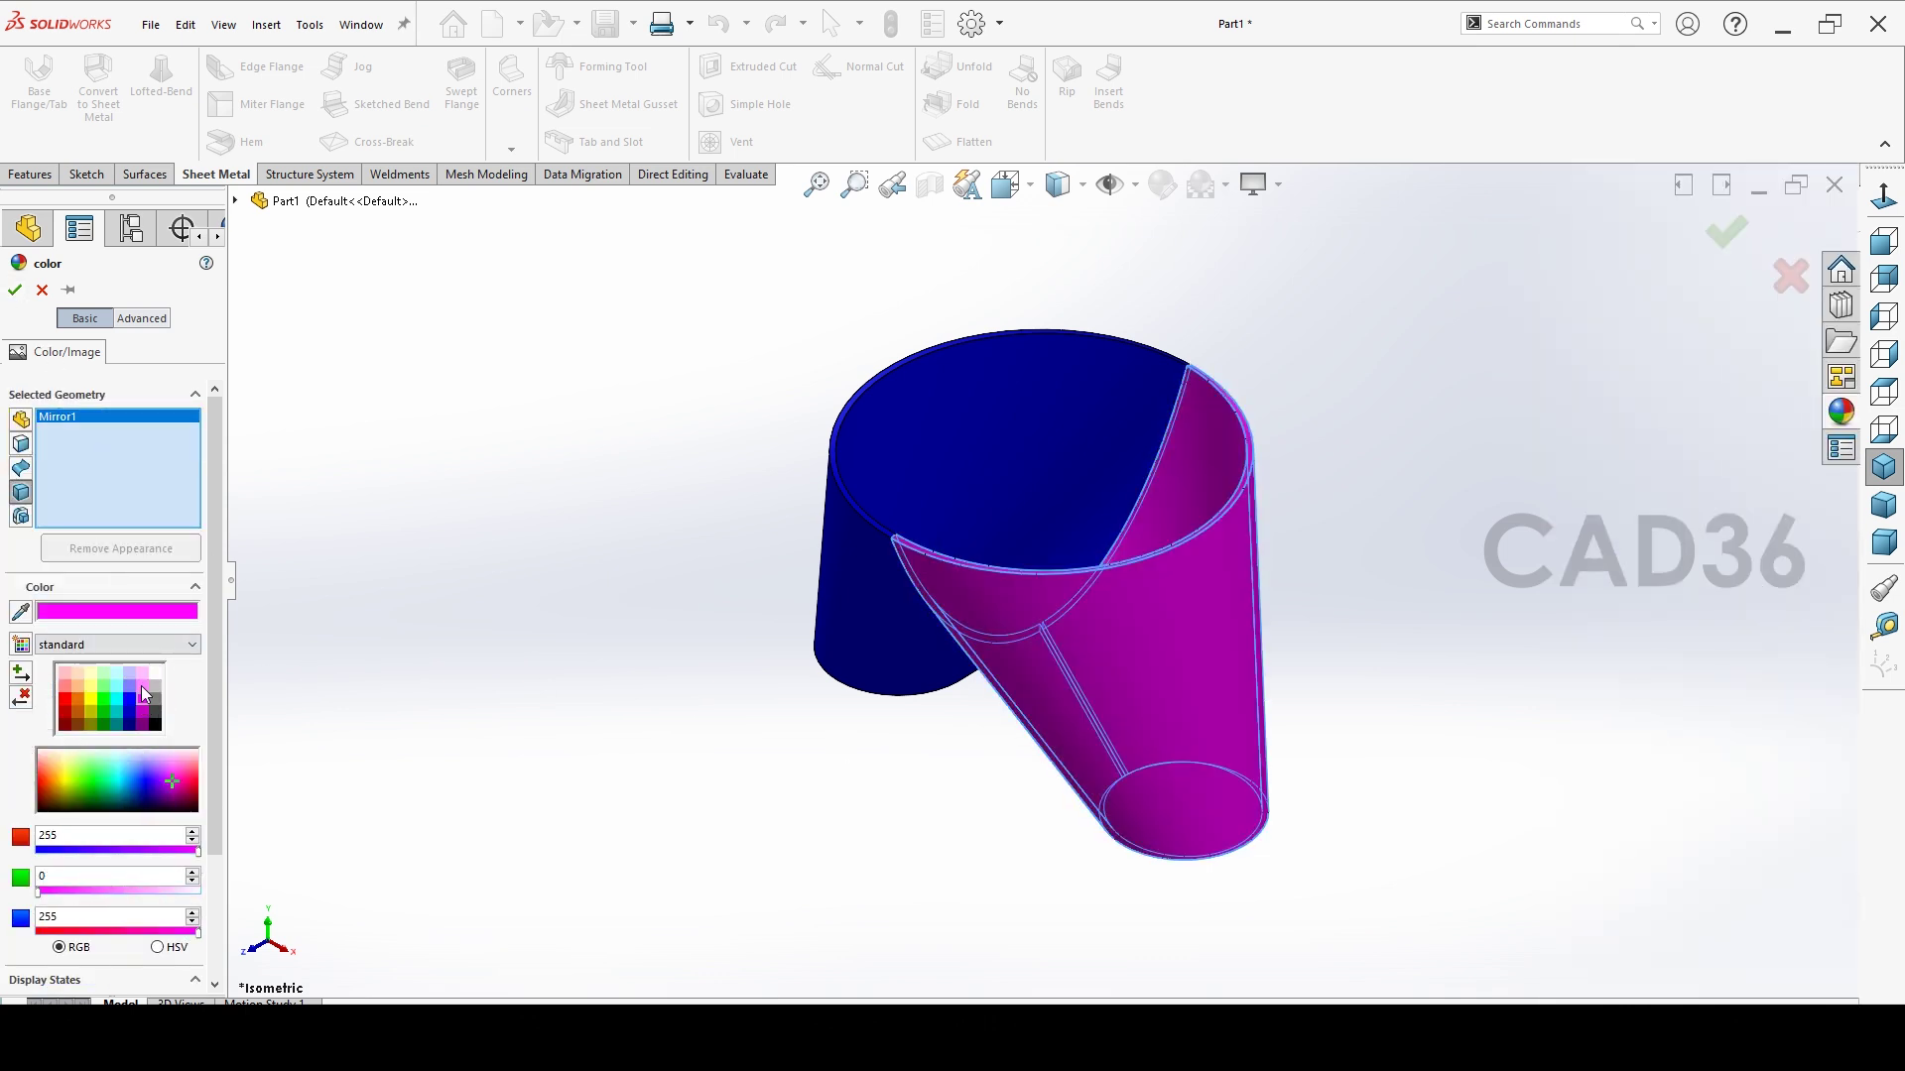
click(141, 687)
click(15, 290)
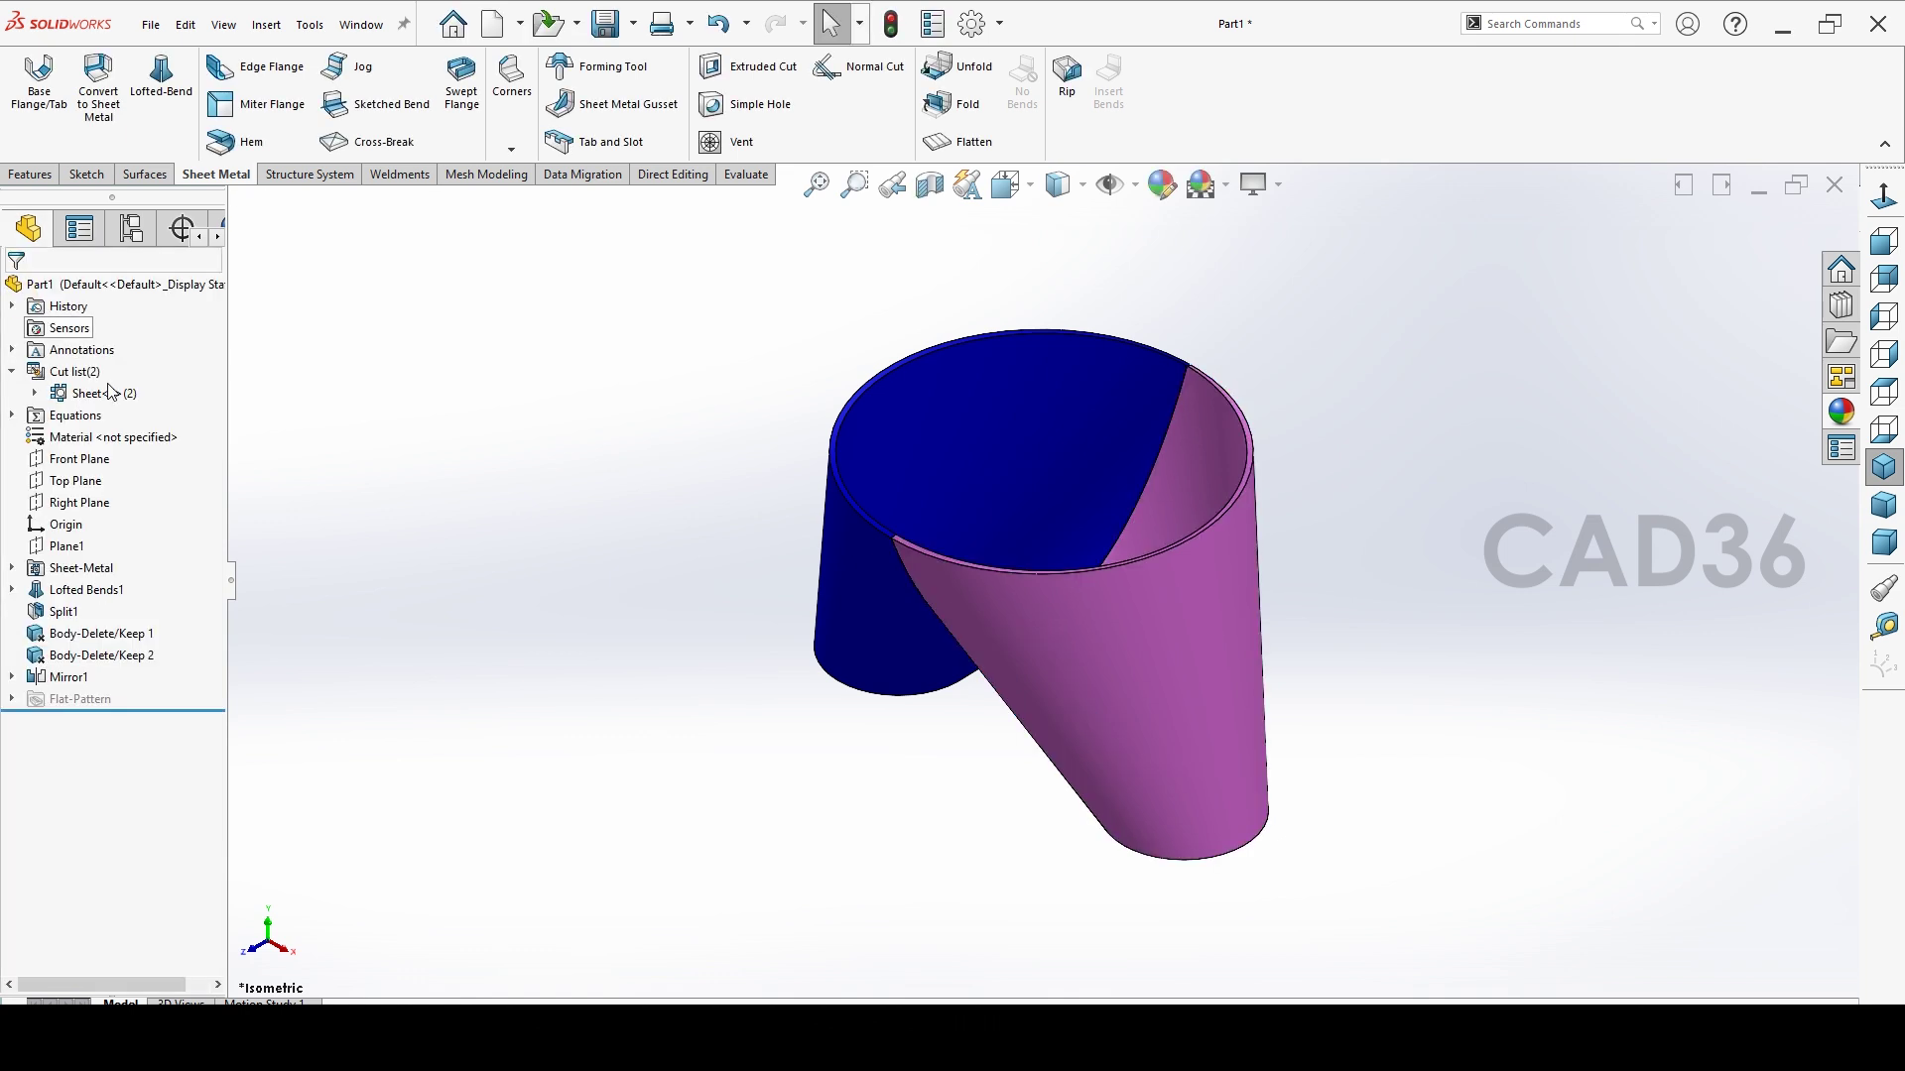
Recolour the first half lavender-blue, RGB 128, 128, 255.
click(1027, 412)
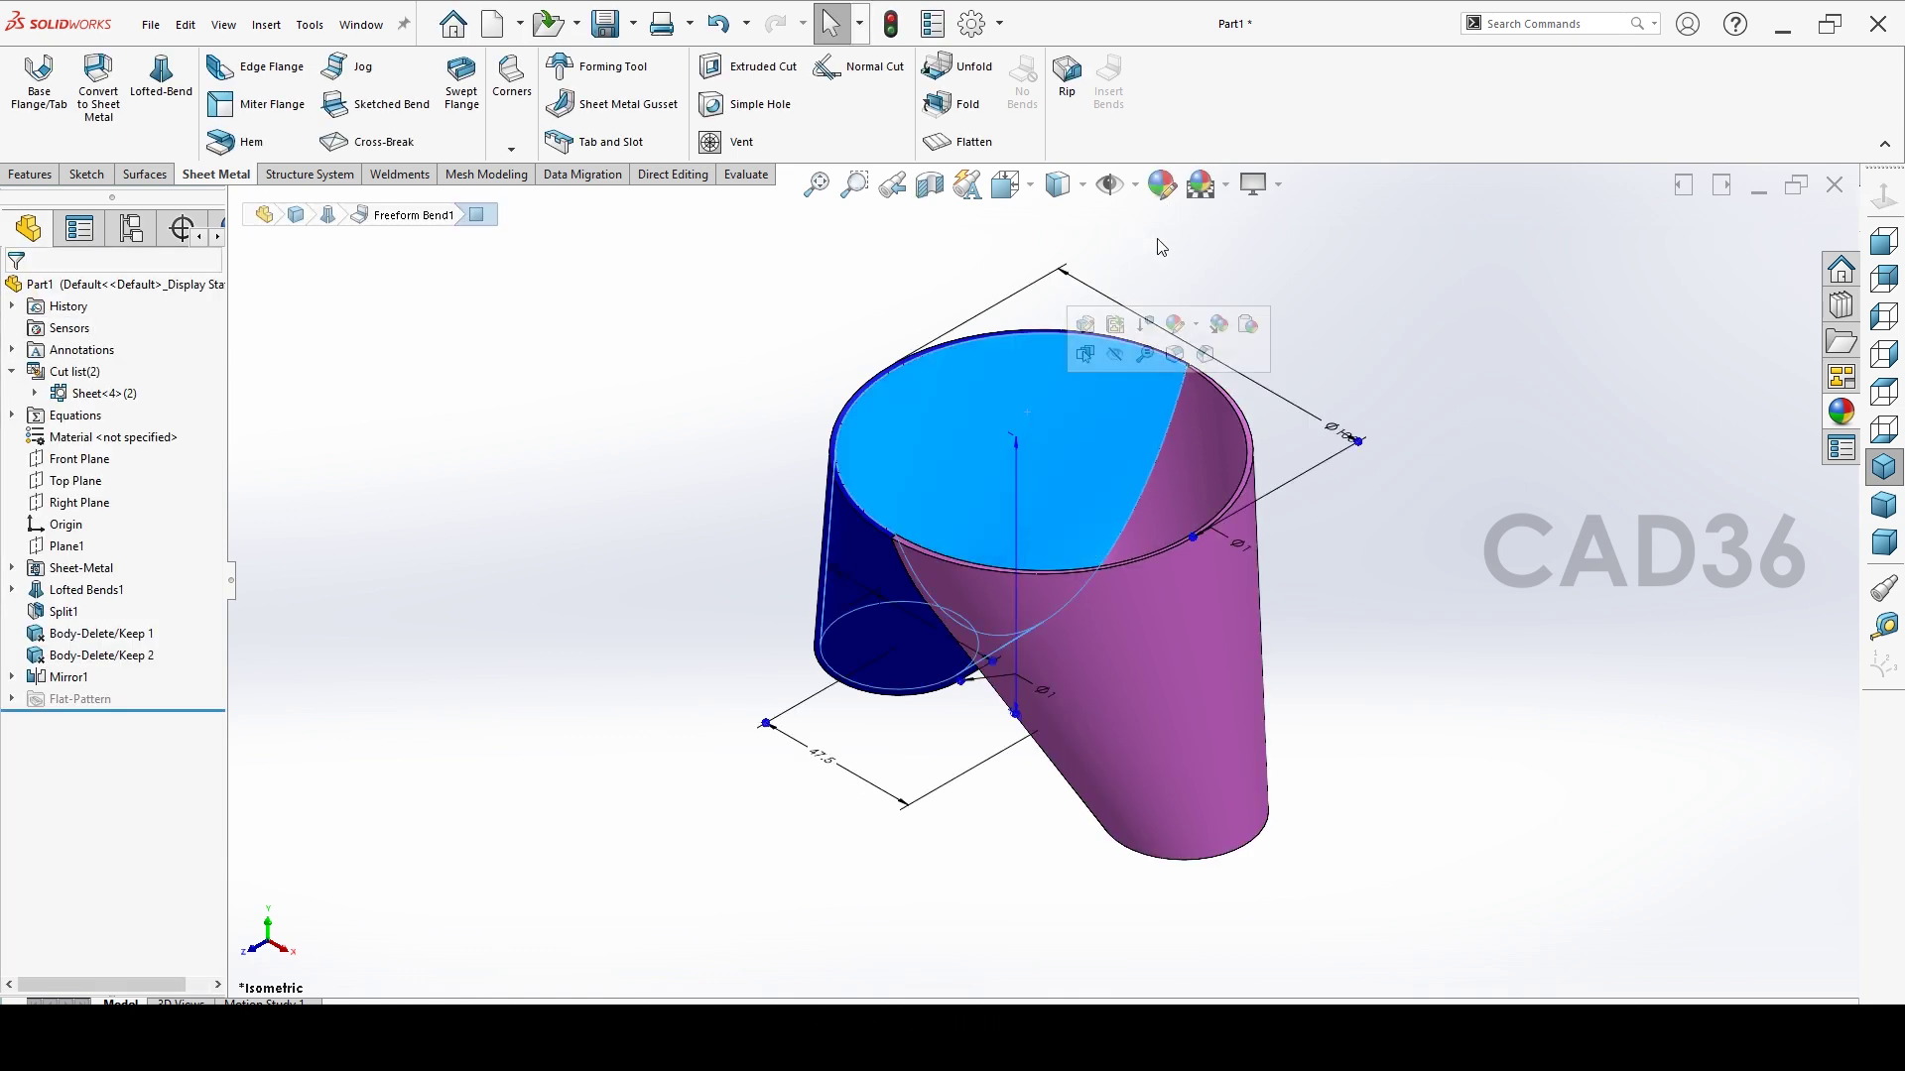
click(1161, 184)
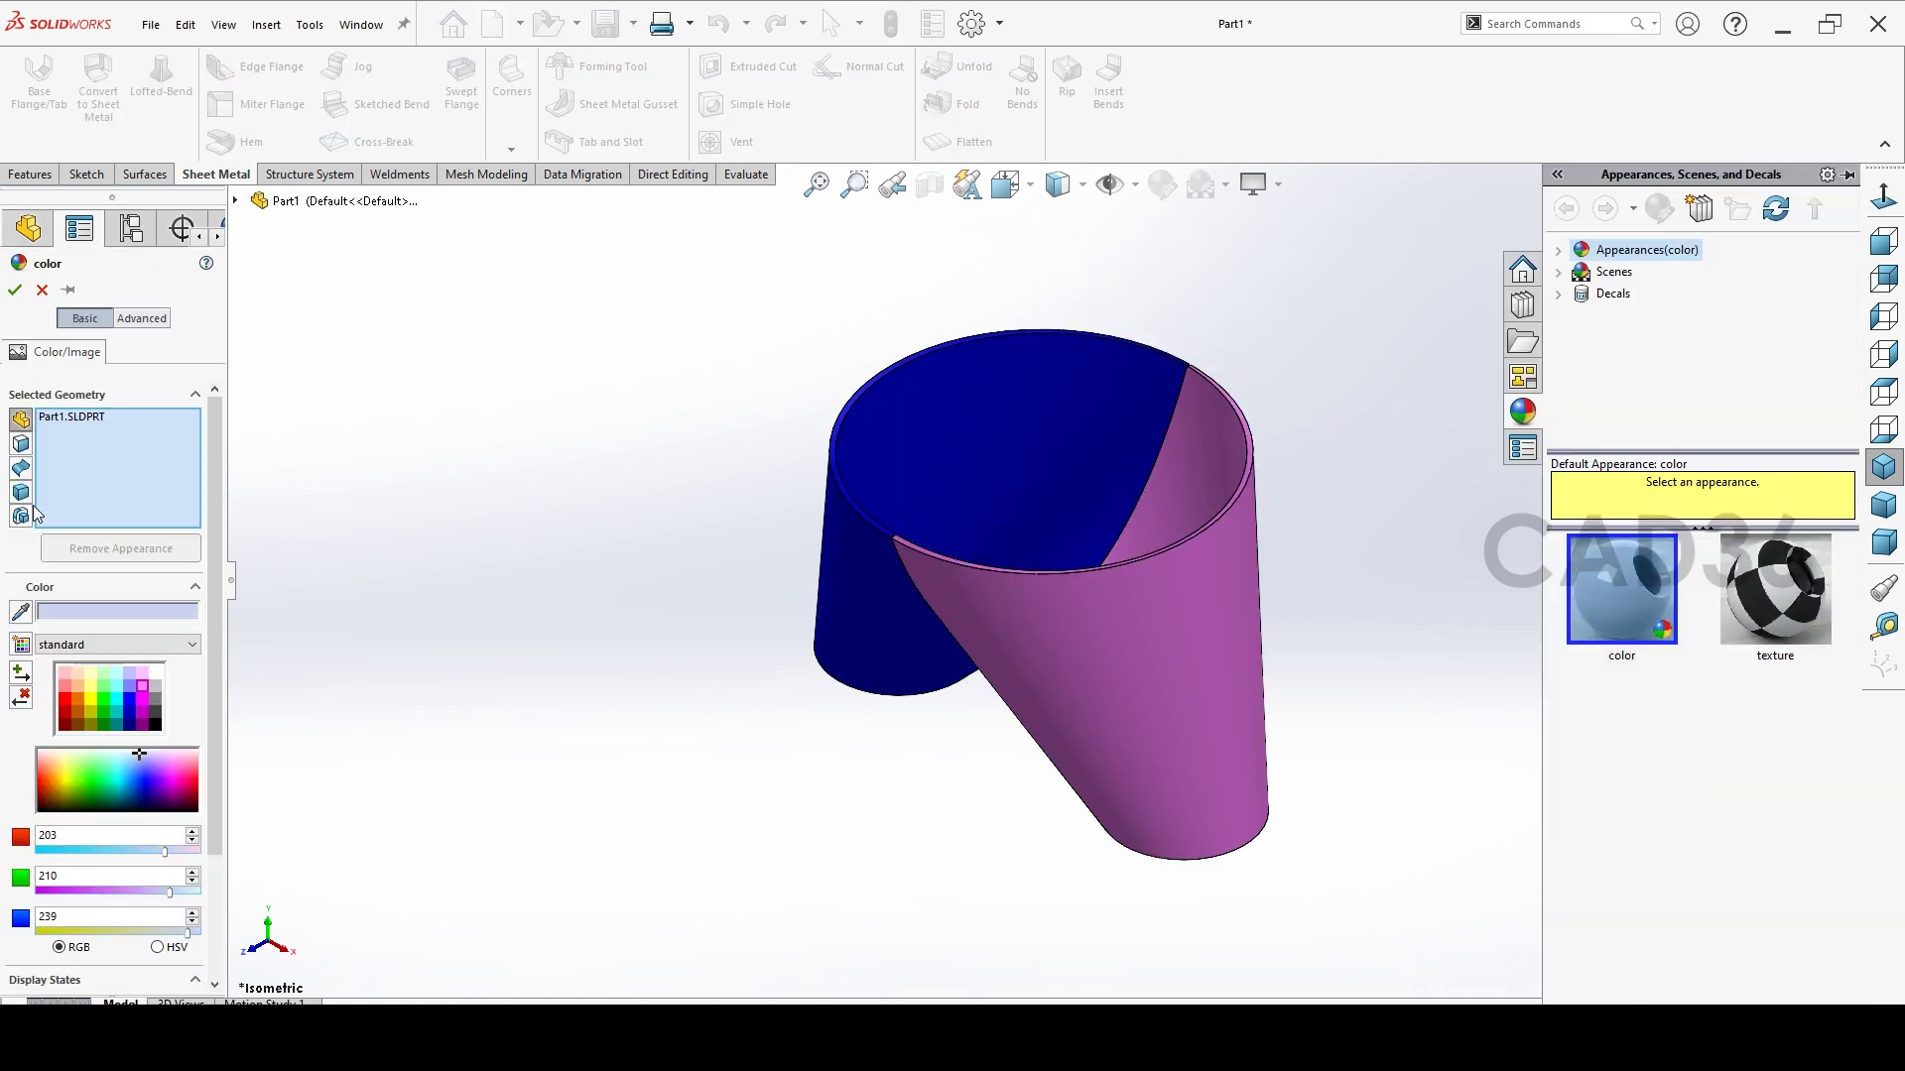
click(21, 492)
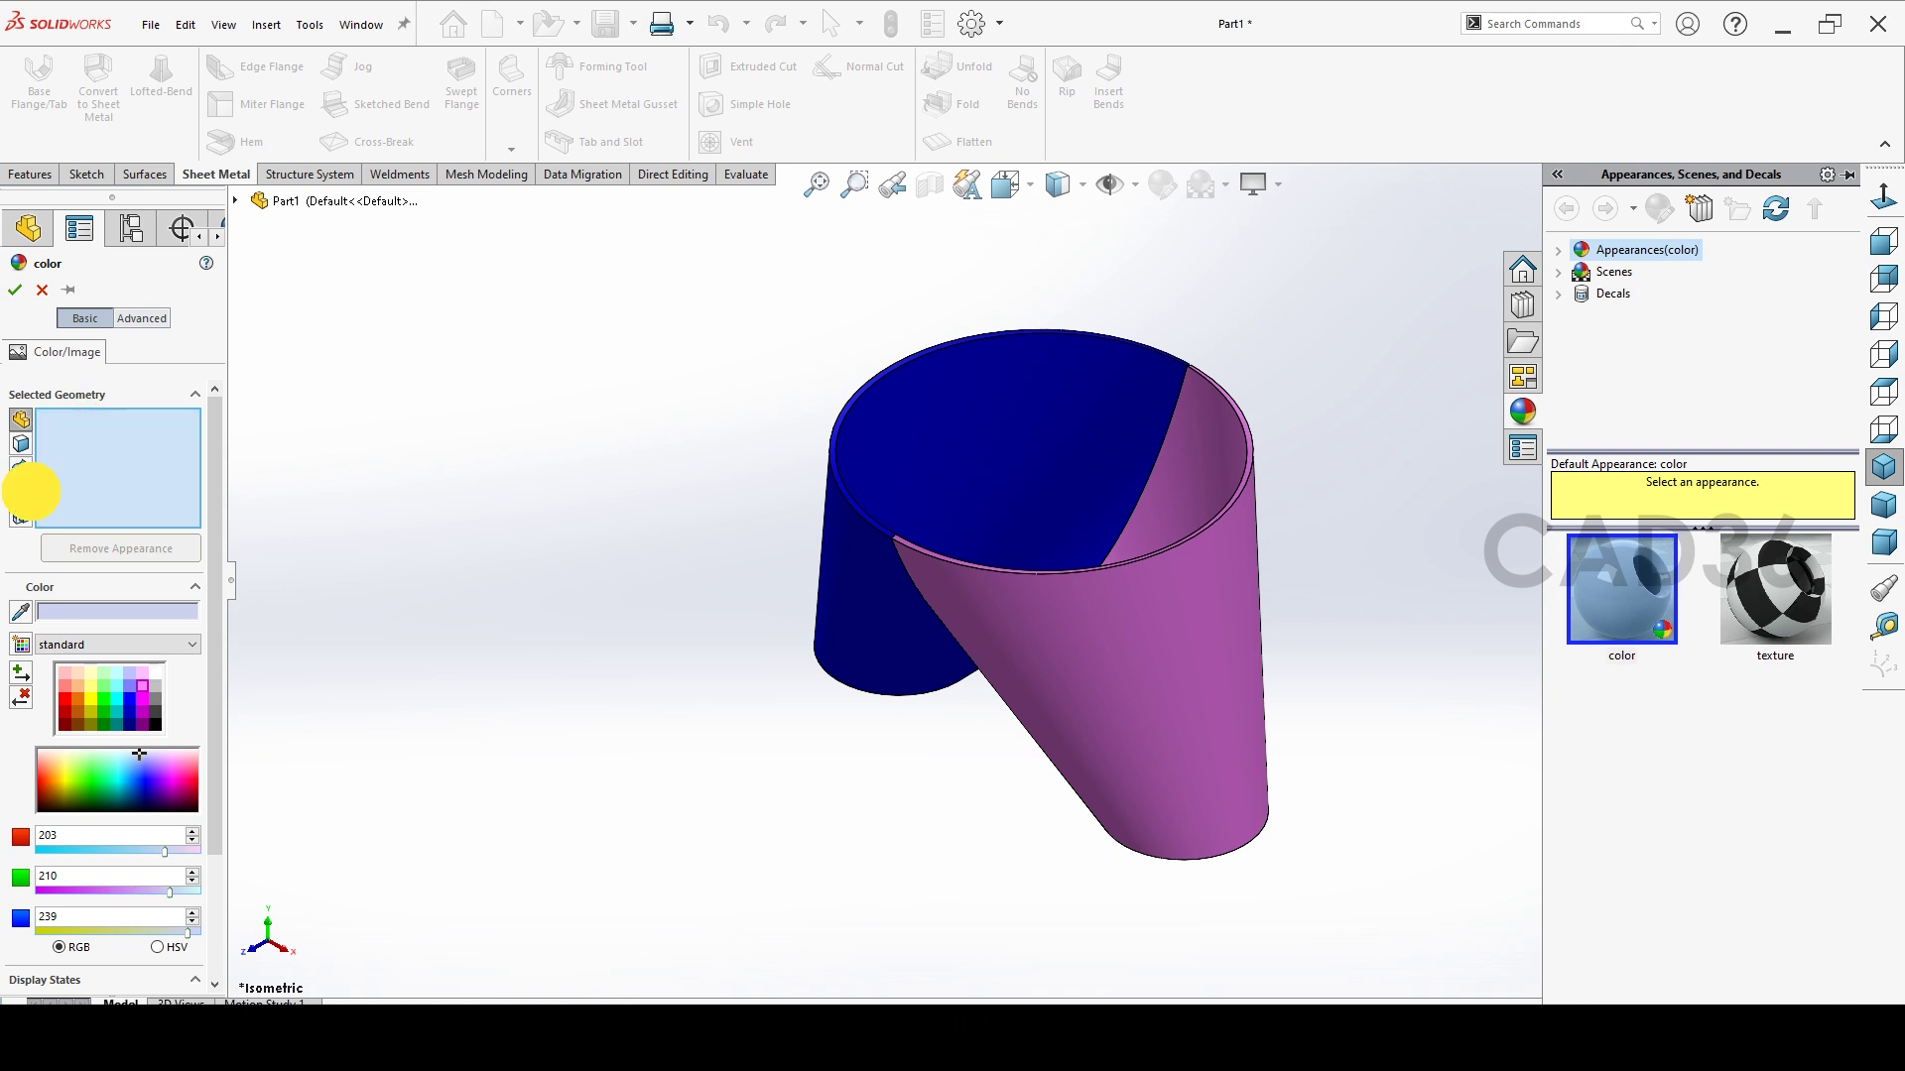
click(129, 778)
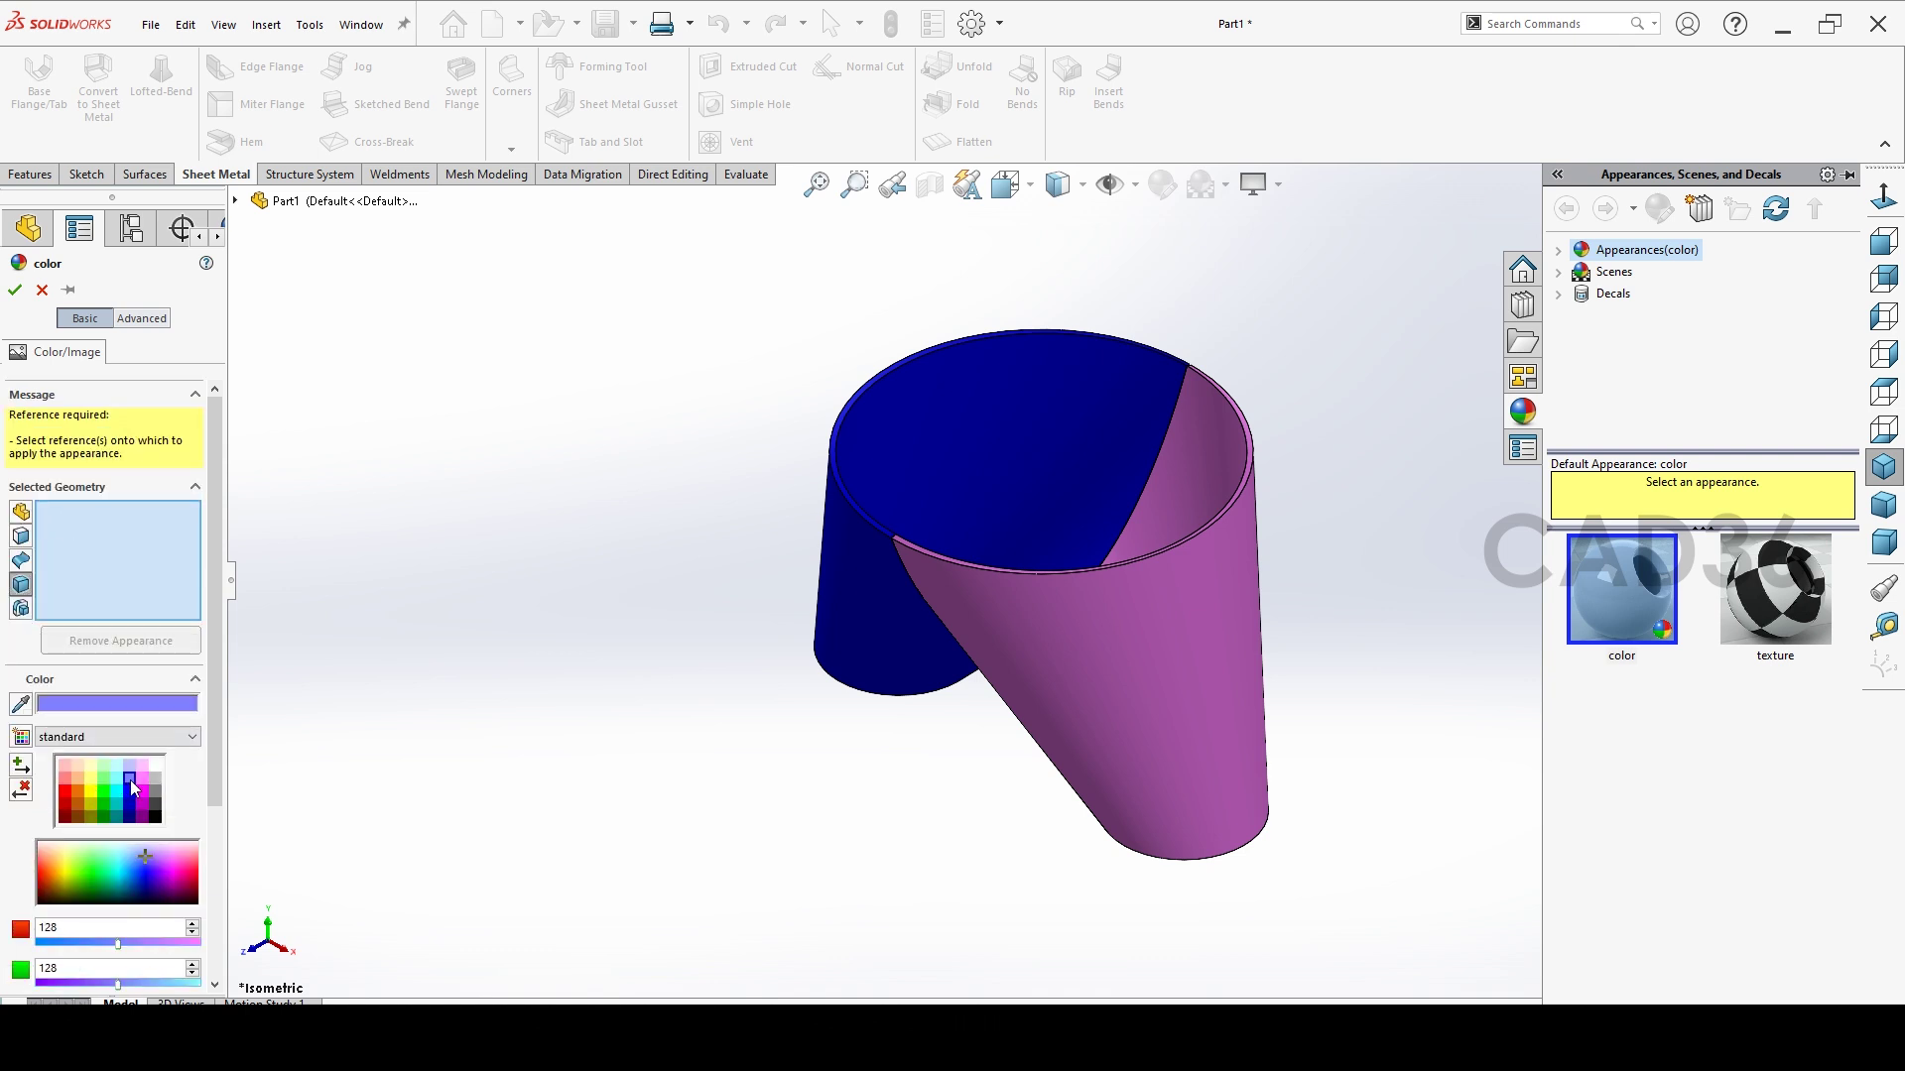
click(1007, 480)
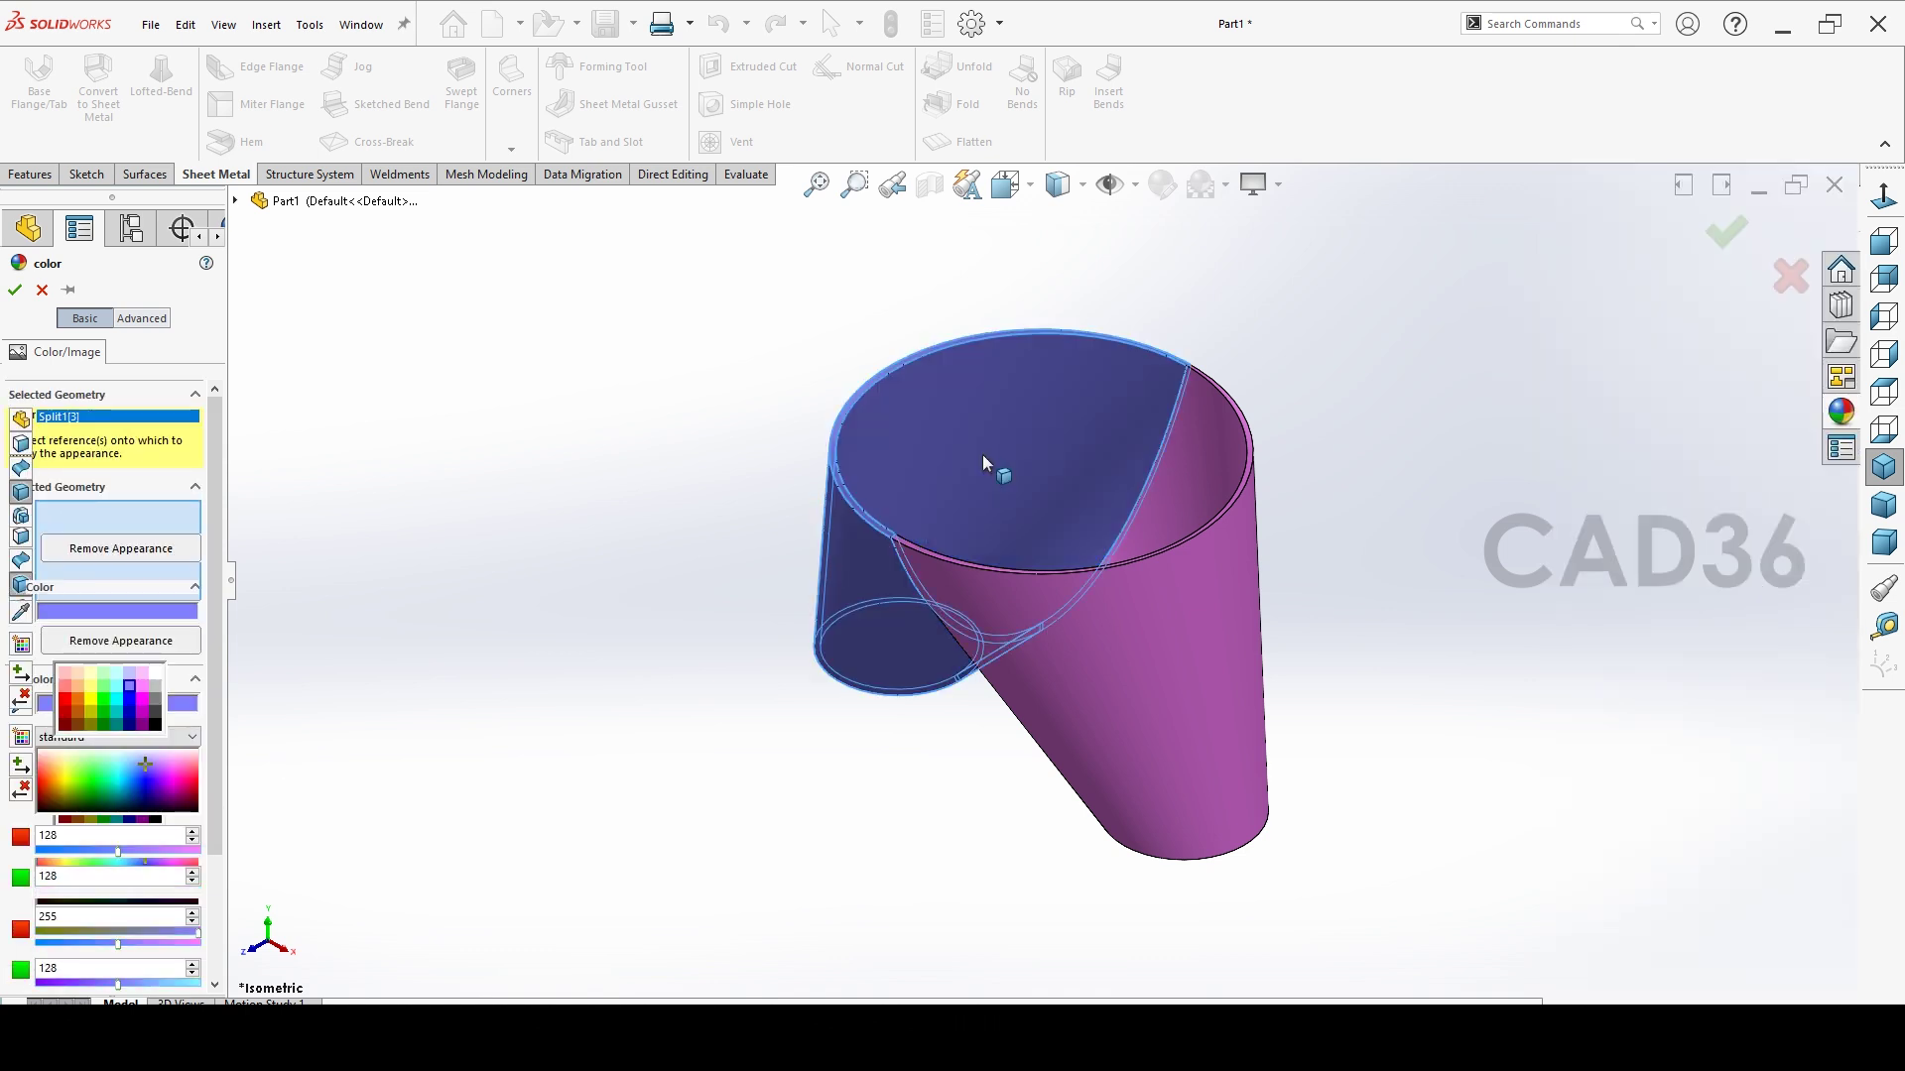
click(15, 290)
middle_drag(694, 648, 708, 578)
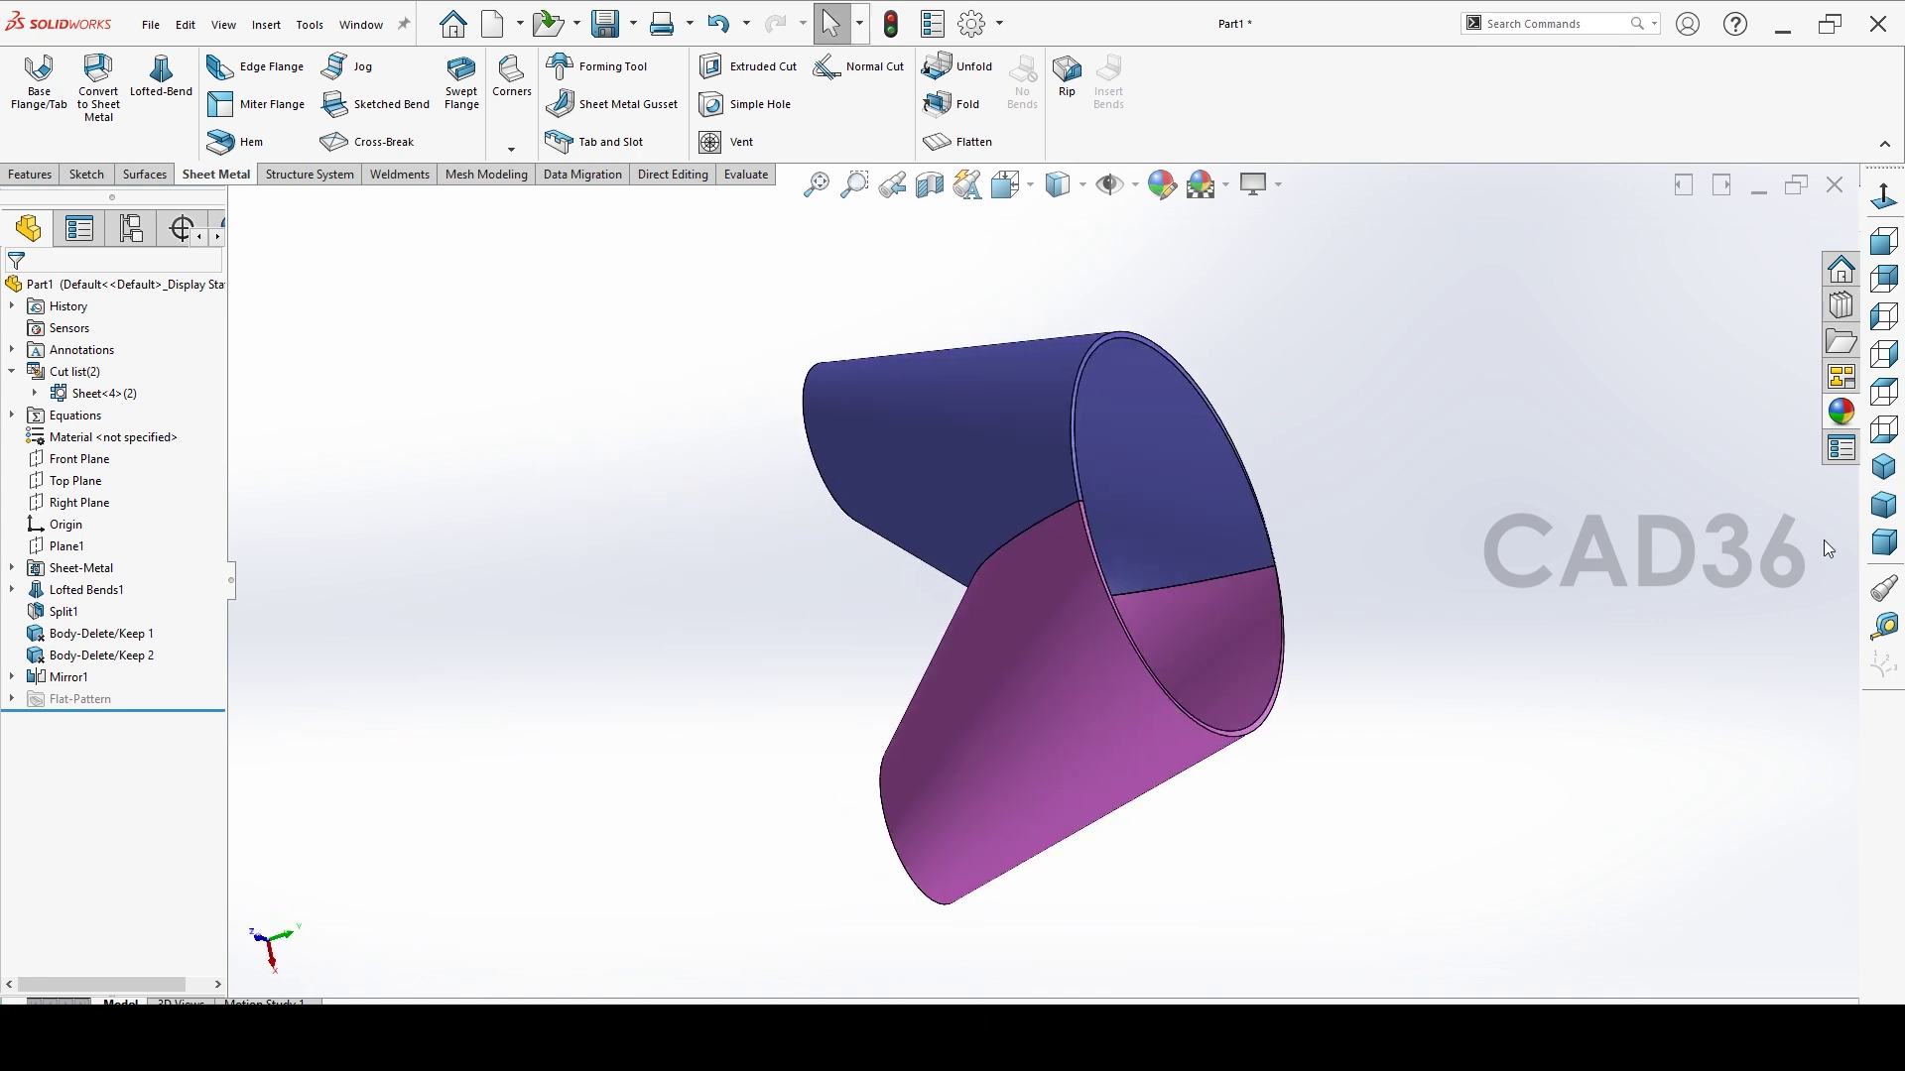
Assign ASTM A36 Steel as the part material.
click(1882, 470)
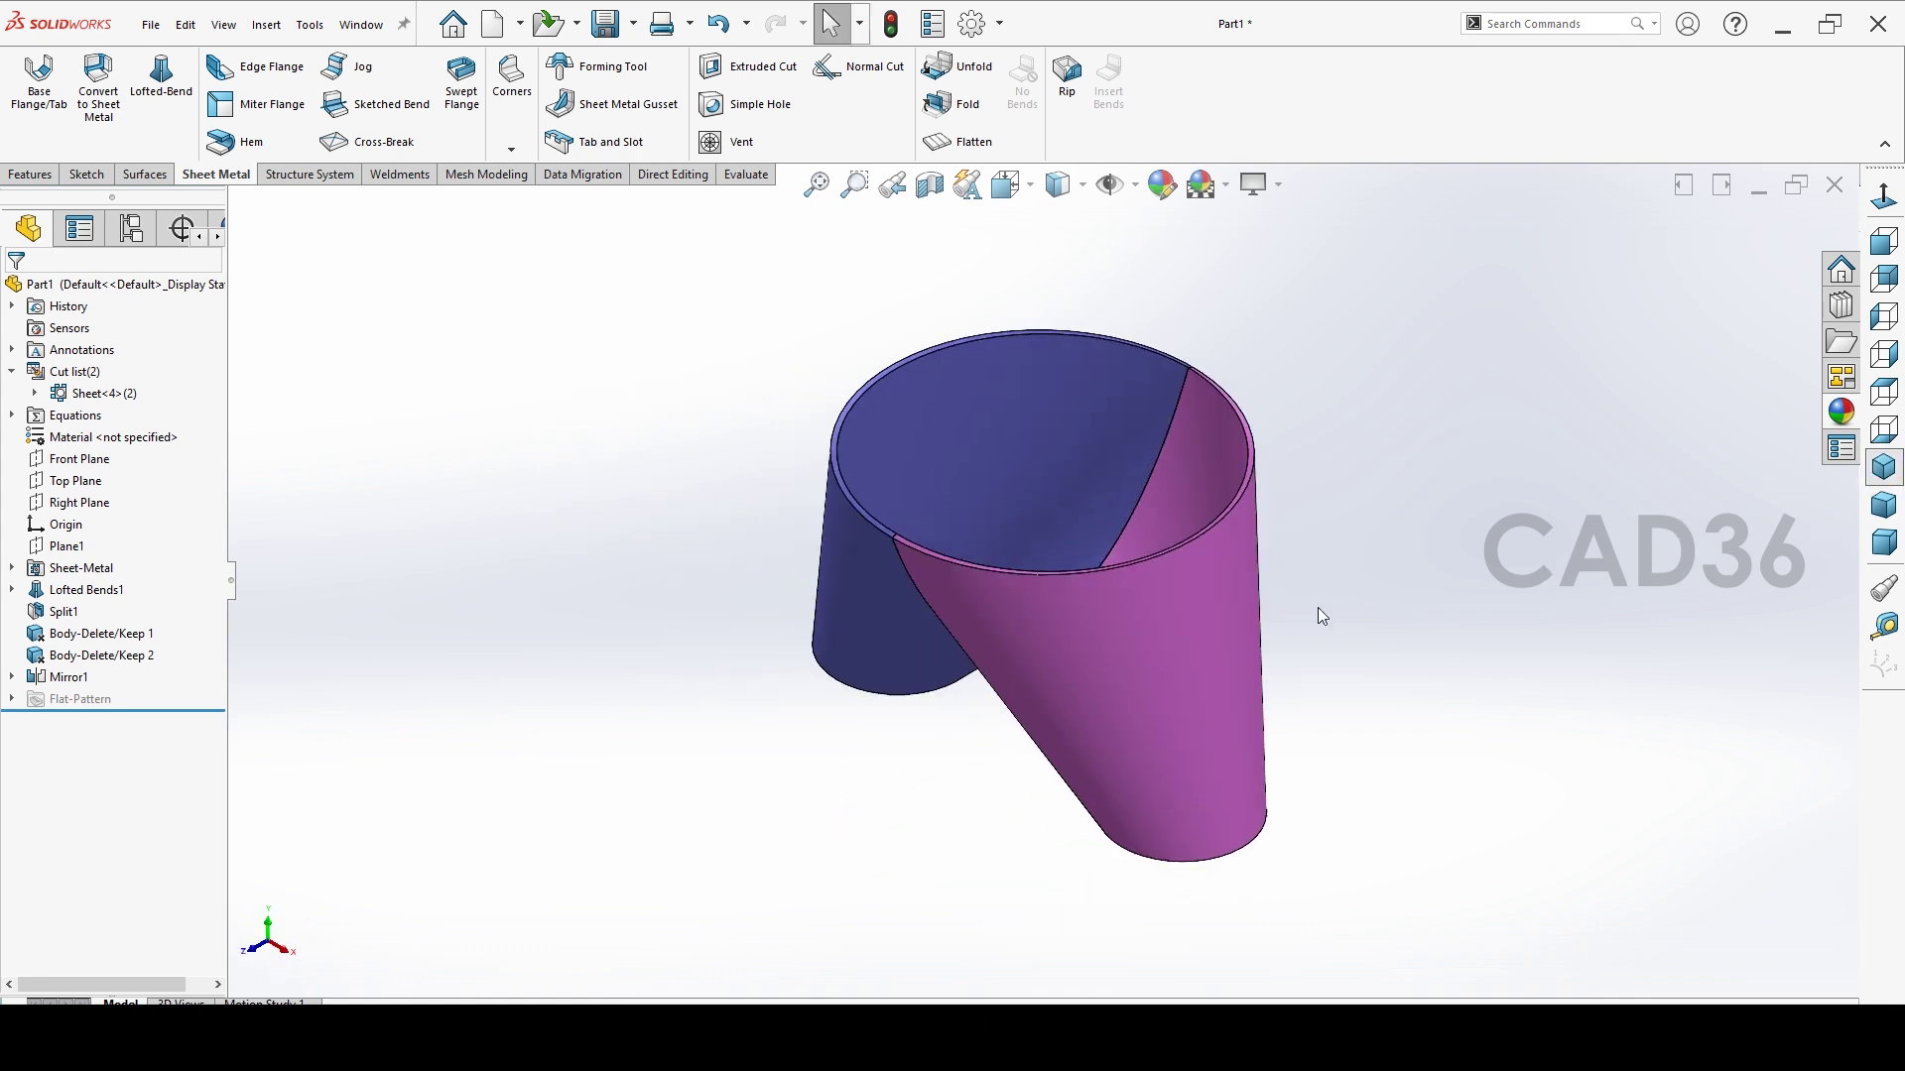
right_click(165, 440)
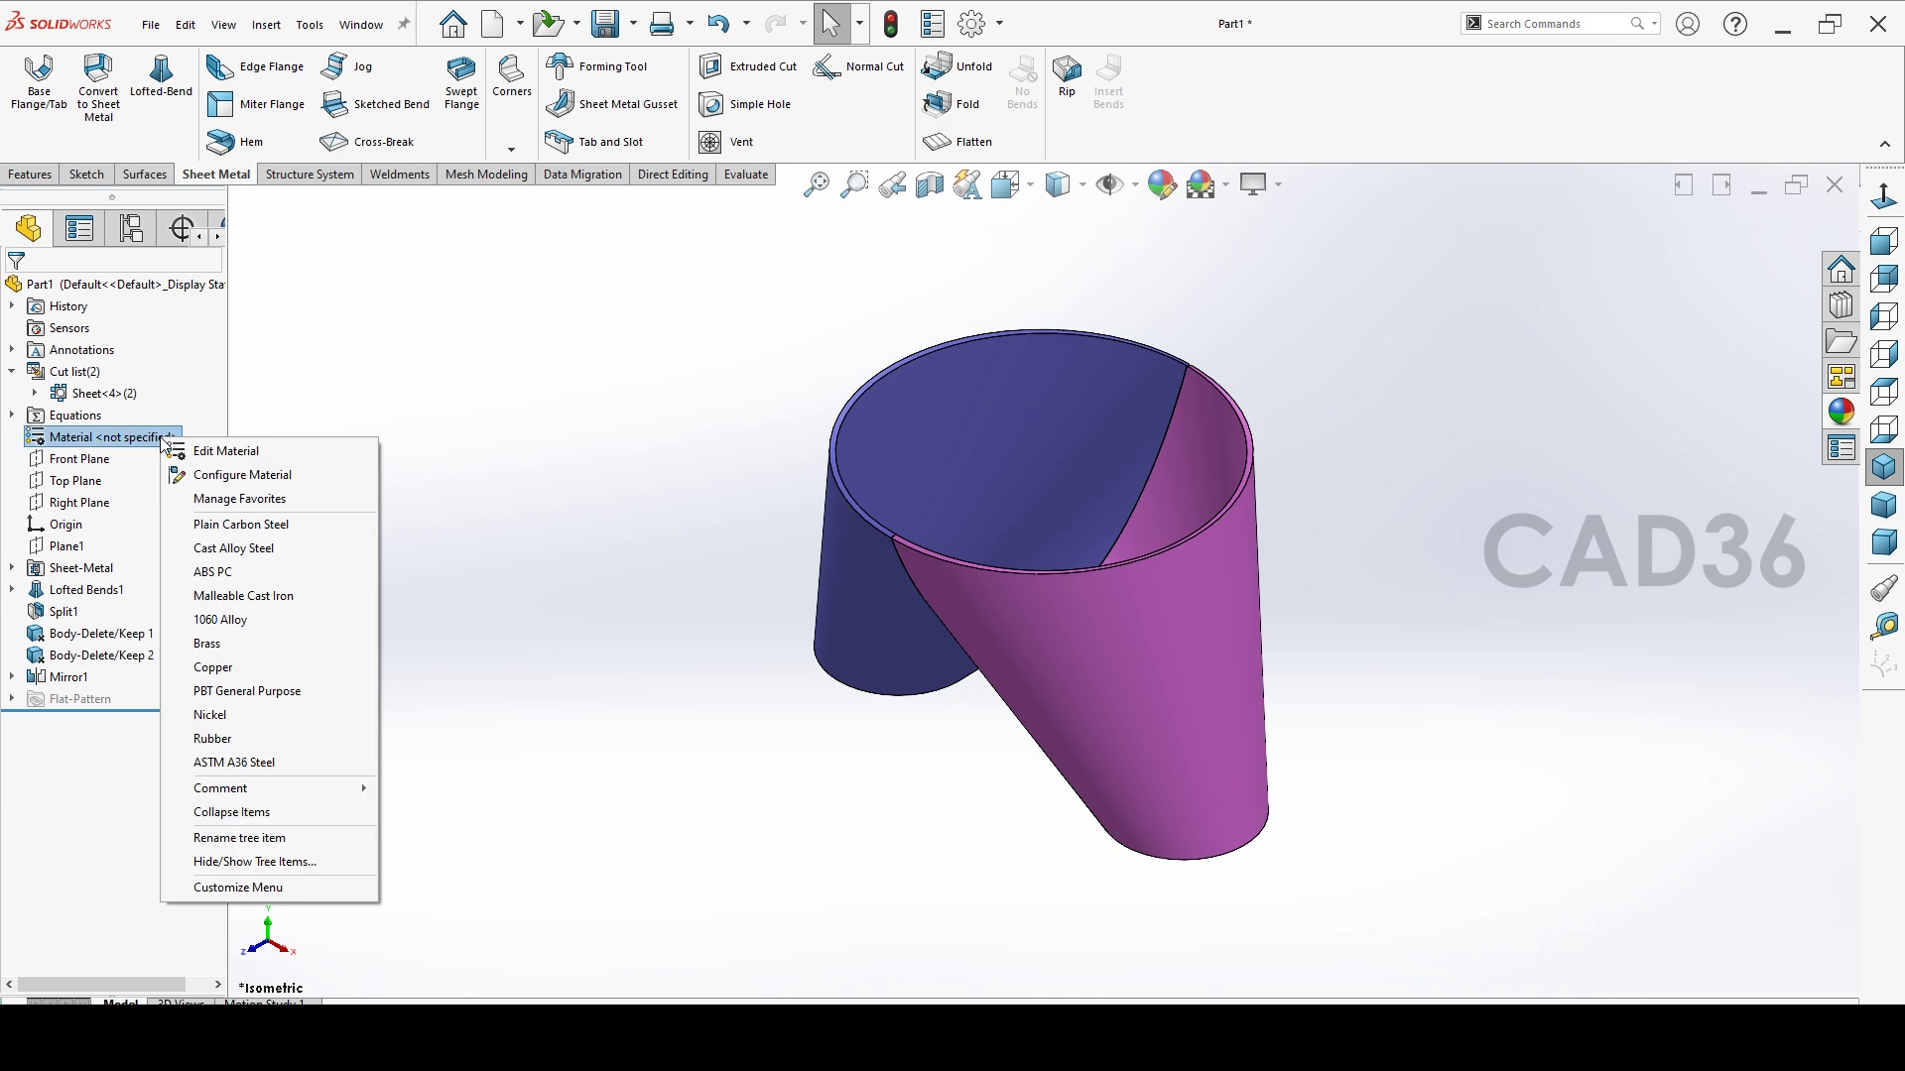
click(281, 765)
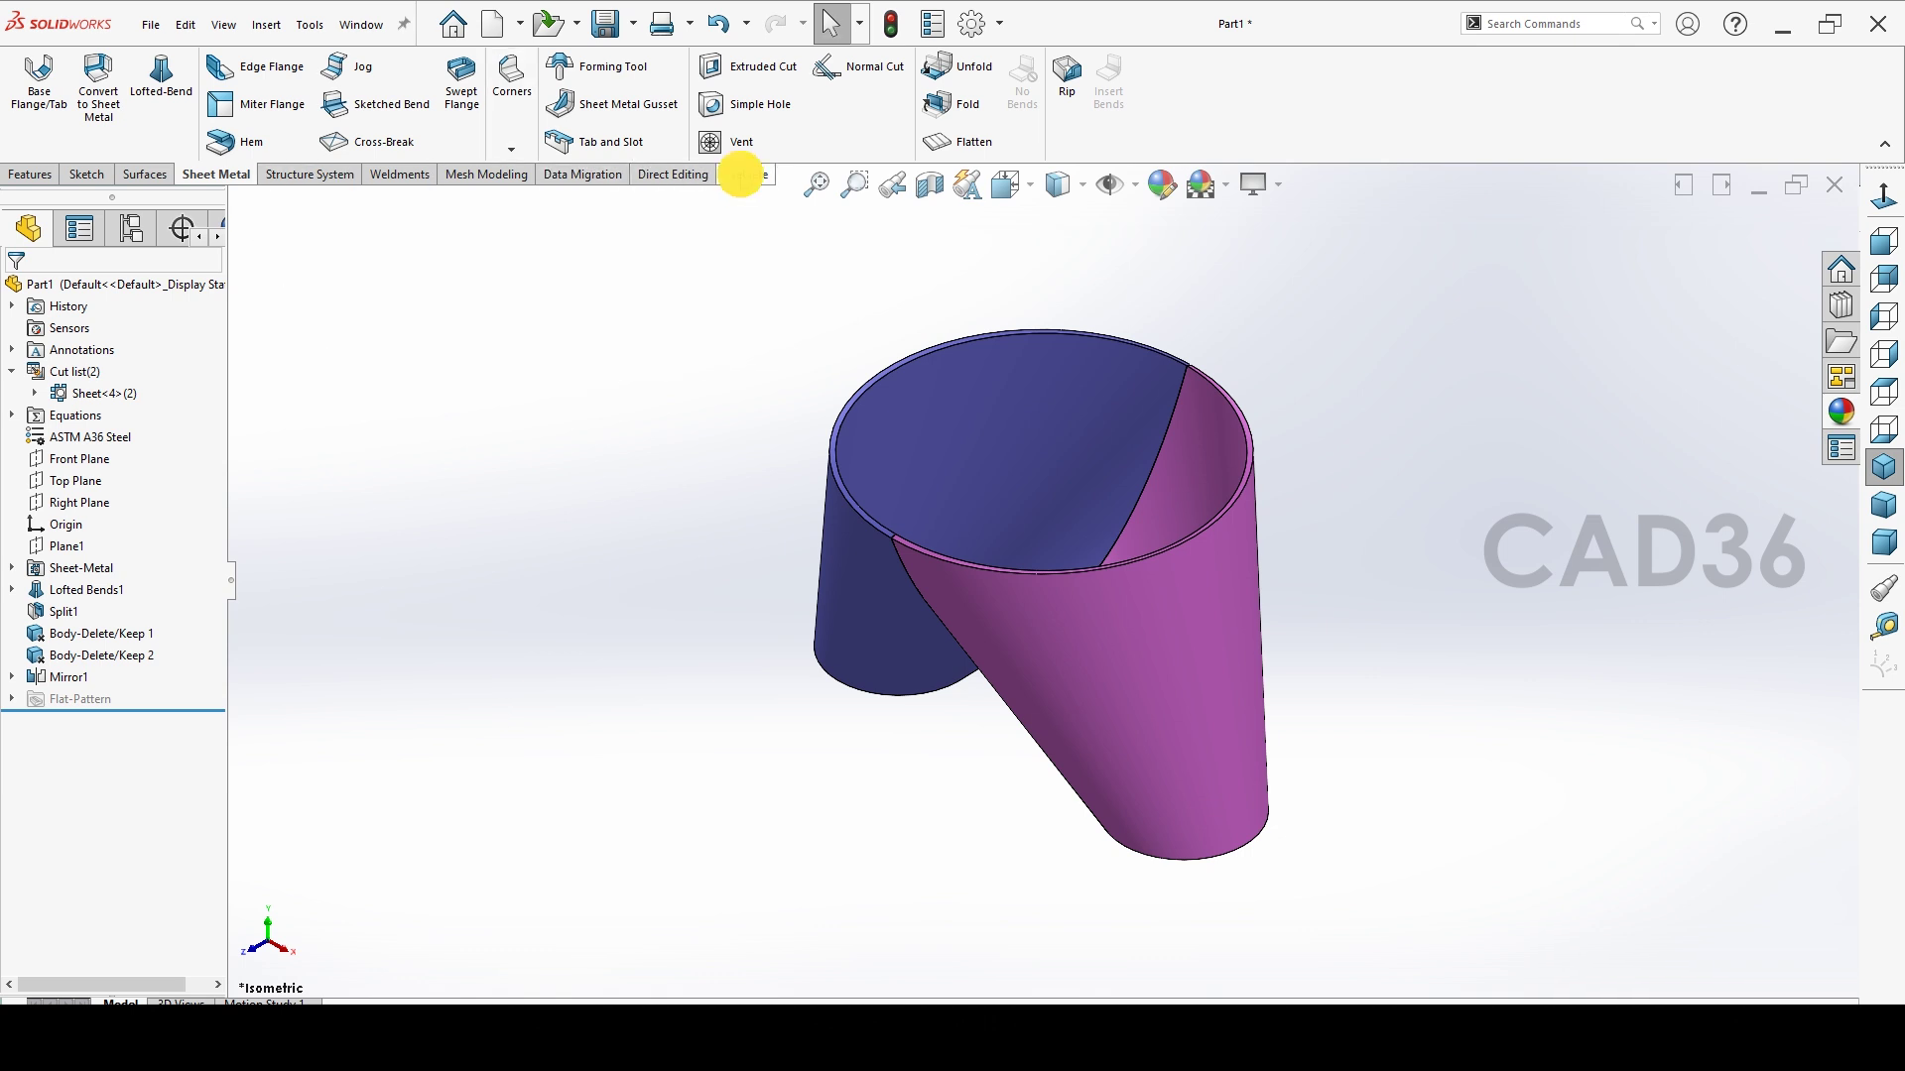
Calculate the part's mass properties and read the mass in grams.
click(740, 175)
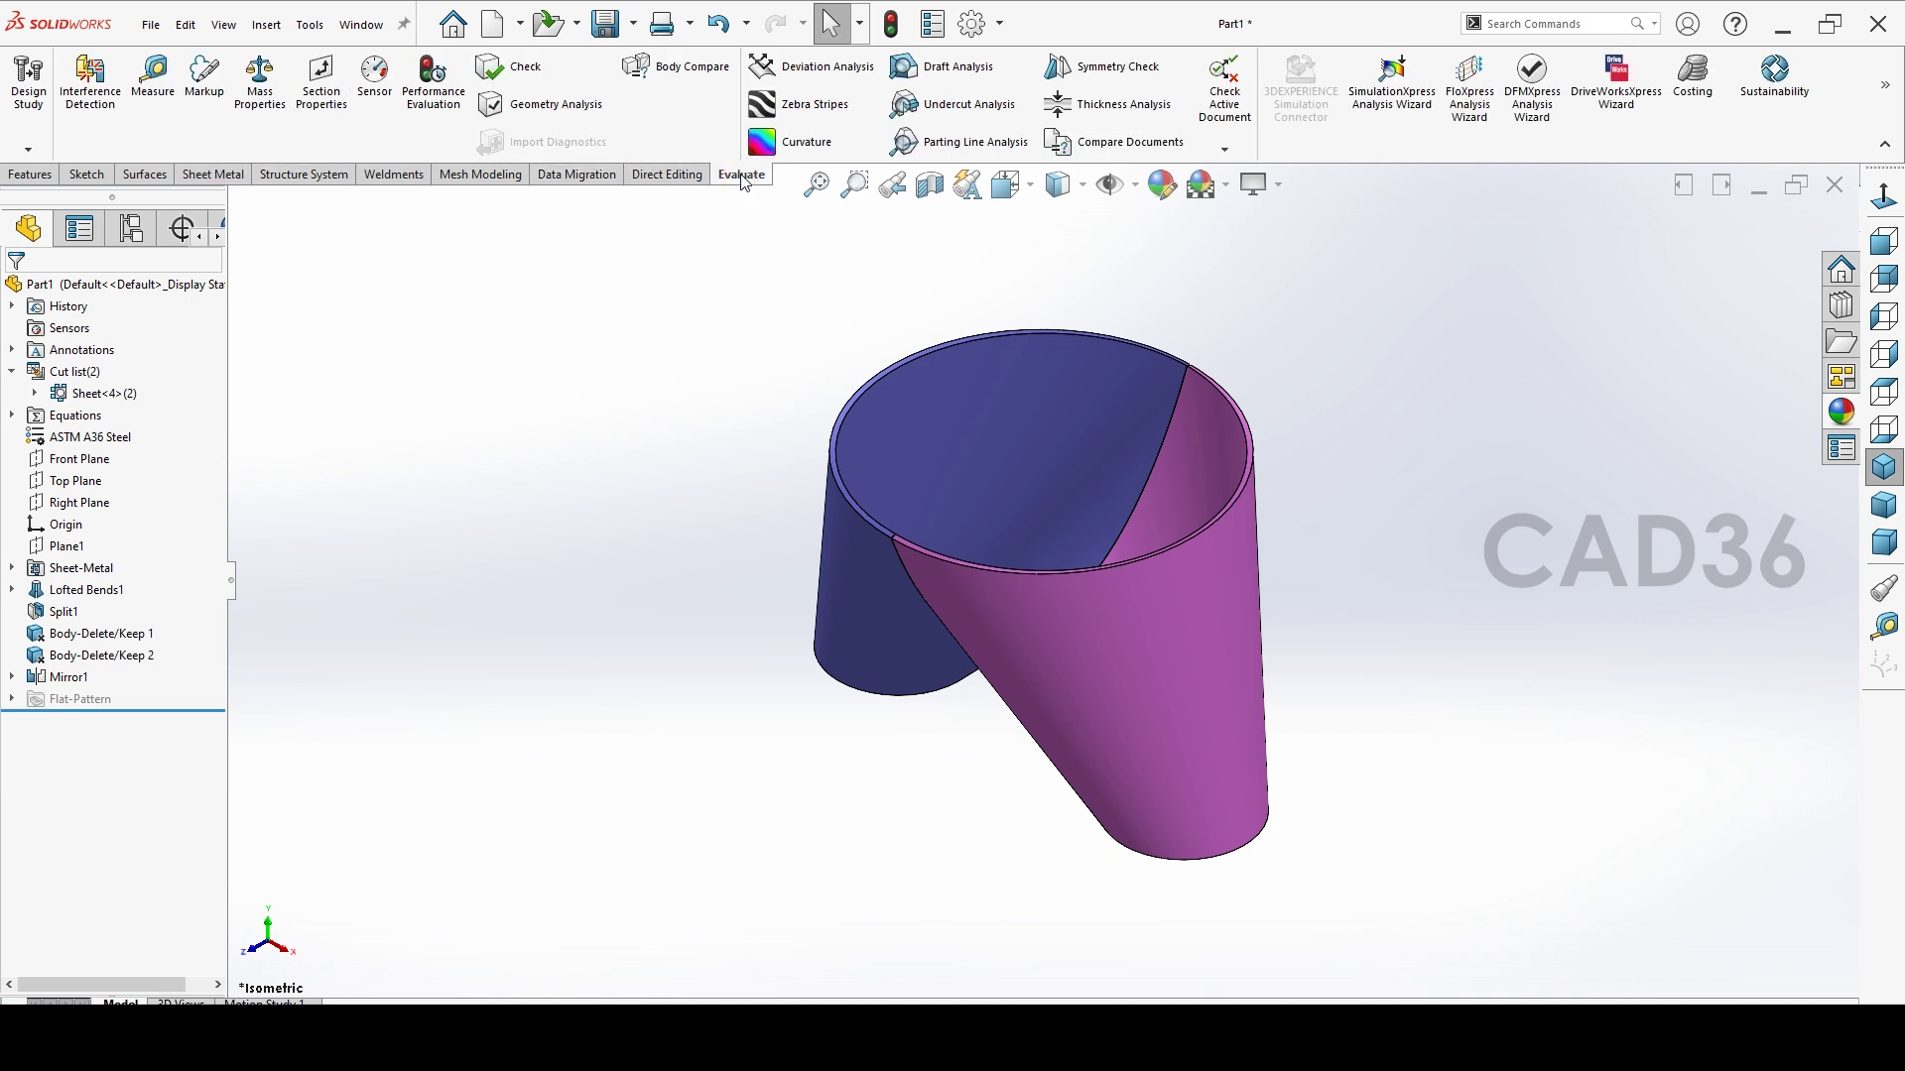
click(260, 85)
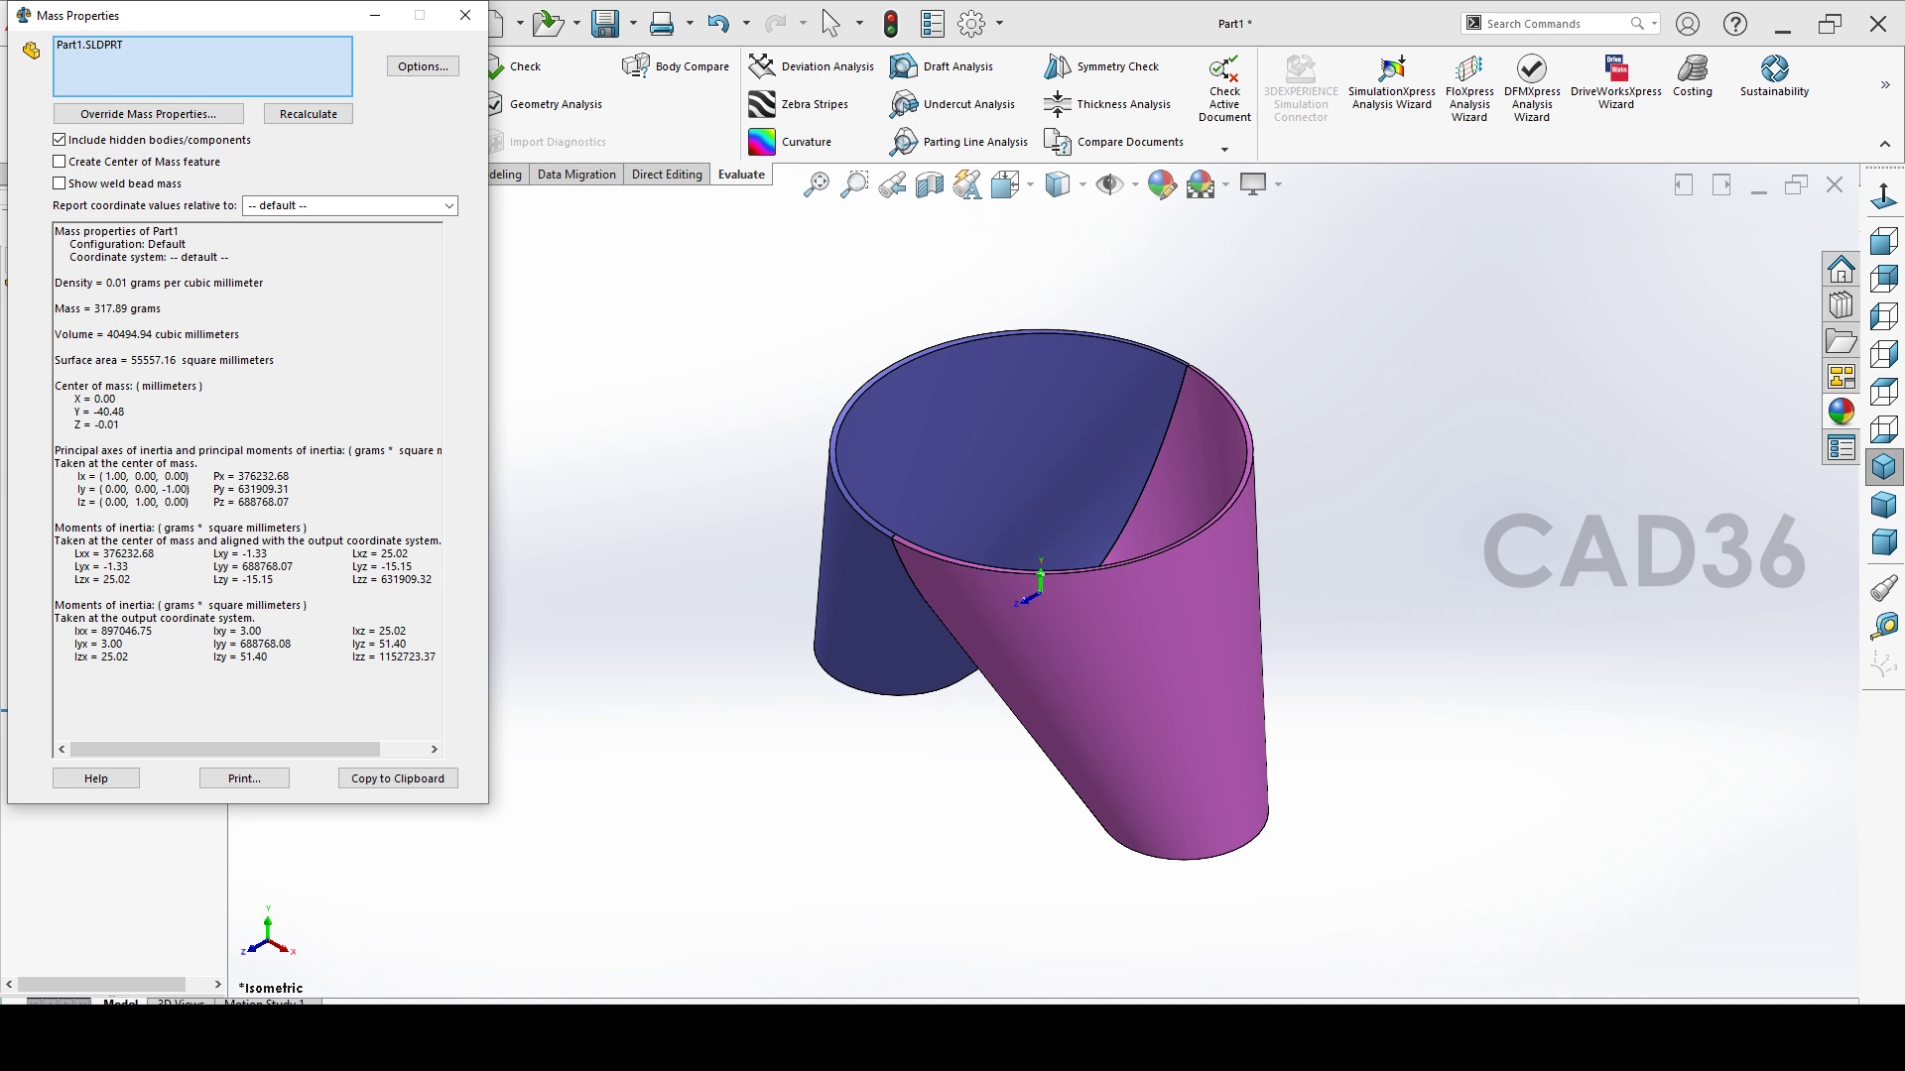
drag(100, 308, 184, 308)
click(231, 321)
Switch the mass unit to kilograms, read 0.318 kg, and close the report.
click(420, 67)
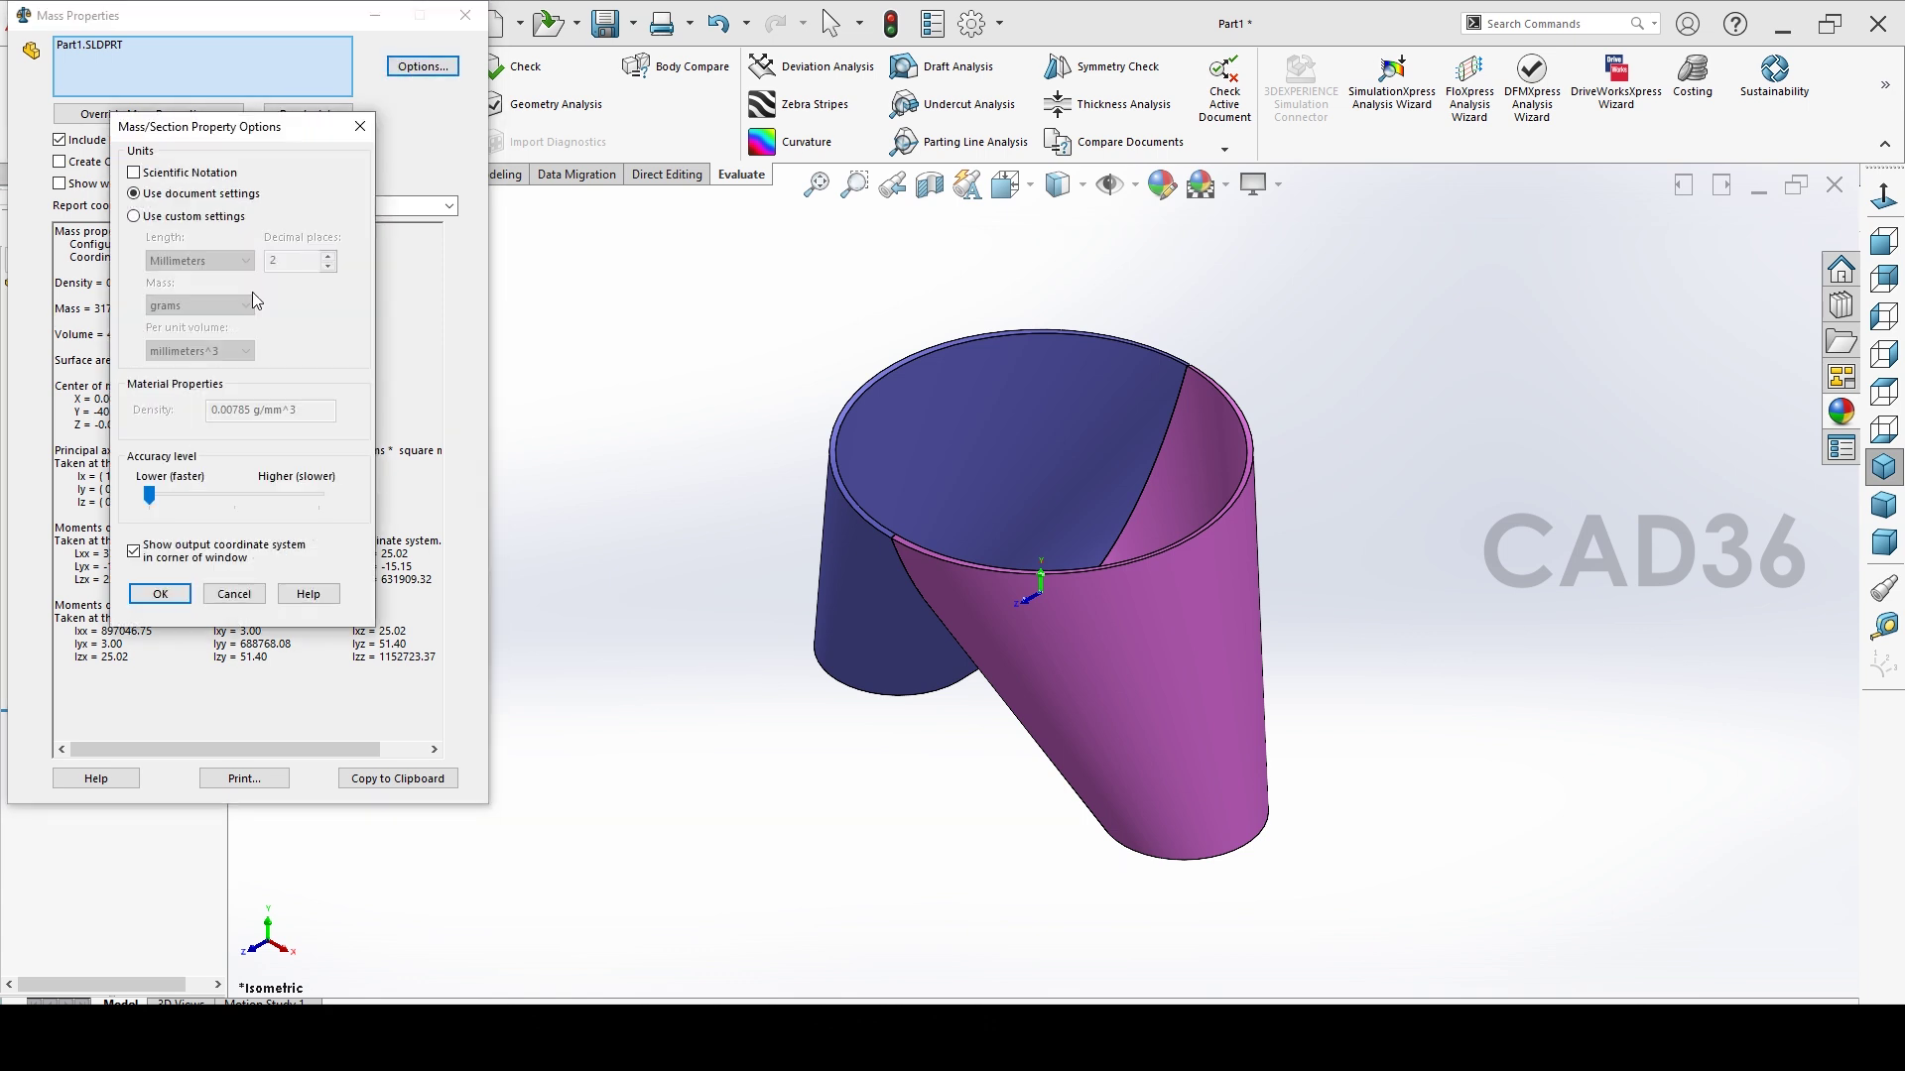
click(181, 219)
click(200, 305)
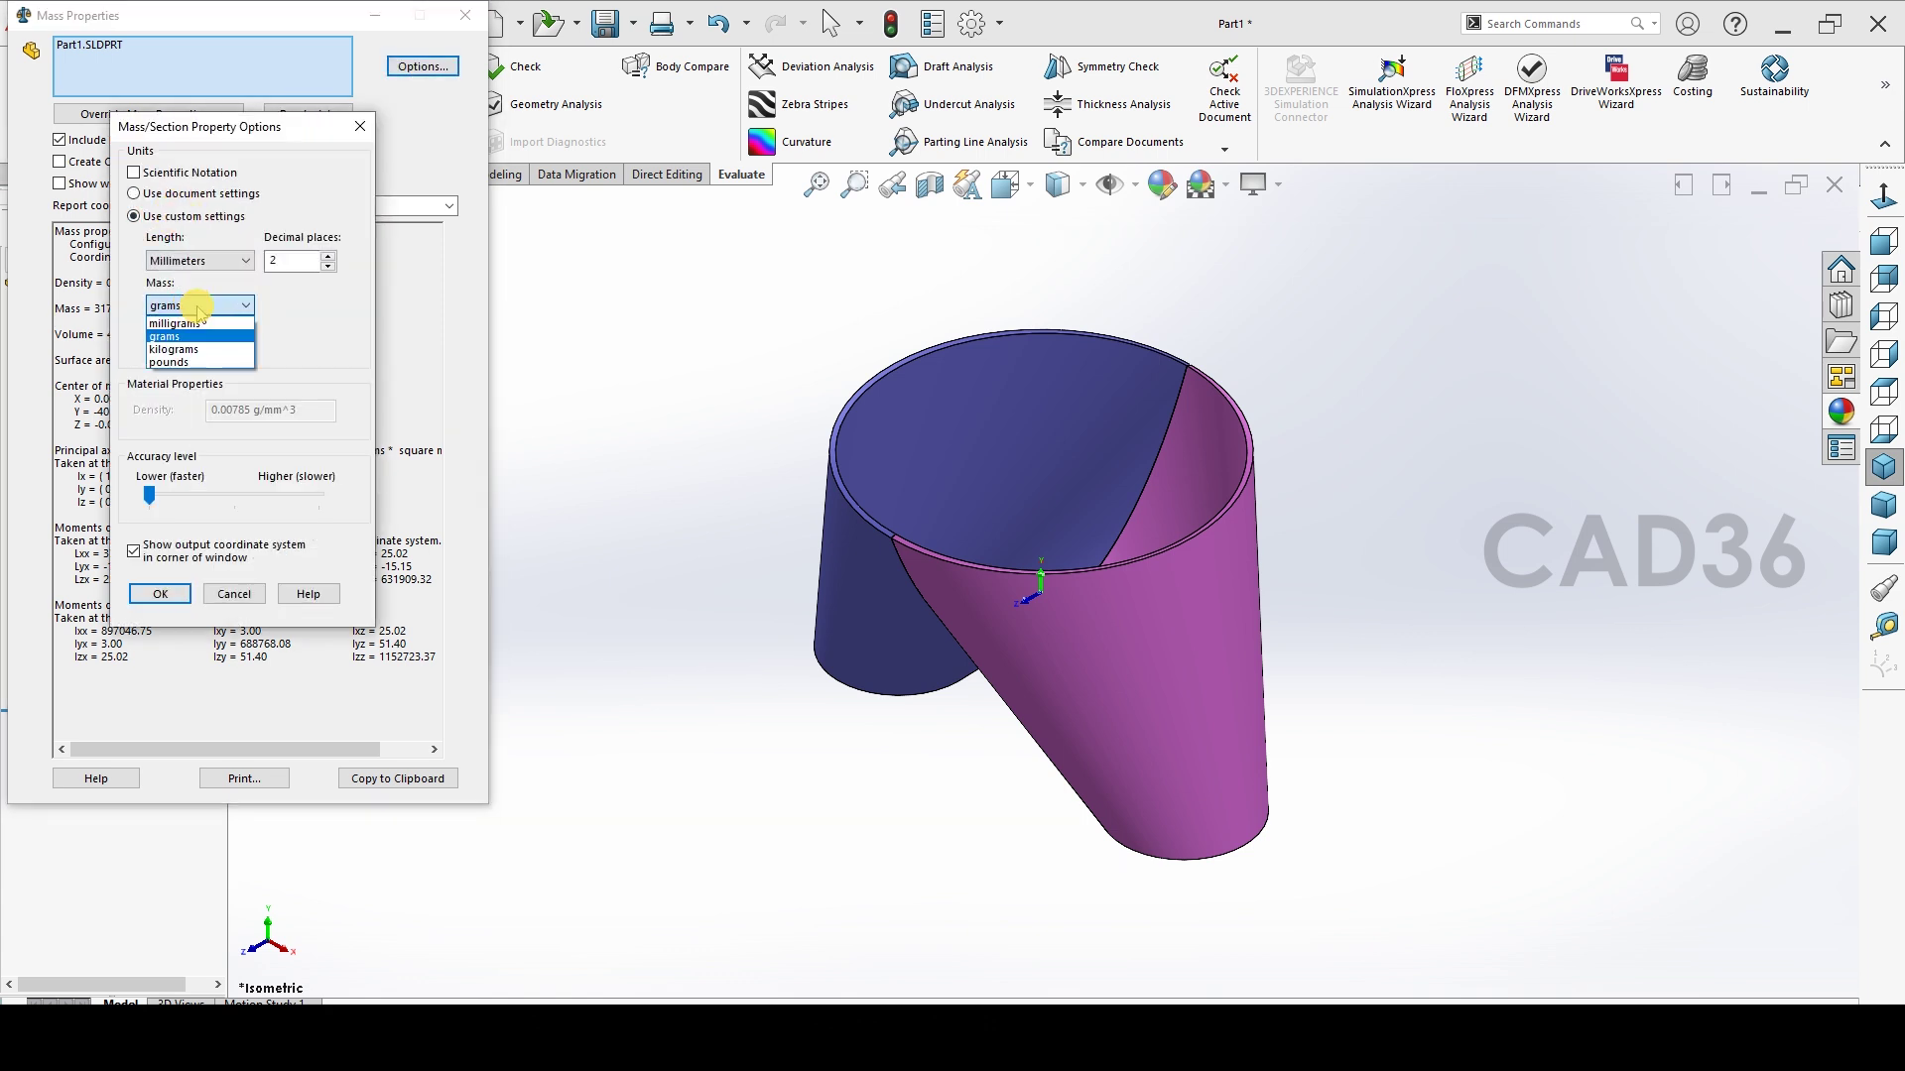
click(199, 344)
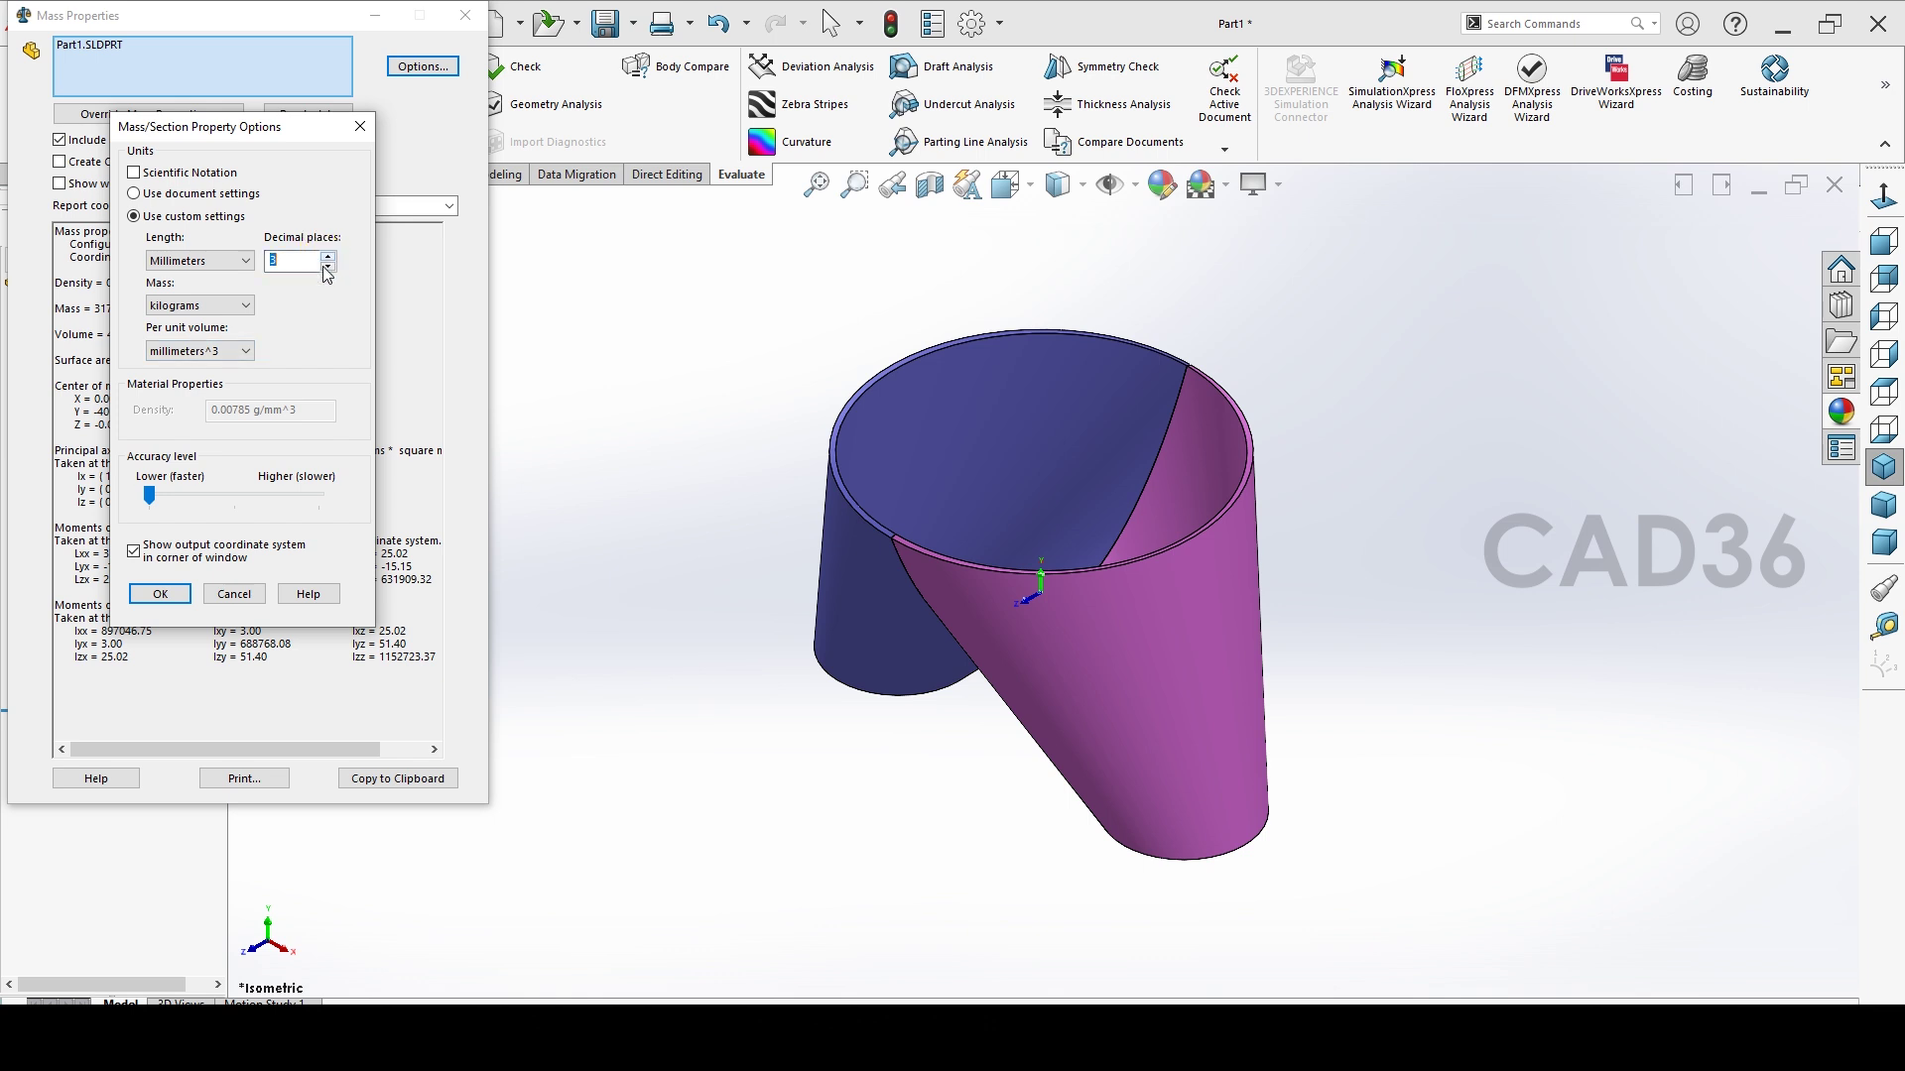
click(179, 599)
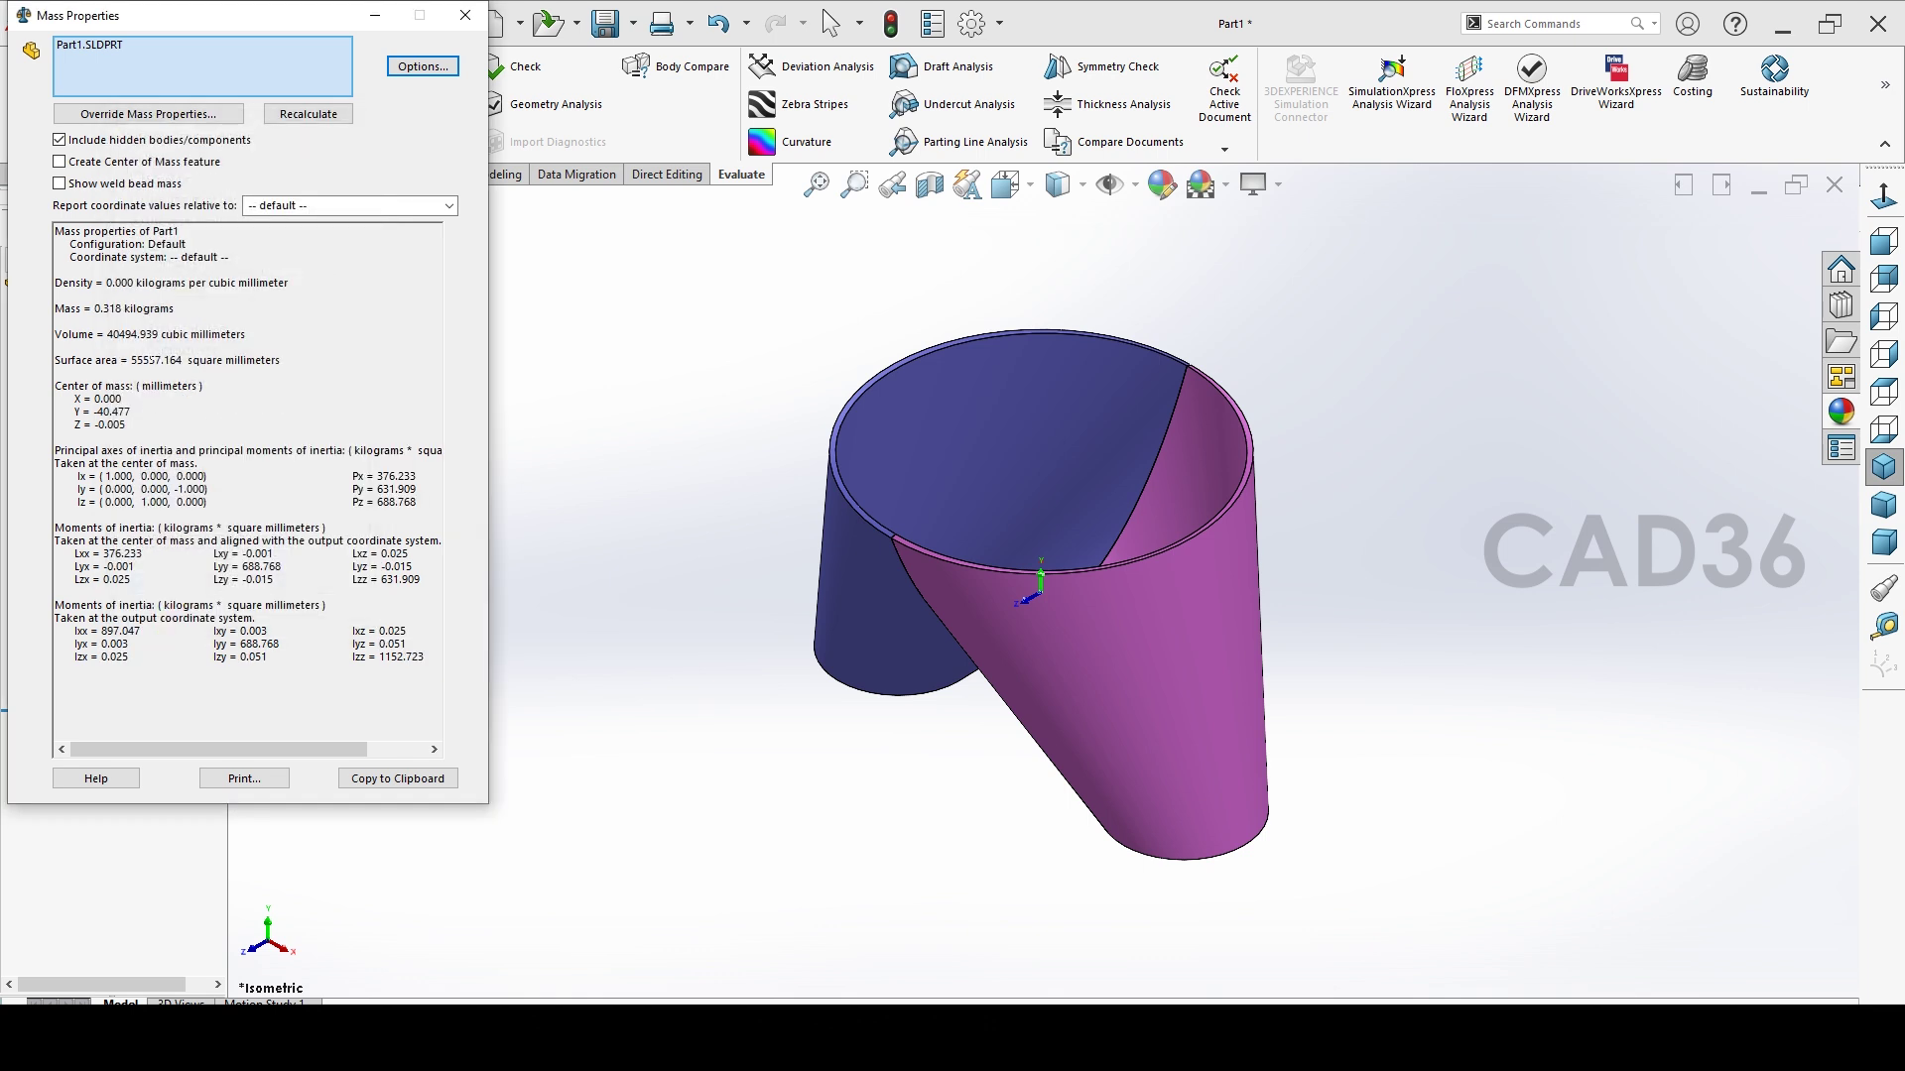
drag(81, 308, 176, 308)
click(465, 16)
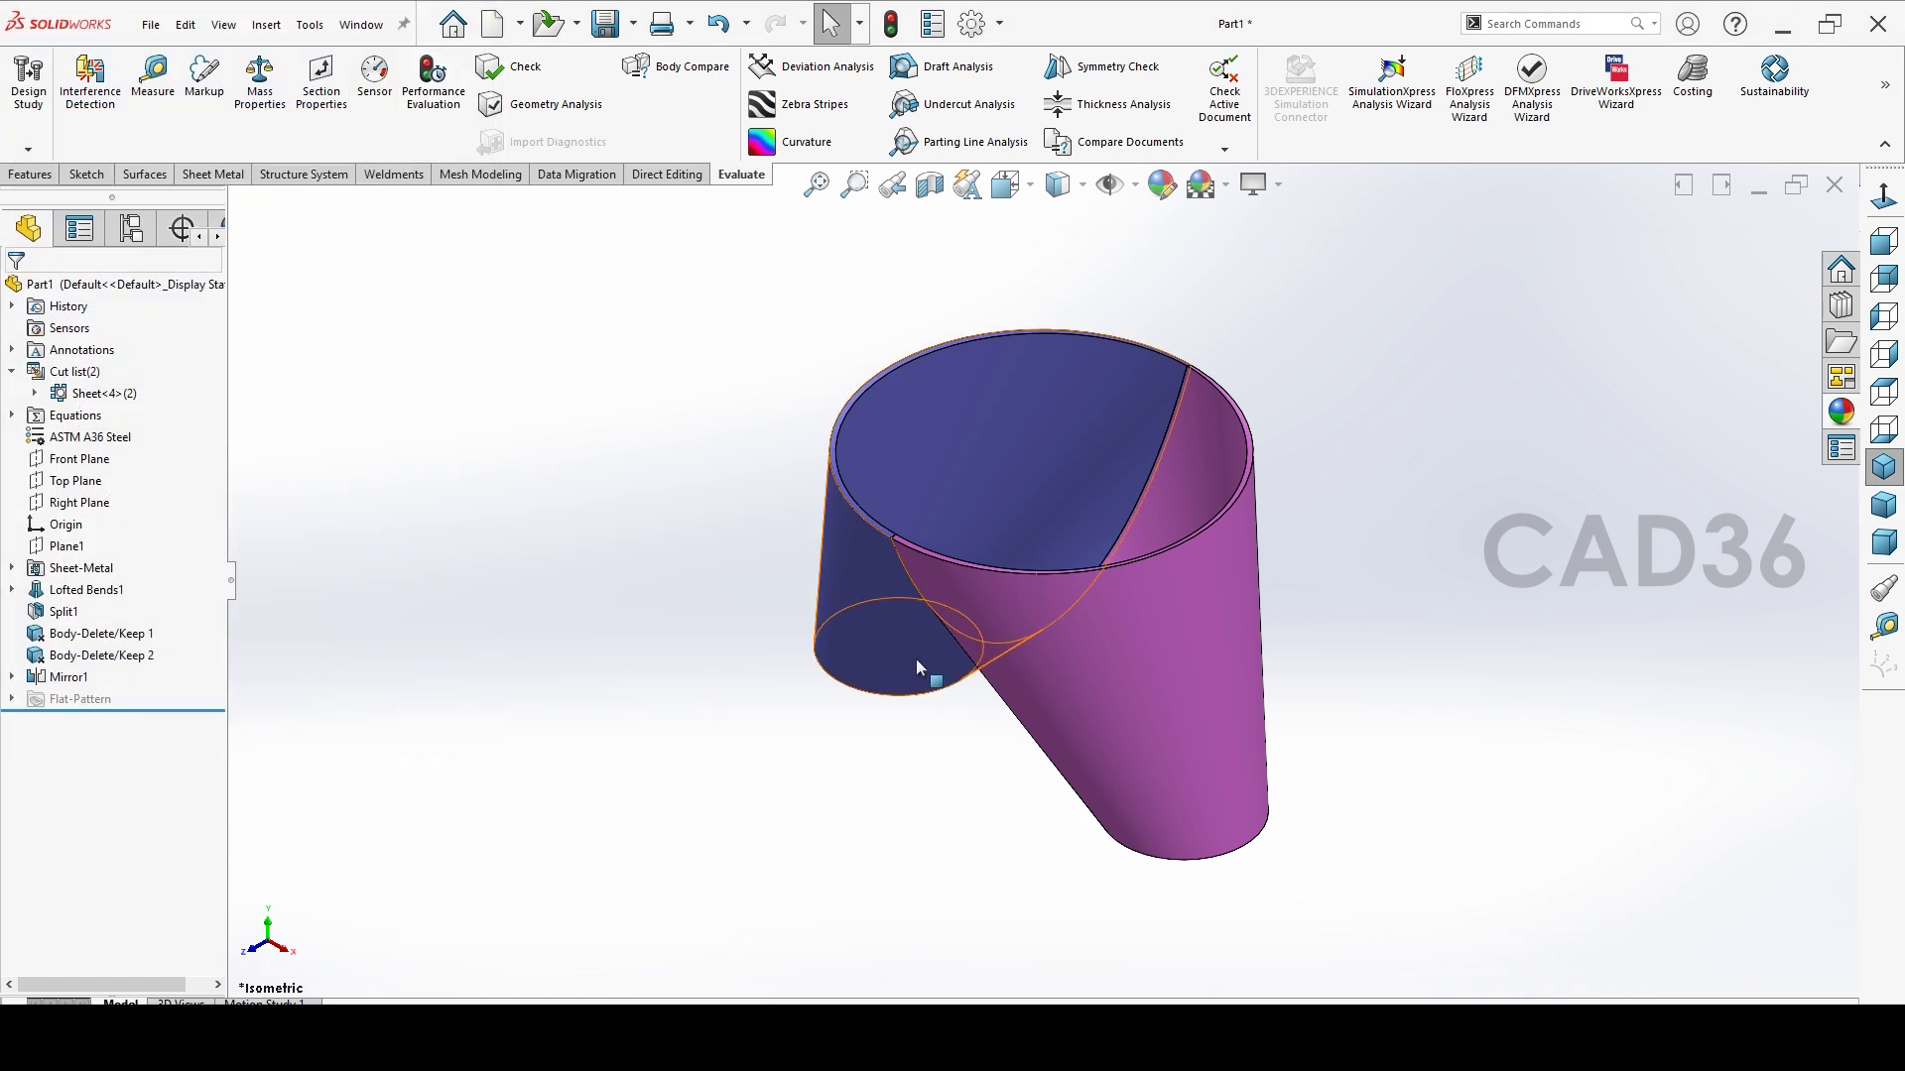
Orbit the chute and return it to the isometric view.
mouse_move(872, 616)
middle_down()
mouse_move(1017, 479)
mouse_move(1204, 761)
mouse_move(923, 729)
middle_up()
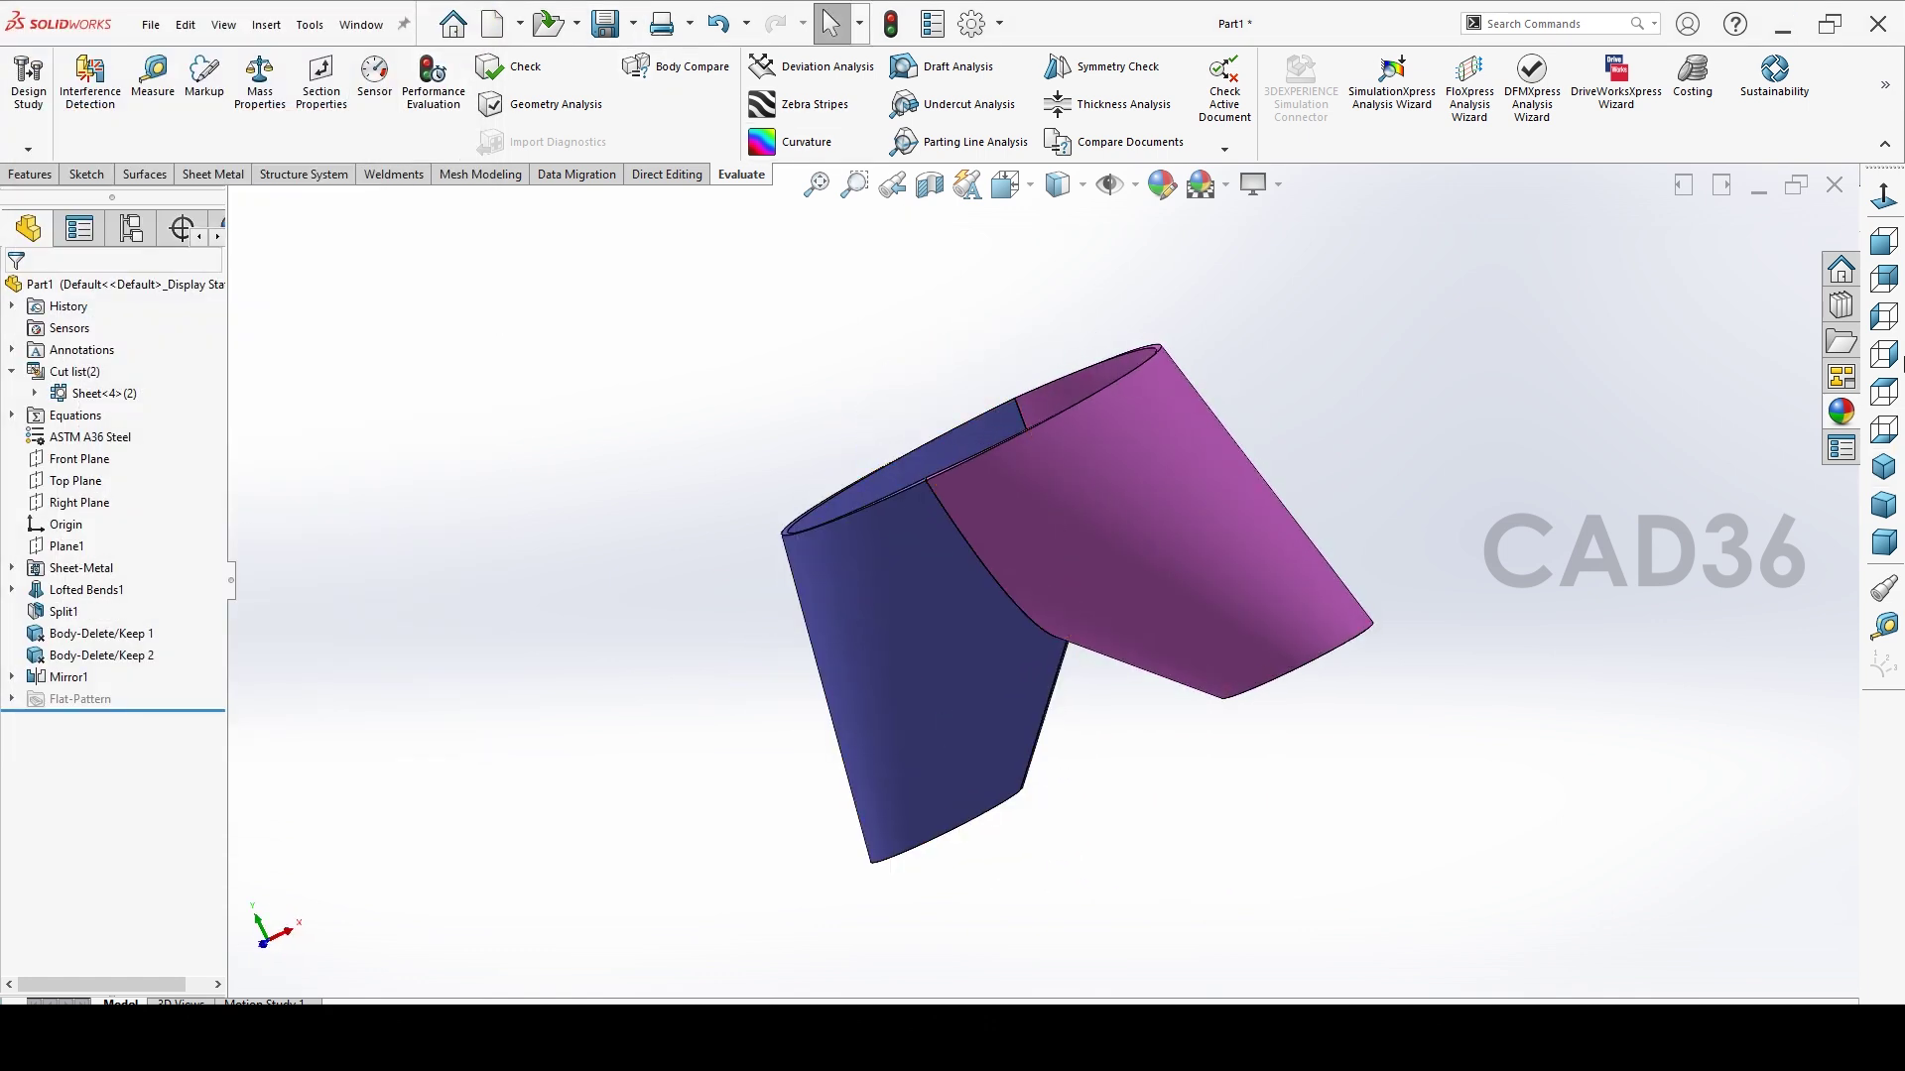
click(1883, 470)
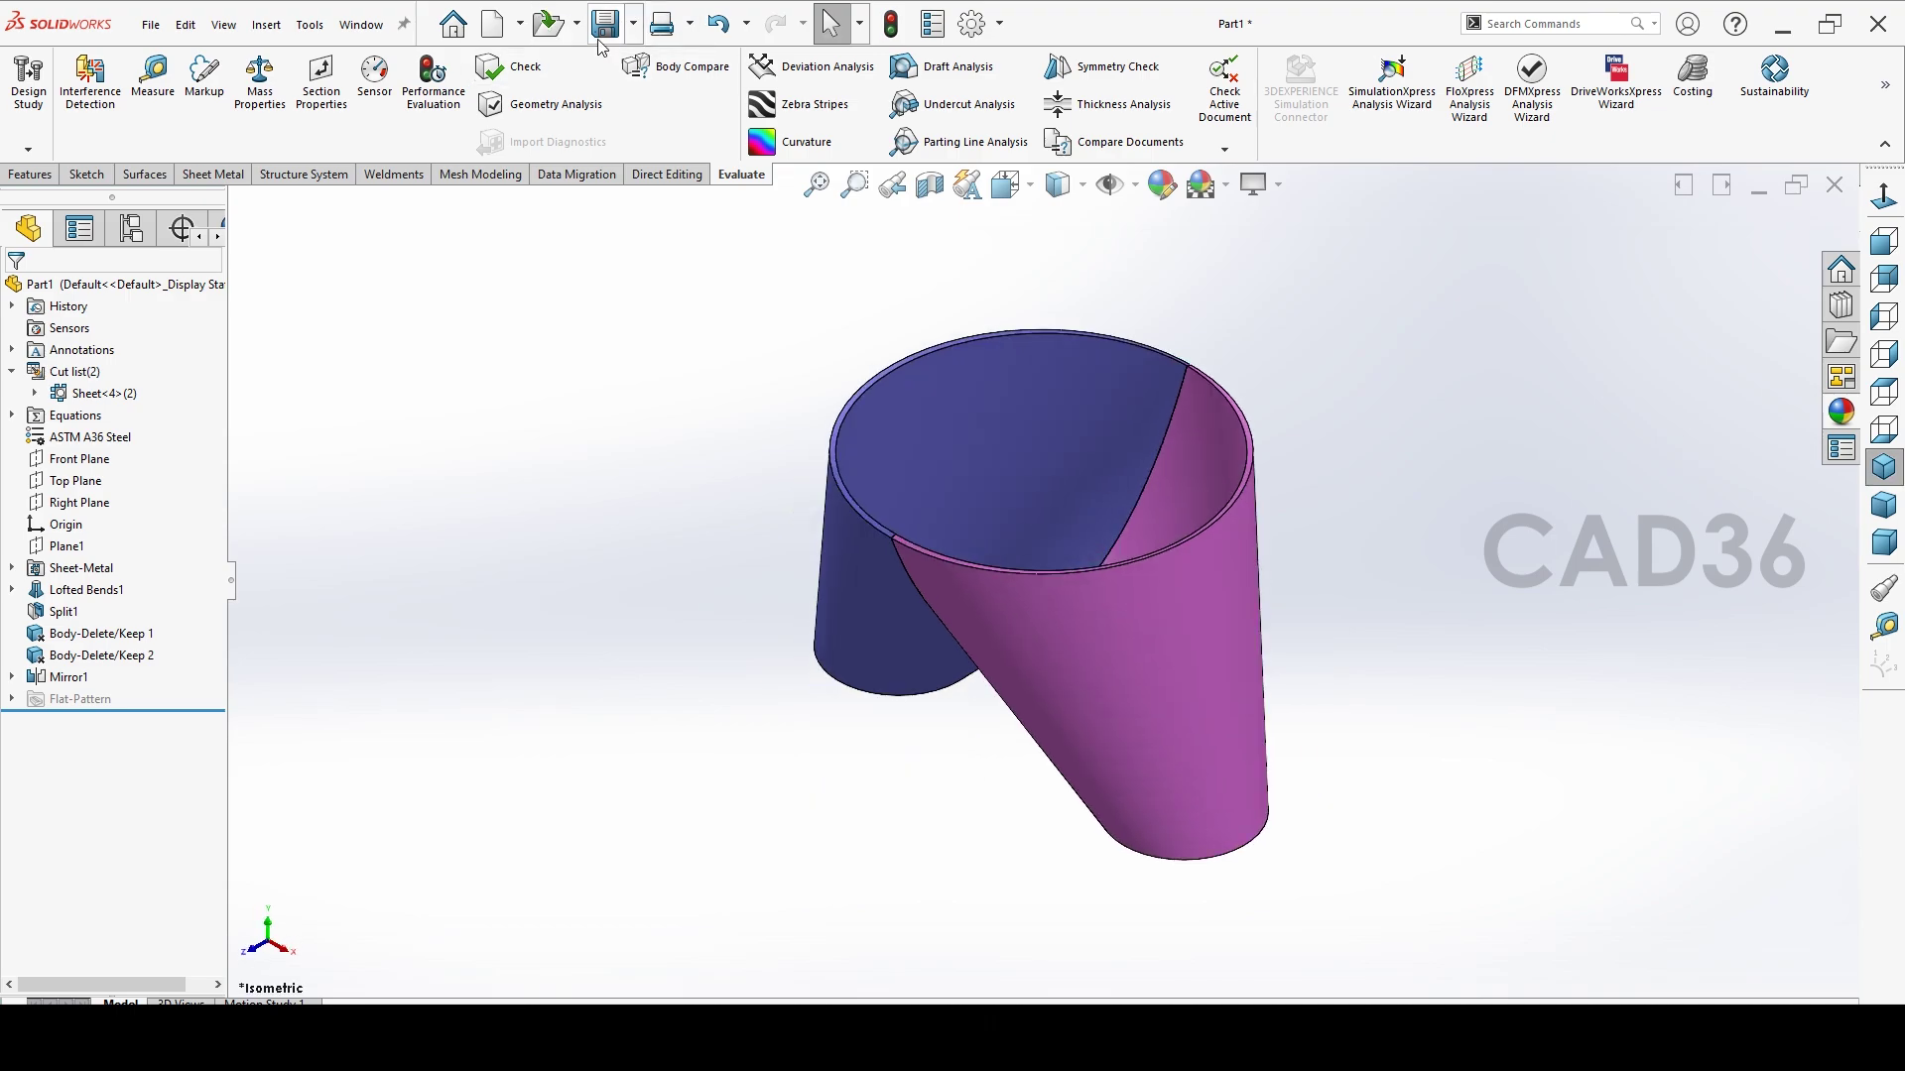